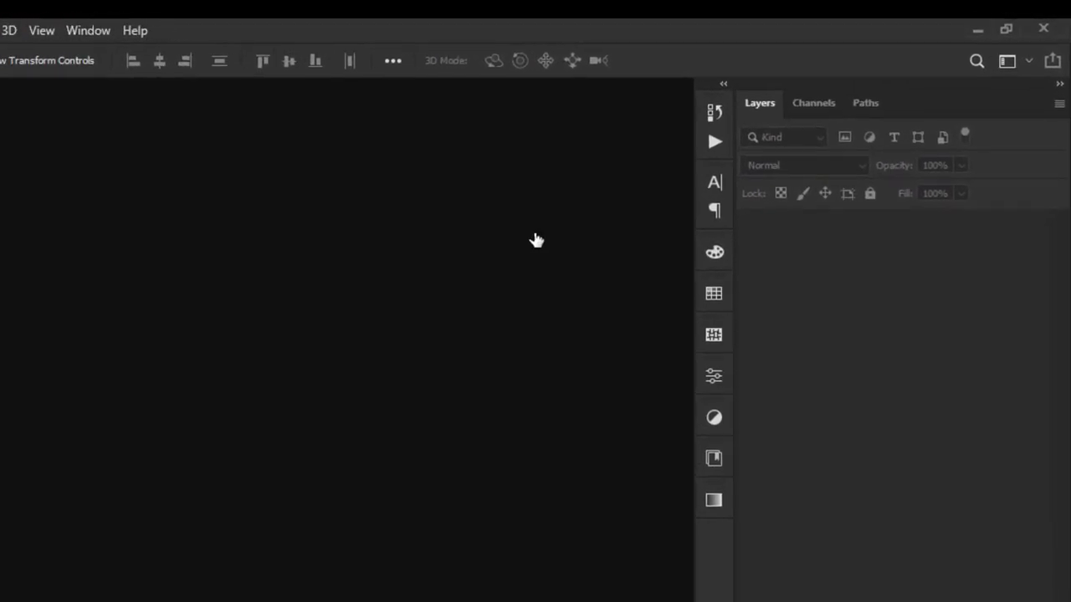
# Create a 210×297 mm A4 document at 300 ppi named 'Fast Food Poster Design'.
pyautogui.hotkey('ctrl', 'n')
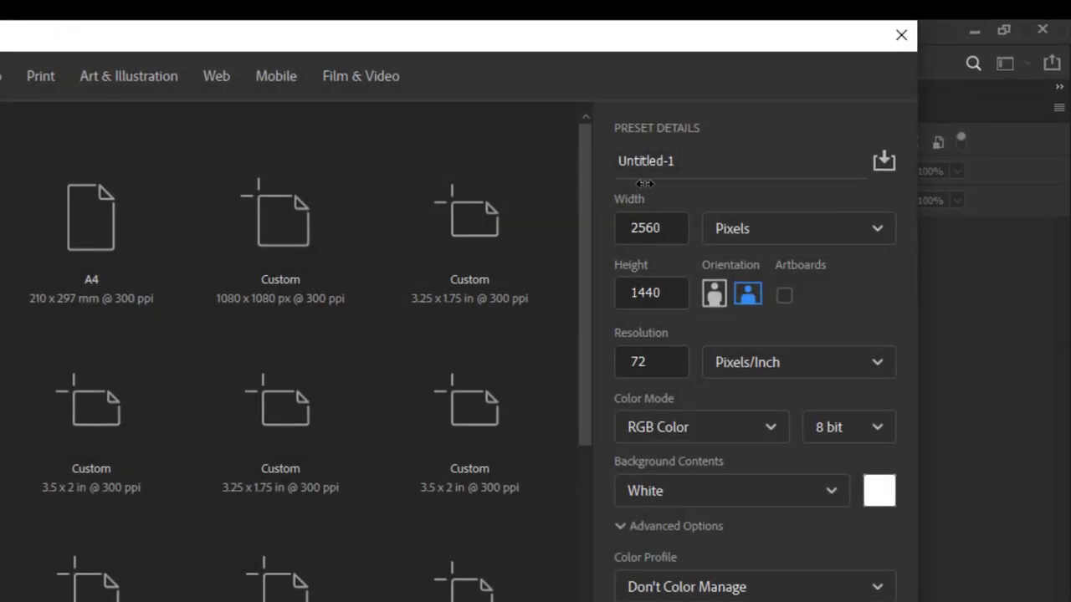
pyautogui.click(684, 161)
pyautogui.write('Fast Food Poster Design')
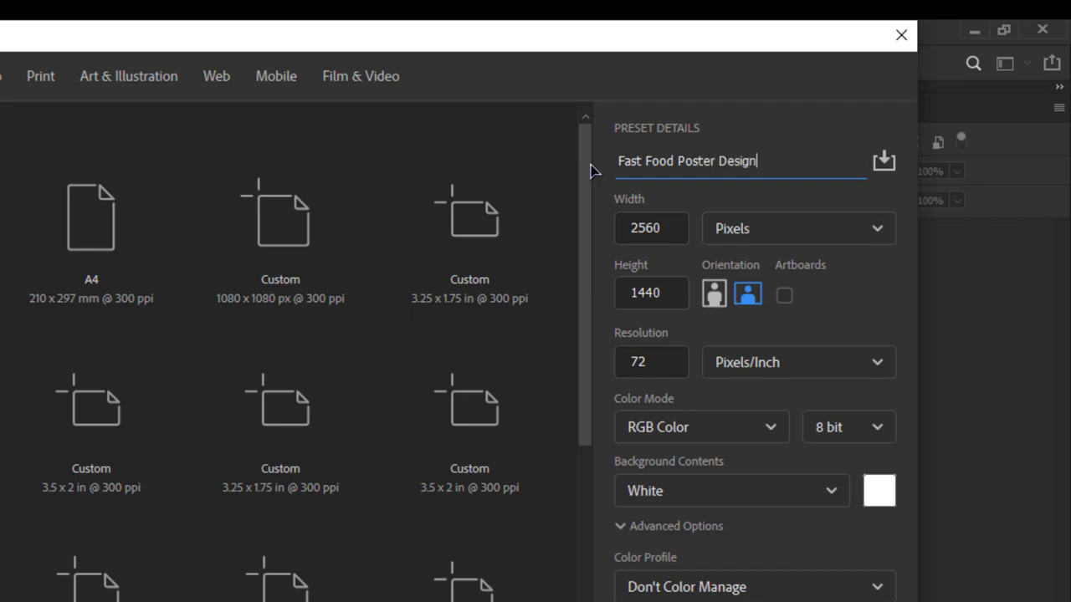
pyautogui.click(86, 210)
pyautogui.doubleClick(669, 228)
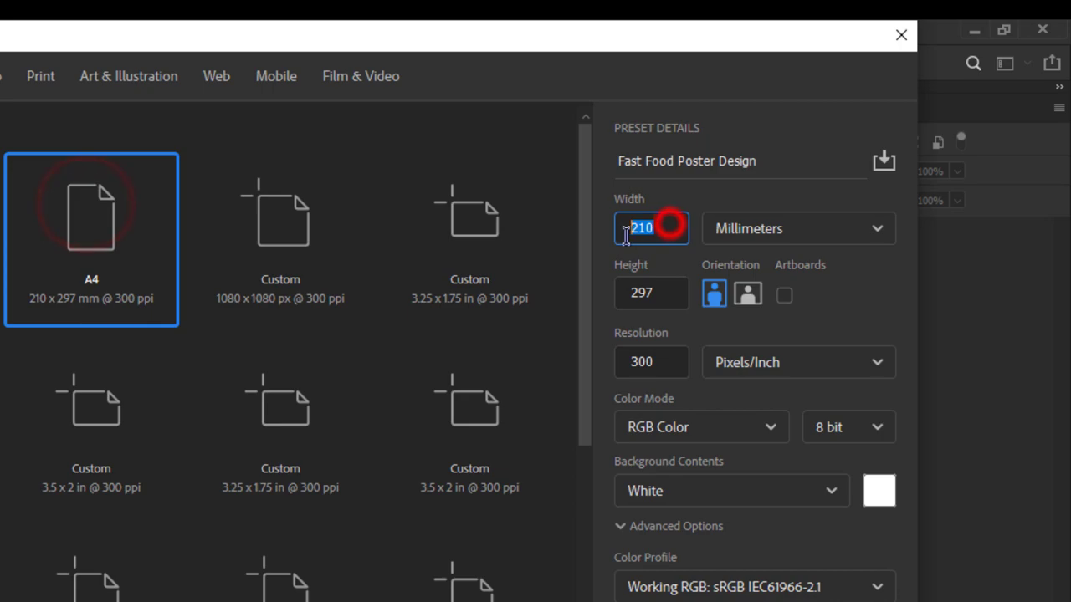
pyautogui.doubleClick(661, 292)
pyautogui.doubleClick(669, 361)
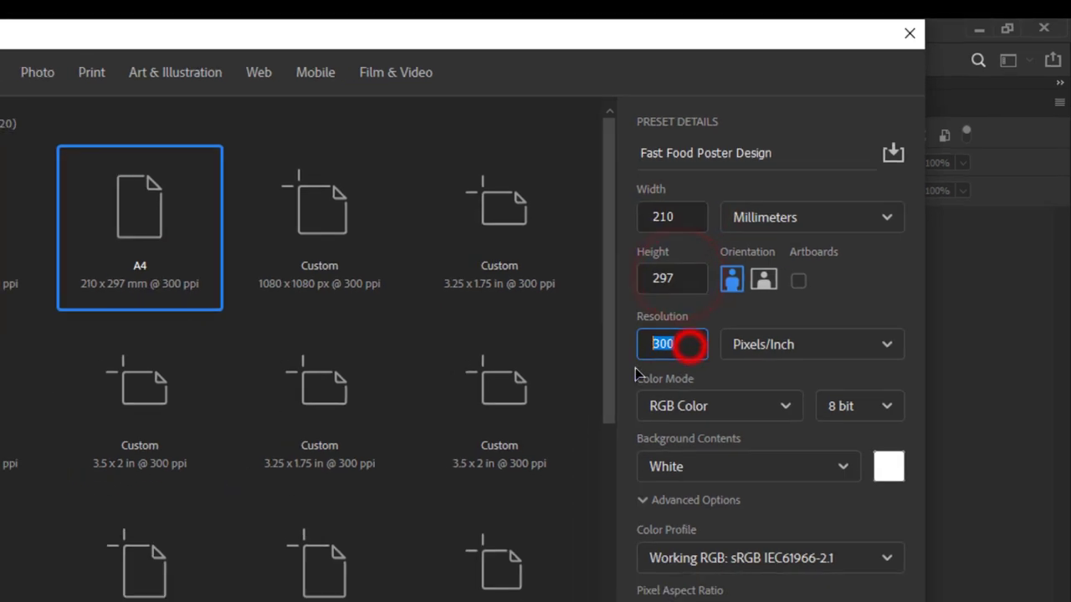
pyautogui.click(839, 562)
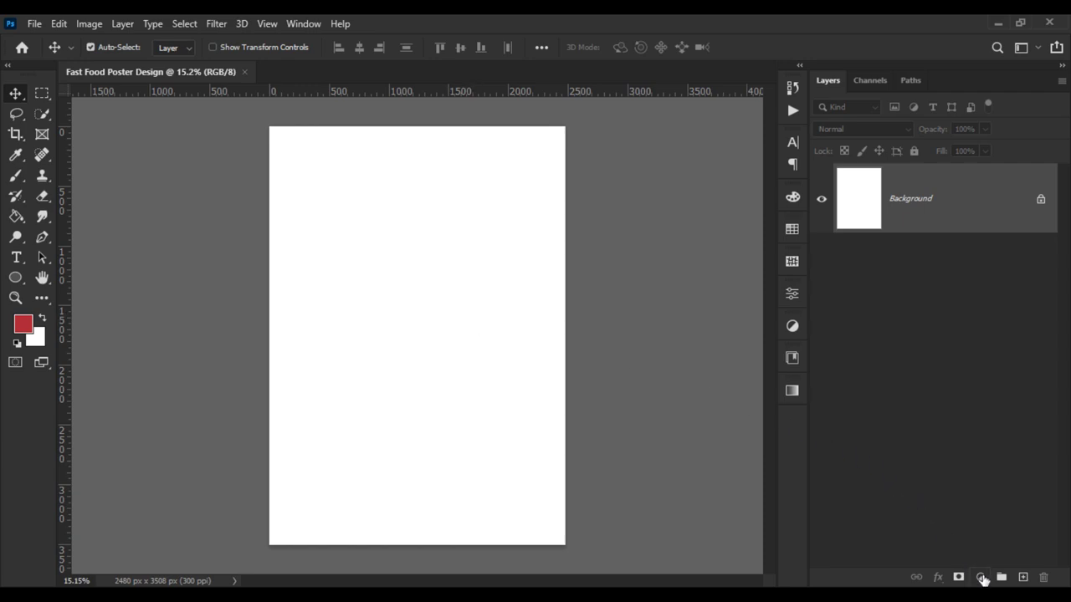
# Add a Gradient Fill layer using the yellow-to-orange preset from the 50_free_gradients set.
pyautogui.click(982, 577)
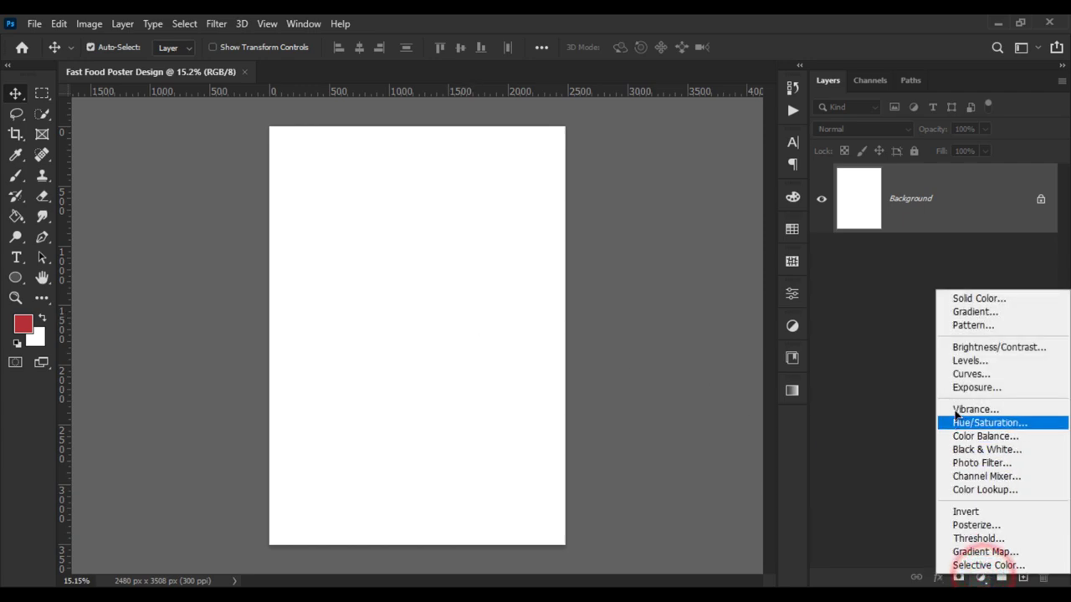
pyautogui.click(958, 312)
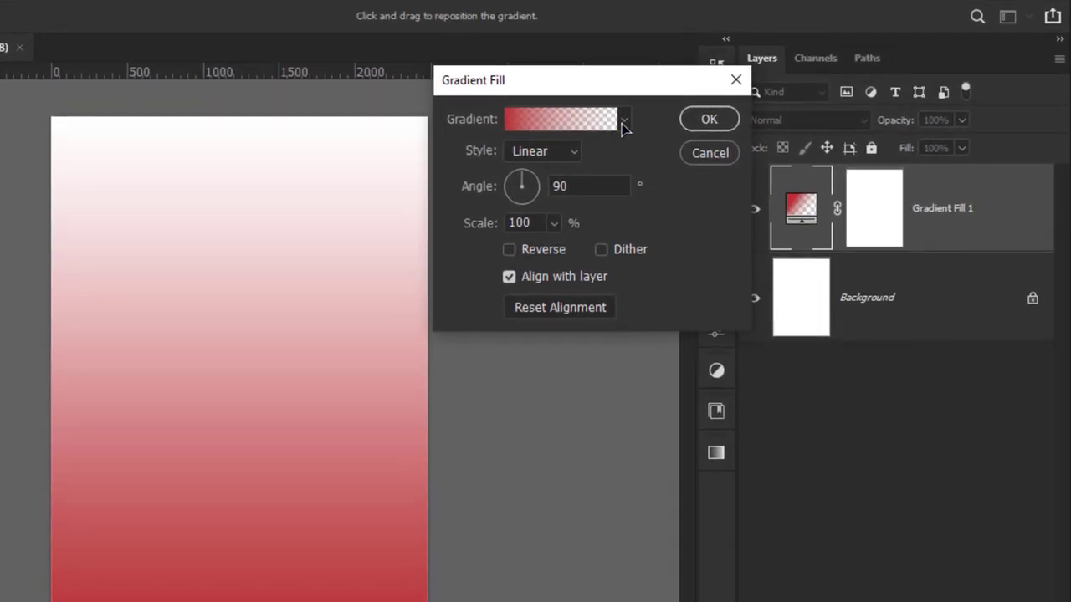
pyautogui.click(669, 123)
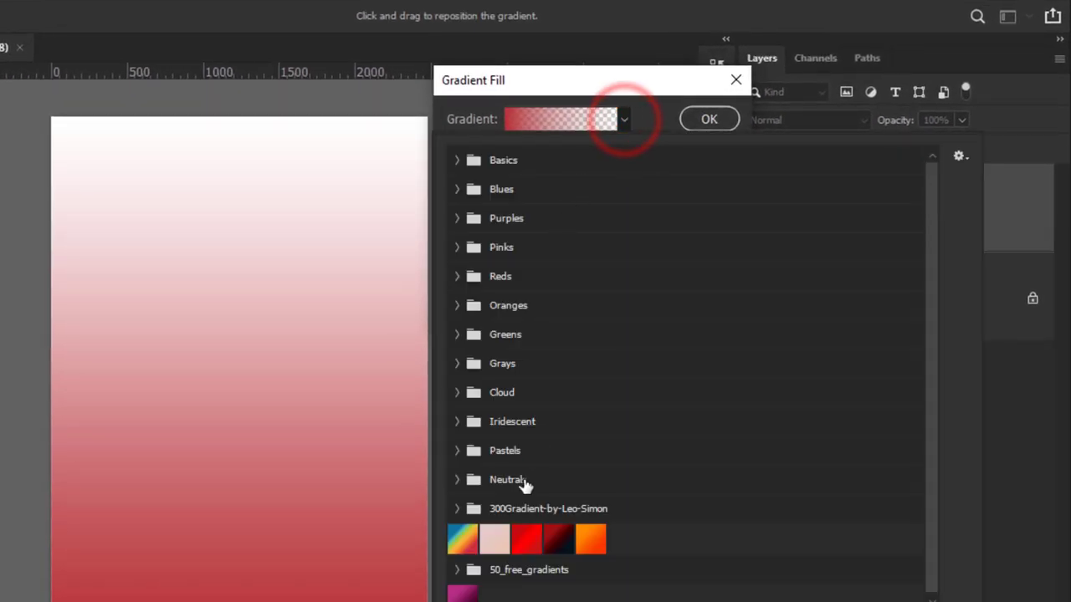
pyautogui.click(464, 567)
pyautogui.scroll(-3, 586, 535)
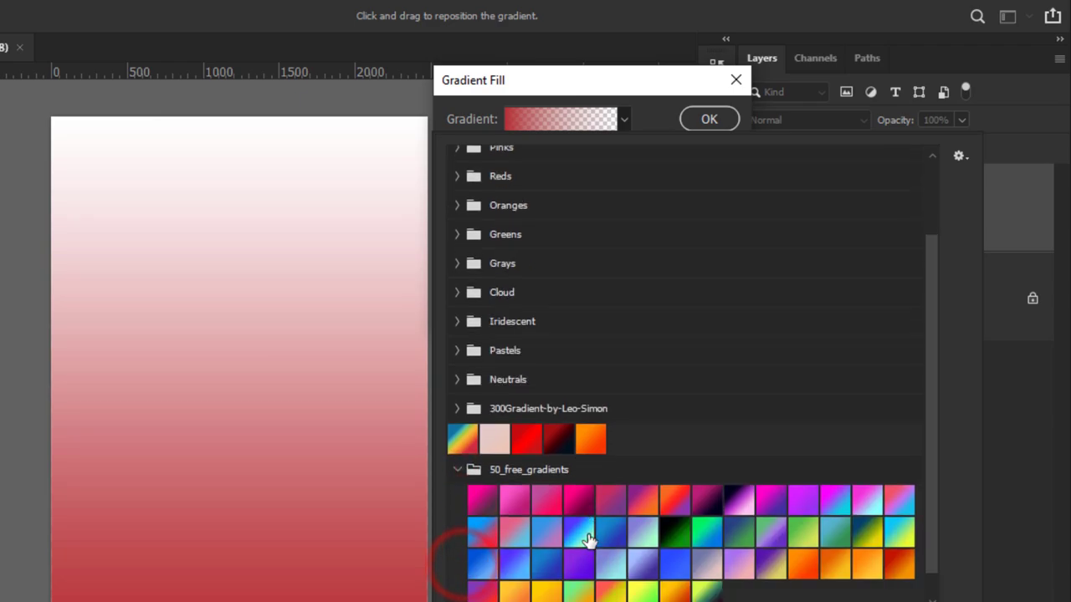
pyautogui.click(866, 532)
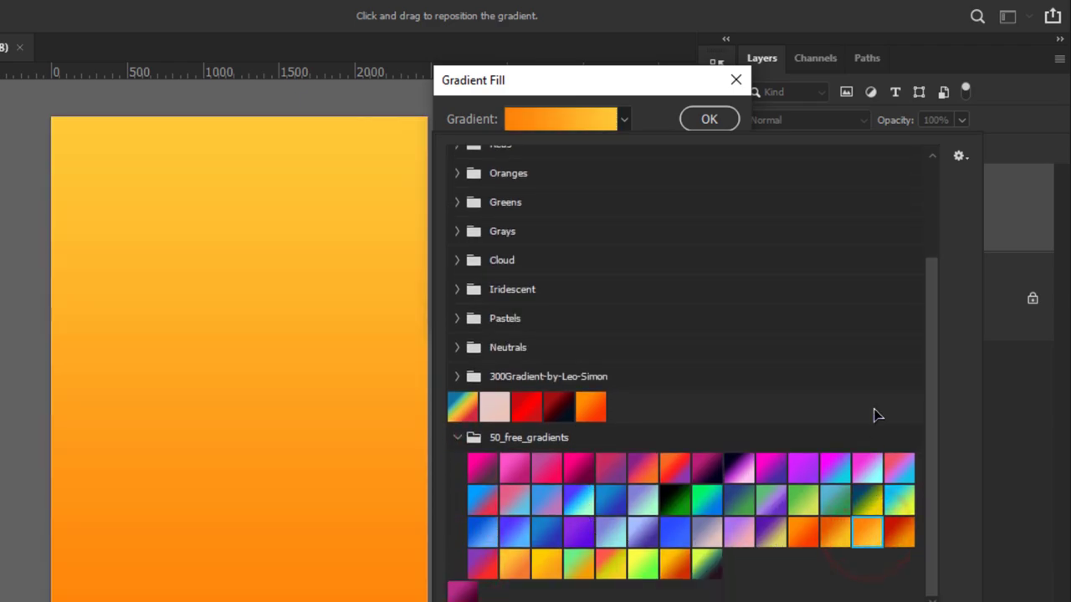
# Reopen the gradient fill settings and set the left colour stop to orange ff8209.
pyautogui.click(709, 118)
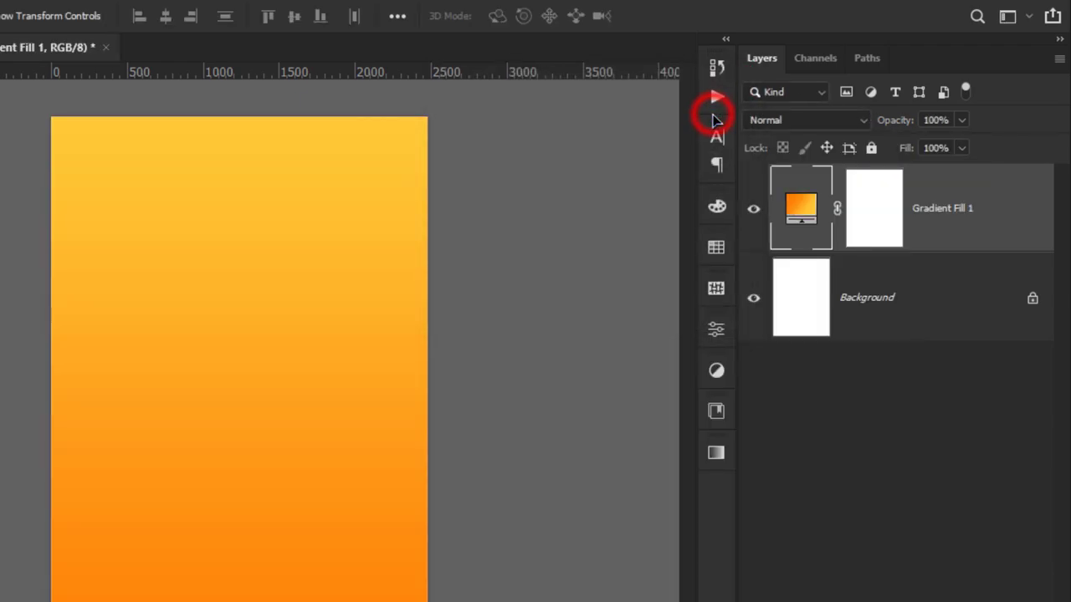
pyautogui.click(900, 405)
pyautogui.doubleClick(801, 208)
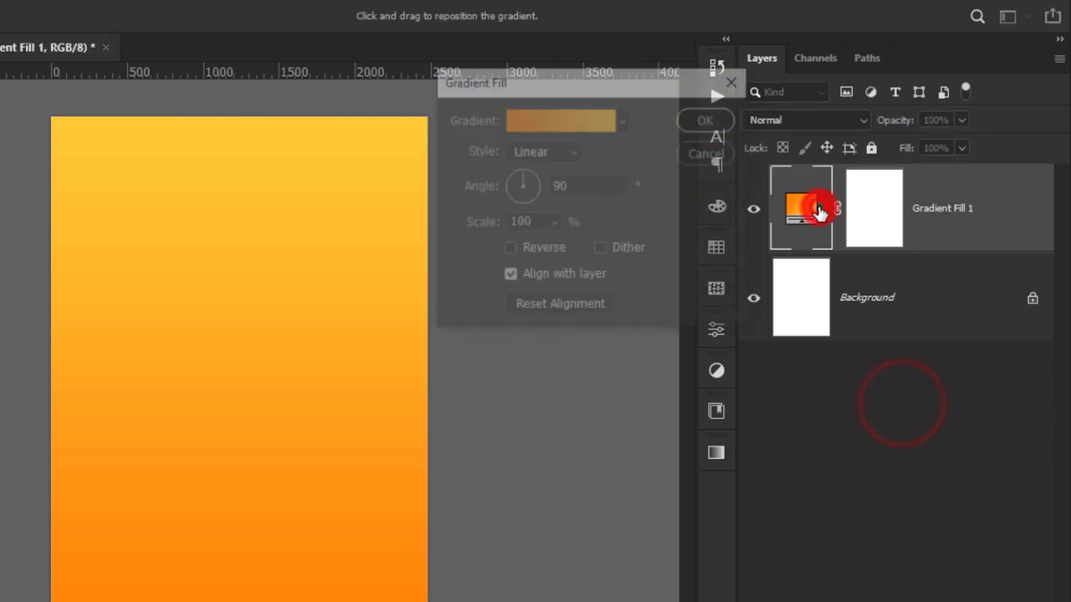
pyautogui.click(569, 121)
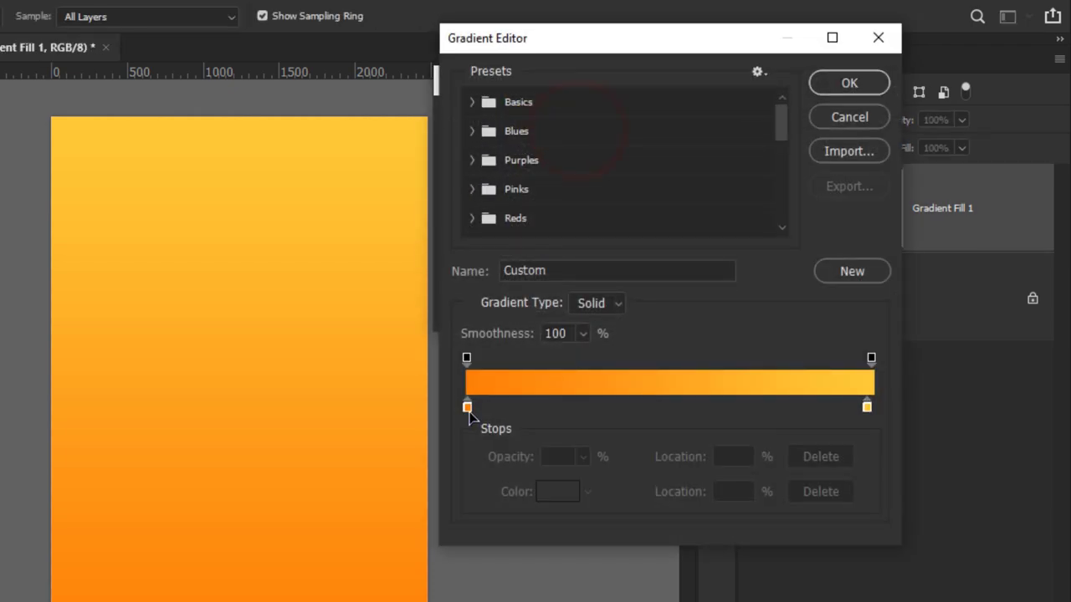
pyautogui.doubleClick(466, 409)
pyautogui.doubleClick(842, 494)
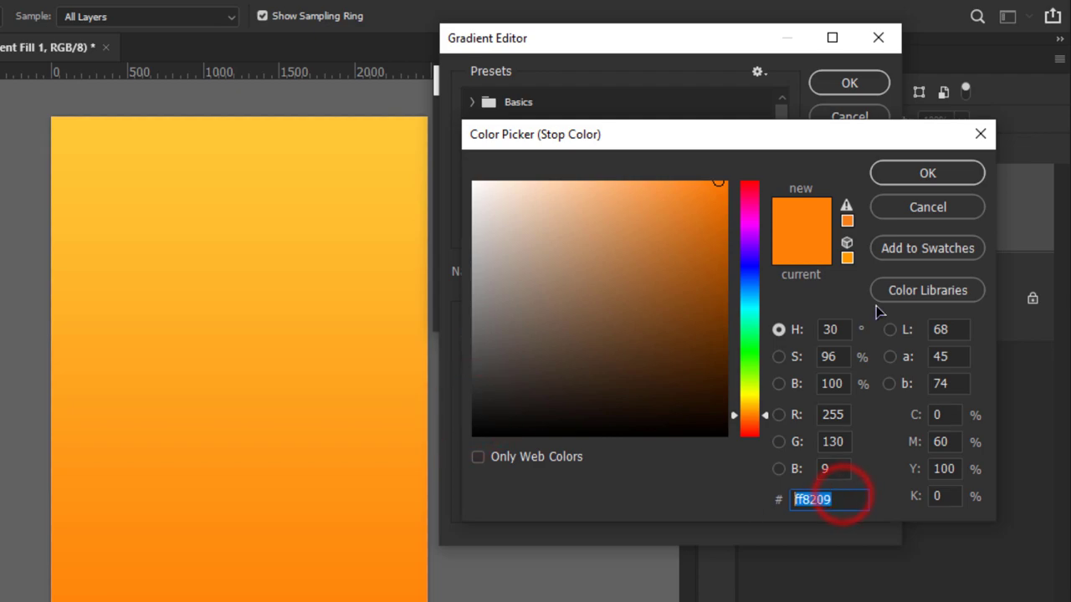
pyautogui.click(909, 174)
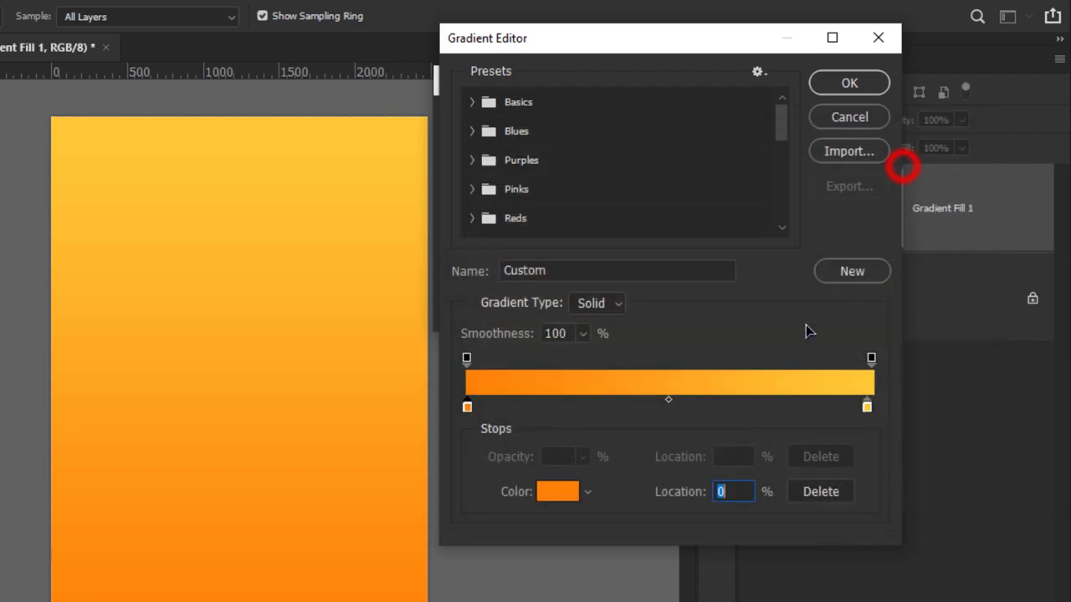
# Set the right stop to yellow ffc837 and apply the gradient at 90° angle, 100% scale.
pyautogui.doubleClick(866, 407)
pyautogui.doubleClick(846, 498)
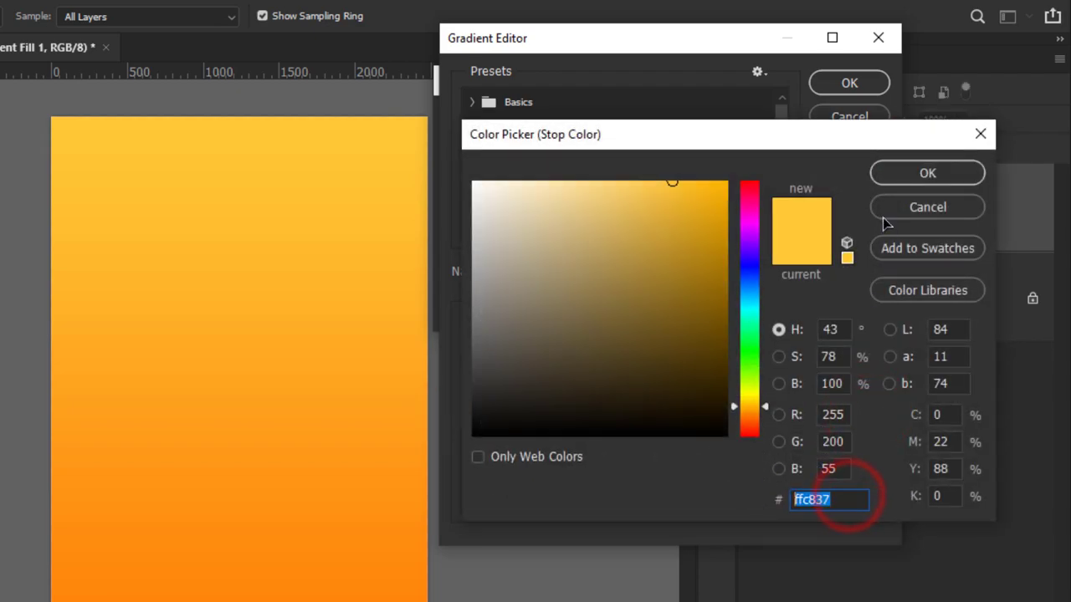
pyautogui.click(891, 178)
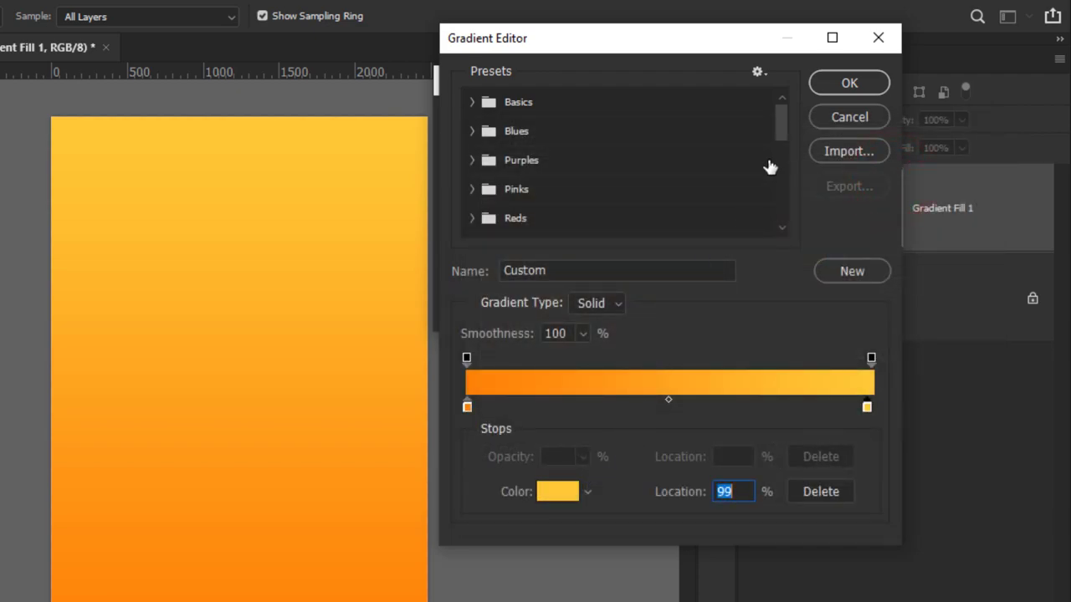
pyautogui.click(849, 83)
pyautogui.doubleClick(572, 185)
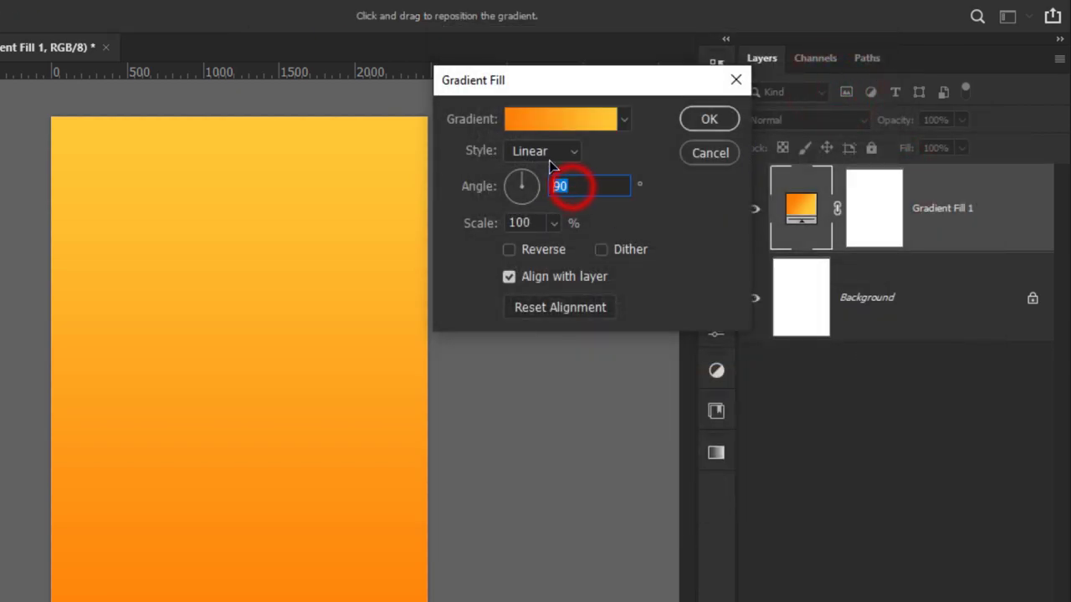
pyautogui.doubleClick(535, 222)
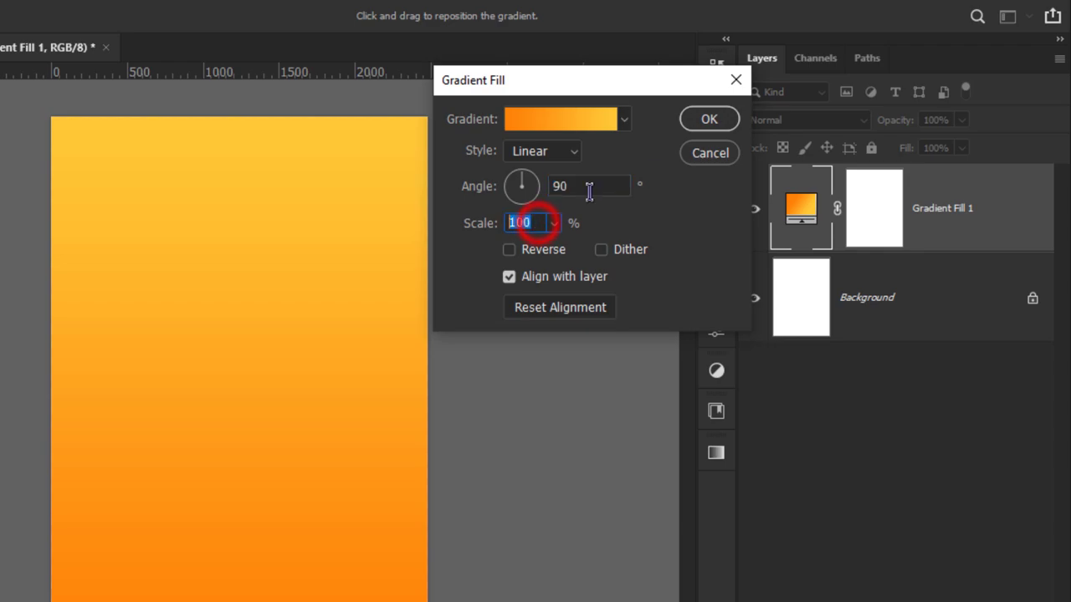
pyautogui.click(703, 119)
pyautogui.hotkey('ctrl', '+')
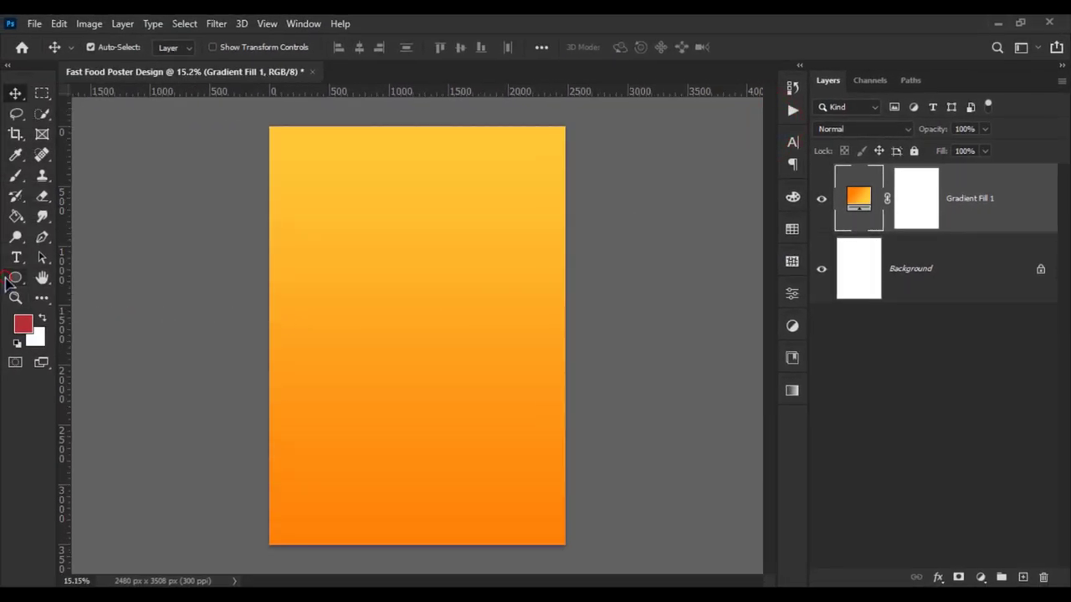
# Draw a large hexagon across the poster's right side and fill it red #b63036.
pyautogui.click(84, 337)
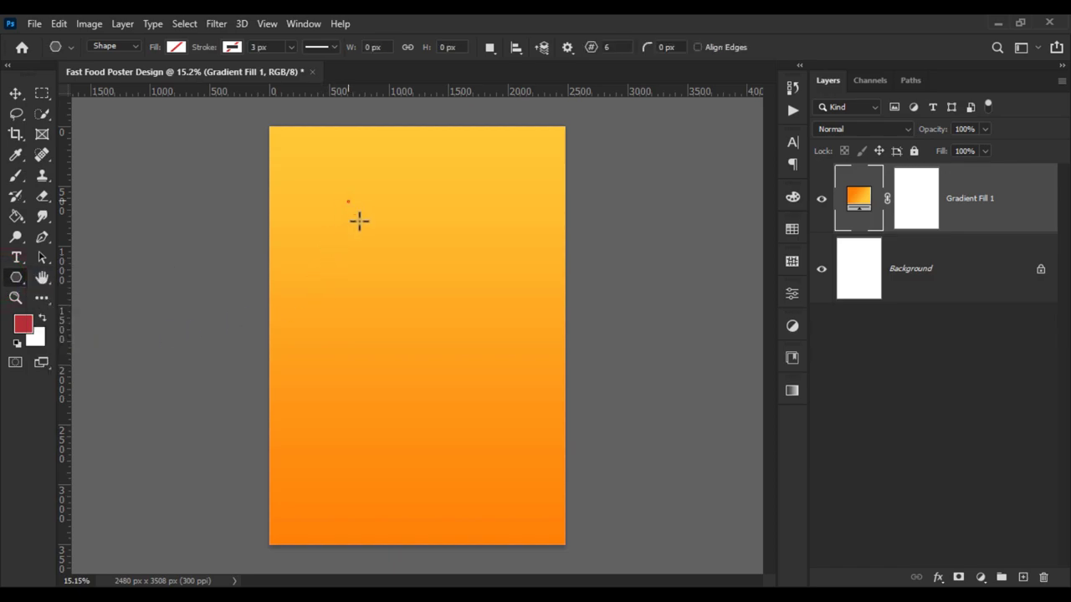
pyautogui.moveTo(359, 220); pyautogui.dragTo(712, 514)
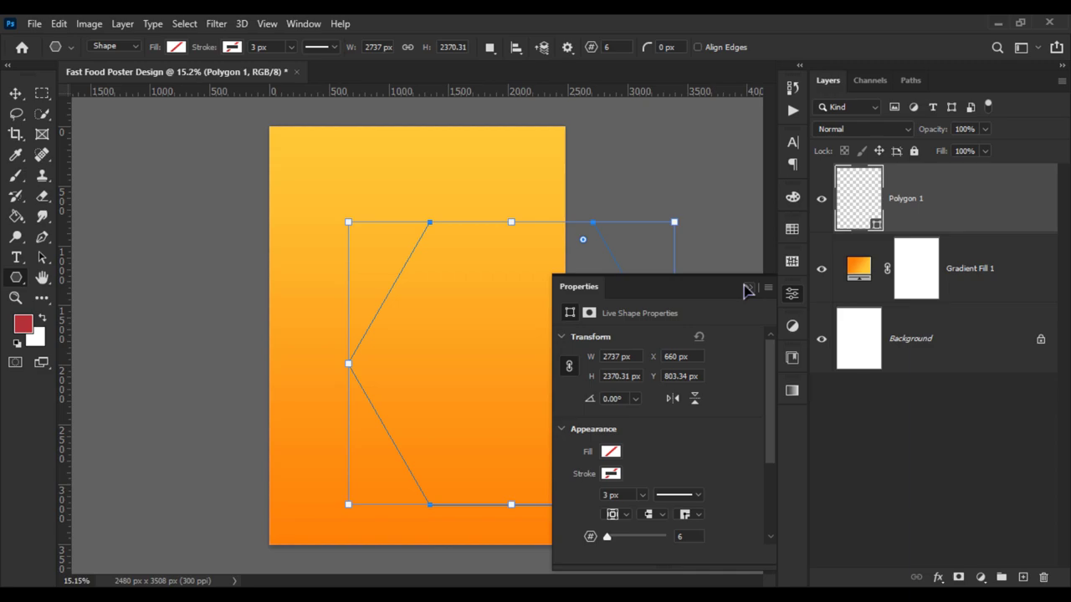
pyautogui.click(747, 288)
pyautogui.click(176, 47)
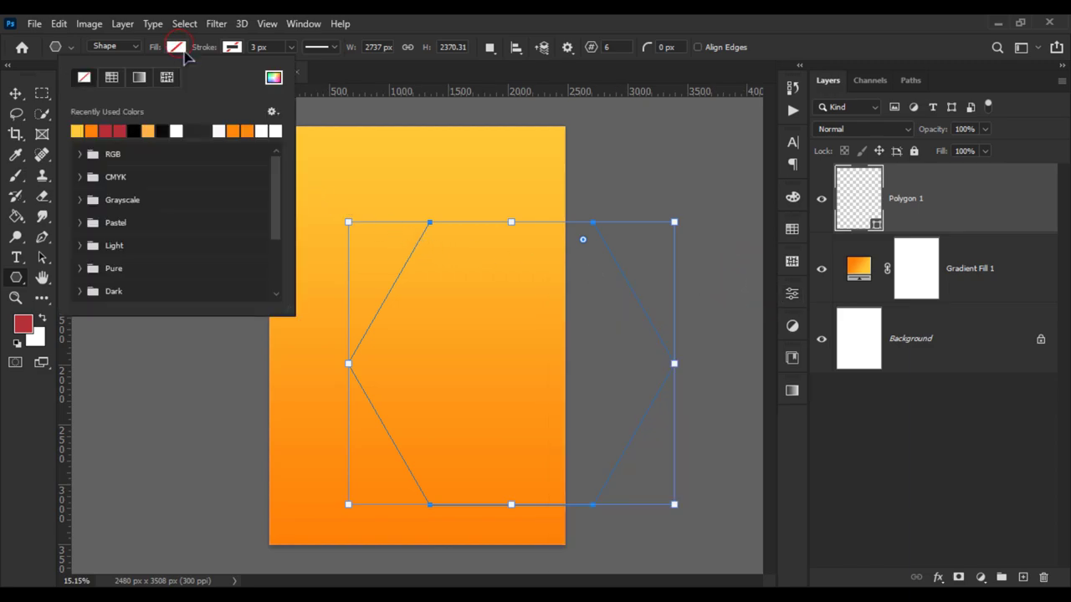
pyautogui.click(108, 130)
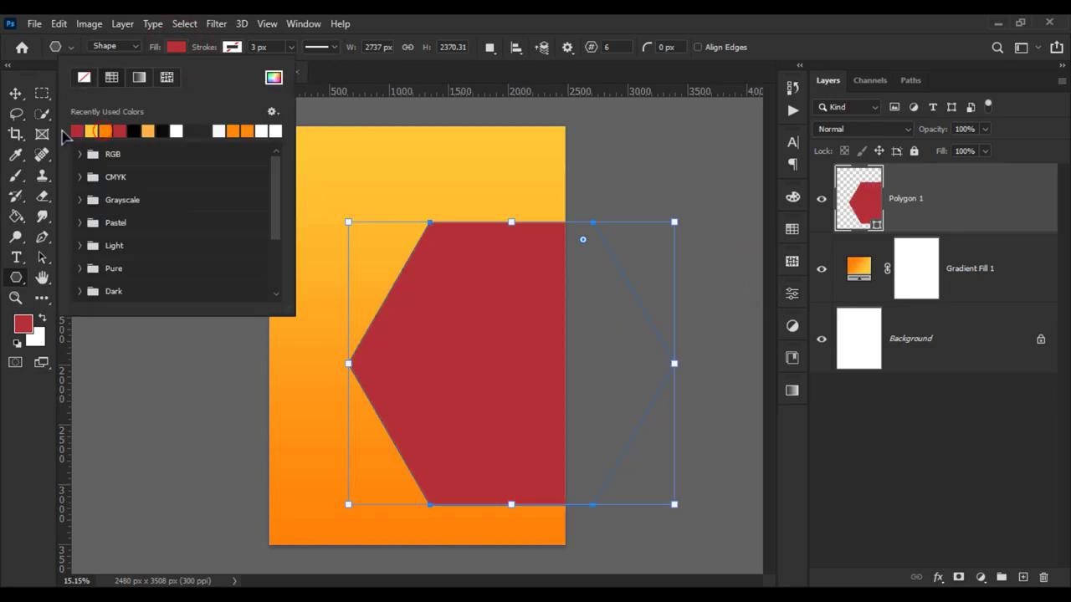
pyautogui.click(16, 95)
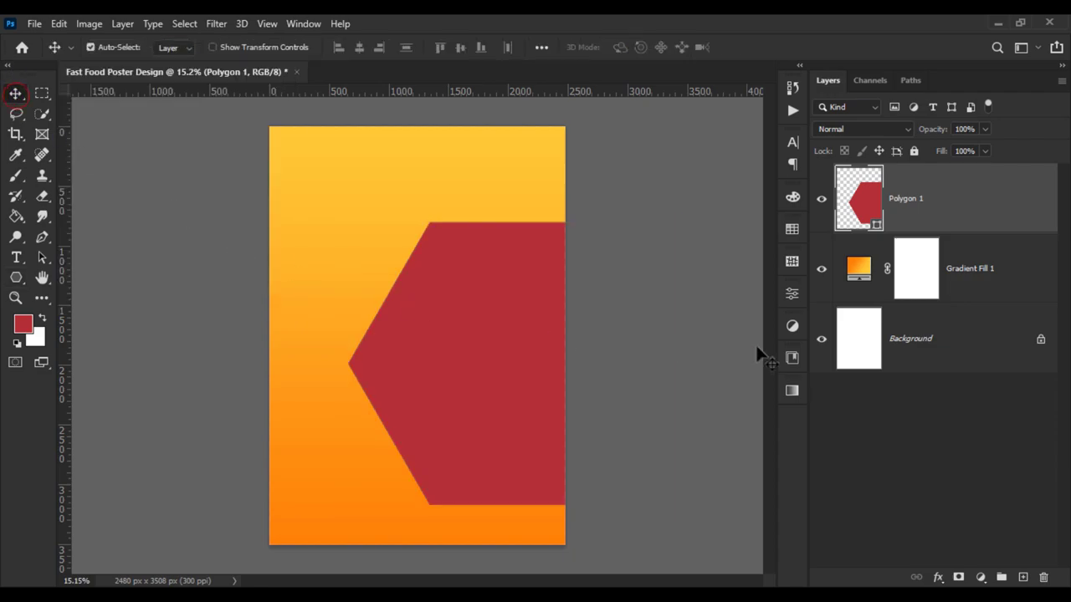
pyautogui.doubleClick(870, 212)
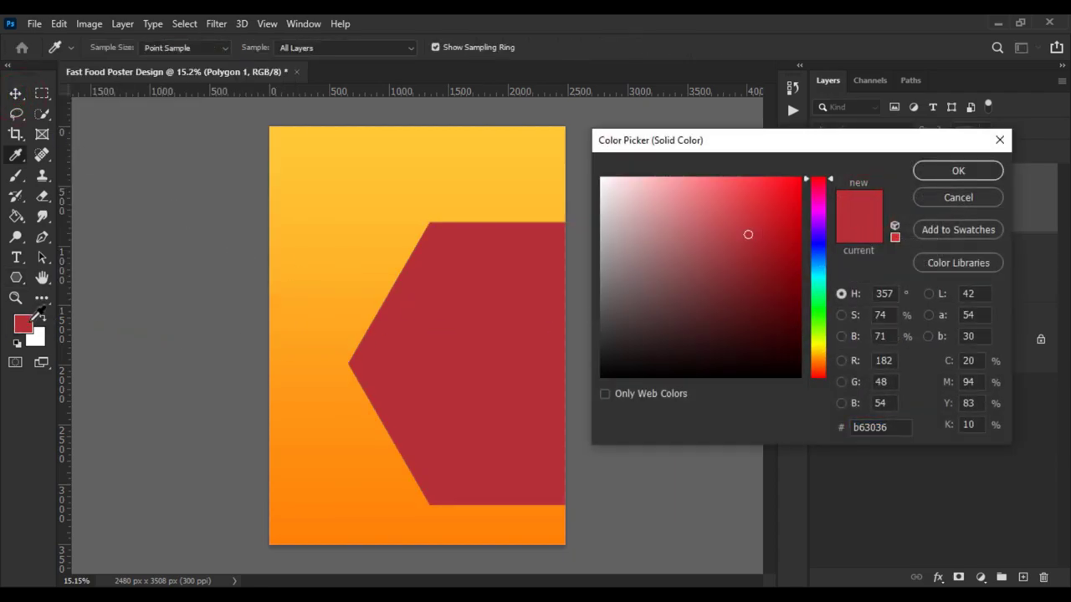
pyautogui.click(943, 174)
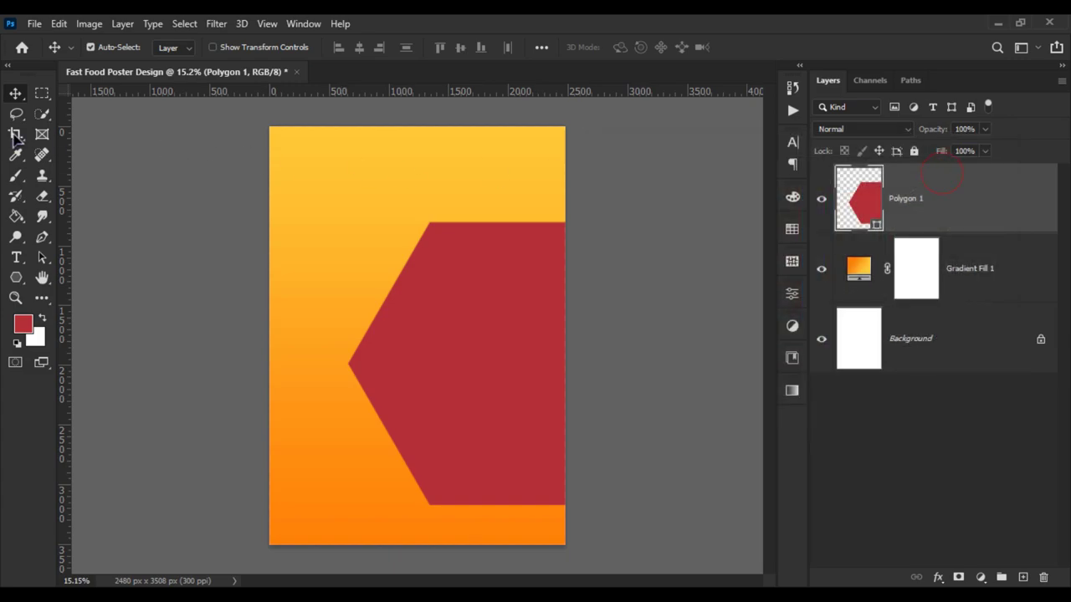
# Rotate the red hexagon 90°, scale it to about 178% and push it up into a top chevron.
pyautogui.hotkey('ctrl', 't')
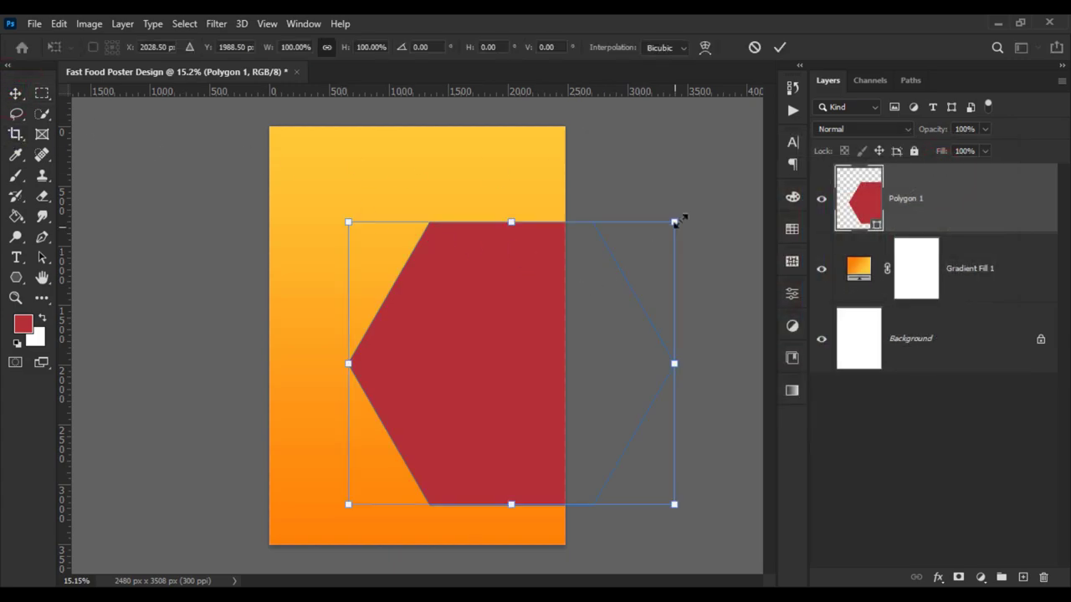
pyautogui.moveTo(691, 220)
pyautogui.mouseDown()
pyautogui.moveTo(675, 406)
pyautogui.moveTo(627, 478)
pyautogui.mouseUp()
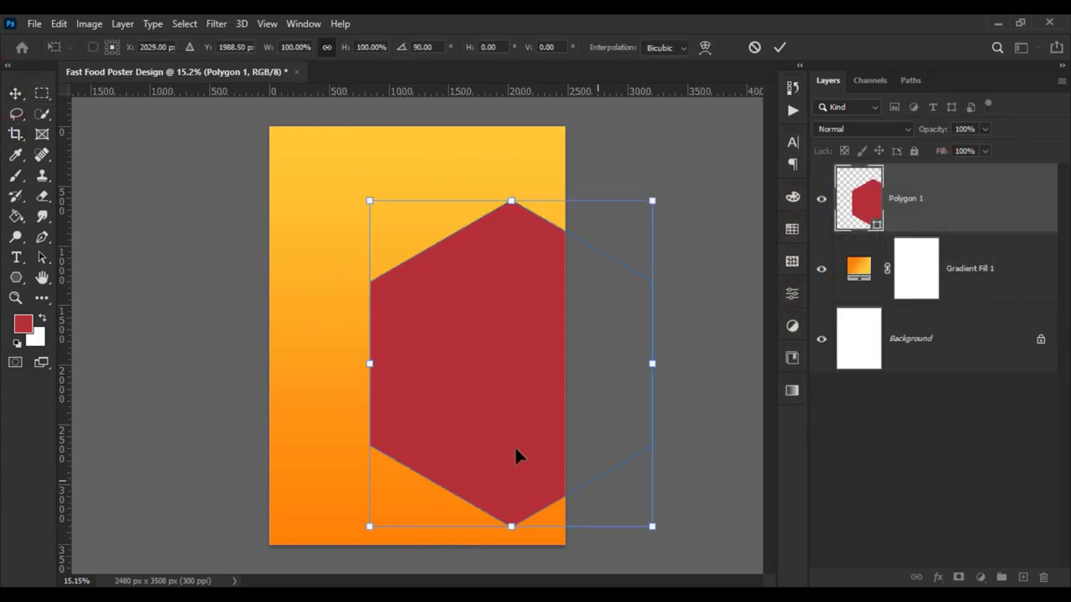
pyautogui.moveTo(514, 455); pyautogui.dragTo(380, 317)
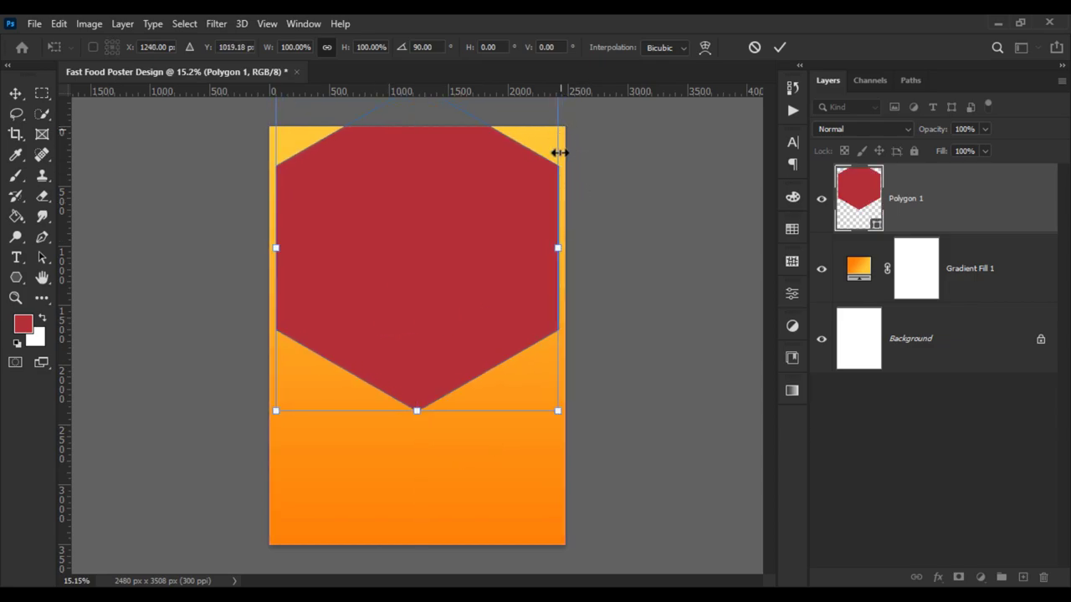
pyautogui.scroll(-3, 558, 152)
pyautogui.moveTo(477, 226); pyautogui.dragTo(525, 172)
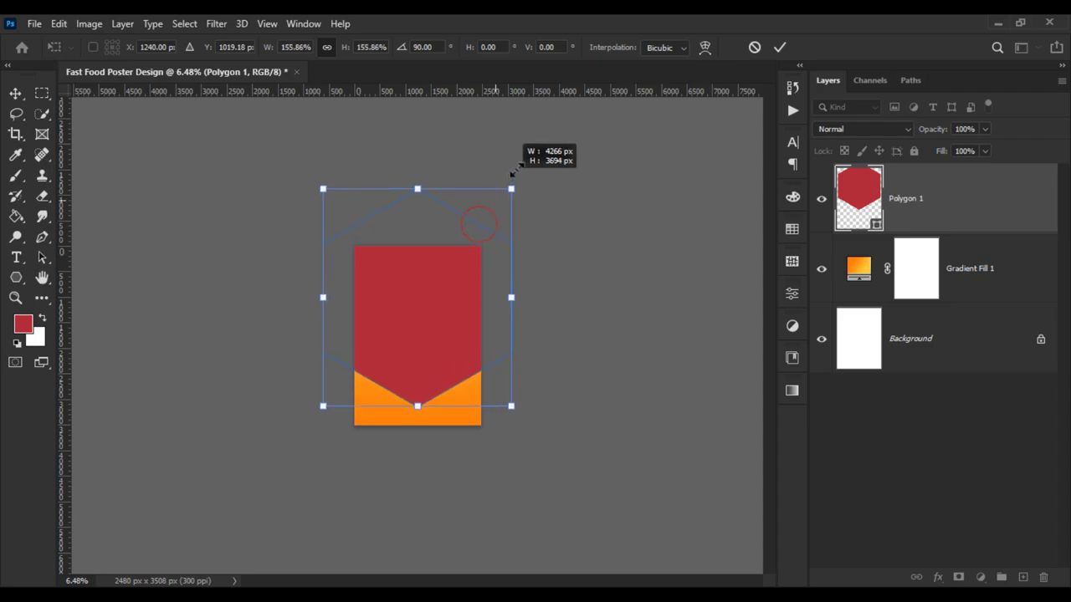
pyautogui.moveTo(432, 354); pyautogui.dragTo(428, 278)
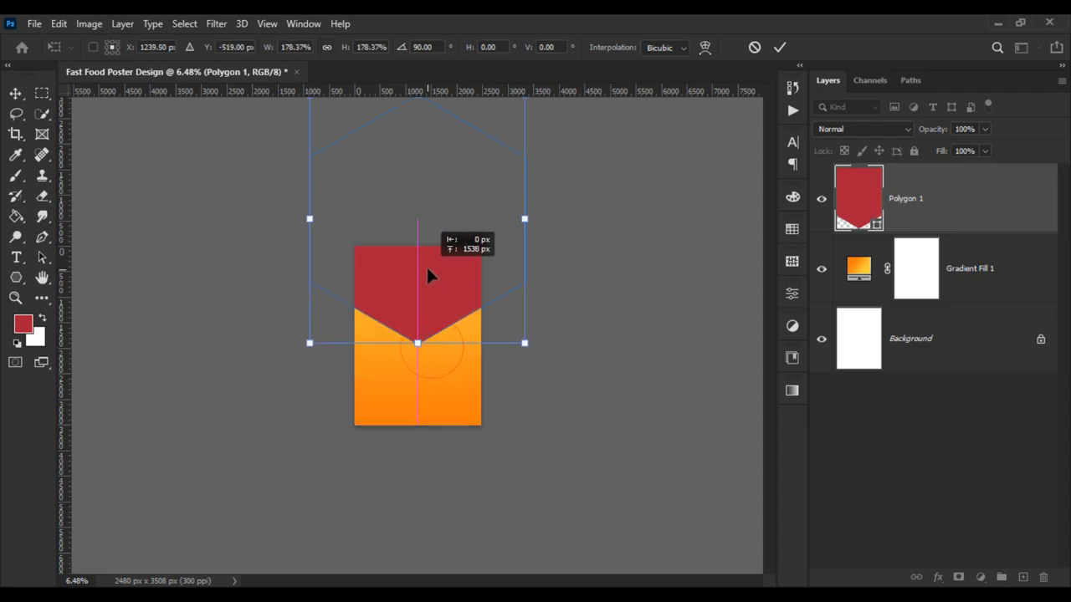
pyautogui.scroll(5, 455, 303)
pyautogui.press('Return')
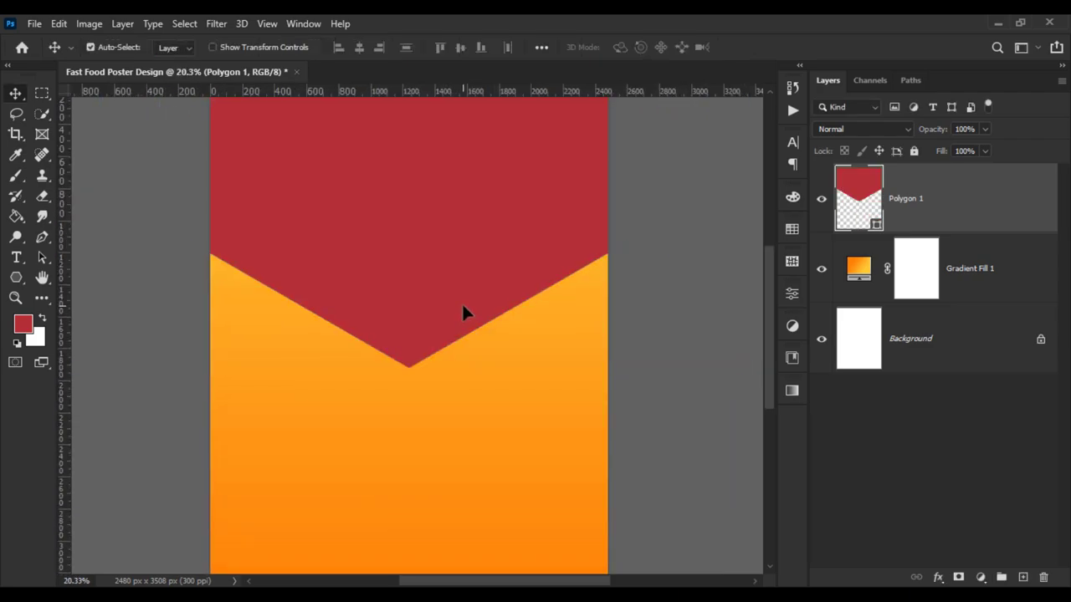
# Set the red shape's live corner radius to 587 px, softening the V point.
pyautogui.click(791, 265)
pyautogui.click(792, 294)
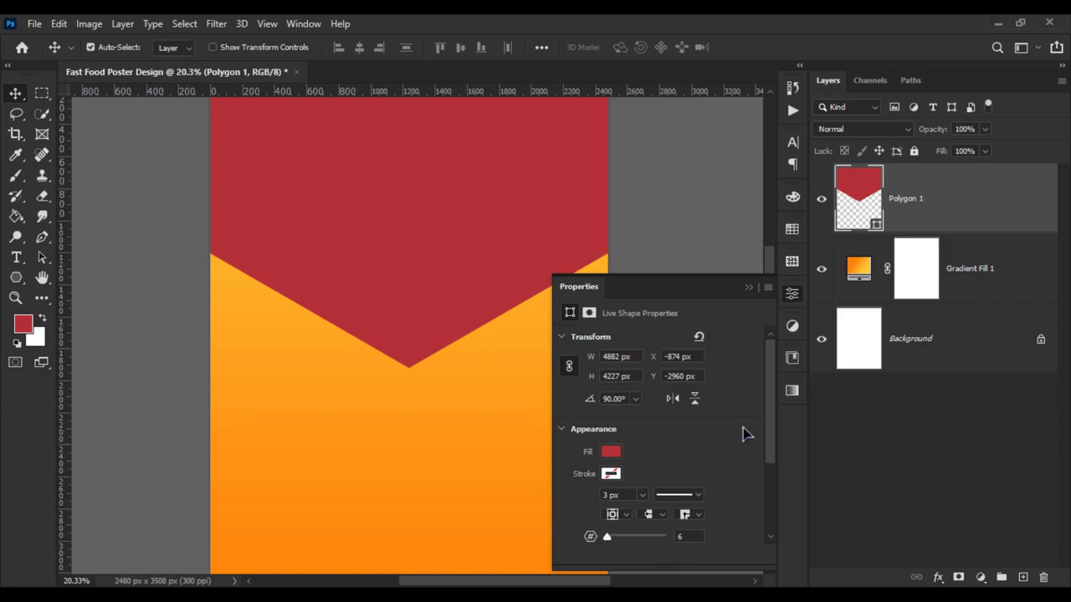
pyautogui.moveTo(768, 427); pyautogui.dragTo(767, 499)
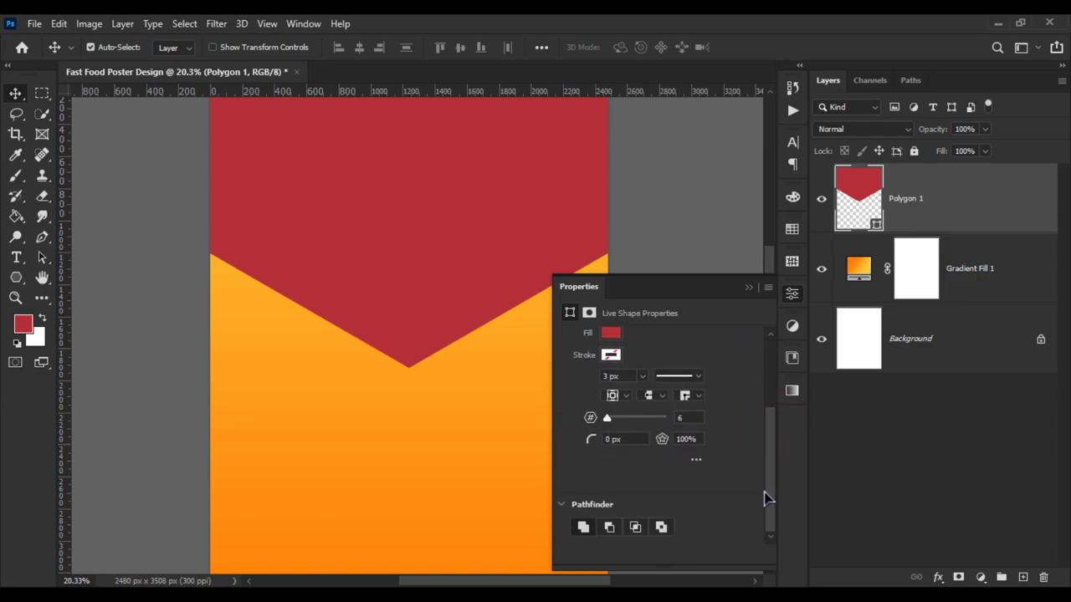
pyautogui.moveTo(594, 446); pyautogui.dragTo(1056, 448)
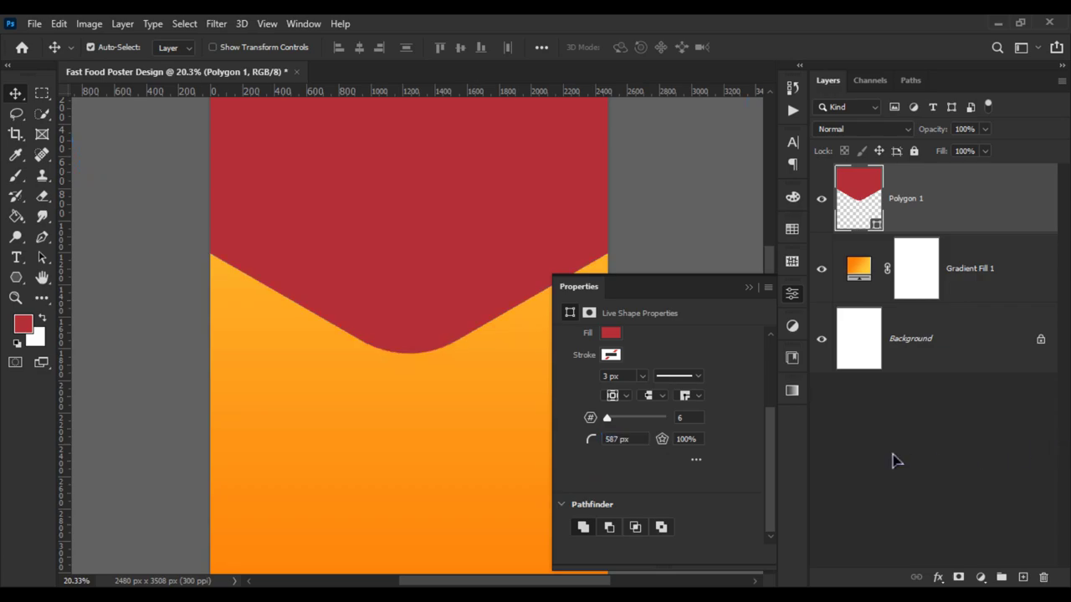
pyautogui.click(111, 161)
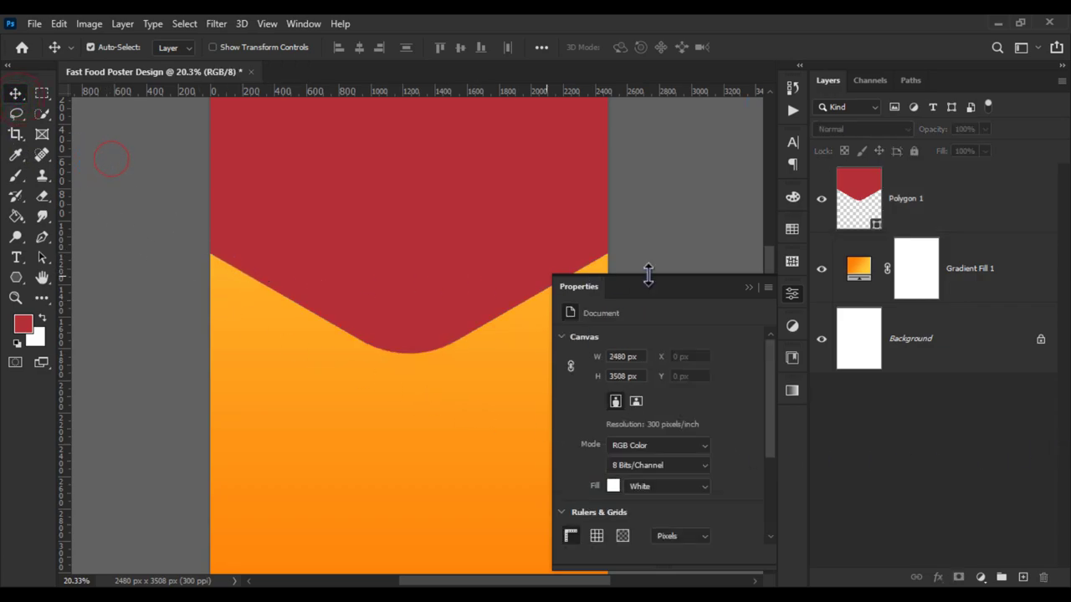
pyautogui.click(747, 286)
pyautogui.hotkey('ctrl', '0')
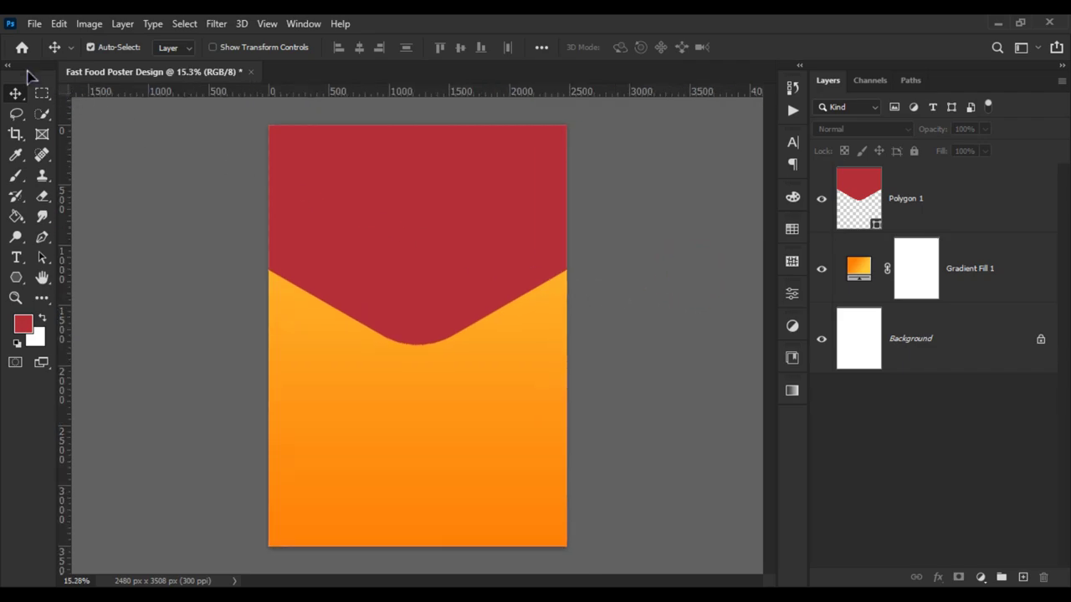
# Embed the burger photo at the poster's top and clip it to the red shape.
pyautogui.click(33, 23)
pyautogui.click(106, 335)
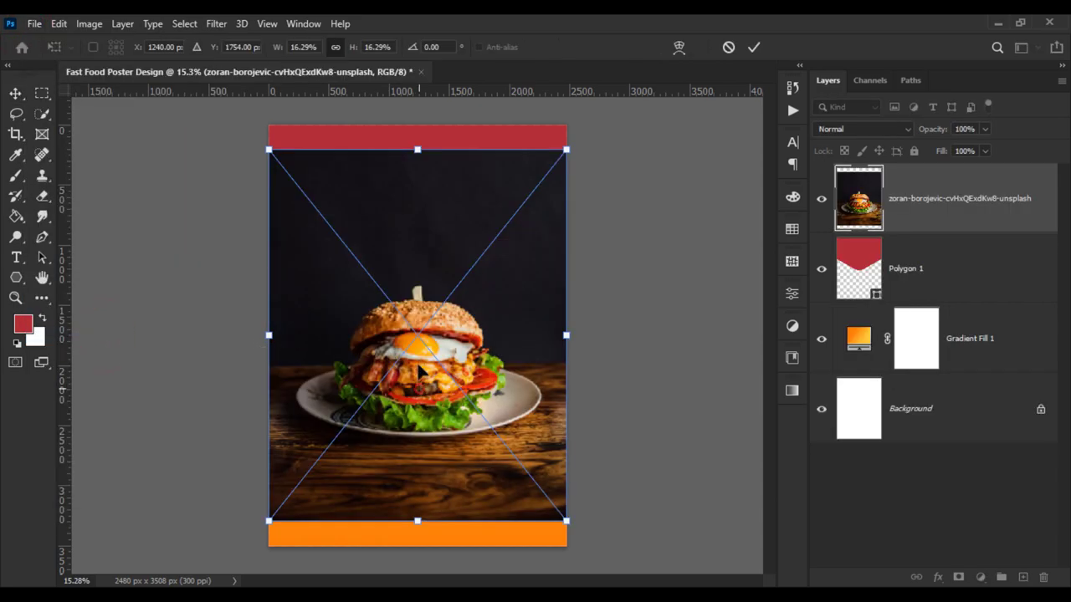
pyautogui.moveTo(419, 372); pyautogui.dragTo(416, 252)
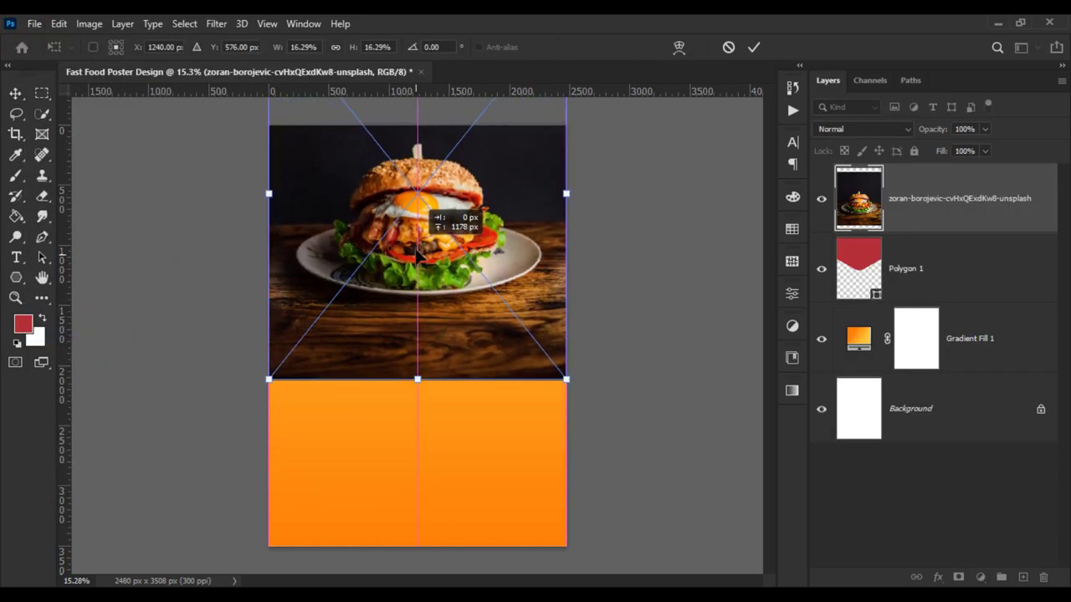
pyautogui.press('Return')
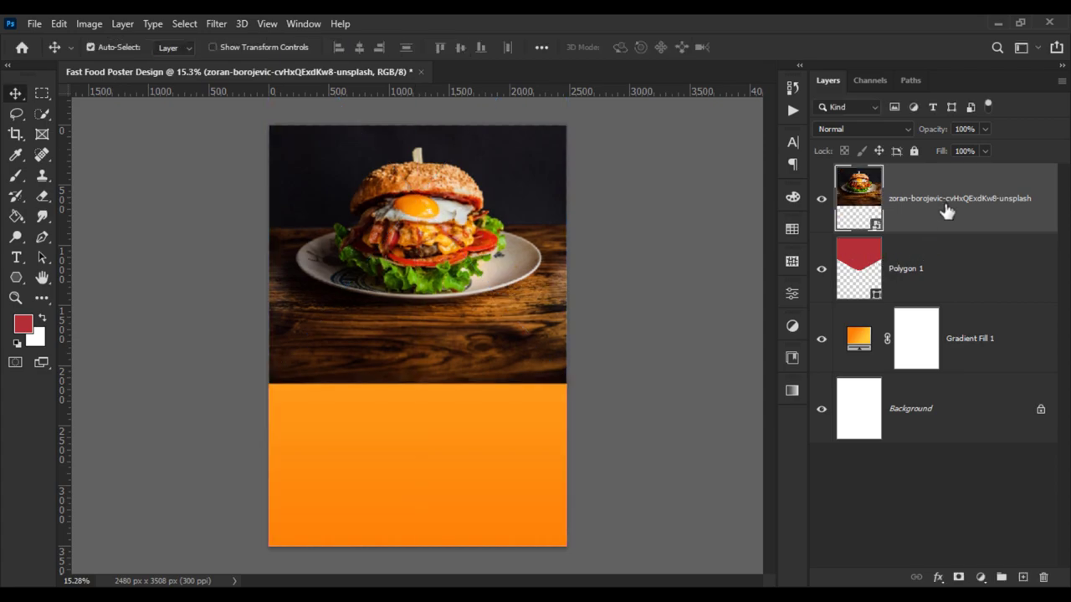
pyautogui.rightClick(947, 210)
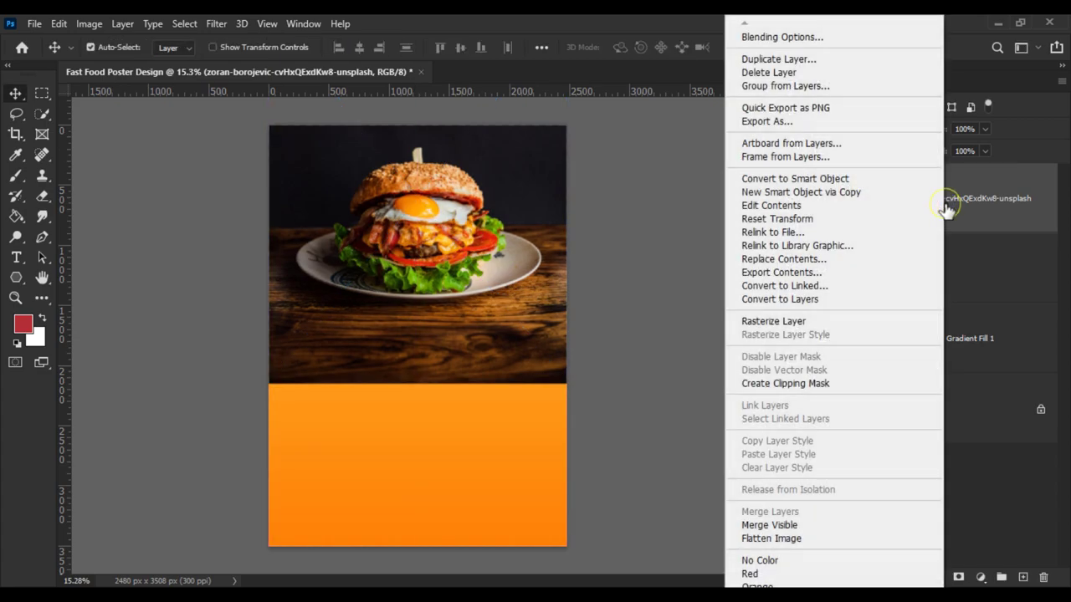
pyautogui.click(802, 386)
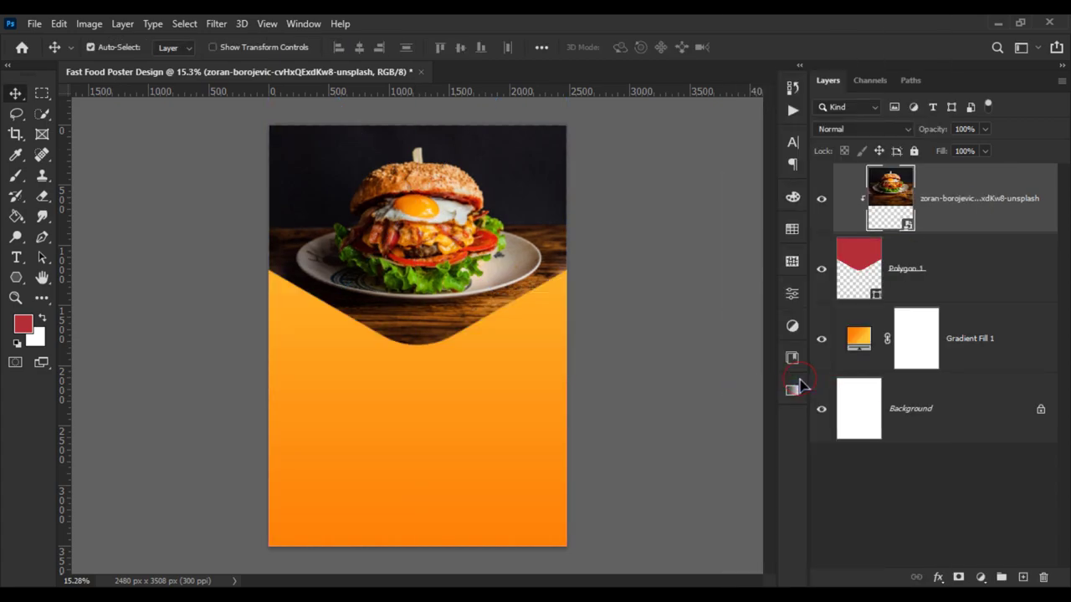
# Lower the clipped burger photo layer's opacity to 15%.
pyautogui.click(984, 129)
pyautogui.moveTo(987, 149); pyautogui.dragTo(920, 163)
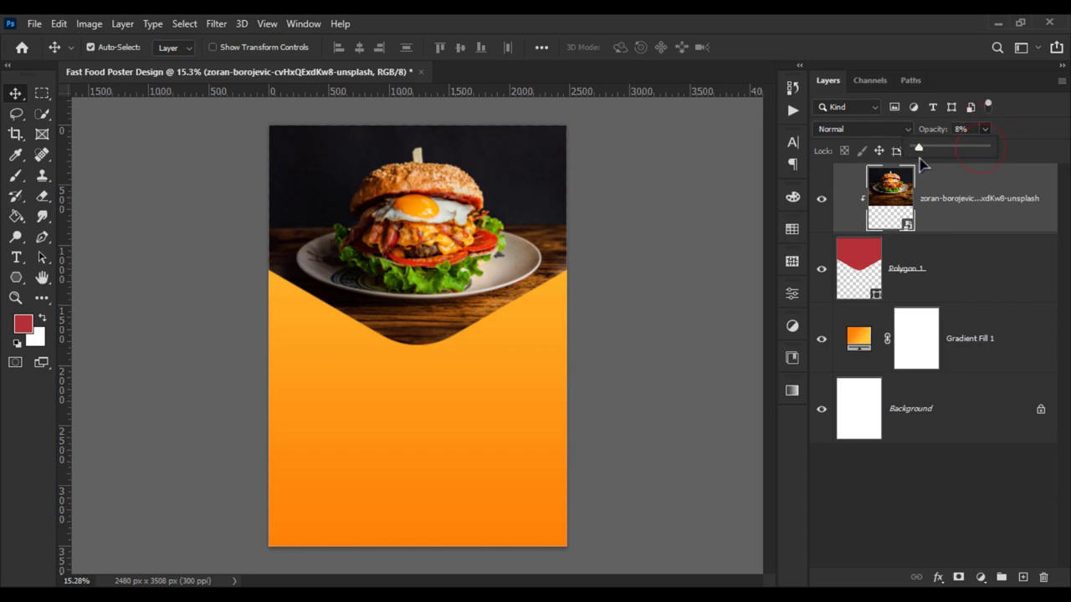
pyautogui.click(985, 129)
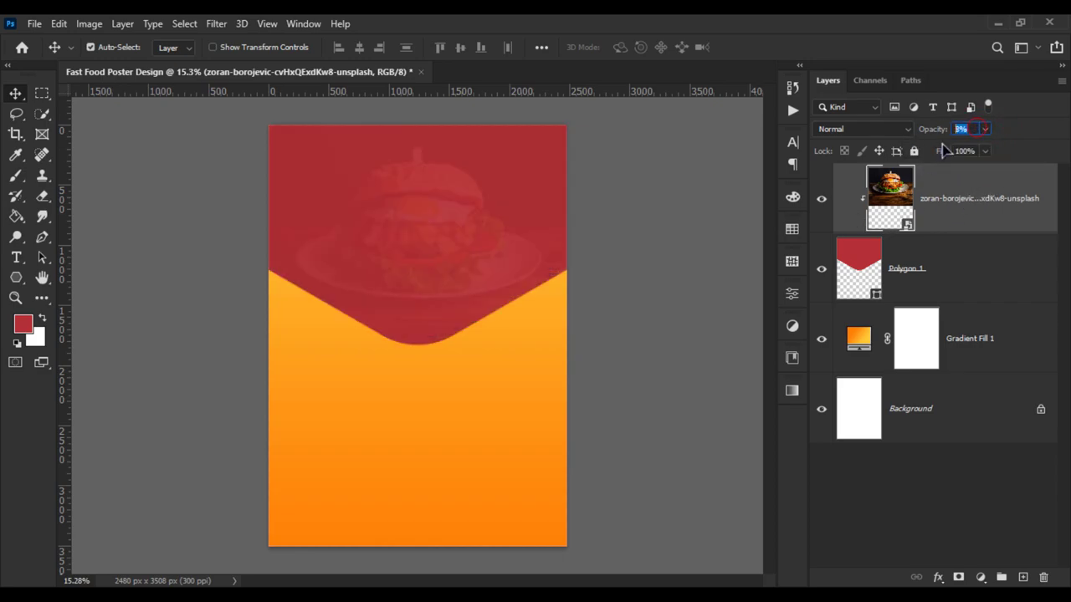
pyautogui.write('5')
pyautogui.click(614, 256)
pyautogui.scroll(-2, 615, 256)
pyautogui.scroll(3, 610, 267)
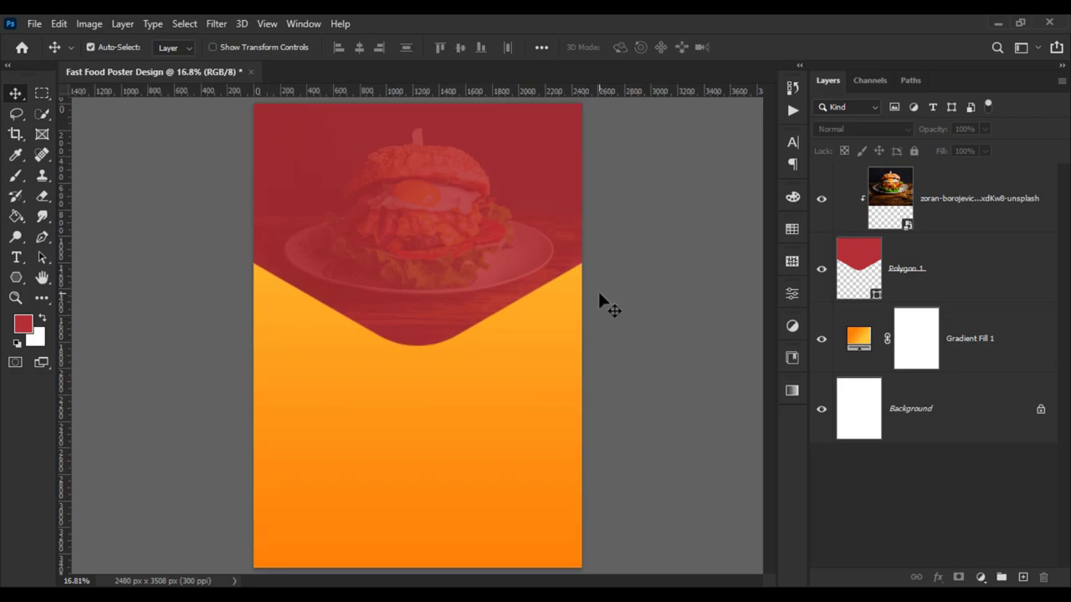
pyautogui.scroll(-1, 599, 295)
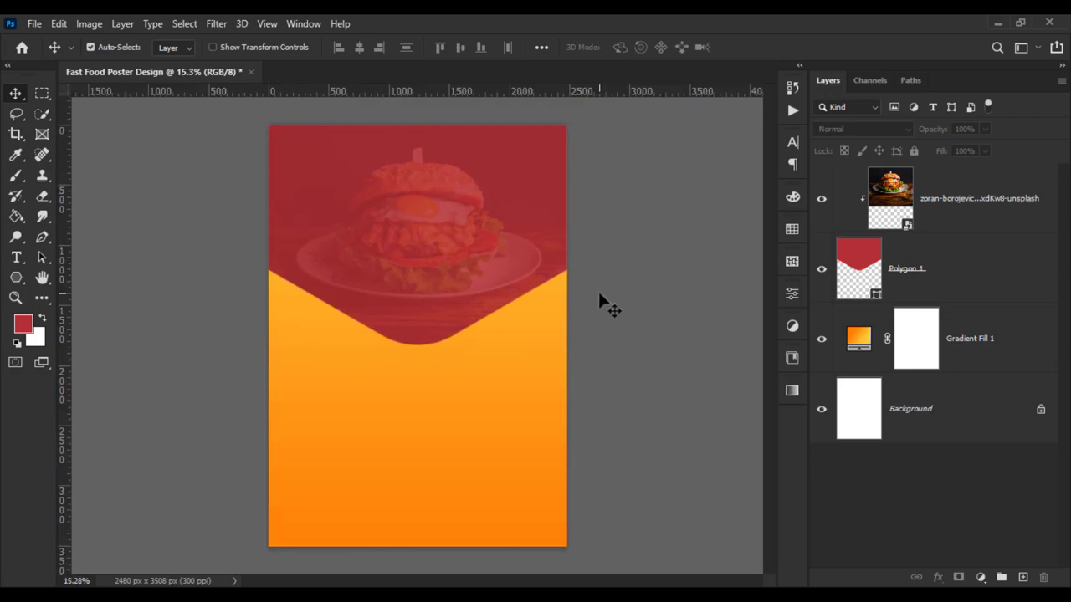
pyautogui.click(34, 24)
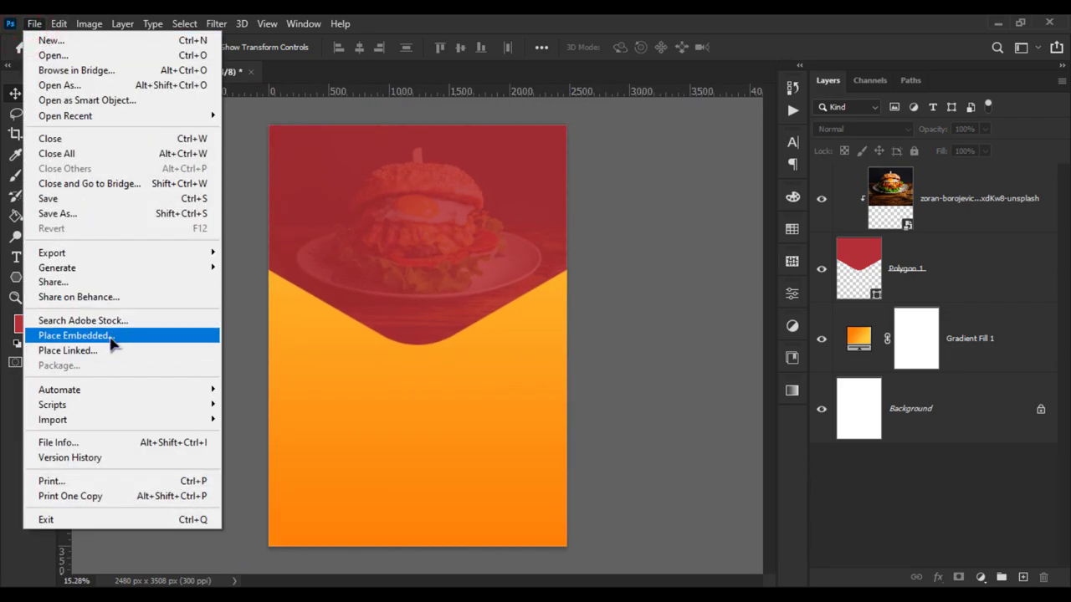
# Embed burger_sandwich_PNG4135, scaled to about 57.6%, centred over the red-orange boundary.
pyautogui.click(110, 339)
pyautogui.doubleClick(925, 393)
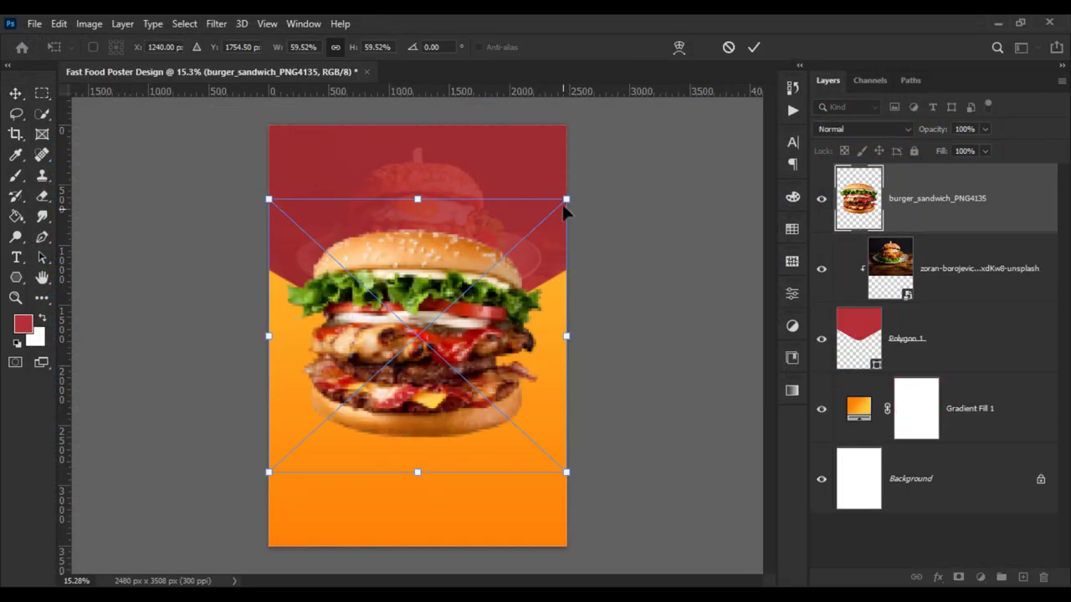
pyautogui.moveTo(566, 198); pyautogui.dragTo(556, 195)
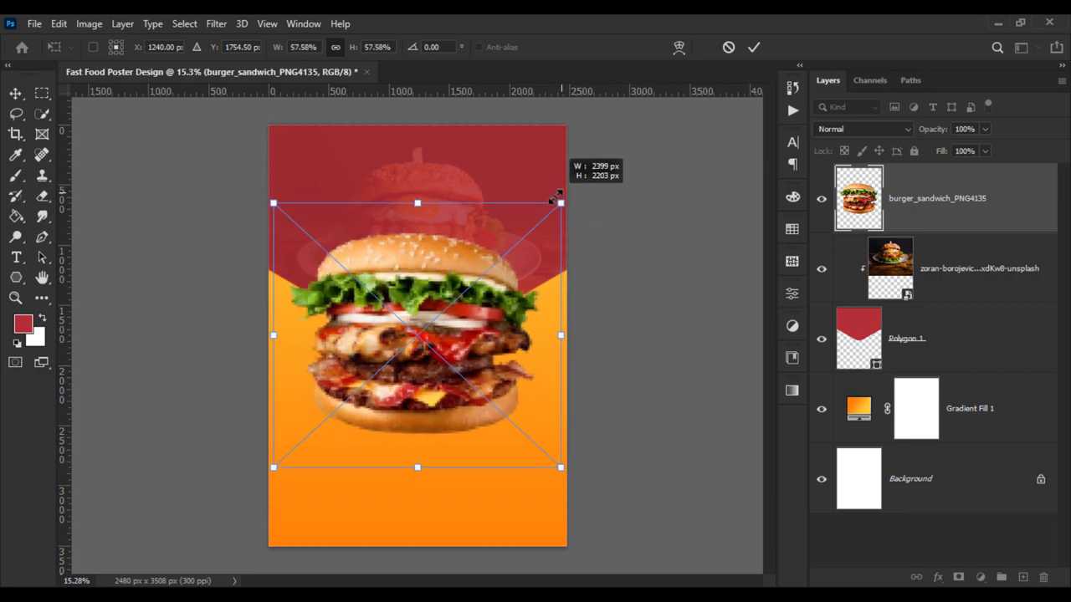
pyautogui.press('Return')
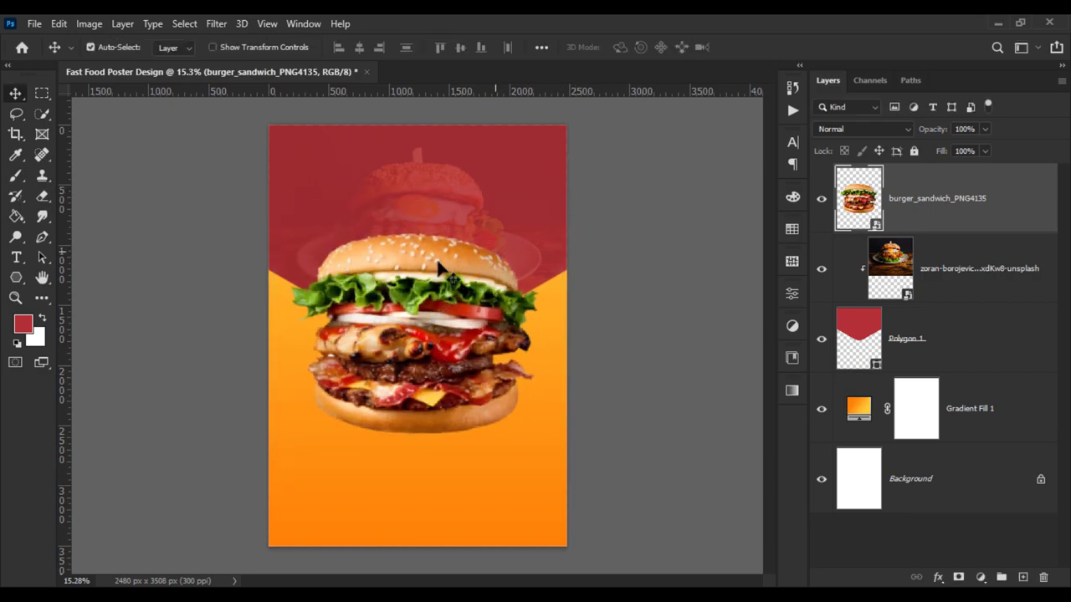
pyautogui.hotkey('ctrl', '0')
pyautogui.scroll(3, 410, 468)
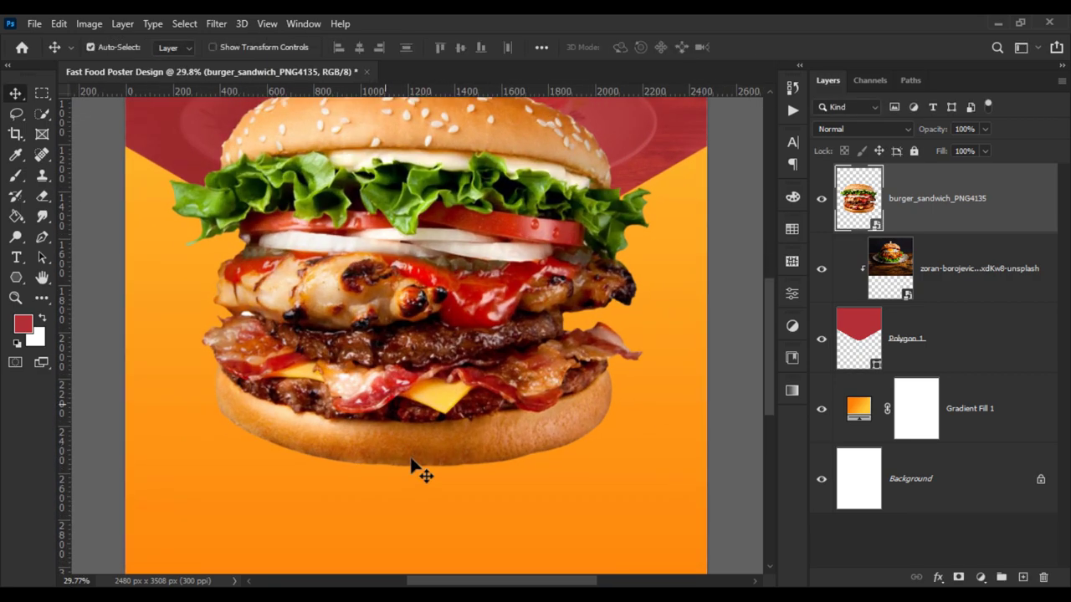
pyautogui.scroll(-3, 411, 467)
pyautogui.scroll(1, 409, 454)
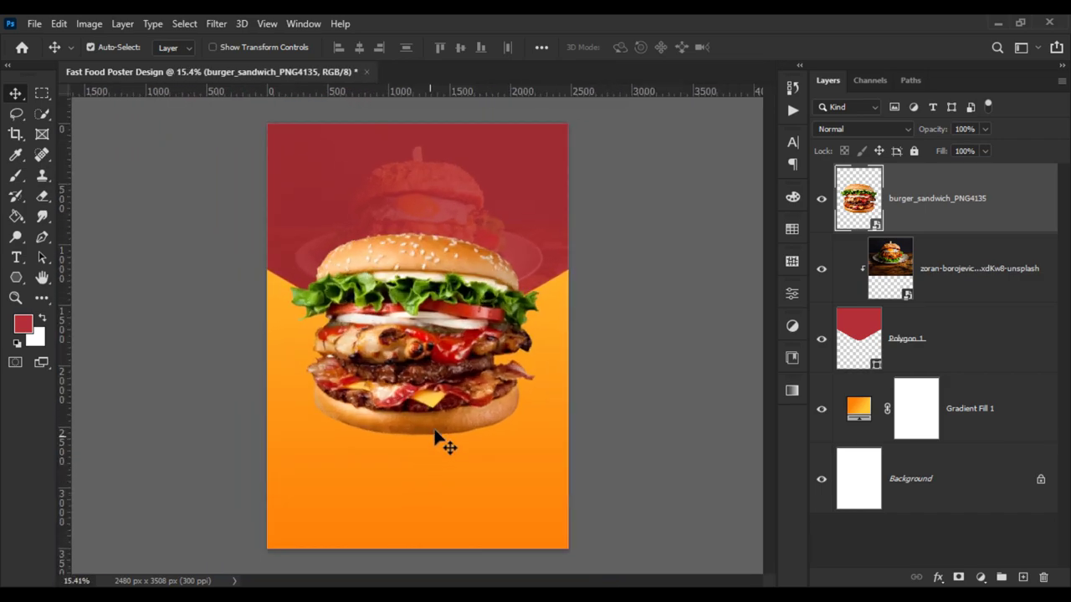
pyautogui.click(622, 419)
pyautogui.scroll(-1, 553, 418)
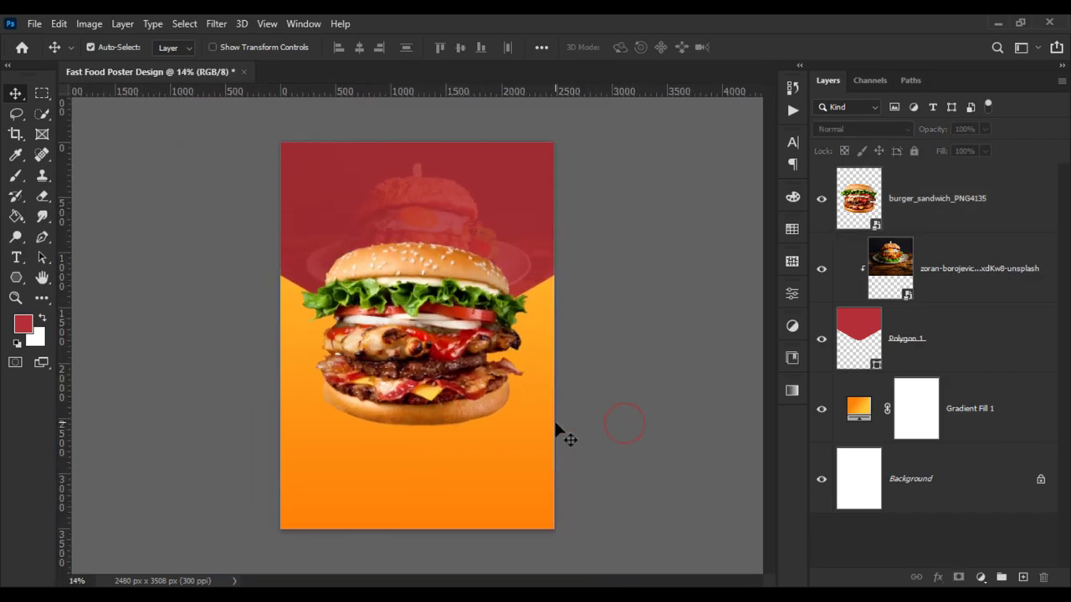
pyautogui.scroll(2, 553, 418)
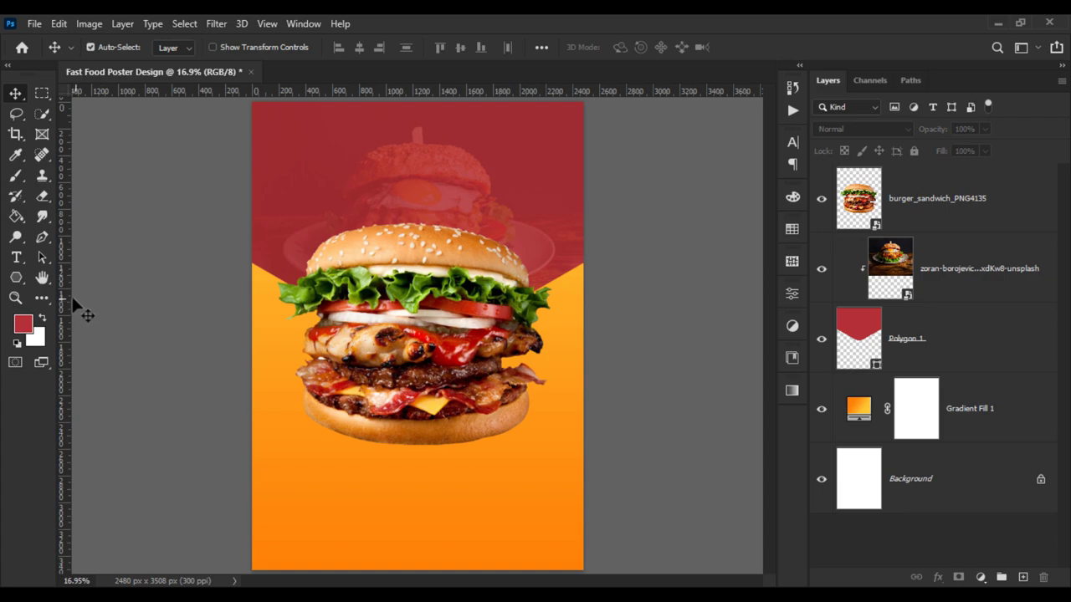
# Add a vertical centre guide and tilt the cut-out burger about -0.7°.
pyautogui.moveTo(123, 298); pyautogui.dragTo(418, 281)
pyautogui.click(462, 311)
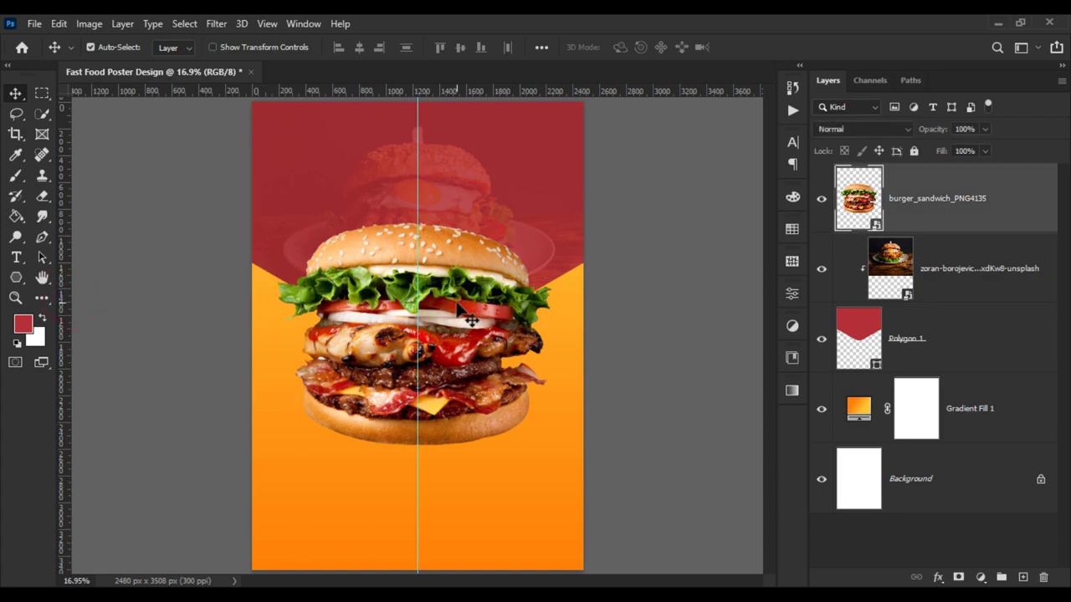
pyautogui.hotkey('ctrl', 't')
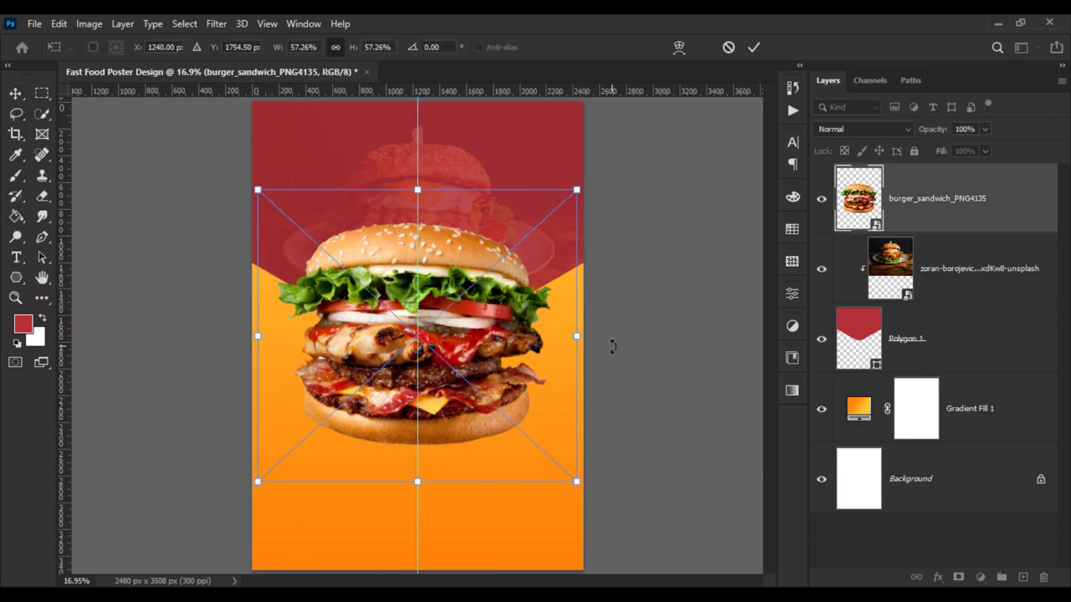
pyautogui.moveTo(612, 346); pyautogui.dragTo(612, 343)
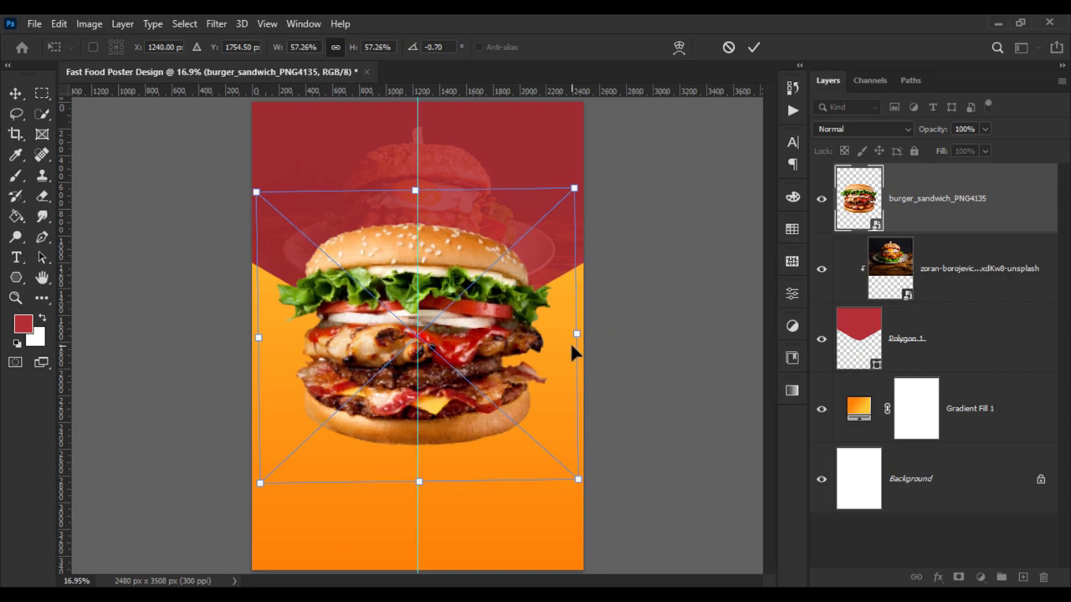
pyautogui.press('Return')
pyautogui.scroll(1, 418, 437)
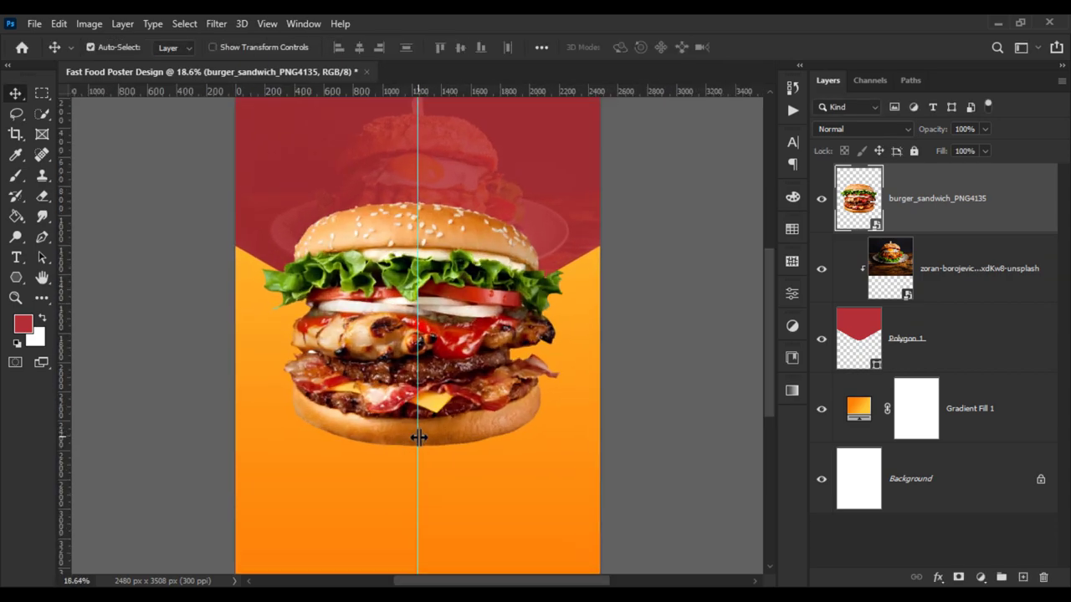
pyautogui.scroll(1, 418, 437)
# Drag the vertical guide back onto the ruler to delete it and deselect the burger.
pyautogui.moveTo(418, 437); pyautogui.dragTo(55, 421)
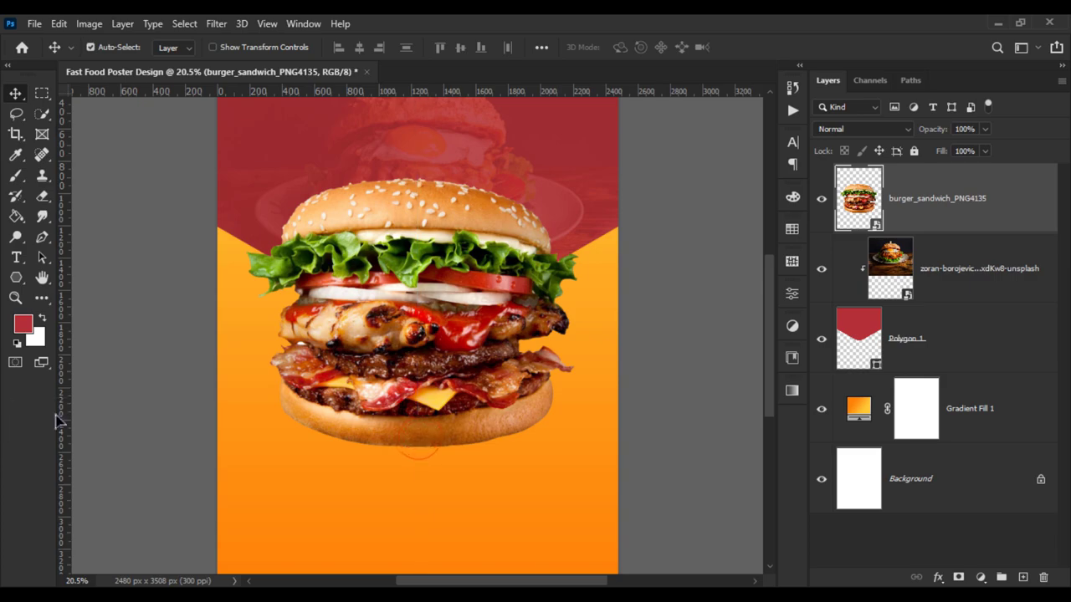
pyautogui.click(128, 404)
pyautogui.scroll(-4, 221, 413)
pyautogui.scroll(1, 221, 413)
pyautogui.scroll(-1, 221, 413)
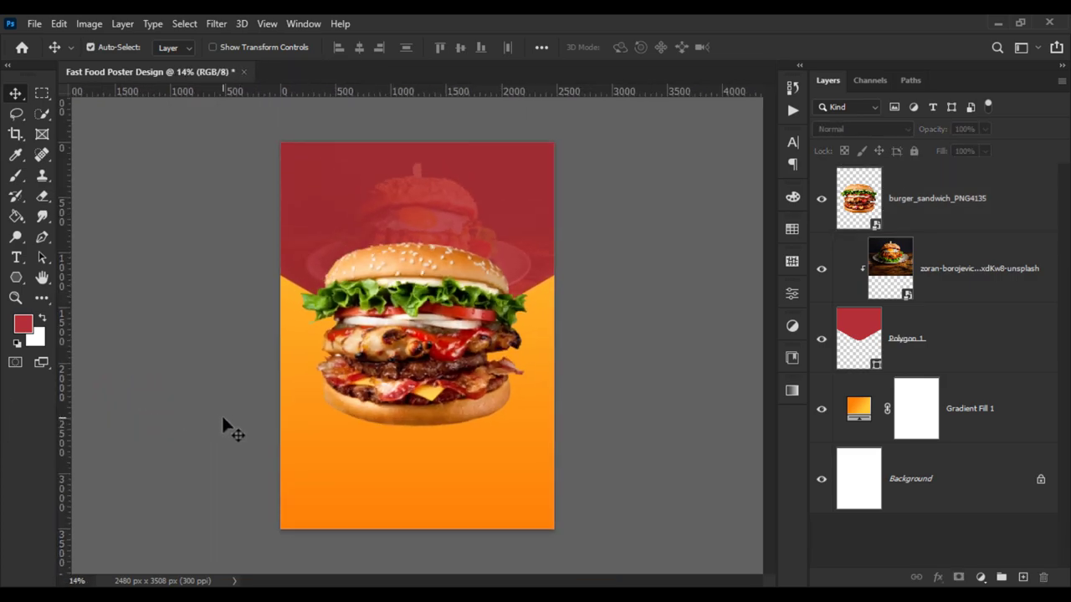
pyautogui.scroll(1, 245, 386)
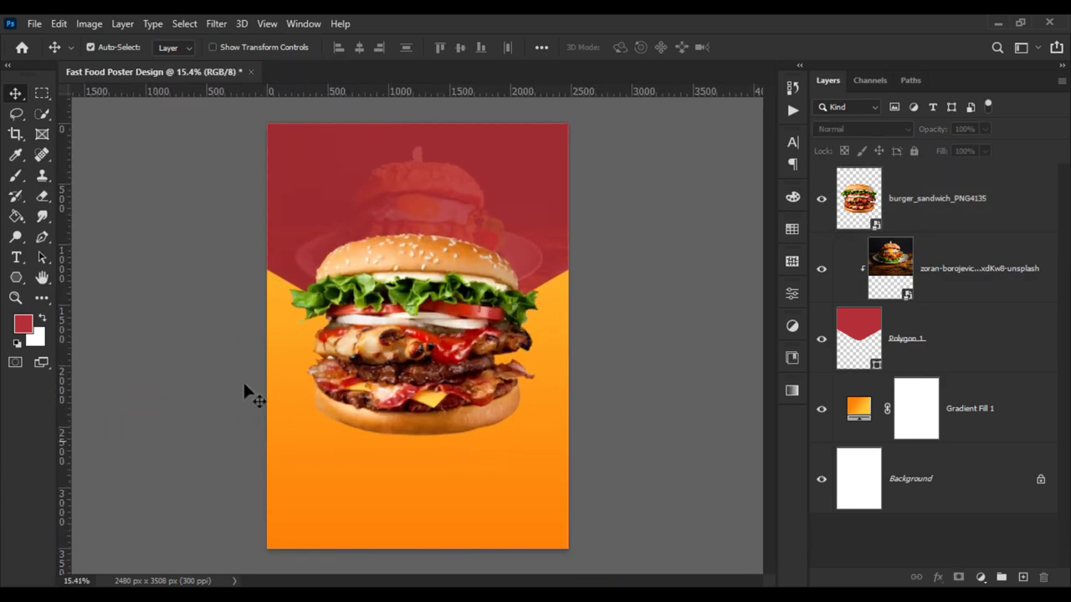
# Paint a soft black (000000) brush dab over the burger's centre on a new layer.
pyautogui.rightClick(16, 176)
pyautogui.click(73, 177)
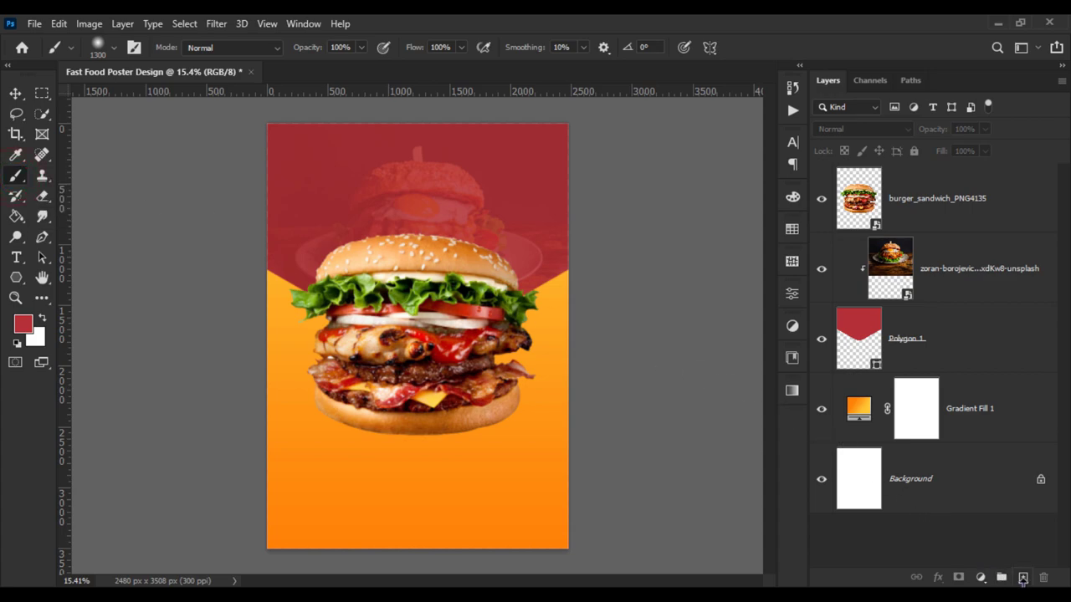
pyautogui.click(1022, 578)
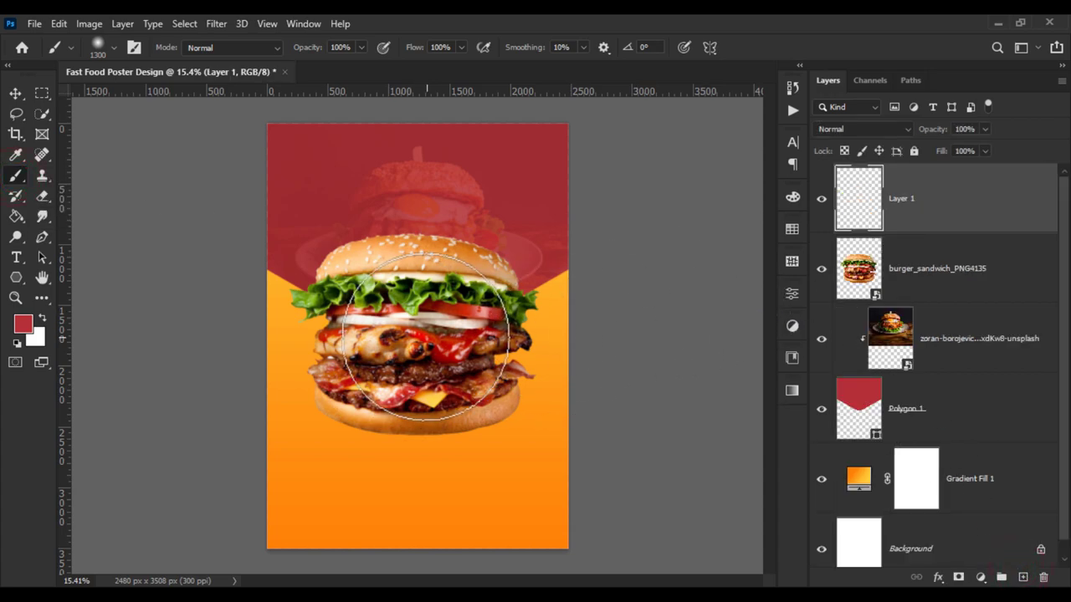
pyautogui.click(43, 319)
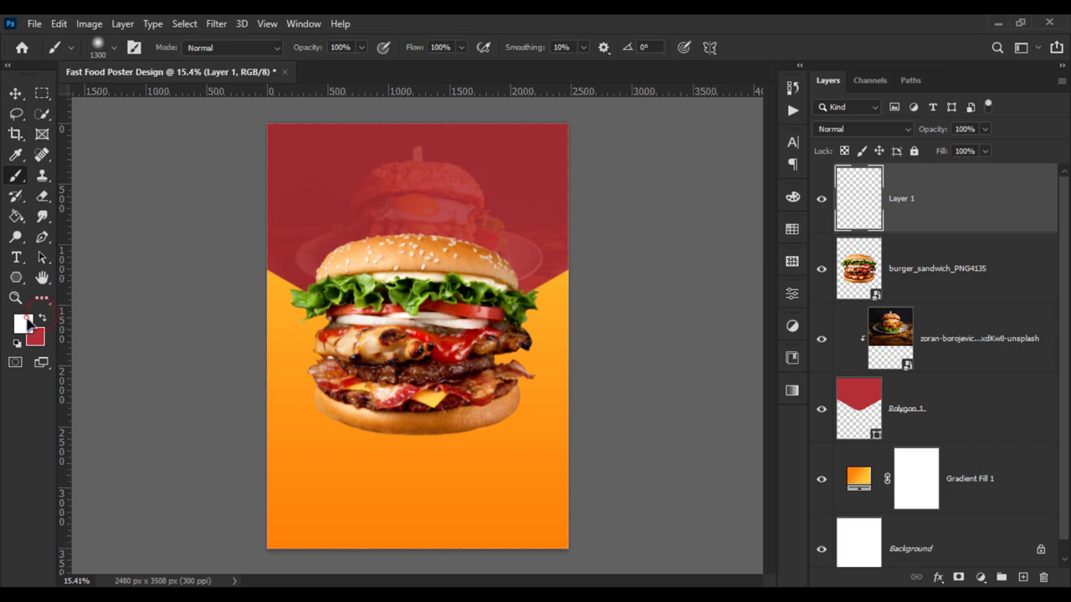
pyautogui.write('000000')
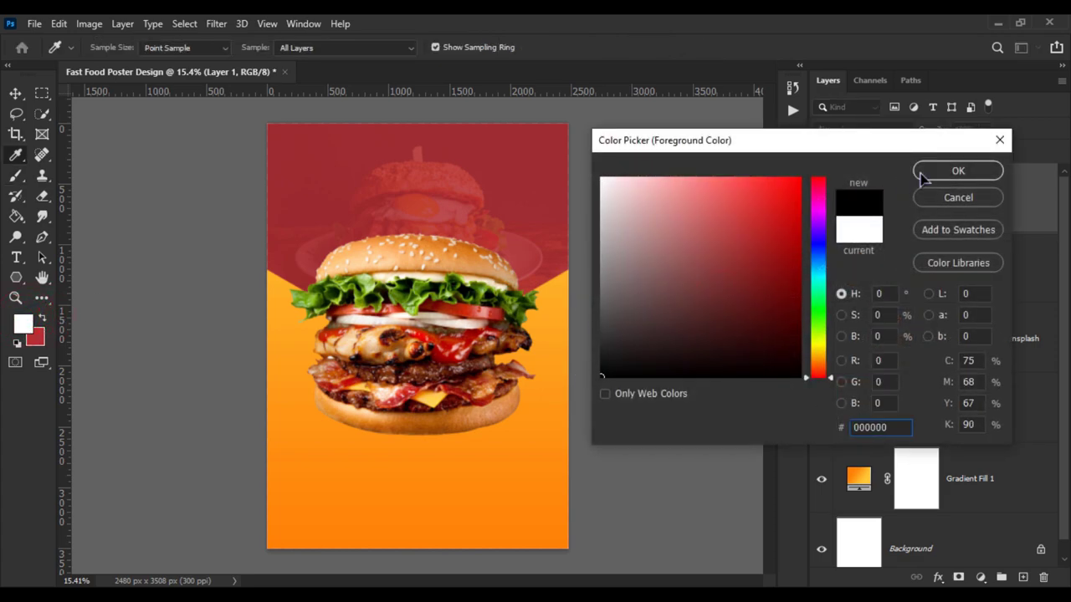
pyautogui.click(922, 177)
pyautogui.click(422, 327)
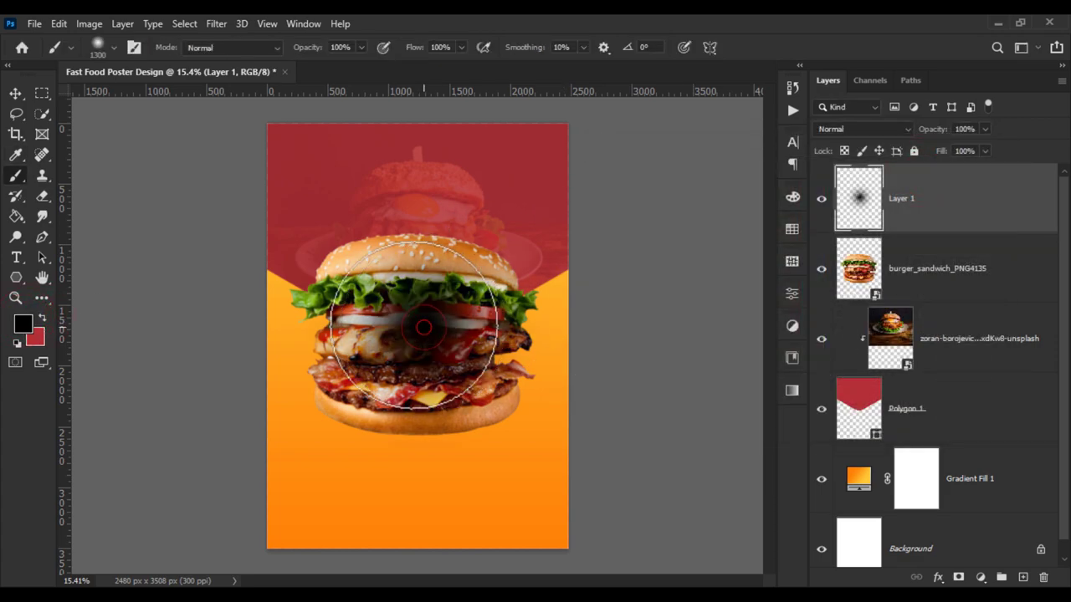
# Start Free Transform on the black dab from the Edit menu.
pyautogui.click(15, 93)
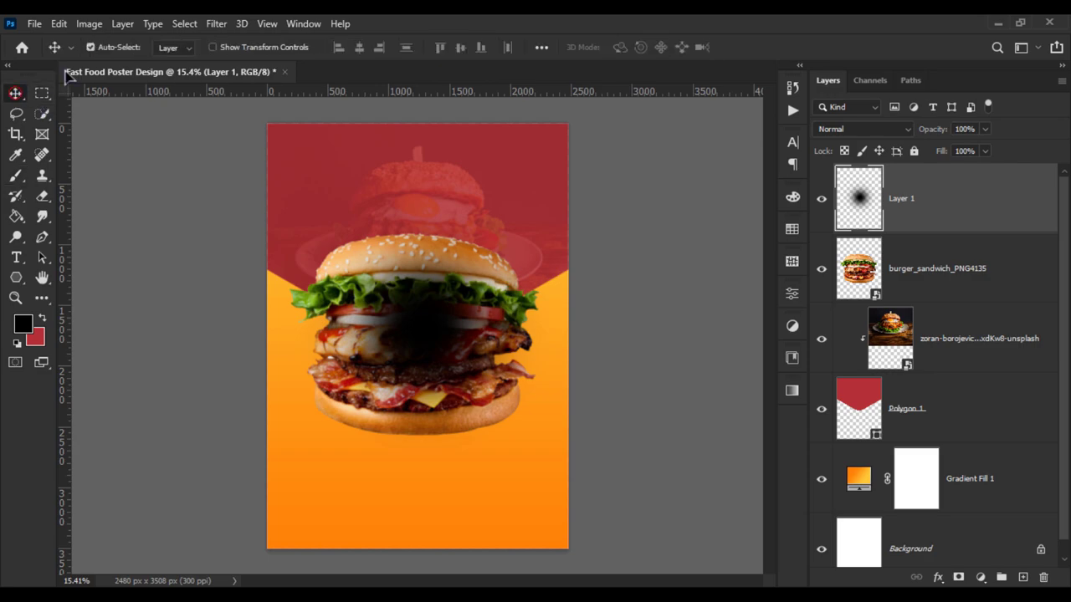
pyautogui.click(59, 24)
pyautogui.click(144, 367)
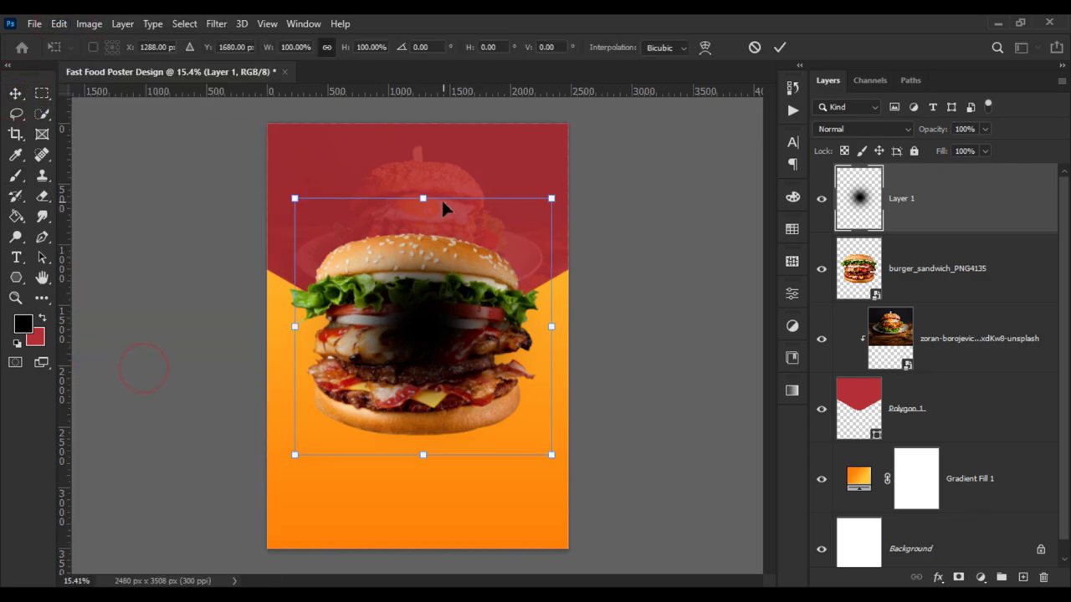
# Squash the black dab into a flat, perspective-widened shadow shape.
pyautogui.moveTo(421, 196)
pyautogui.mouseDown()
pyautogui.moveTo(423, 358)
pyautogui.moveTo(423, 347)
pyautogui.mouseUp()
pyautogui.moveTo(430, 407); pyautogui.dragTo(425, 483)
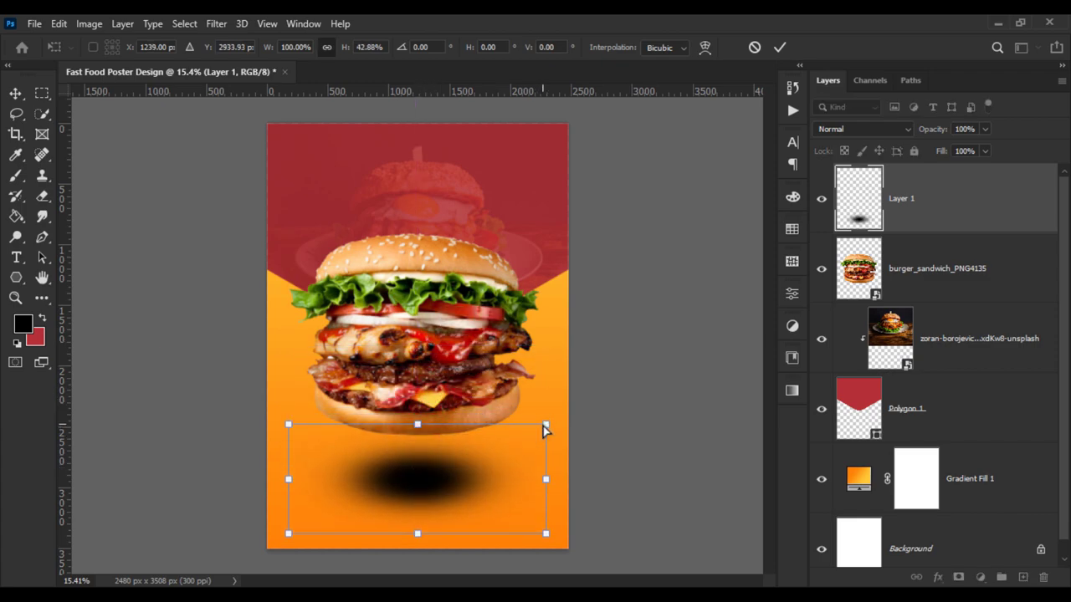
pyautogui.moveTo(545, 425); pyautogui.dragTo(707, 424)
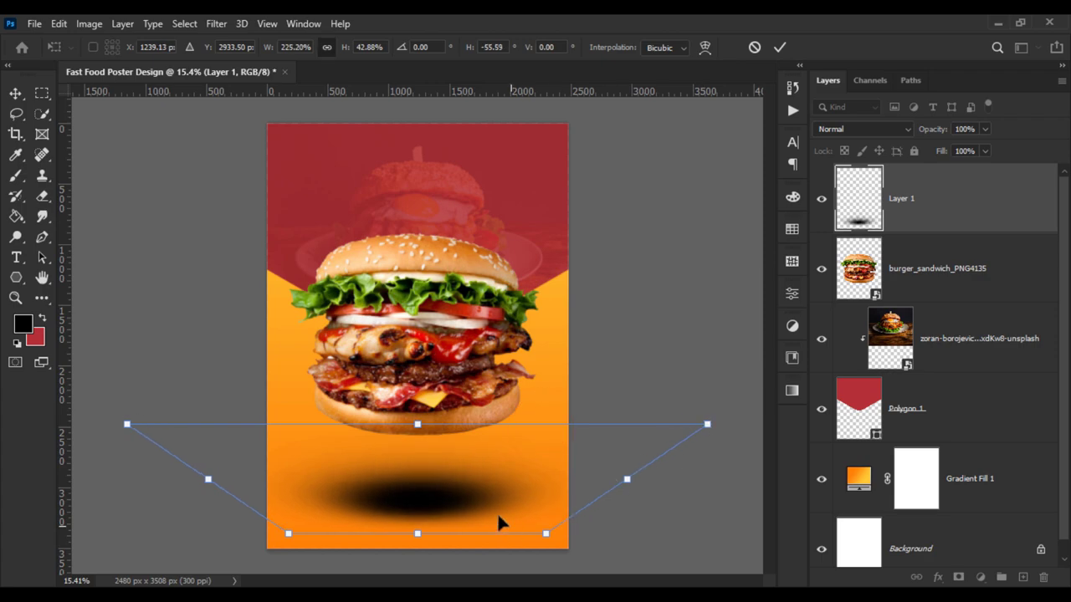
pyautogui.moveTo(498, 523); pyautogui.dragTo(486, 459)
pyautogui.press('Return')
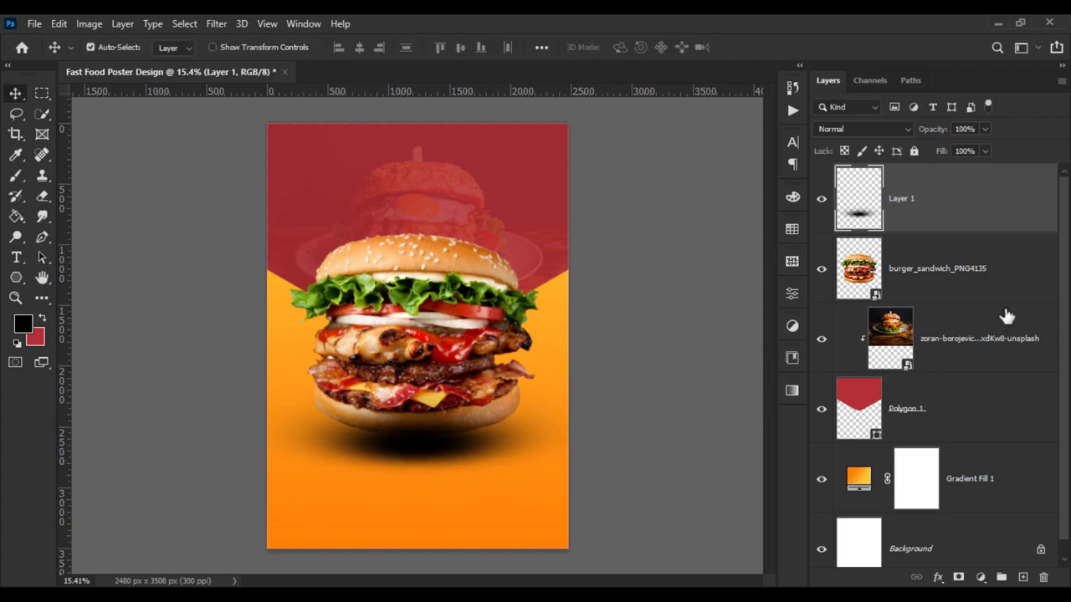
# Move Layer 1 beneath the burger layer, with the shadow just below the bottom bun.
pyautogui.moveTo(974, 227); pyautogui.dragTo(962, 301)
pyautogui.scroll(1, 432, 483)
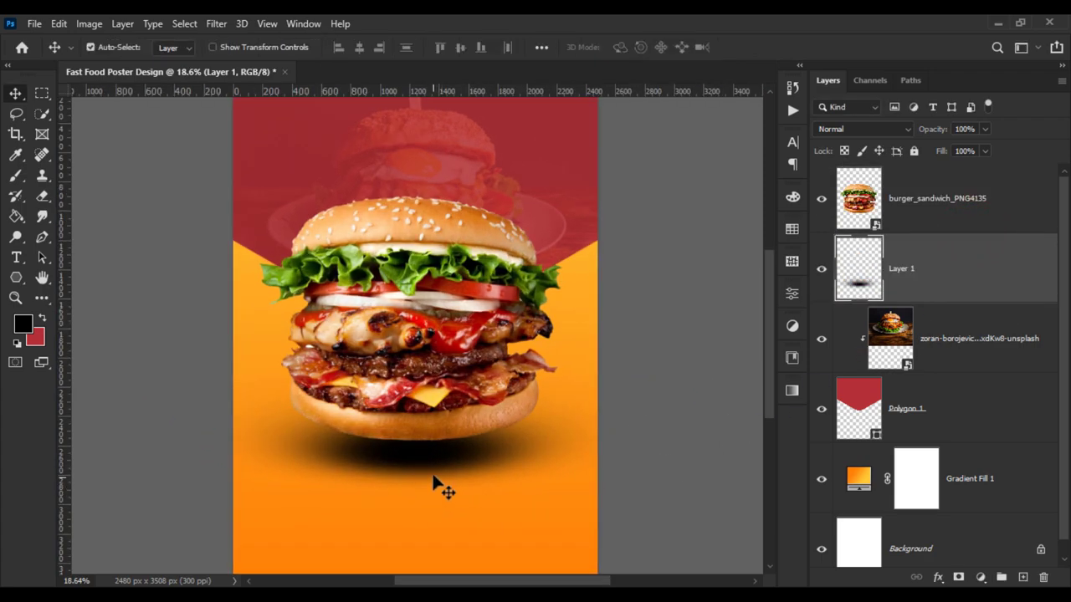
pyautogui.moveTo(438, 459); pyautogui.dragTo(435, 490)
# Refine the shadow's perspective width and nudge it up closer to the burger.
pyautogui.hotkey('ctrl', 't')
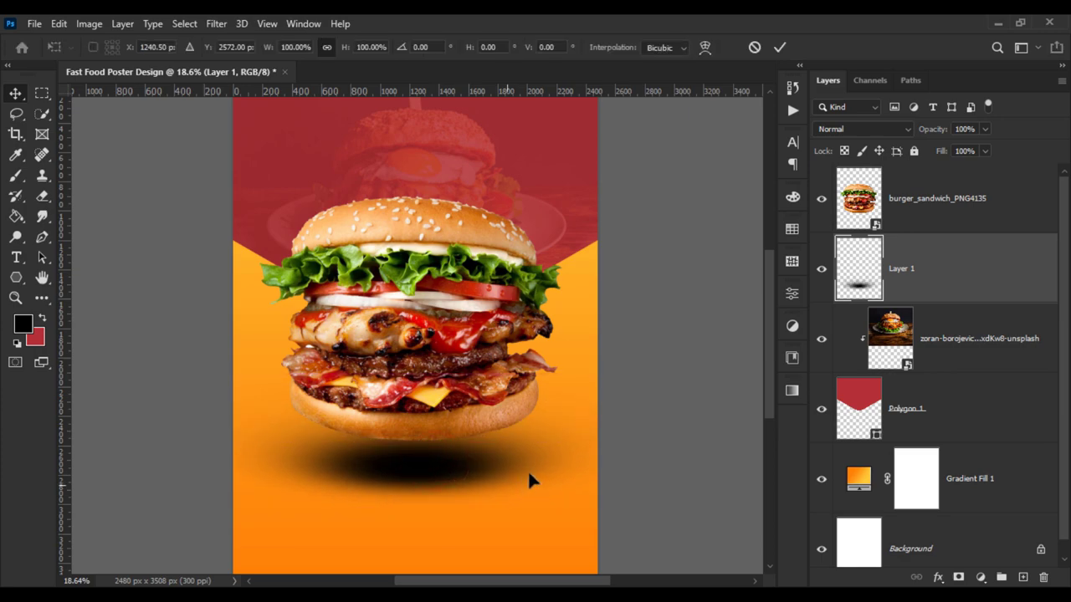
pyautogui.moveTo(650, 375); pyautogui.dragTo(726, 374)
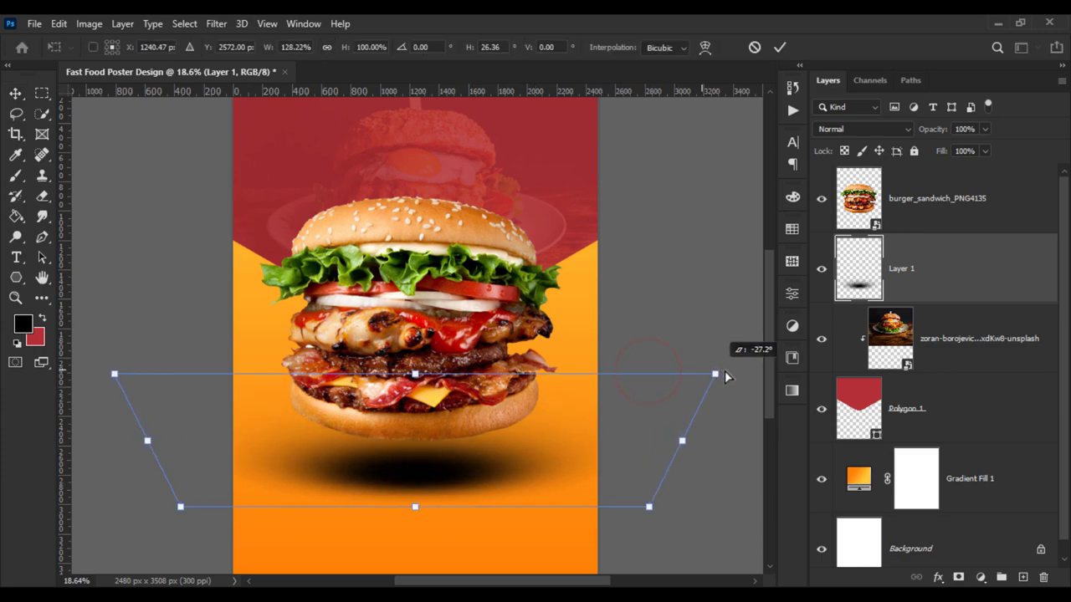
pyautogui.moveTo(686, 442); pyautogui.dragTo(703, 448)
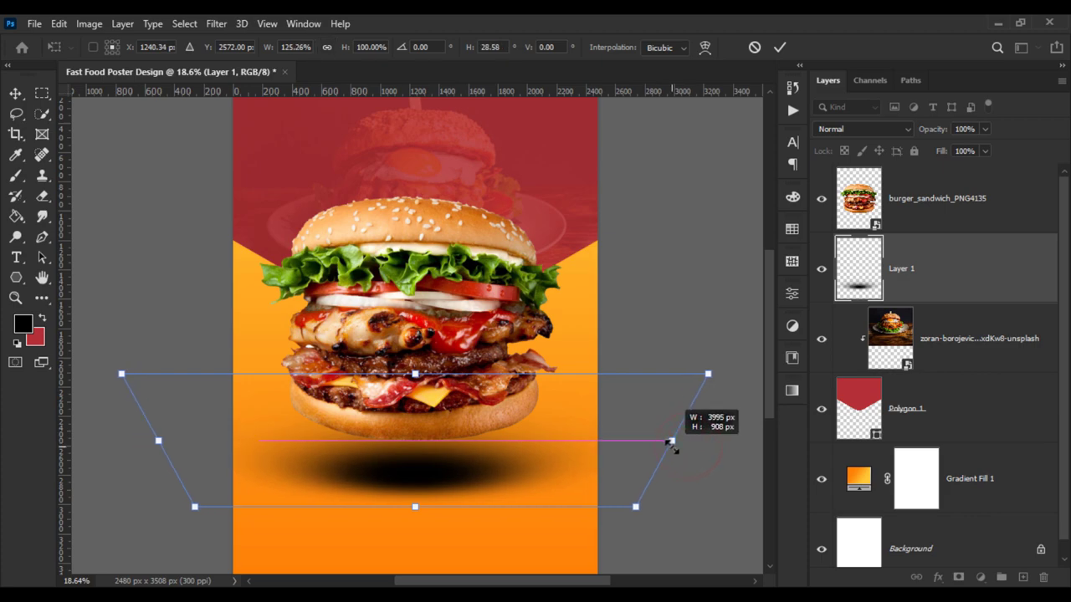
pyautogui.hotkey('ctrl', 'z')
pyautogui.moveTo(727, 374); pyautogui.dragTo(704, 376)
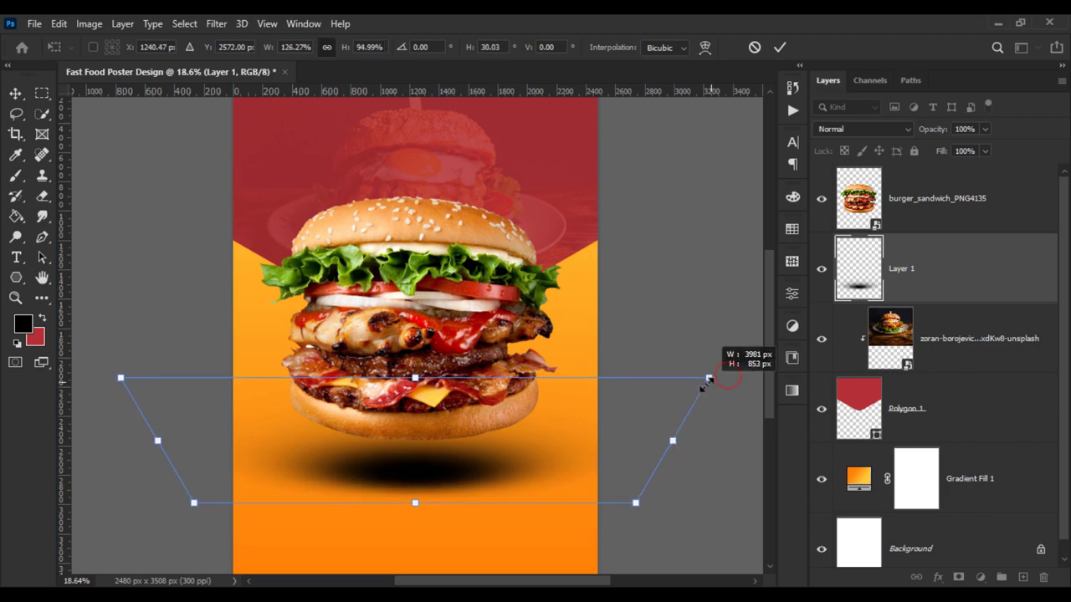
pyautogui.moveTo(514, 478); pyautogui.dragTo(514, 471)
pyautogui.press('Return')
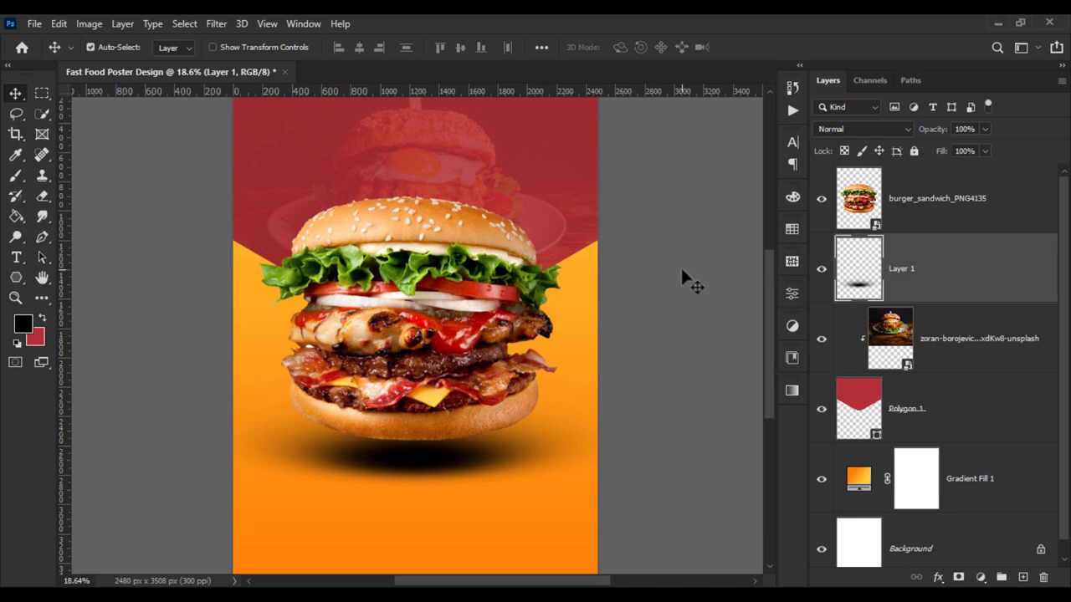
# Set the shadow layer Layer 1 to 70% opacity.
pyautogui.click(912, 258)
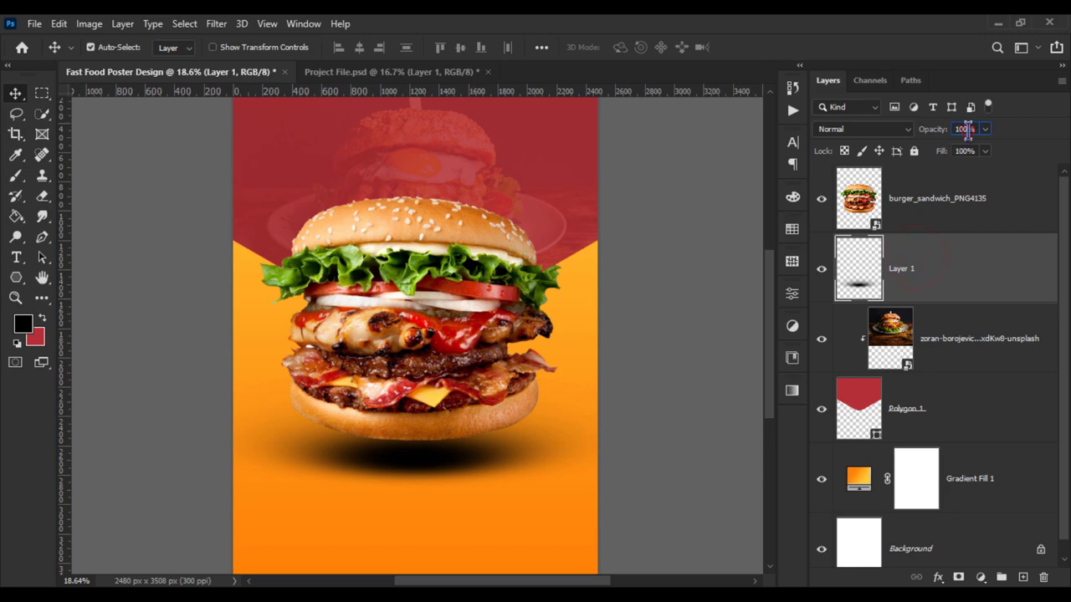
pyautogui.click(966, 130)
pyautogui.write('70')
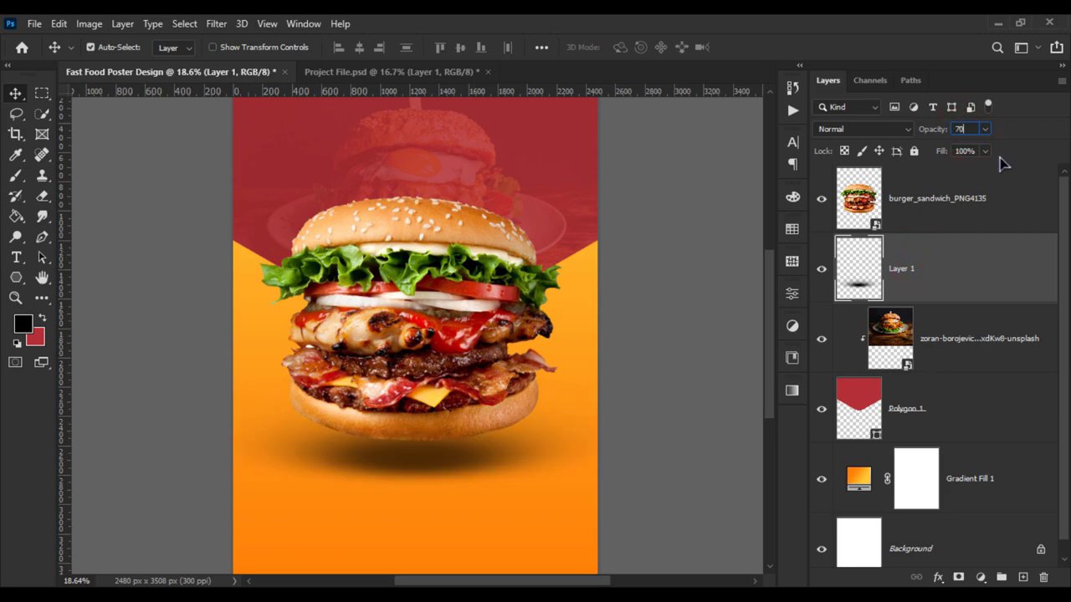
pyautogui.click(622, 402)
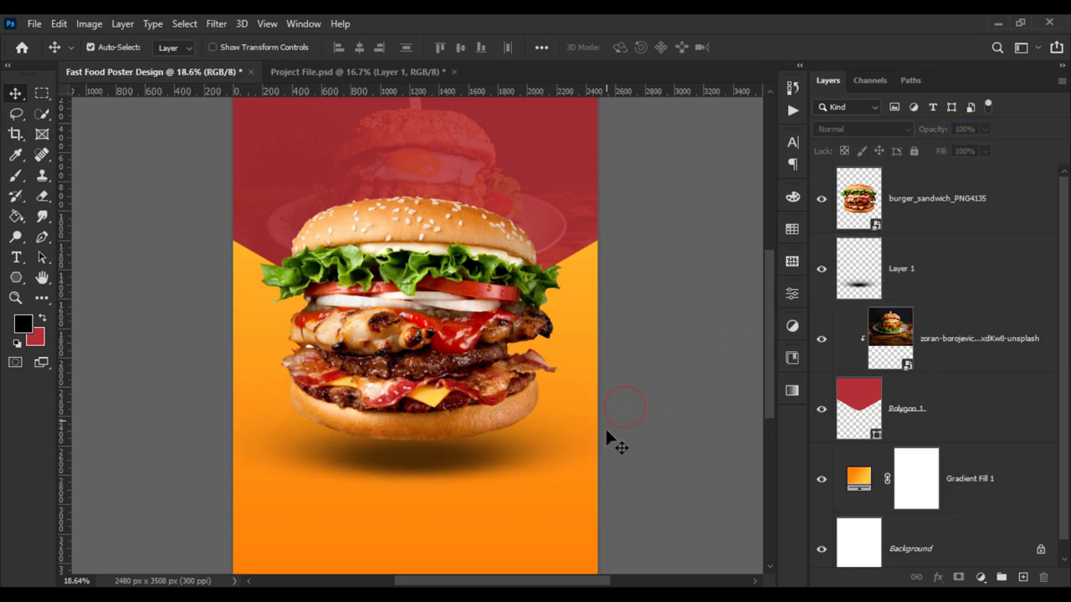
pyautogui.scroll(-1, 552, 460)
pyautogui.scroll(2, 485, 477)
# Nudge the shadow up slightly with arrow keys in Free Transform.
pyautogui.click(916, 284)
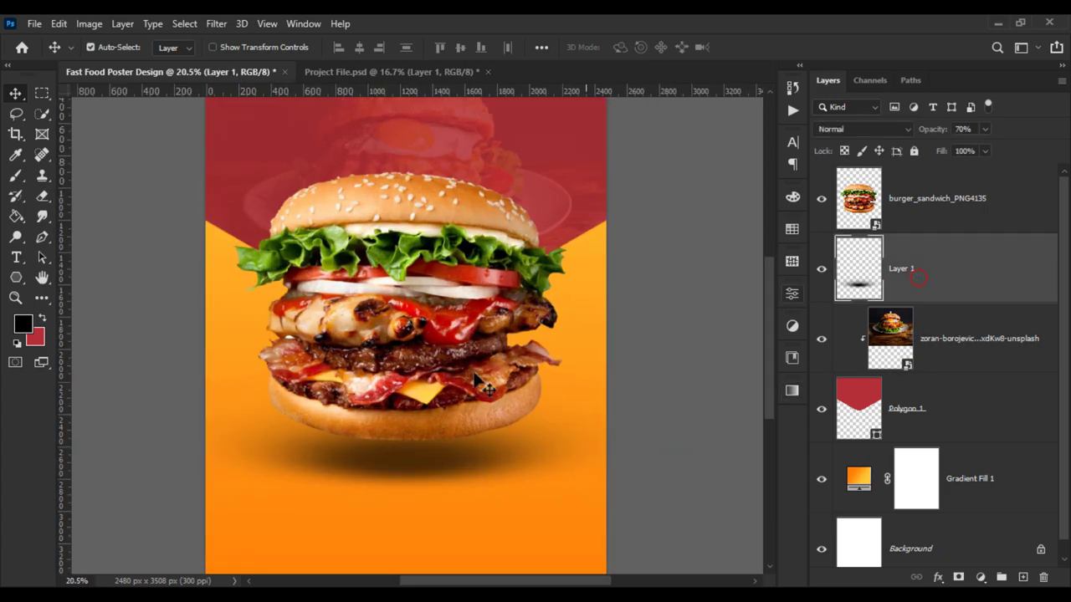
pyautogui.hotkey('ctrl', 't')
pyautogui.press('Up')
pyautogui.press('Up')
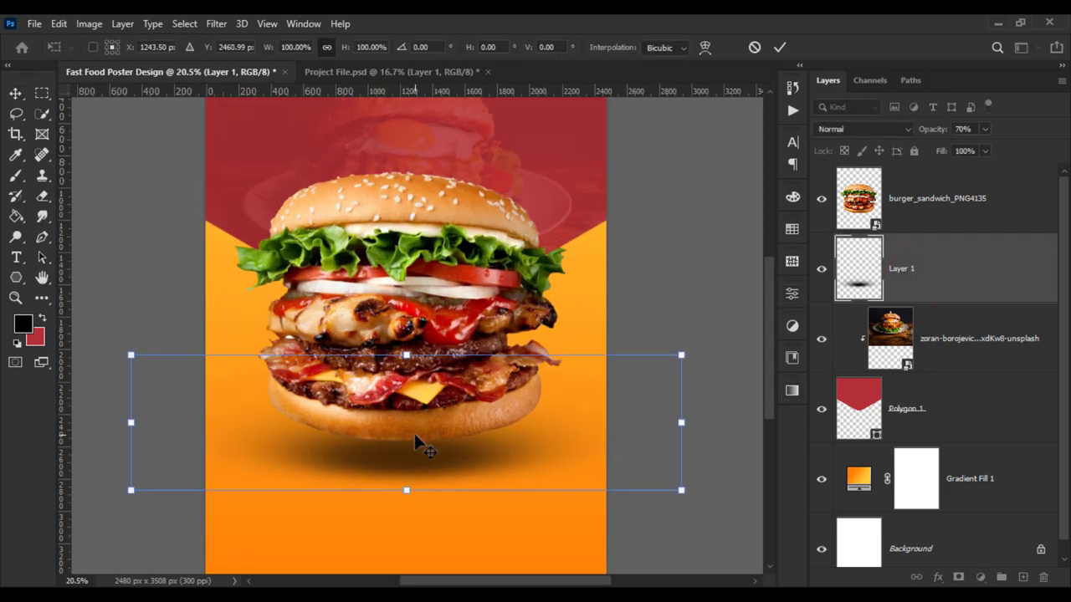
pyautogui.press('Up')
pyautogui.press('Up')
pyautogui.press('Up')
pyautogui.press('Up')
pyautogui.press('Up')
pyautogui.press('Up')
pyautogui.press('Return')
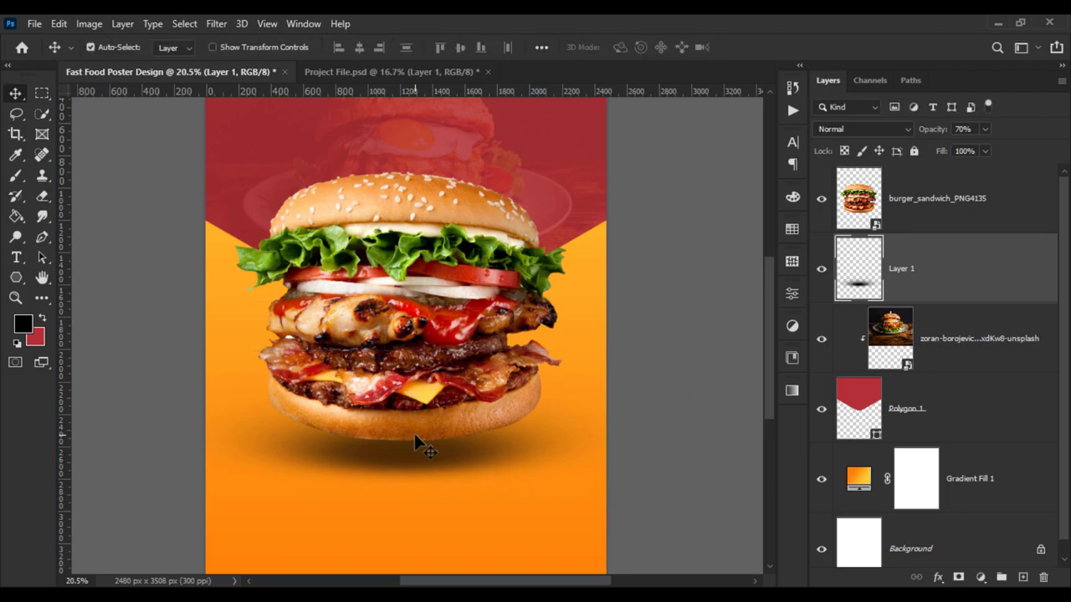
# Move the burger_sandwich_PNG4135 photo lower on the poster.
pyautogui.scroll(-1, 570, 461)
pyautogui.scroll(-1, 591, 466)
pyautogui.scroll(1, 591, 466)
pyautogui.scroll(1, 591, 466)
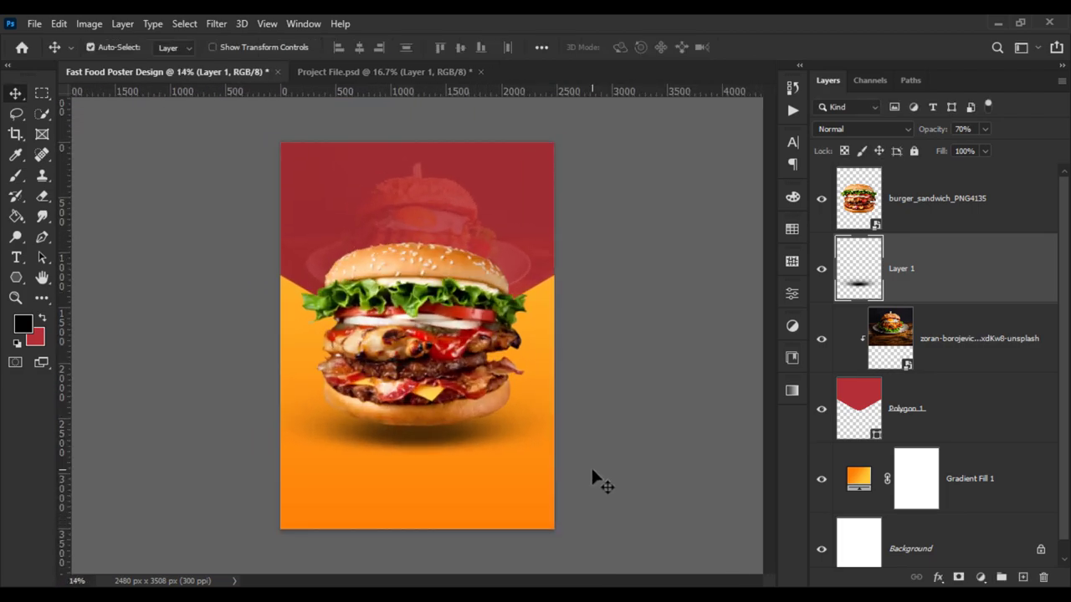
pyautogui.scroll(-1, 590, 466)
pyautogui.click(898, 223)
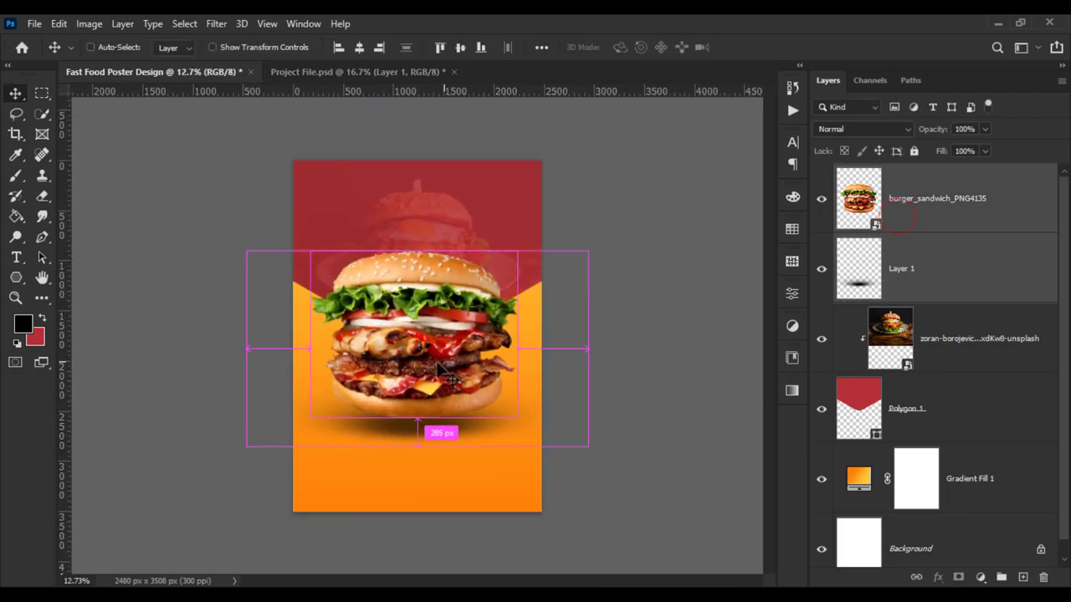
pyautogui.hotkey('ctrl', 't')
pyautogui.moveTo(433, 341); pyautogui.dragTo(434, 357)
pyautogui.press('Return')
# Frame the empty red area at the poster's top above the burger.
pyautogui.scroll(1, 444, 354)
pyautogui.scroll(2, 444, 354)
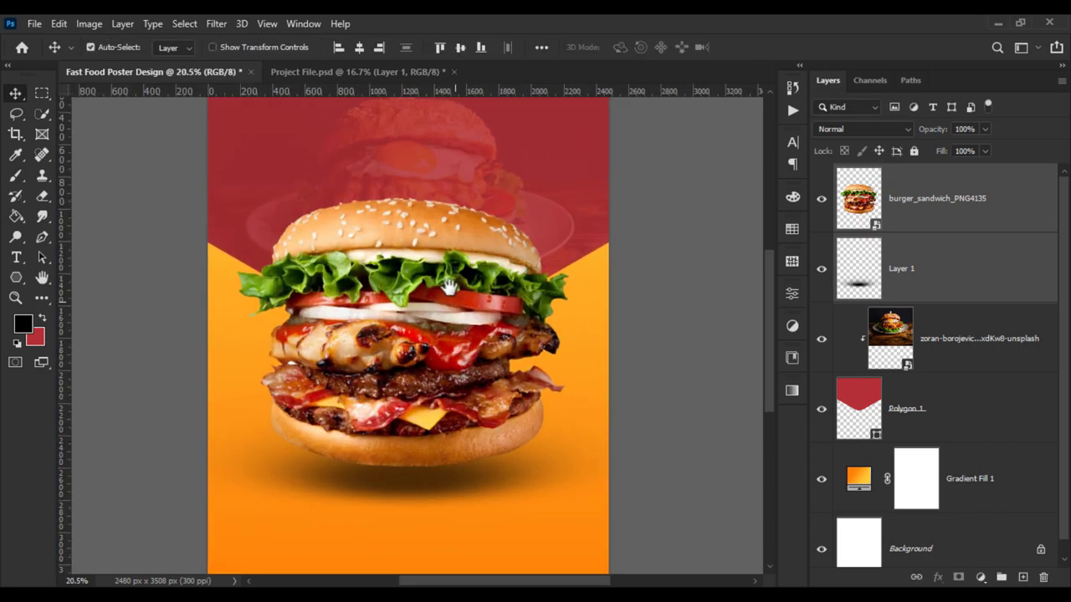
pyautogui.scroll(1, 419, 290)
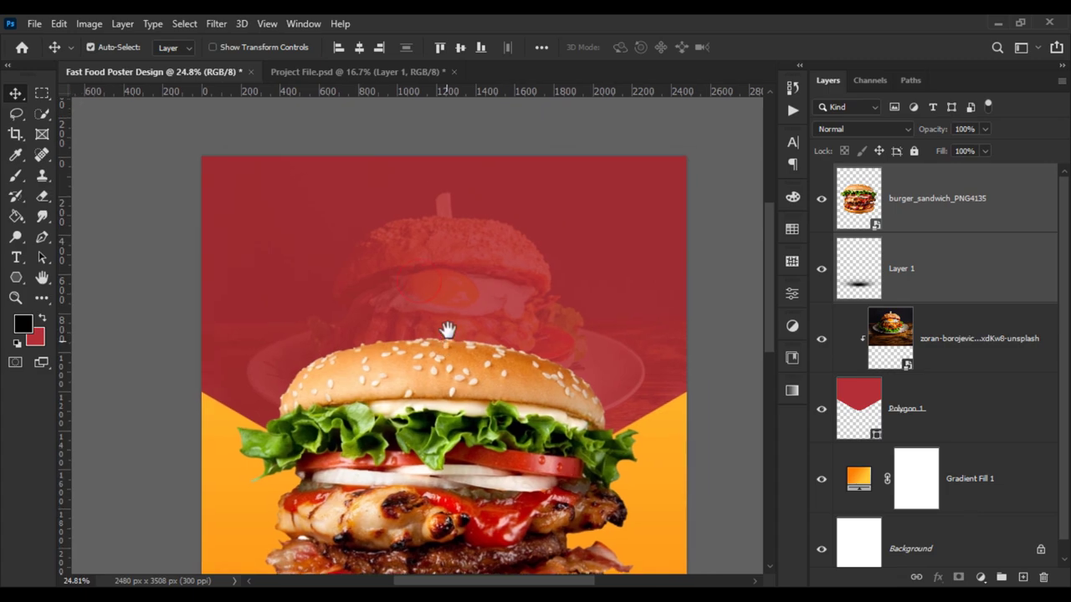
pyautogui.moveTo(428, 321); pyautogui.dragTo(426, 311)
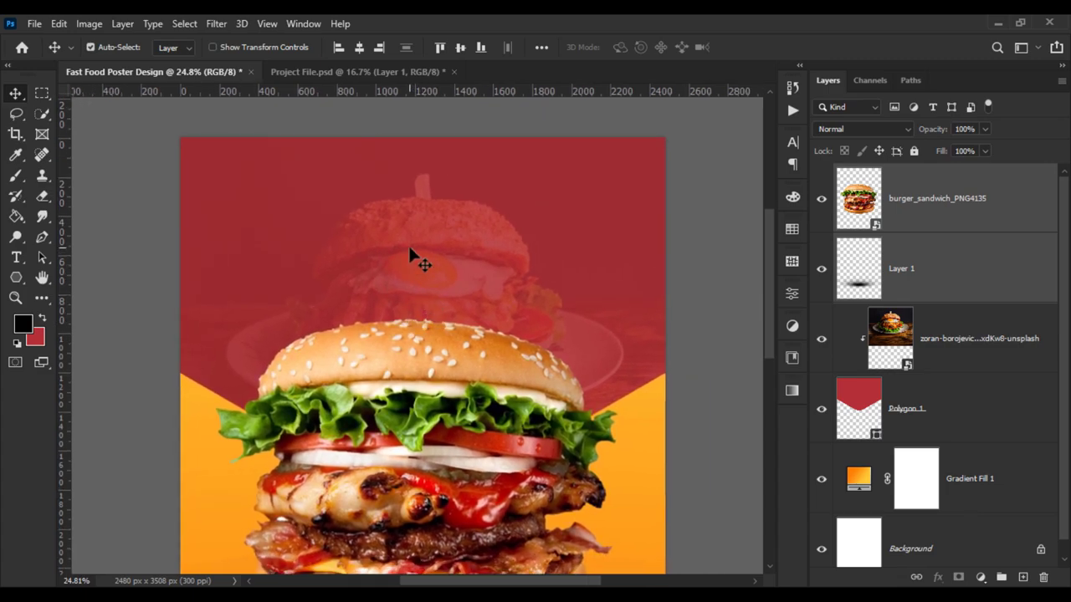
# Add a BURGER text layer above the burger.
pyautogui.press('t')
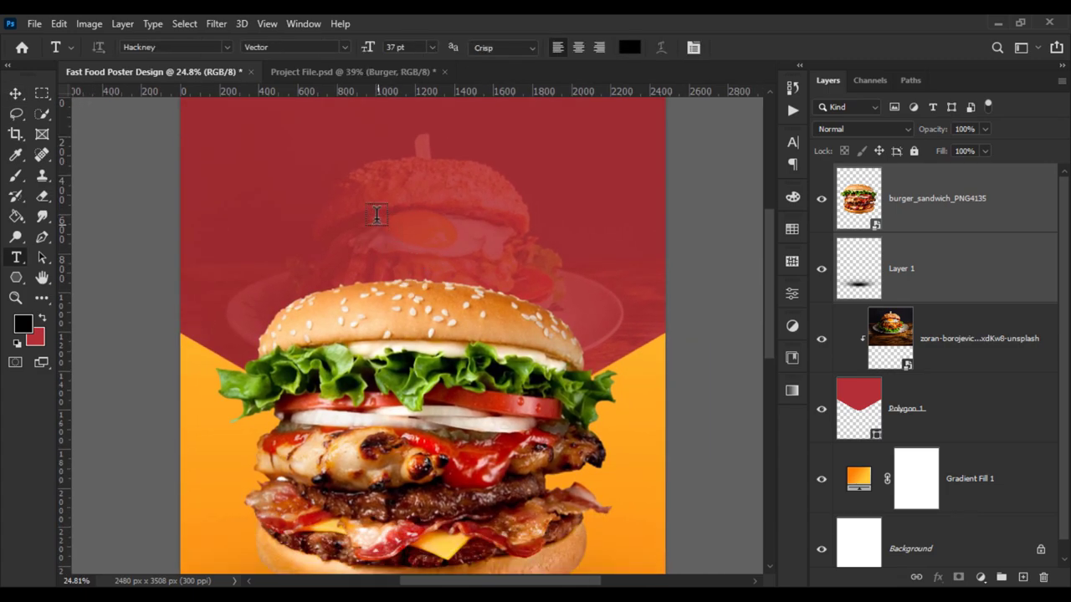
pyautogui.click(352, 192)
pyautogui.scroll(1, 362, 198)
pyautogui.press('BackSpace')
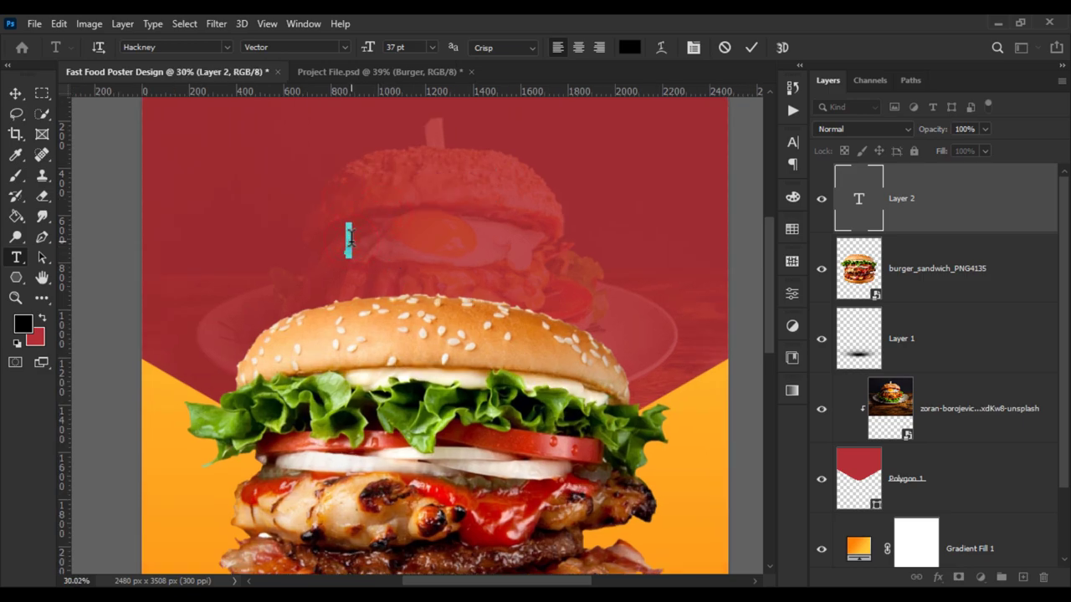
pyautogui.write('BURGER')
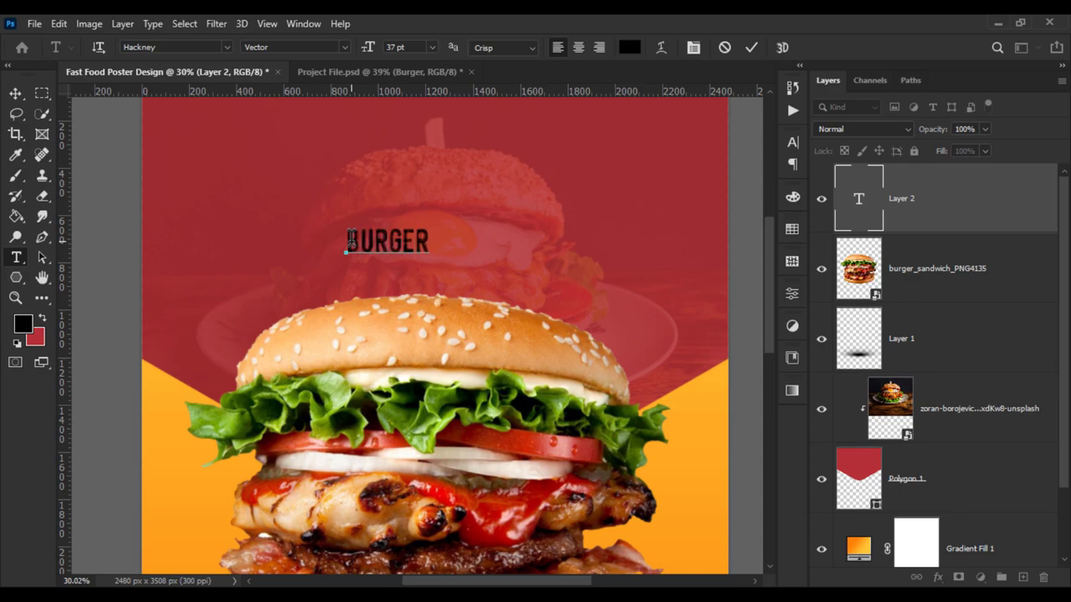
pyautogui.click(15, 93)
pyautogui.scroll(-1, 481, 245)
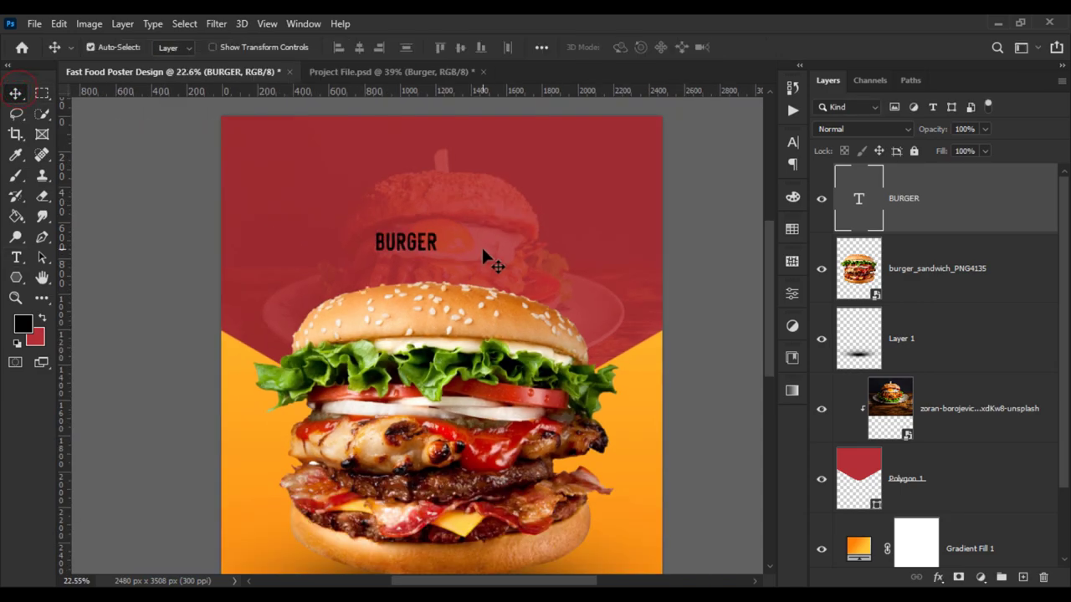
pyautogui.scroll(-1, 481, 245)
# Scale the BURGER title to about 395% and place it at the poster's top.
pyautogui.hotkey('ctrl', 't')
pyautogui.moveTo(516, 240); pyautogui.dragTo(645, 210)
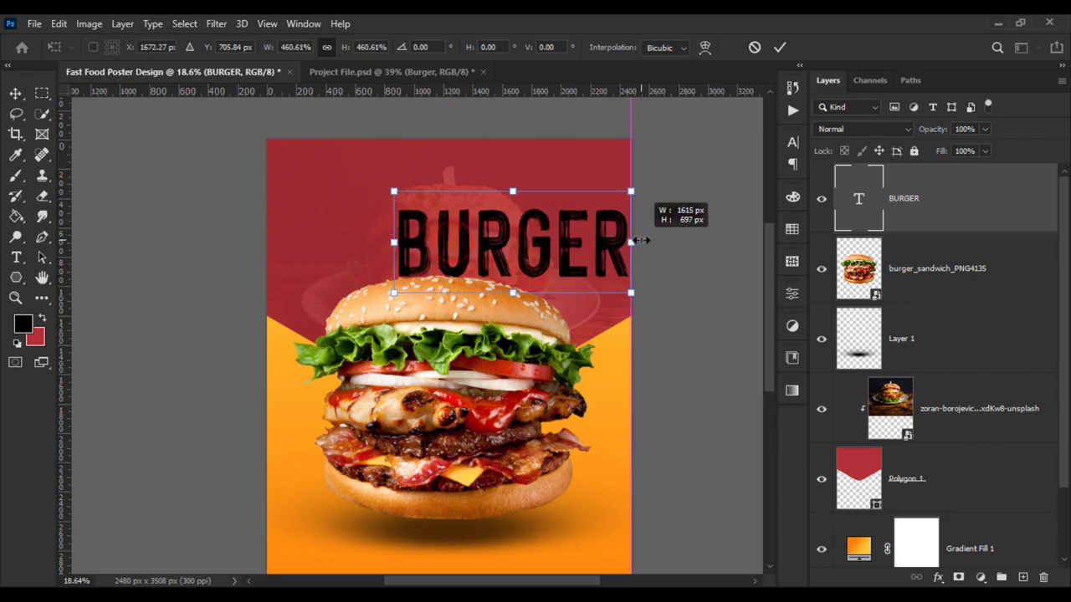
pyautogui.moveTo(571, 265); pyautogui.dragTo(499, 235)
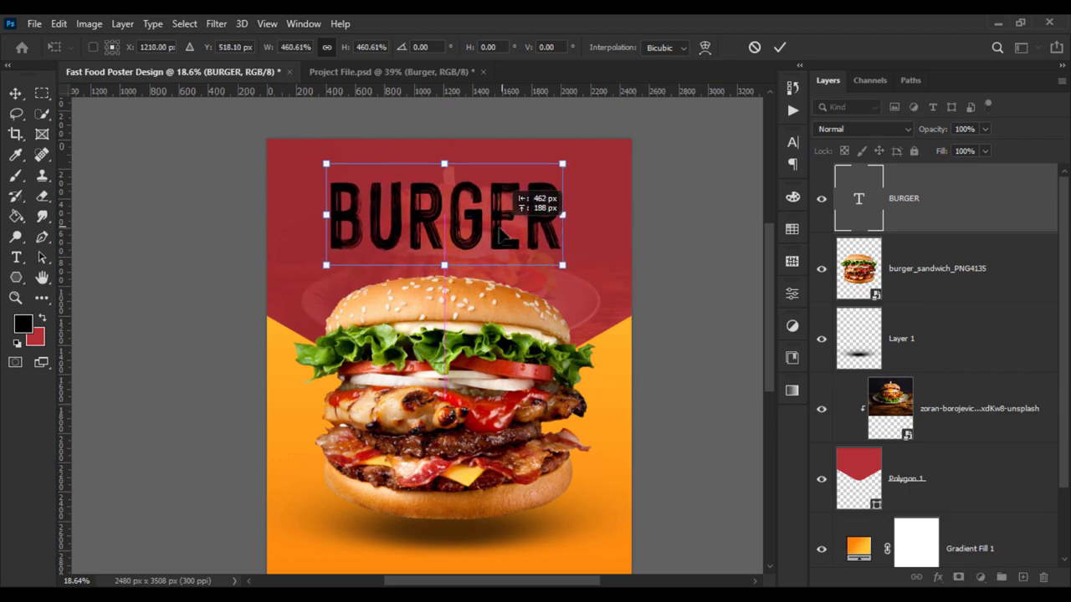
pyautogui.moveTo(564, 166); pyautogui.dragTo(557, 169)
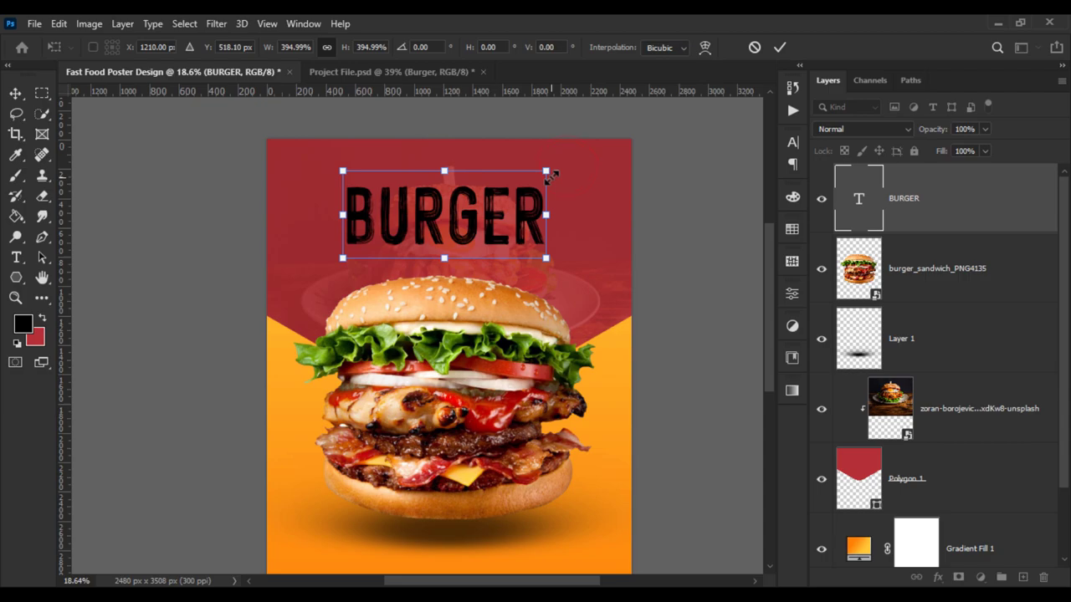
pyautogui.press('Return')
# Centre the BURGER title horizontally on the poster.
pyautogui.scroll(1, 399, 130)
pyautogui.click(359, 47)
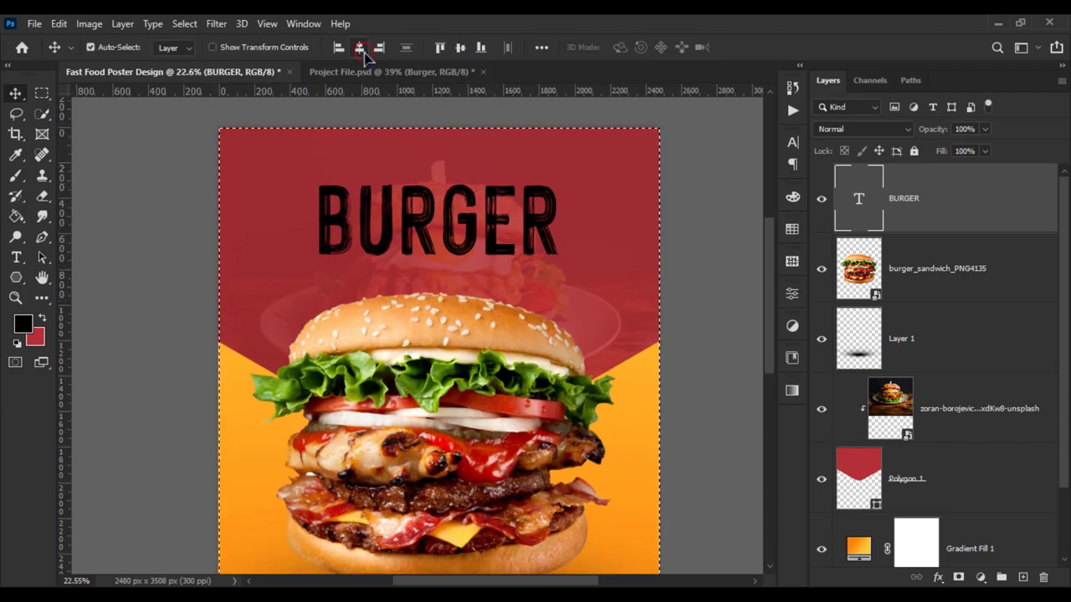
pyautogui.scroll(1, 552, 186)
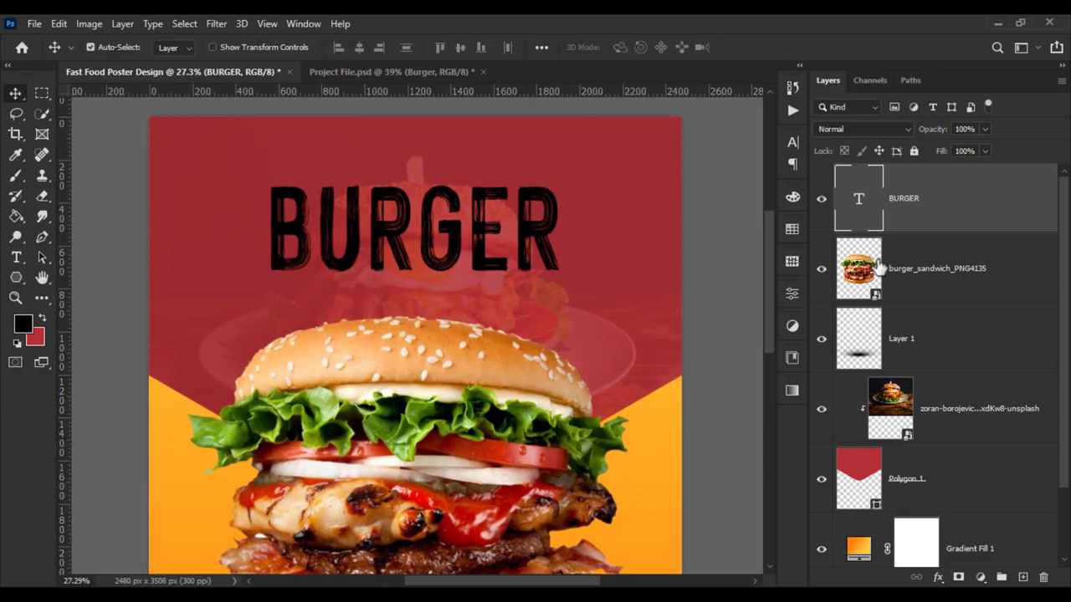
pyautogui.rightClick(951, 201)
# Add a Gradient Overlay to BURGER from orange ff8209 to yellow ffc837.
pyautogui.click(795, 37)
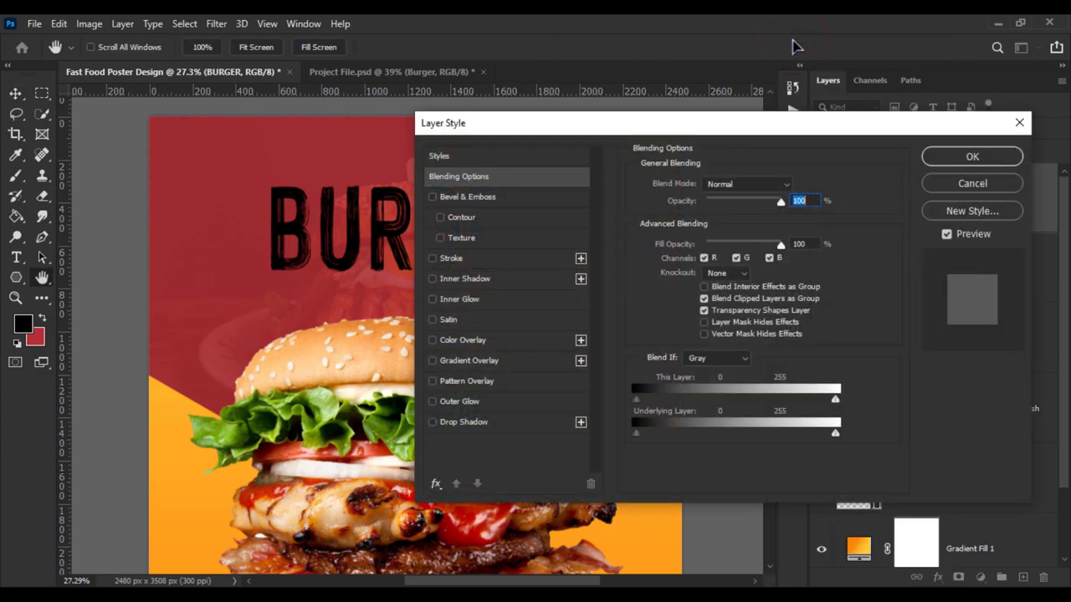
pyautogui.click(483, 361)
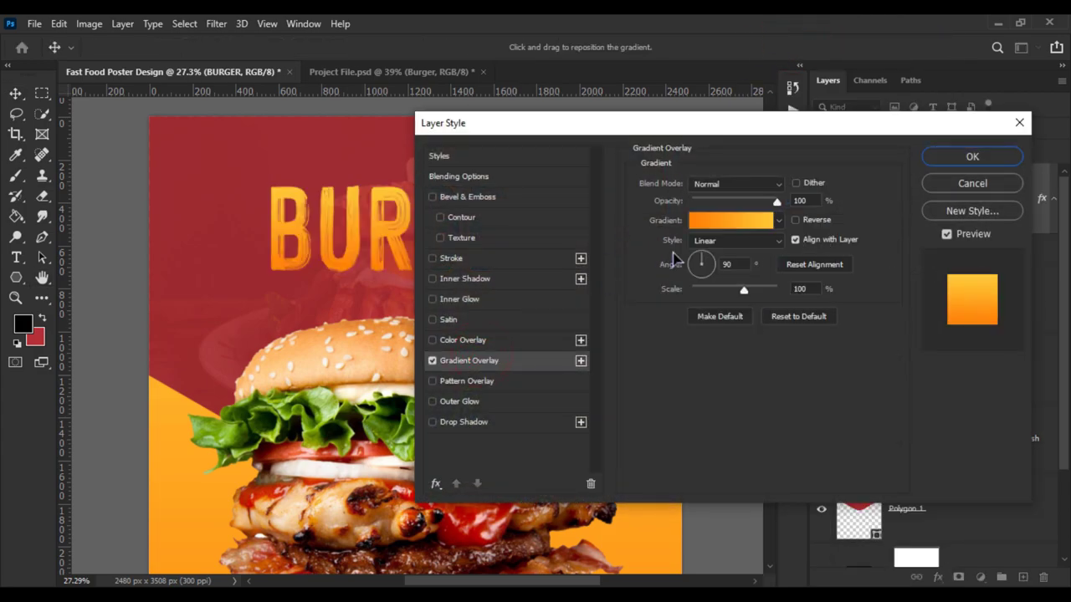
pyautogui.click(726, 220)
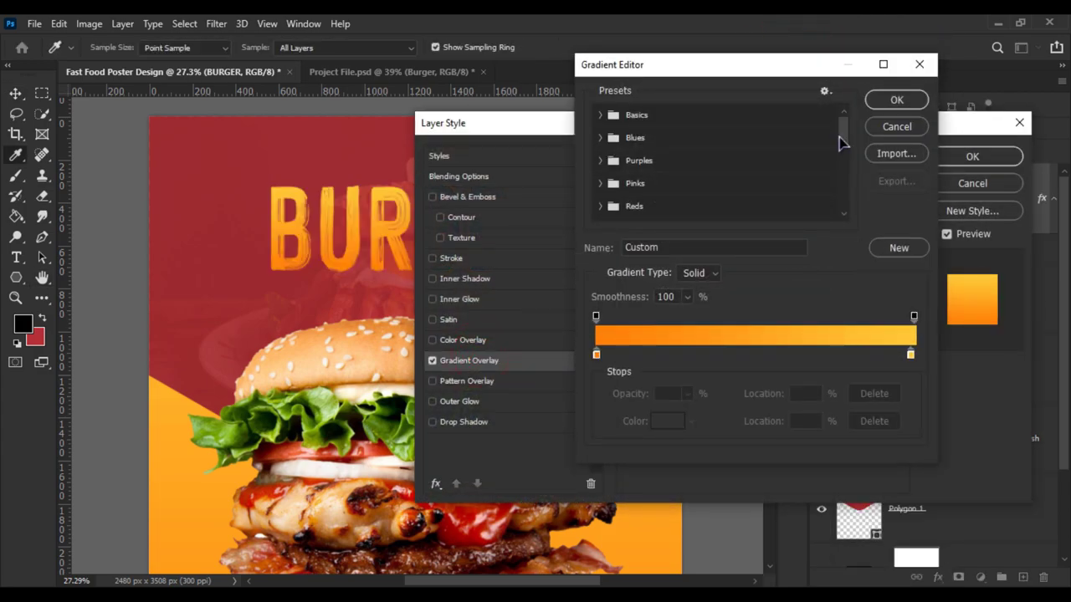
pyautogui.click(596, 355)
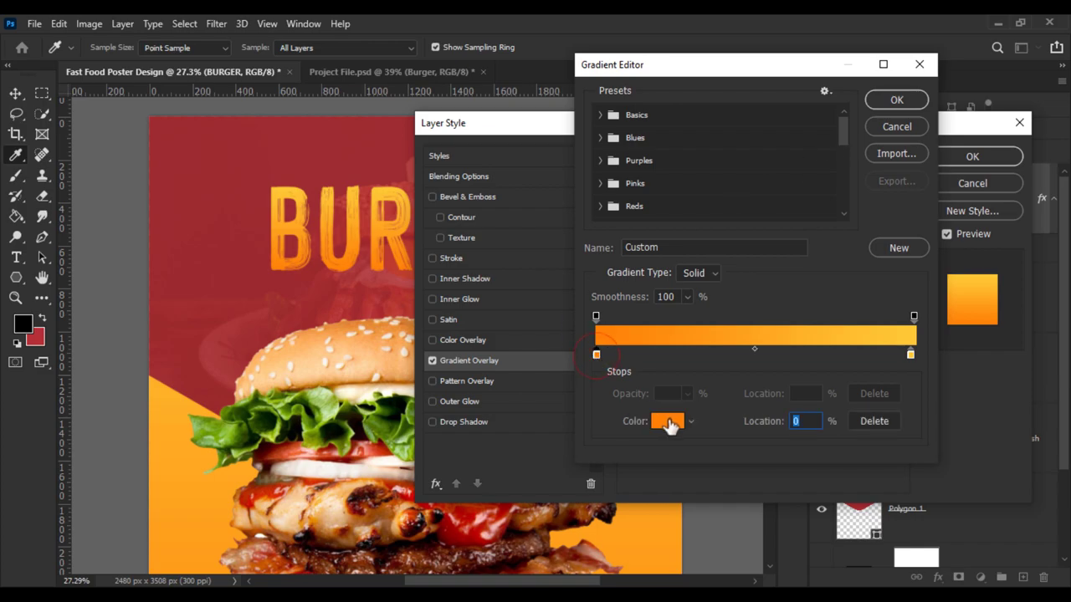
pyautogui.click(669, 422)
pyautogui.moveTo(889, 427); pyautogui.dragTo(808, 431)
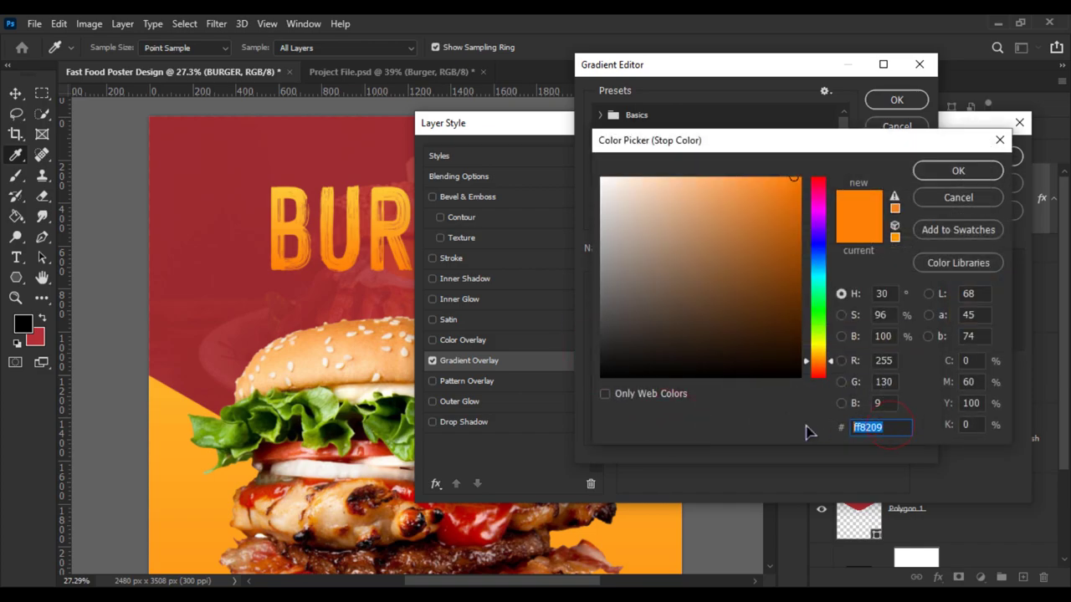
pyautogui.click(954, 171)
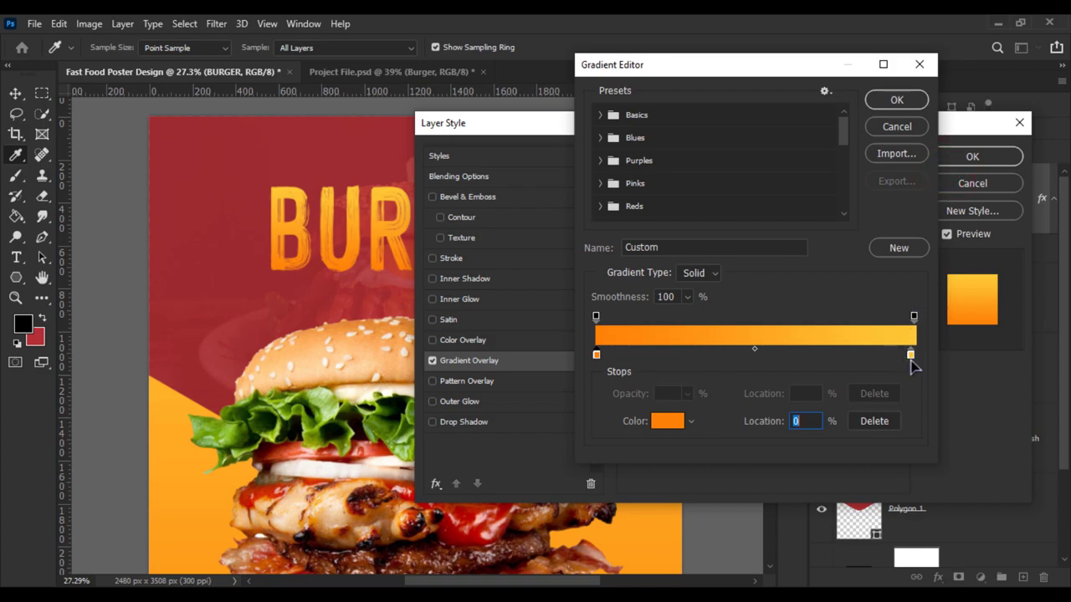
pyautogui.click(910, 356)
pyautogui.click(669, 421)
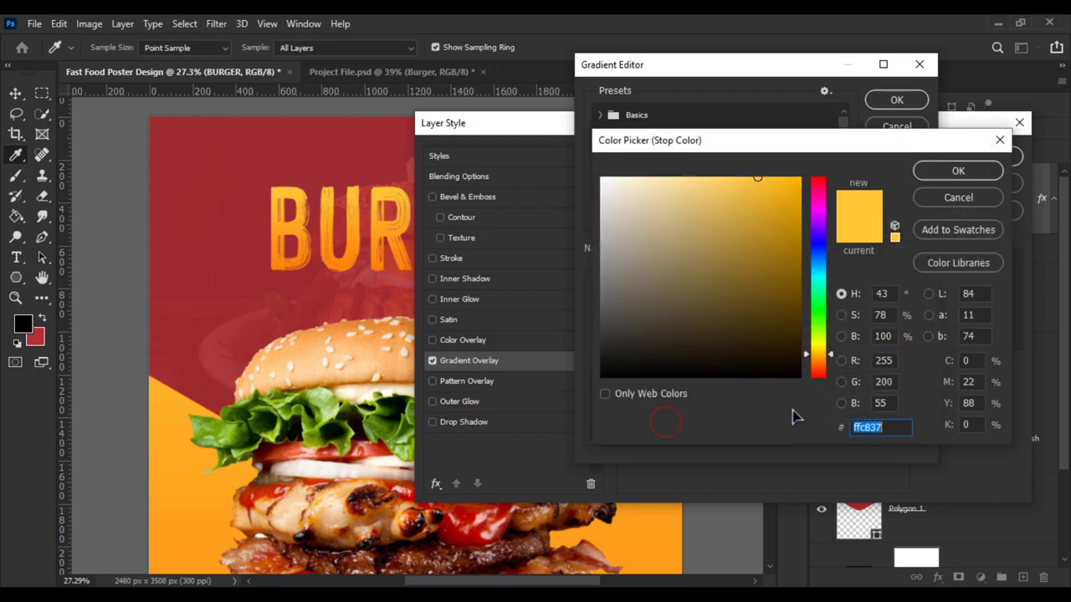
pyautogui.click(958, 171)
pyautogui.click(892, 105)
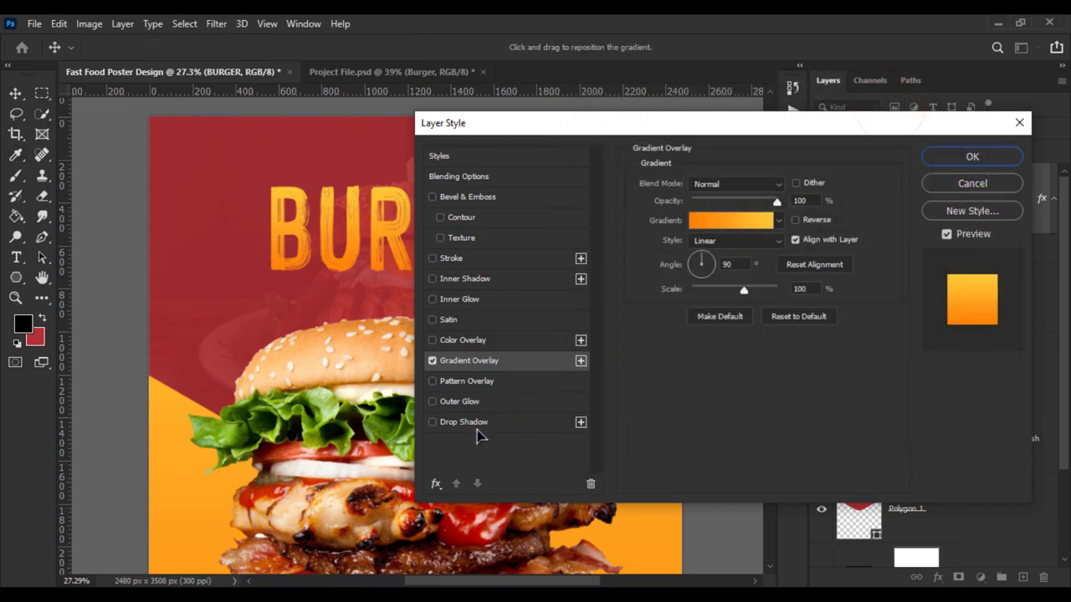
# Add a 23% Drop Shadow with 42 px distance and 50 px size.
pyautogui.click(478, 432)
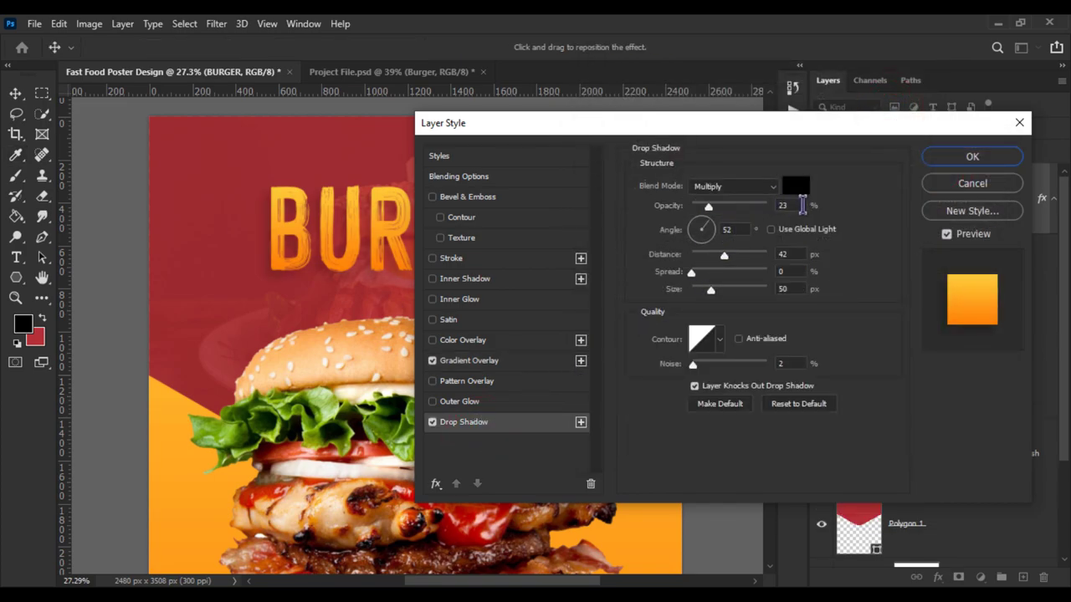
pyautogui.click(790, 205)
pyautogui.click(786, 254)
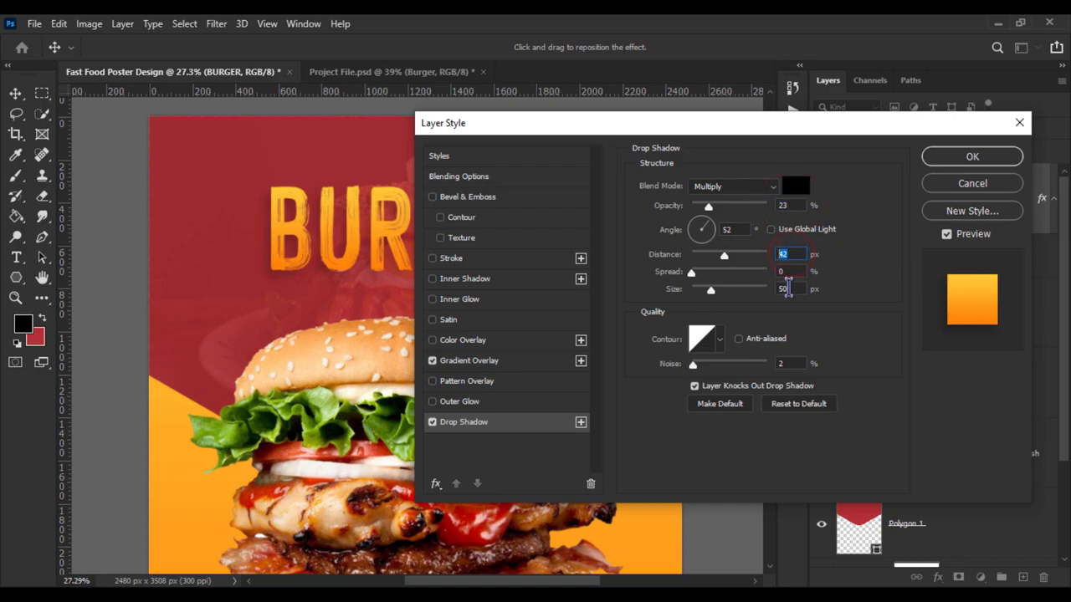
pyautogui.click(786, 289)
pyautogui.click(945, 159)
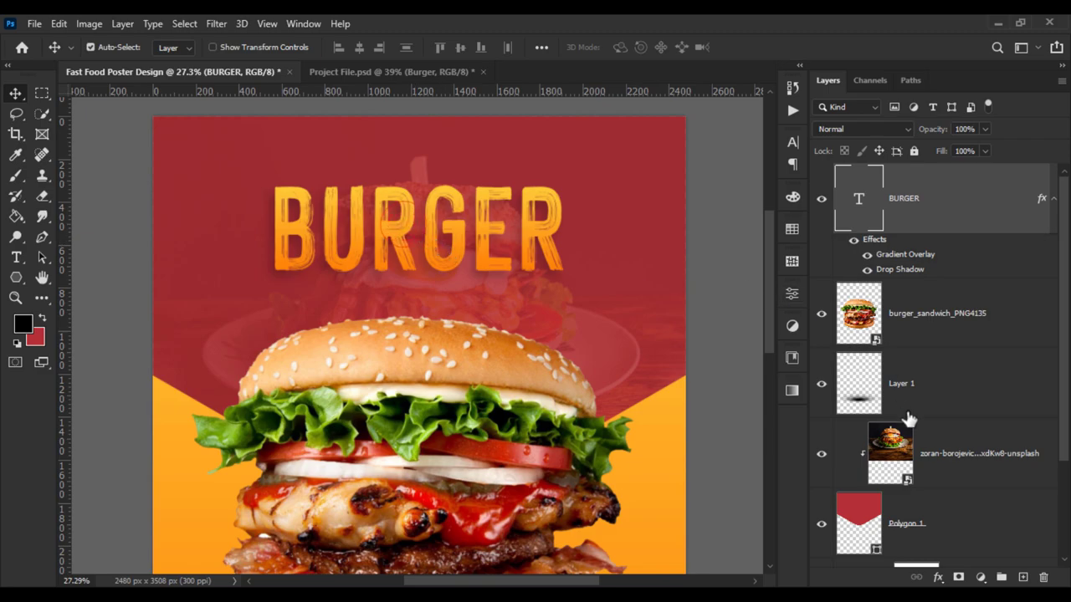
pyautogui.click(927, 463)
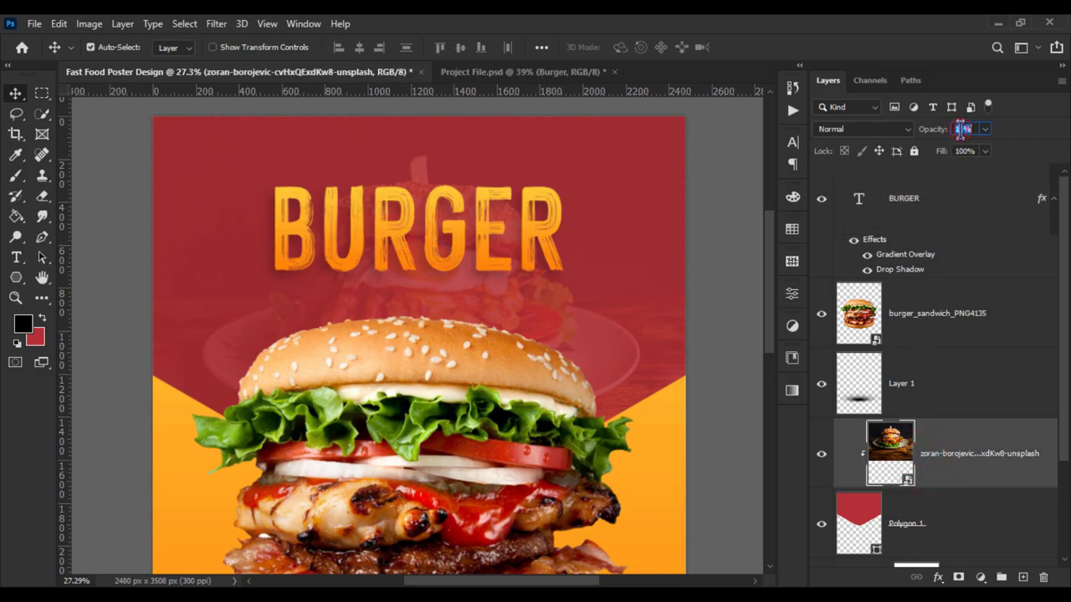
pyautogui.click(724, 320)
pyautogui.scroll(1, 467, 155)
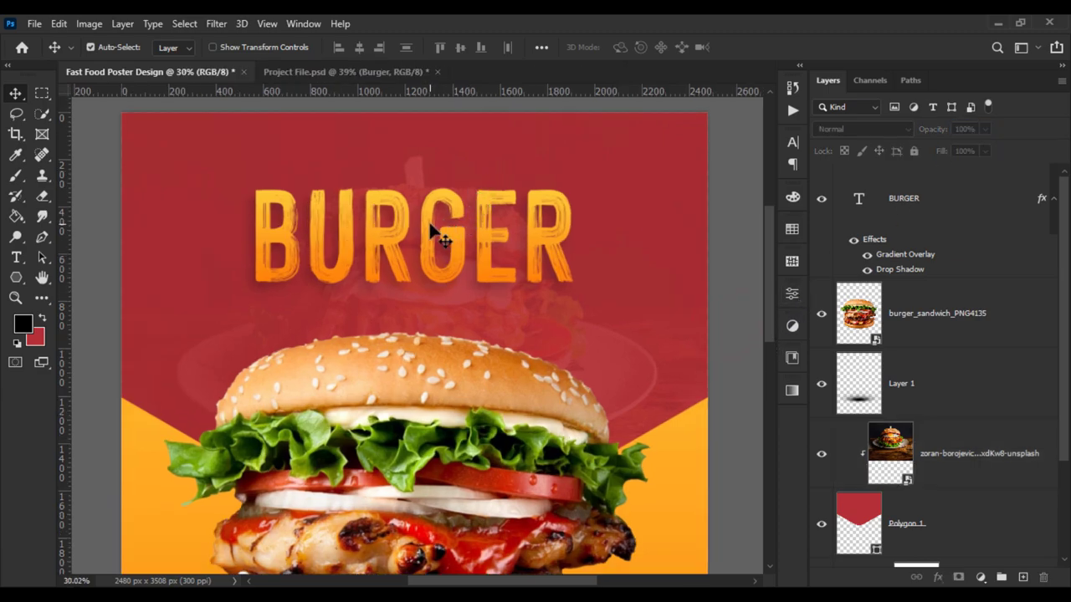
pyautogui.scroll(-1, 431, 233)
pyautogui.click(16, 258)
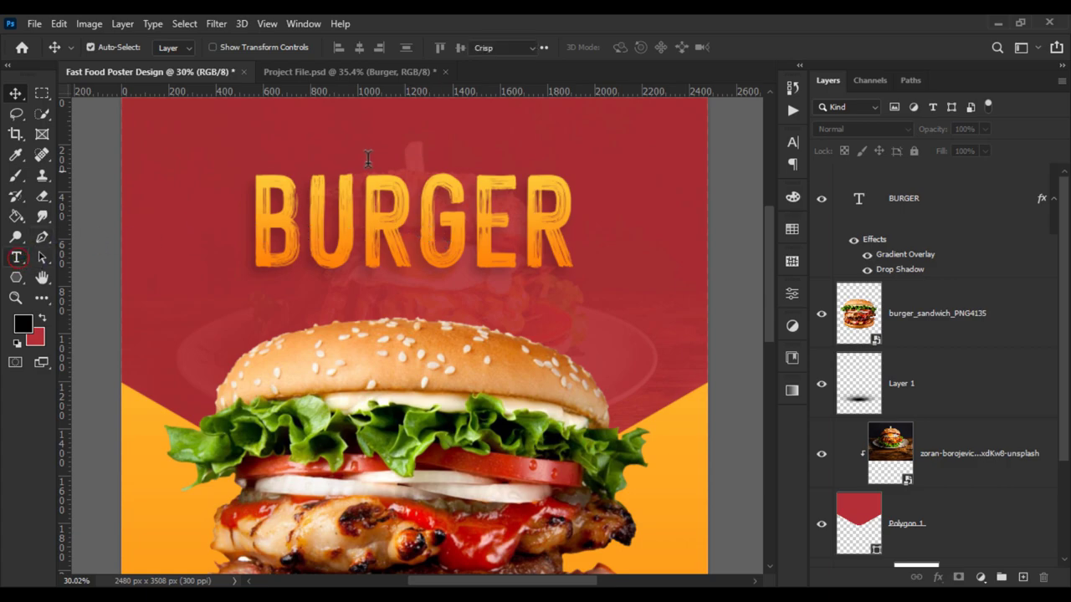
pyautogui.click(356, 180)
pyautogui.click(15, 93)
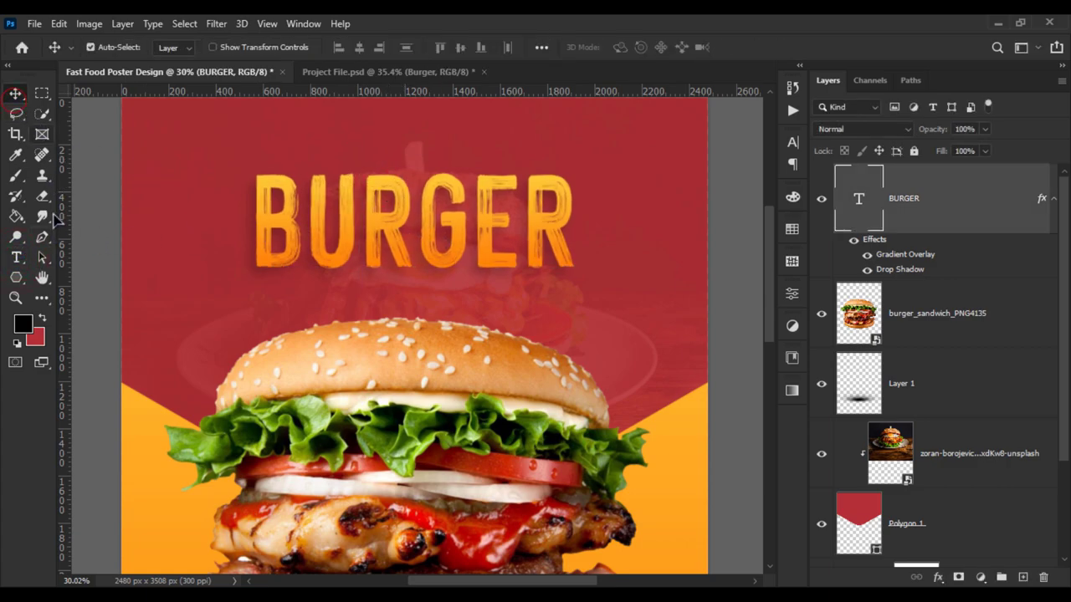
# Add a 'DELICIOUS' text line at the poster's top in the Great Vibes font.
pyautogui.click(16, 258)
pyautogui.click(284, 132)
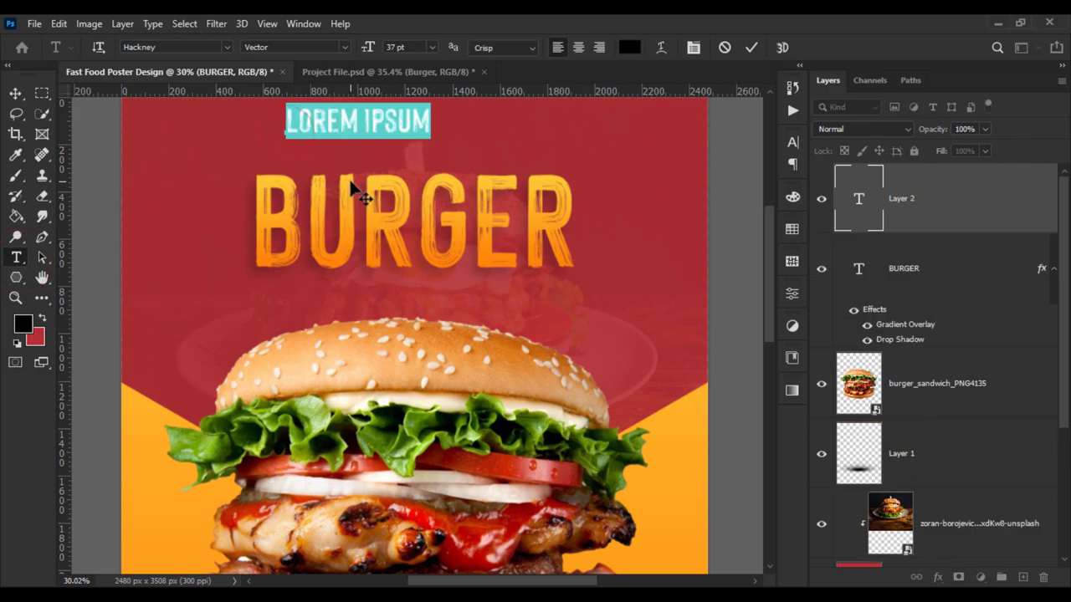
pyautogui.write('DELI')
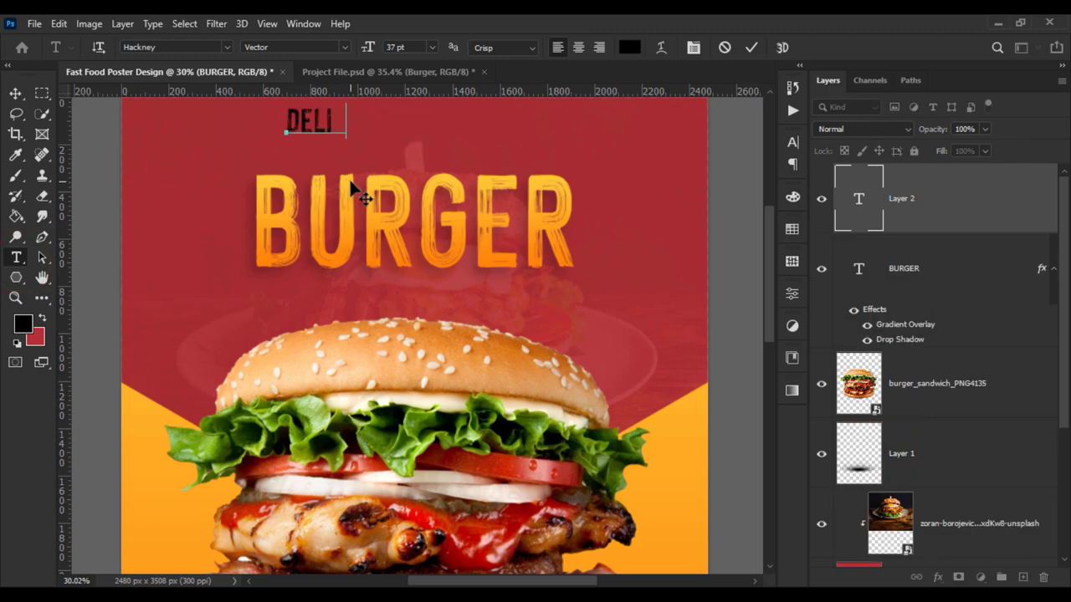
pyautogui.write('VI')
pyautogui.press('BackSpace')
pyautogui.press('BackSpace')
pyautogui.write('CIOU')
pyautogui.write('S')
pyautogui.hotkey('ctrl', 'a')
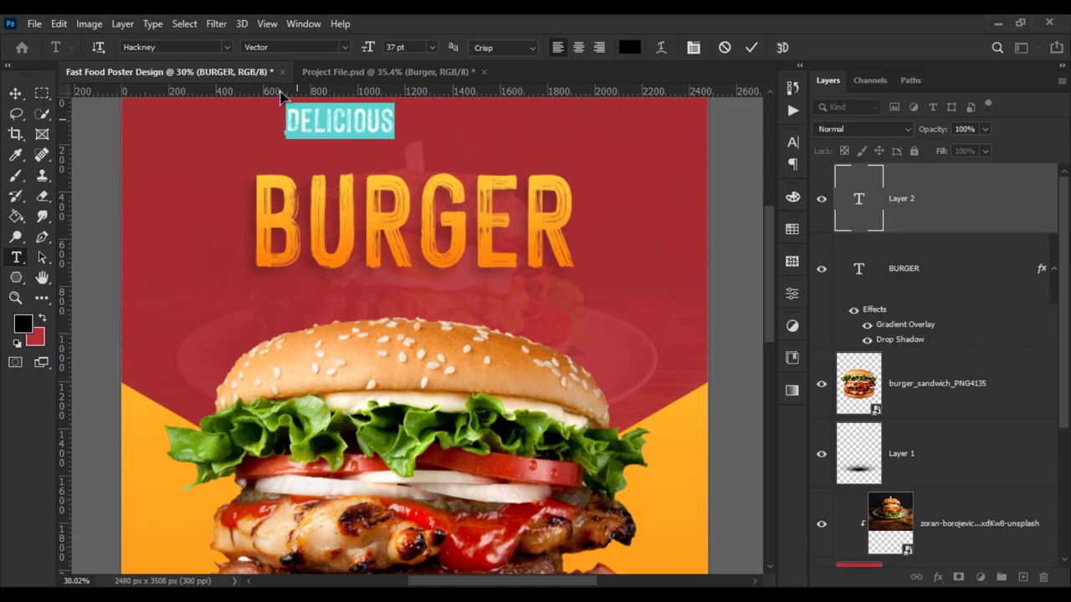
pyautogui.click(225, 48)
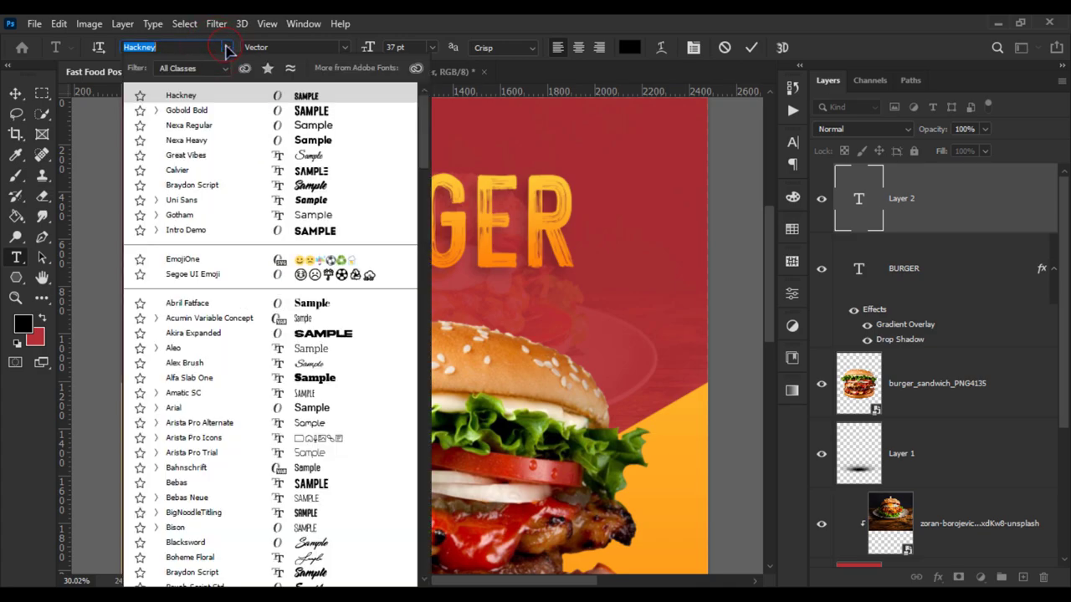
pyautogui.click(276, 155)
pyautogui.click(17, 91)
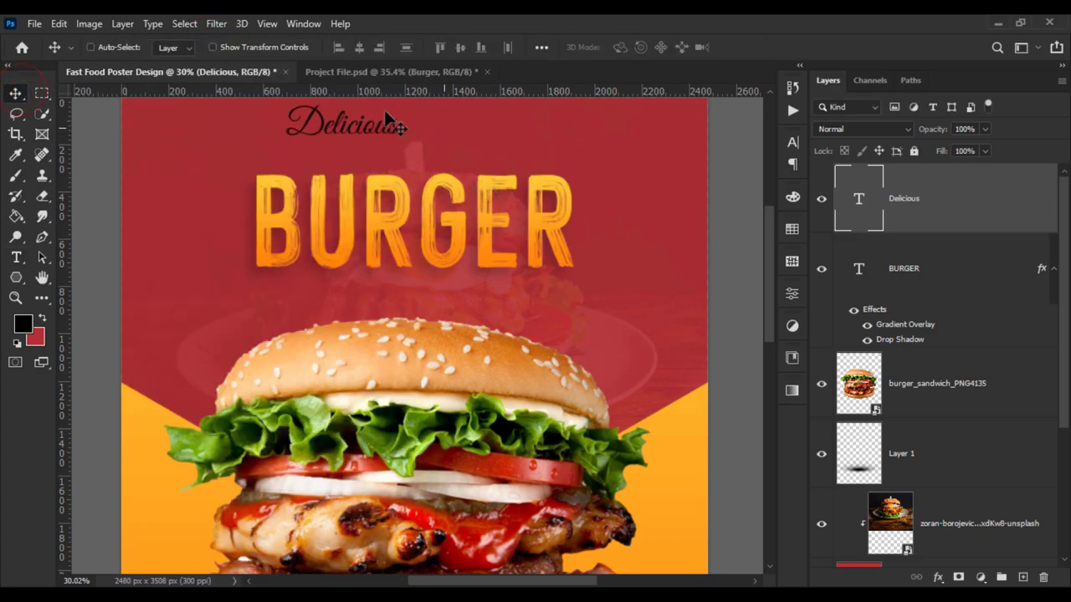
# Scale Delicious up to about 114% above the BURGER title.
pyautogui.hotkey('ctrl', 't')
pyautogui.scroll(1, 405, 125)
pyautogui.moveTo(407, 126); pyautogui.dragTo(476, 170)
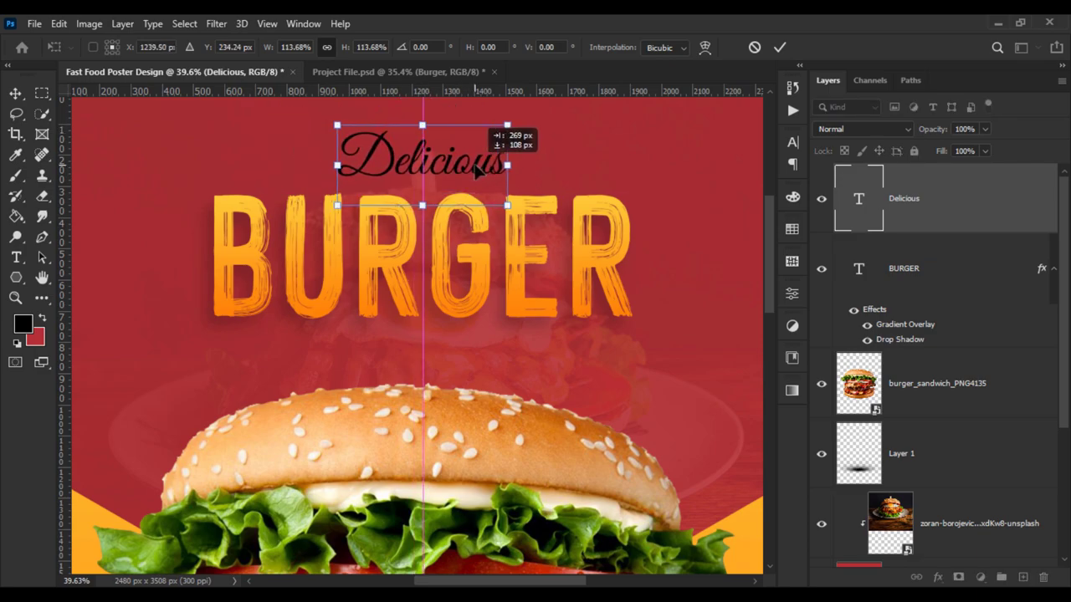
pyautogui.press('Return')
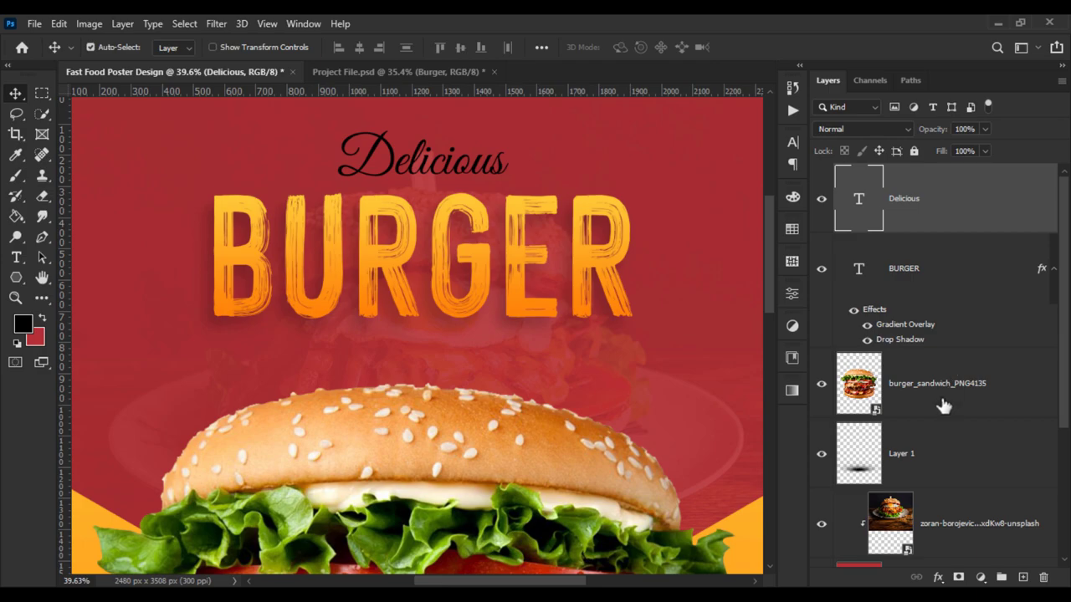
pyautogui.keyDown('shift'); pyautogui.click(943, 404); pyautogui.keyUp('shift')
pyautogui.click(919, 206)
# Fit the whole poster in view and select the Delicious layer.
pyautogui.keyDown('shift'); pyautogui.click(943, 277); pyautogui.keyUp('shift')
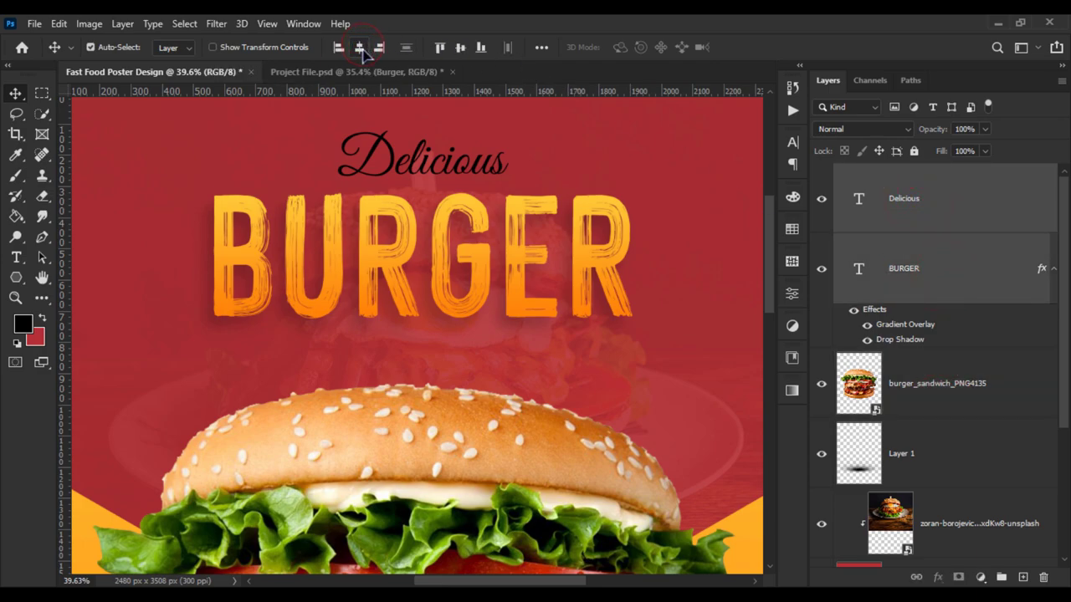
pyautogui.click(956, 219)
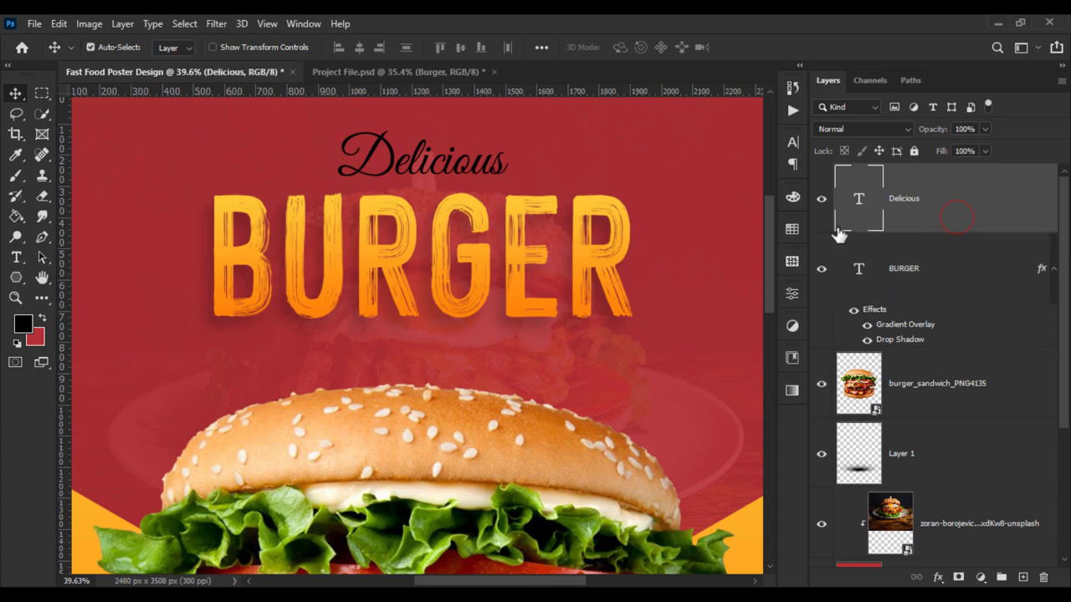
pyautogui.hotkey('ctrl', '0')
pyautogui.click(888, 241)
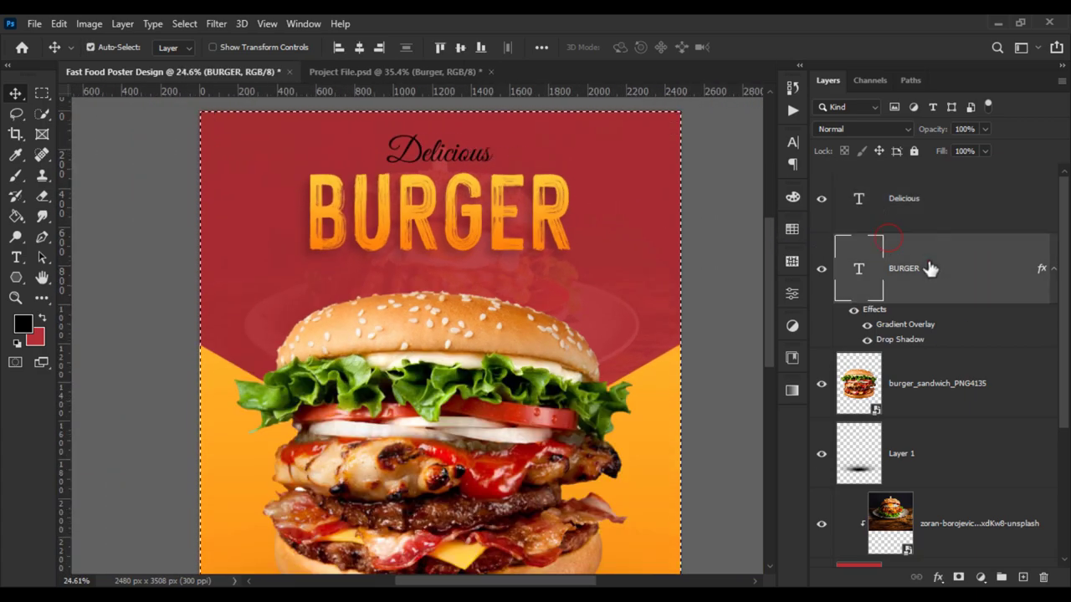
pyautogui.click(859, 210)
pyautogui.scroll(1, 663, 167)
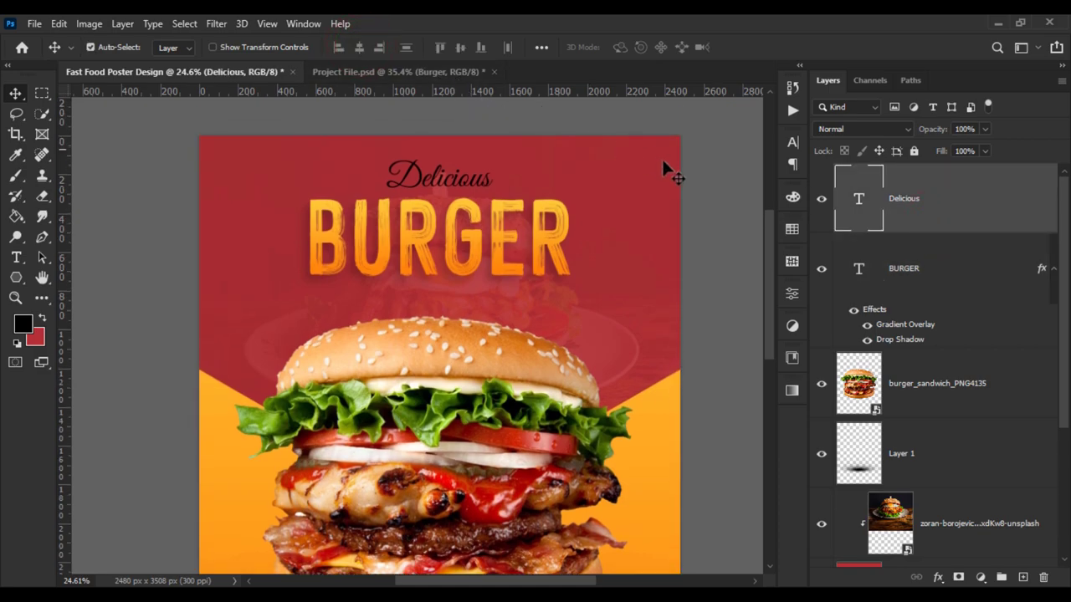
# Recolour the Delicious text to white #ffffff.
pyautogui.click(16, 257)
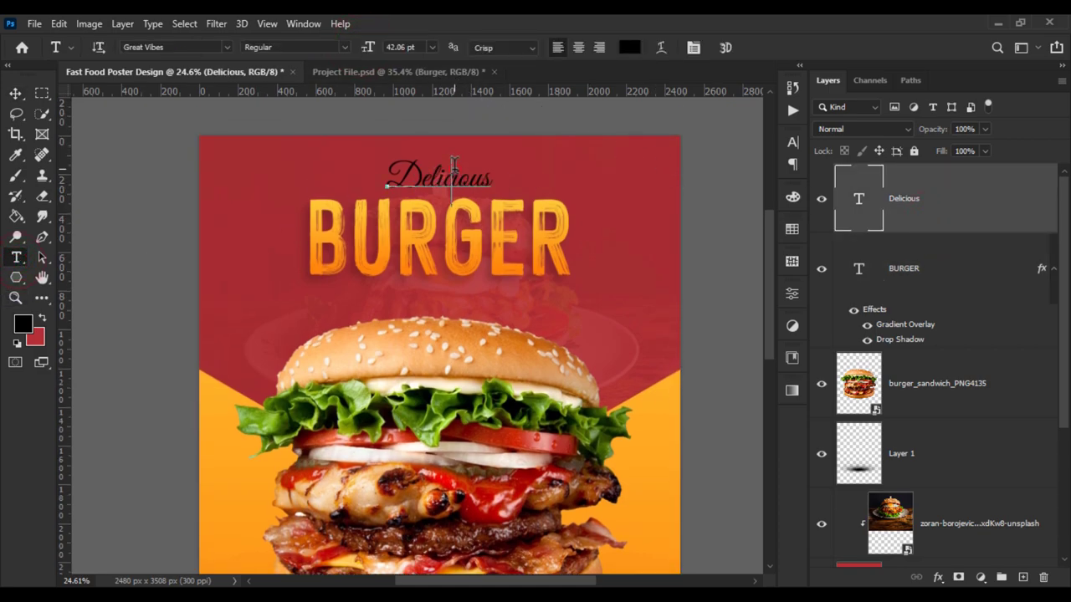
pyautogui.doubleClick(452, 163)
pyautogui.click(629, 47)
pyautogui.moveTo(632, 189); pyautogui.dragTo(621, 172)
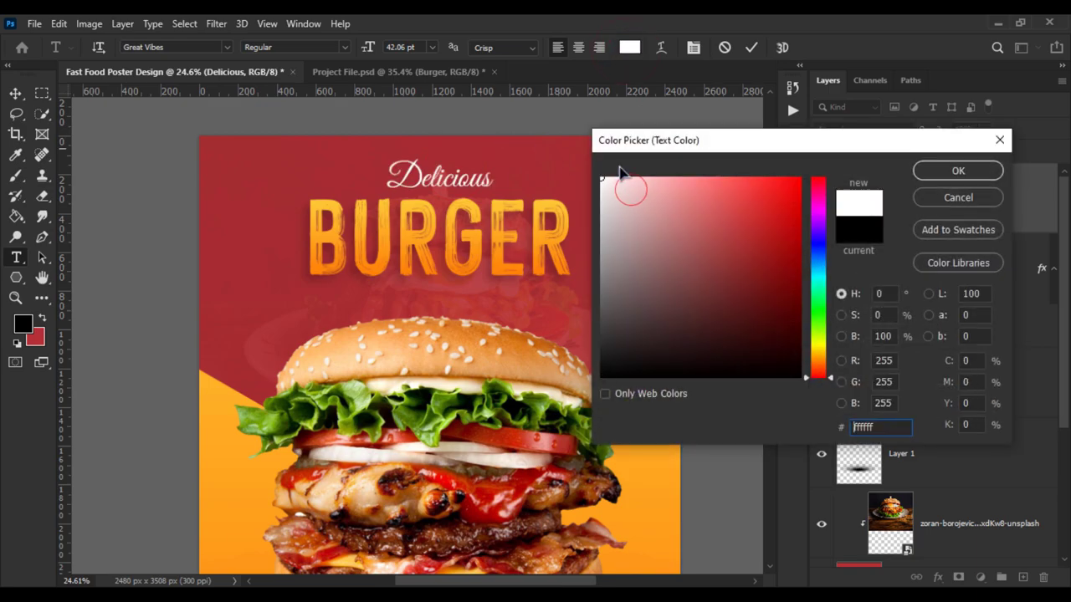
pyautogui.click(957, 171)
pyautogui.click(16, 93)
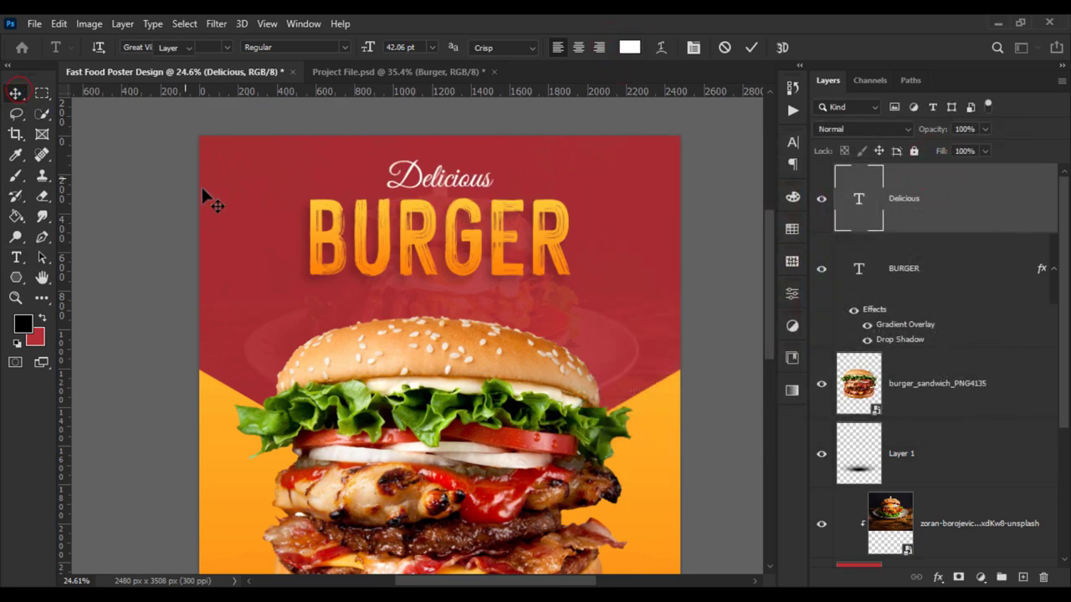
pyautogui.scroll(3, 454, 268)
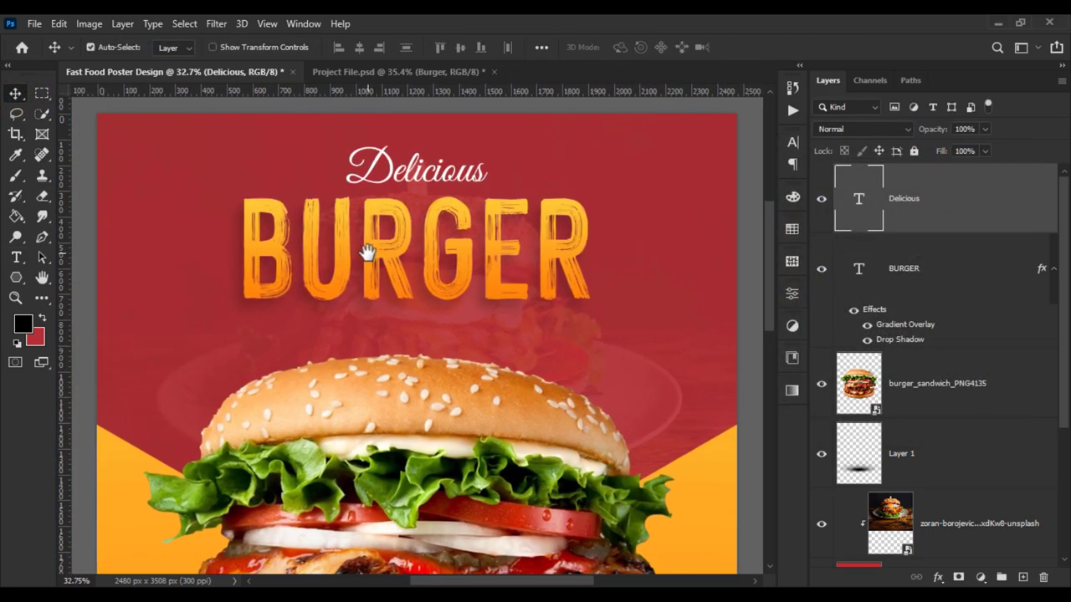
pyautogui.scroll(-1, 389, 251)
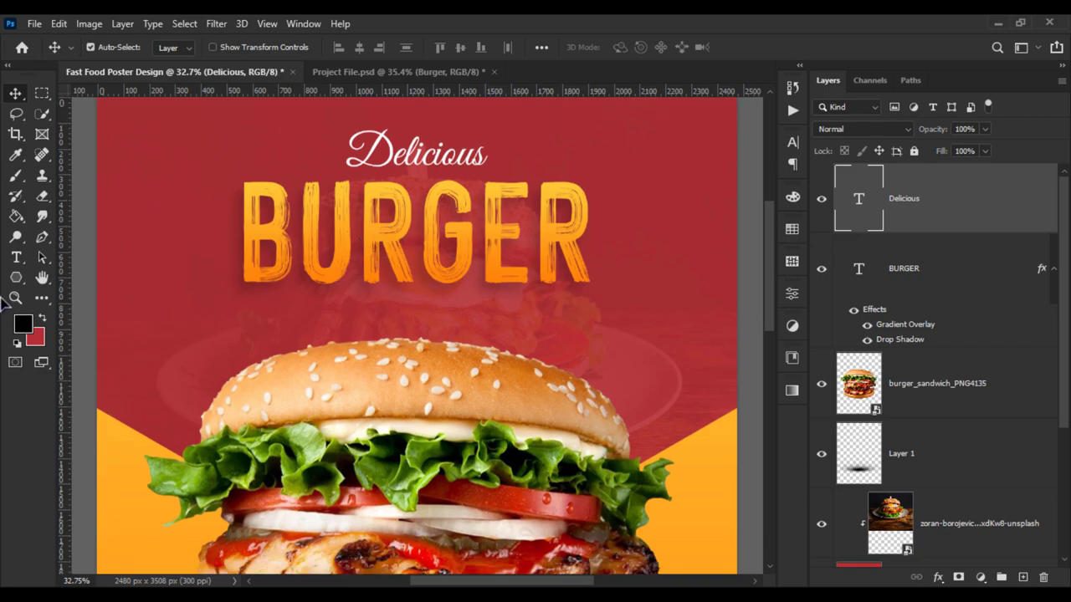
# Type a new 'Today's Special Day' text line above the burger.
pyautogui.click(16, 257)
pyautogui.click(192, 333)
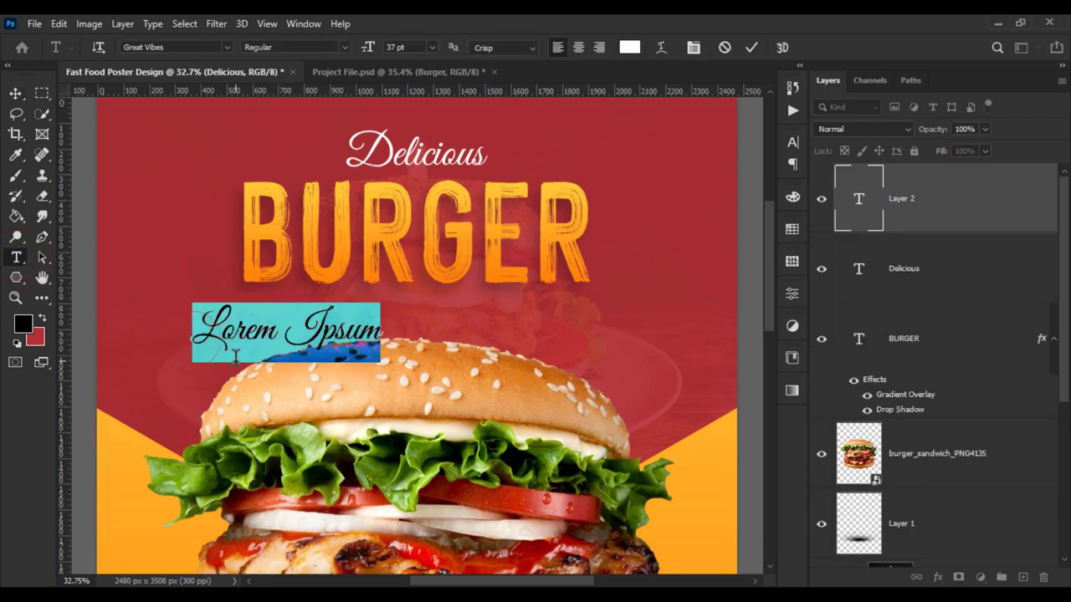
pyautogui.write('t')
pyautogui.write('T')
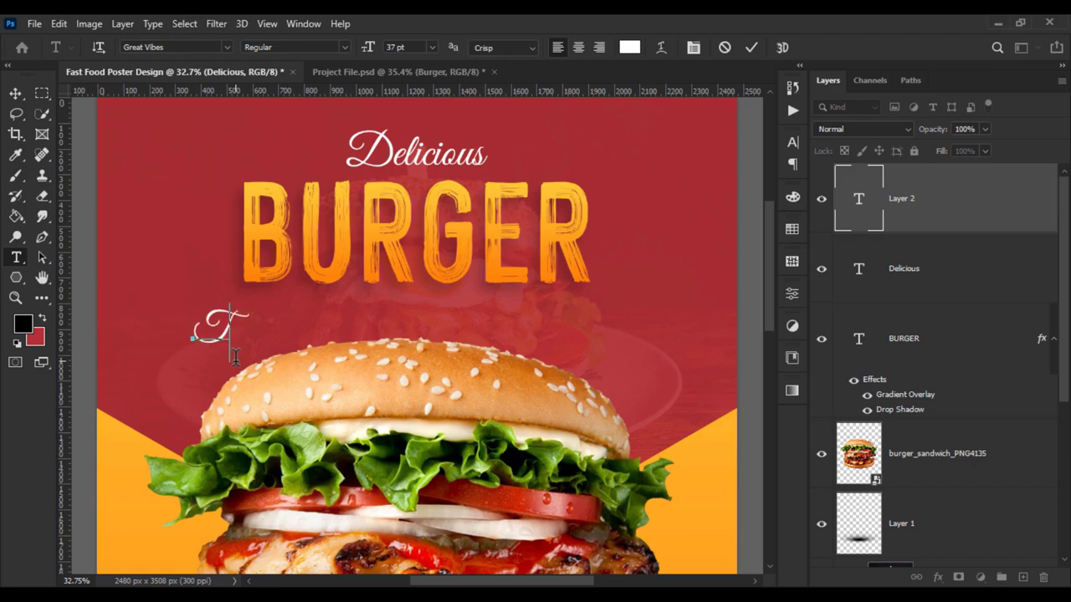
pyautogui.write('oday’s')
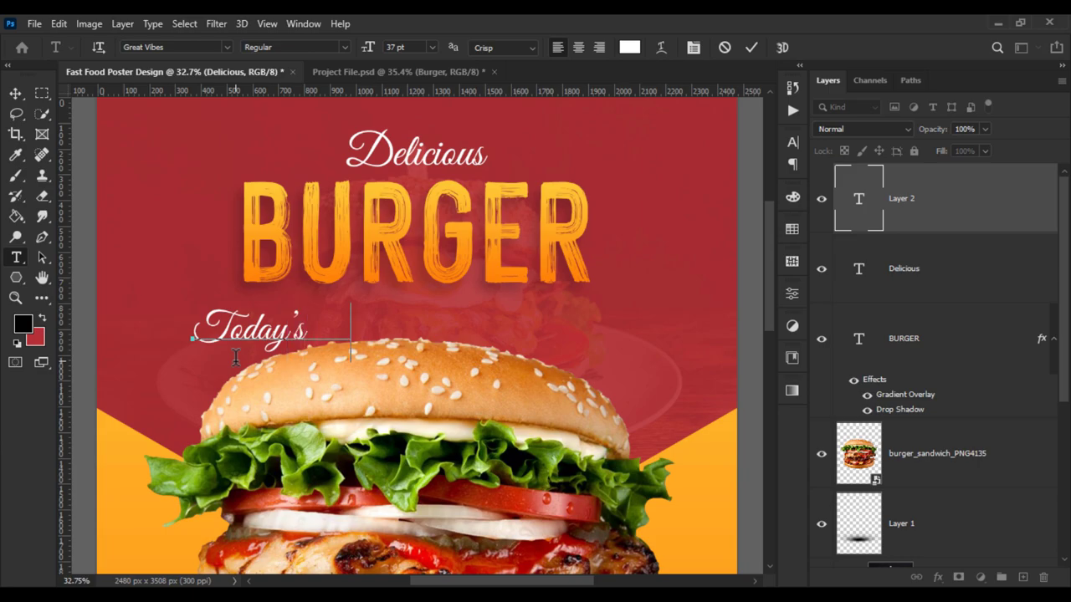
pyautogui.write('Spexo')
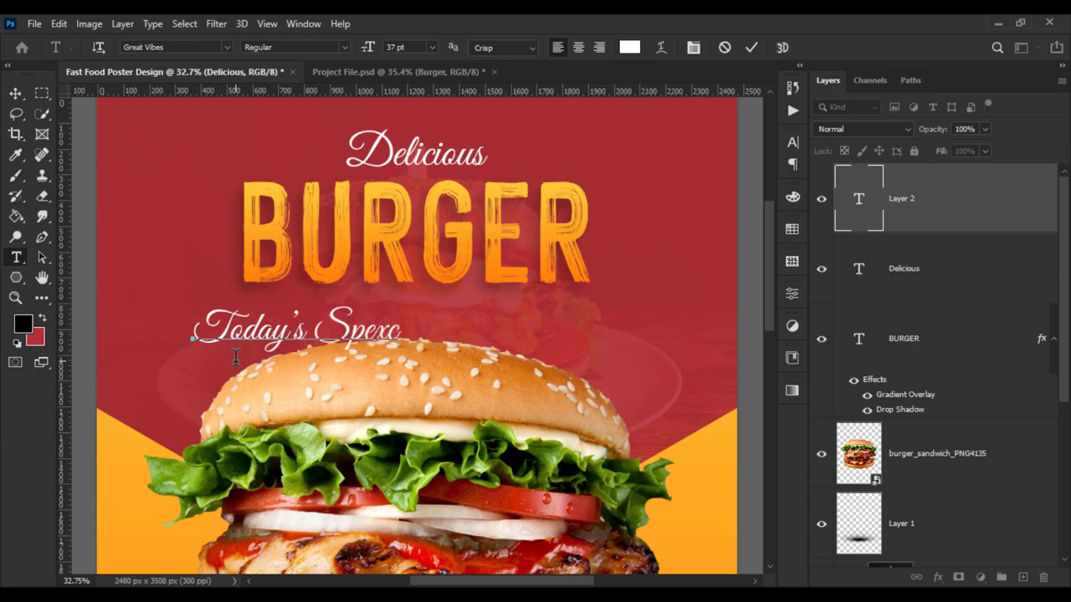
pyautogui.press('BackSpace')
pyautogui.press('BackSpace')
pyautogui.write('al D')
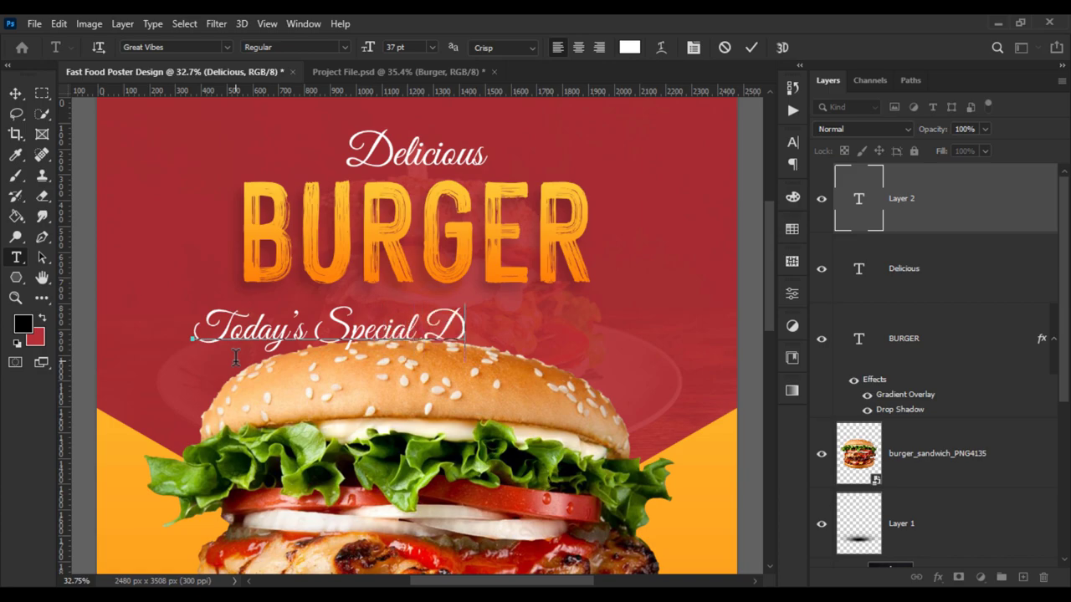
pyautogui.write('ay')
# Set the tagline's font to Nexa XBold and commit the text.
pyautogui.hotkey('ctrl', 'a')
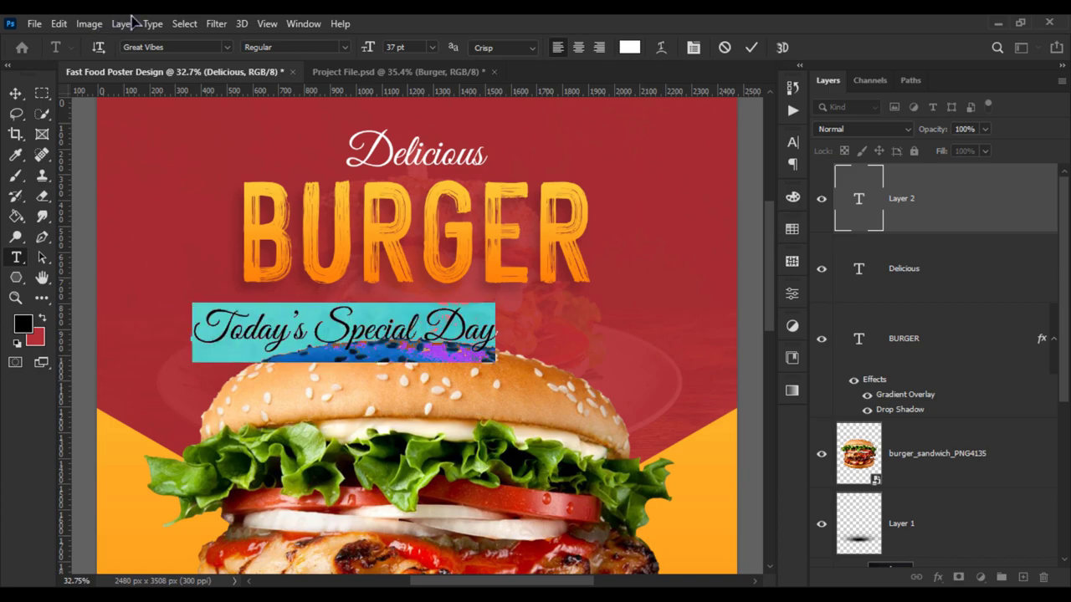
pyautogui.click(165, 47)
pyautogui.write('Nexa')
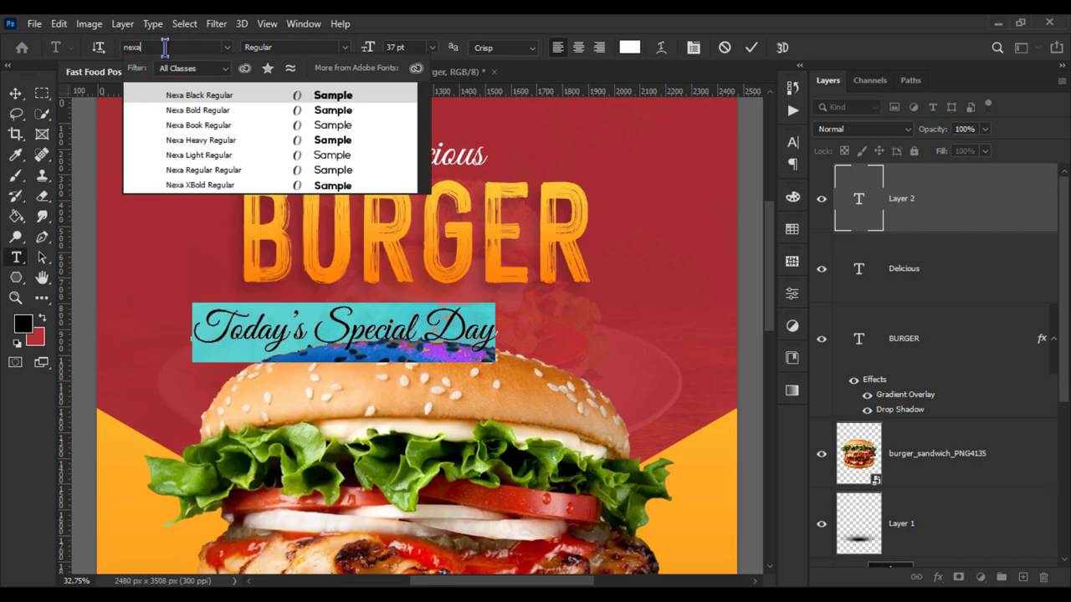
pyautogui.write(' Light')
pyautogui.press('Down')
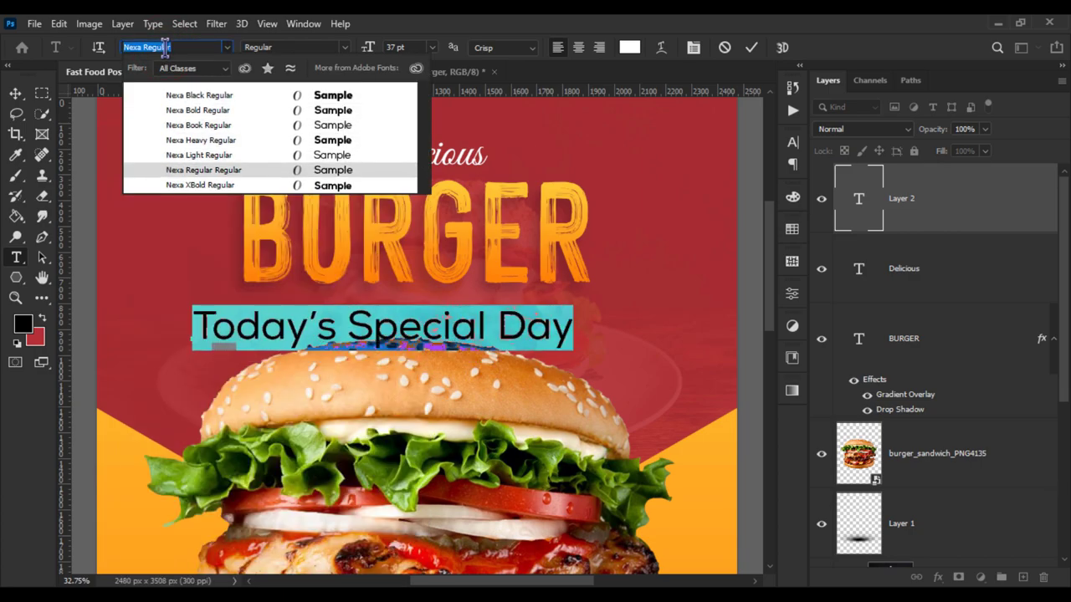
pyautogui.press('Down')
pyautogui.press('Return')
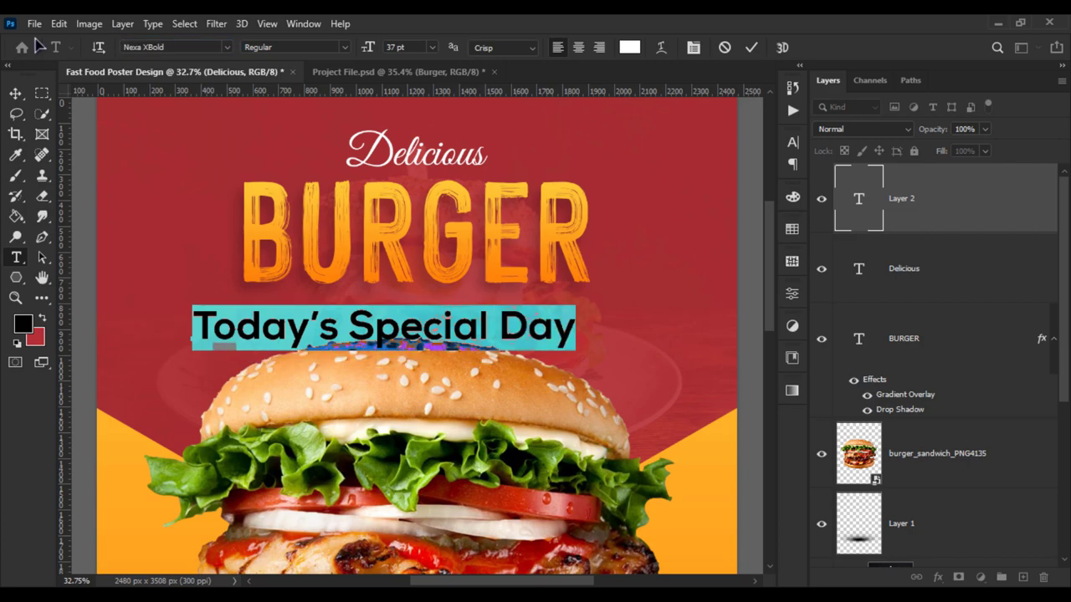
pyautogui.hotkey('ctrl', 'Return')
# Shrink the tagline to about 62% under BURGER and centre all three text lines.
pyautogui.hotkey('ctrl', 't')
pyautogui.scroll(1, 576, 326)
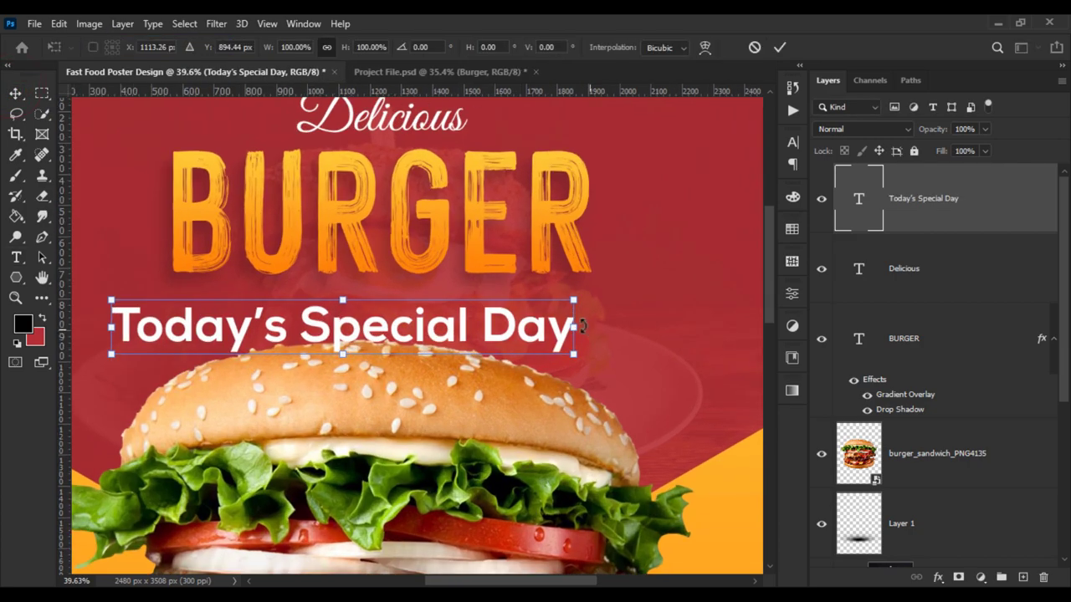
pyautogui.moveTo(575, 327)
pyautogui.mouseDown()
pyautogui.moveTo(492, 326)
pyautogui.moveTo(483, 311)
pyautogui.mouseUp()
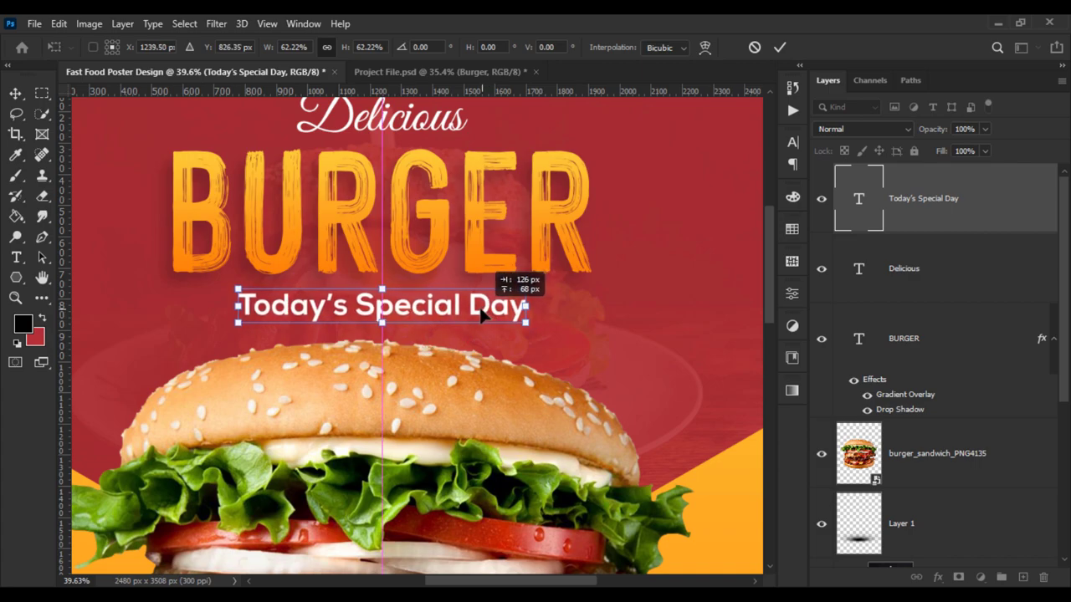
pyautogui.press('Return')
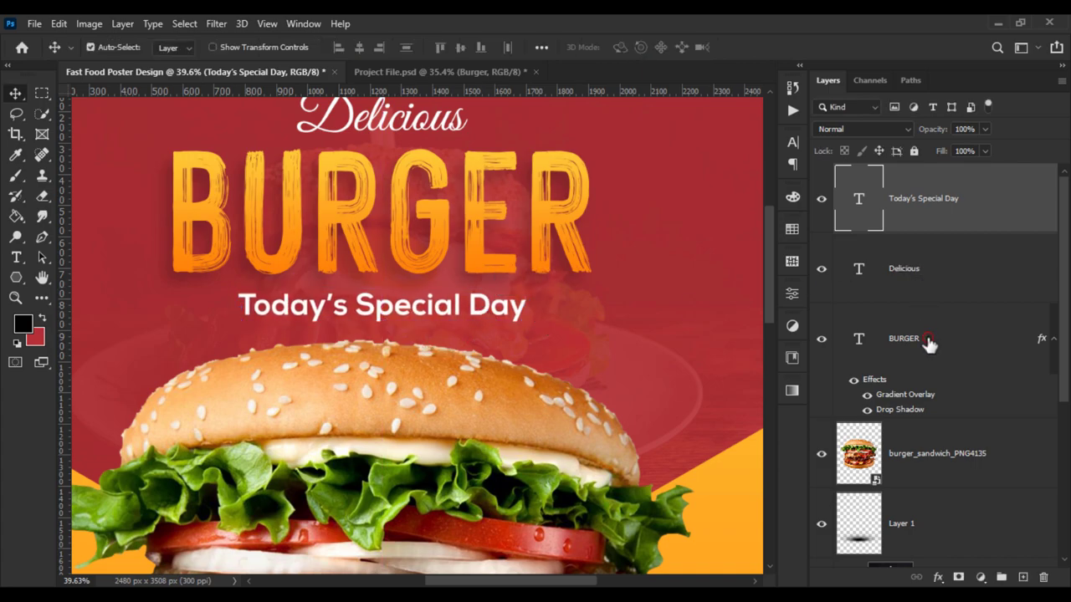
pyautogui.keyDown('shift'); pyautogui.click(927, 338); pyautogui.keyUp('shift')
pyautogui.click(360, 48)
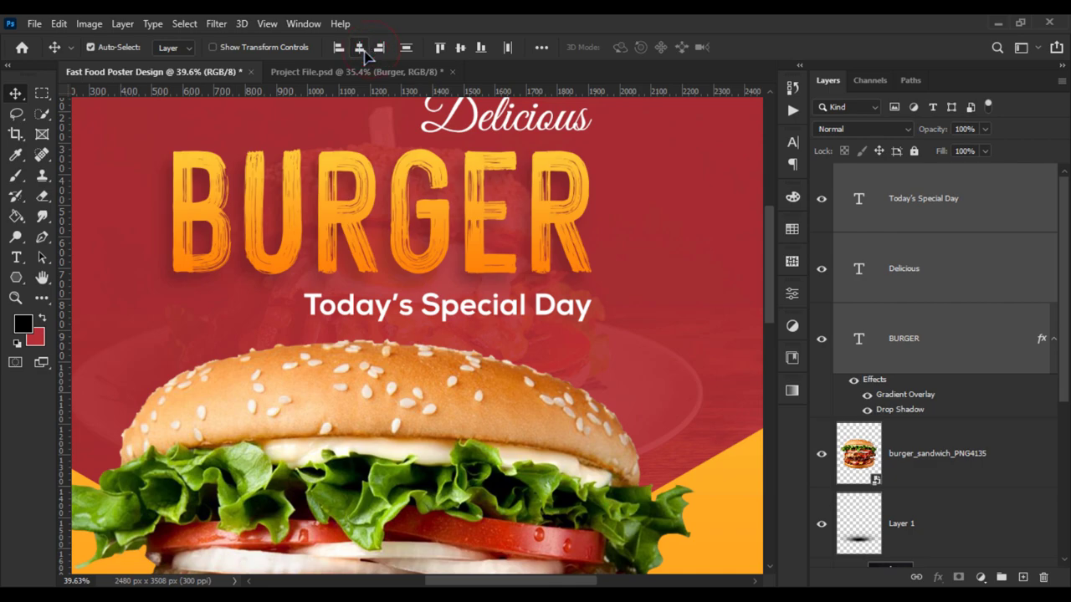
# Centre the three title text lines horizontally across the poster width.
pyautogui.click(358, 48)
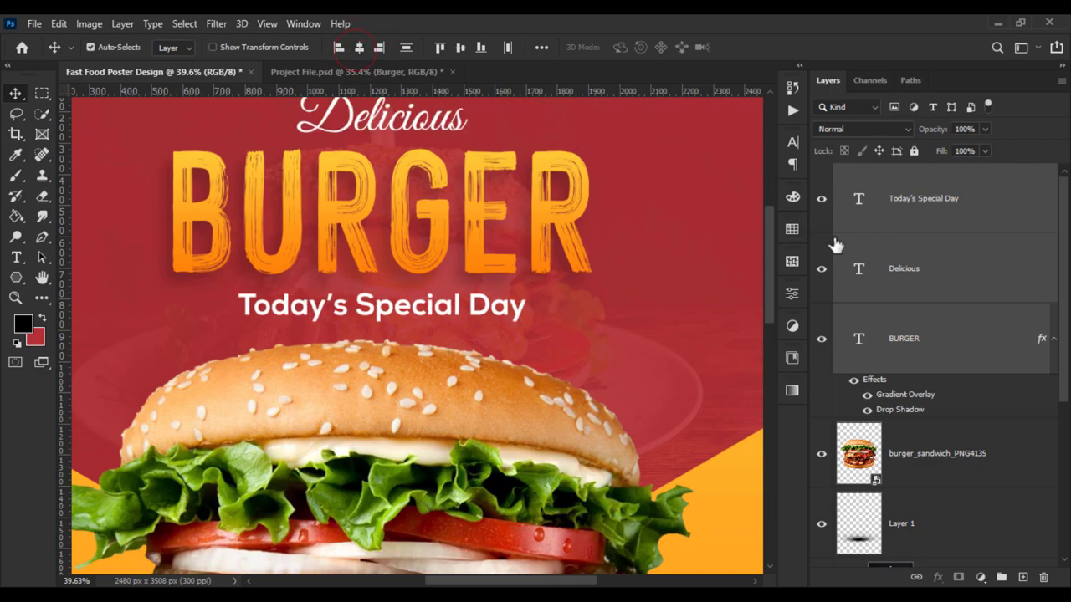
pyautogui.scroll(-3, 426, 179)
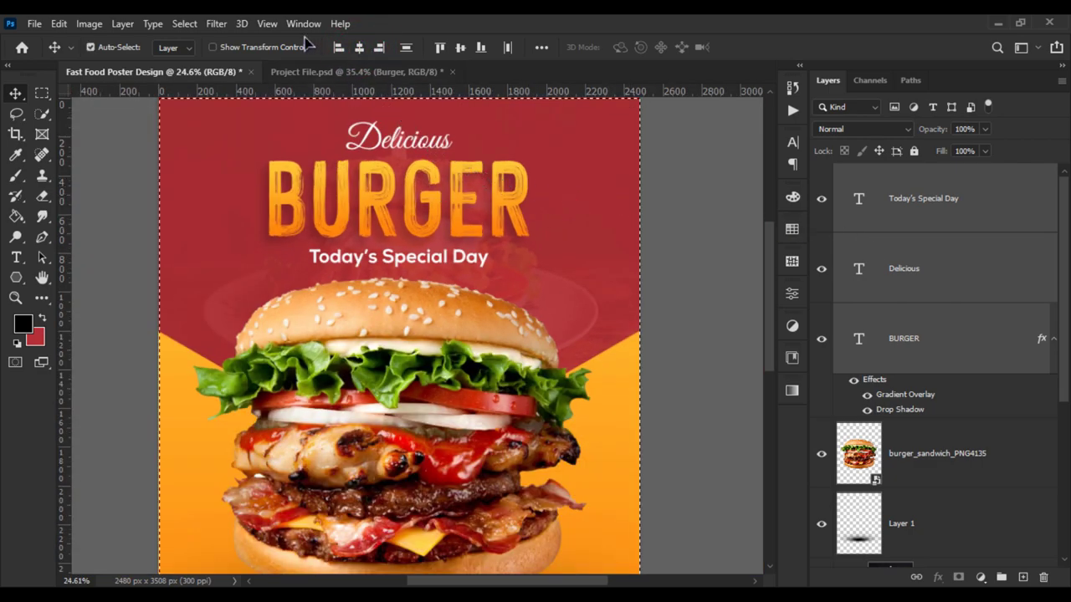
pyautogui.hotkey('ctrl', 'a')
pyautogui.click(359, 48)
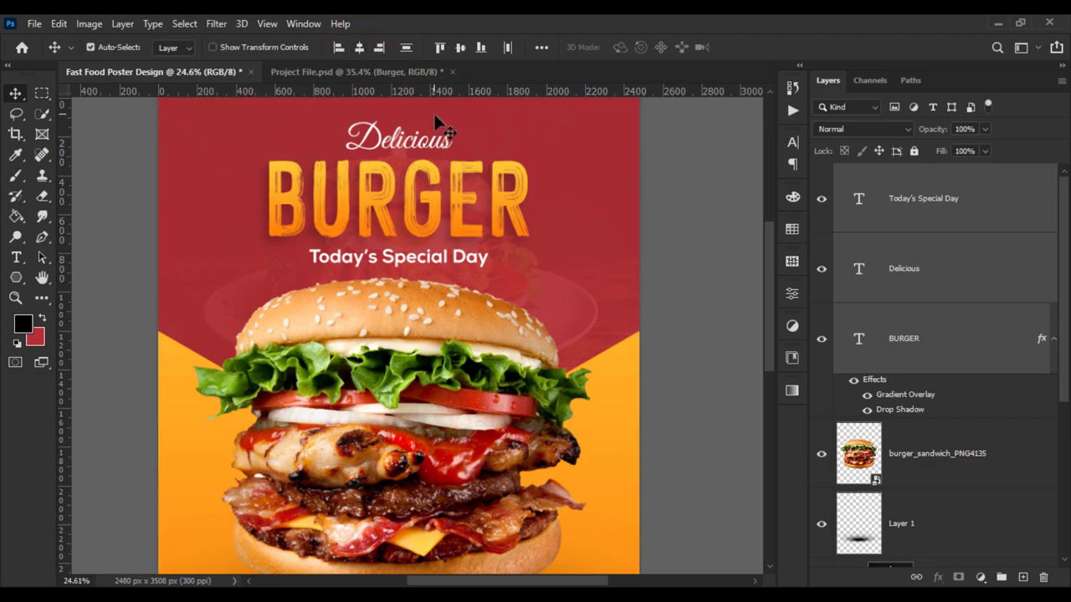
# Shift the Delicious, BURGER and Today's Special Day block 44 px as one unit.
pyautogui.hotkey('ctrl', 't')
pyautogui.scroll(1, 410, 186)
pyautogui.scroll(1, 408, 185)
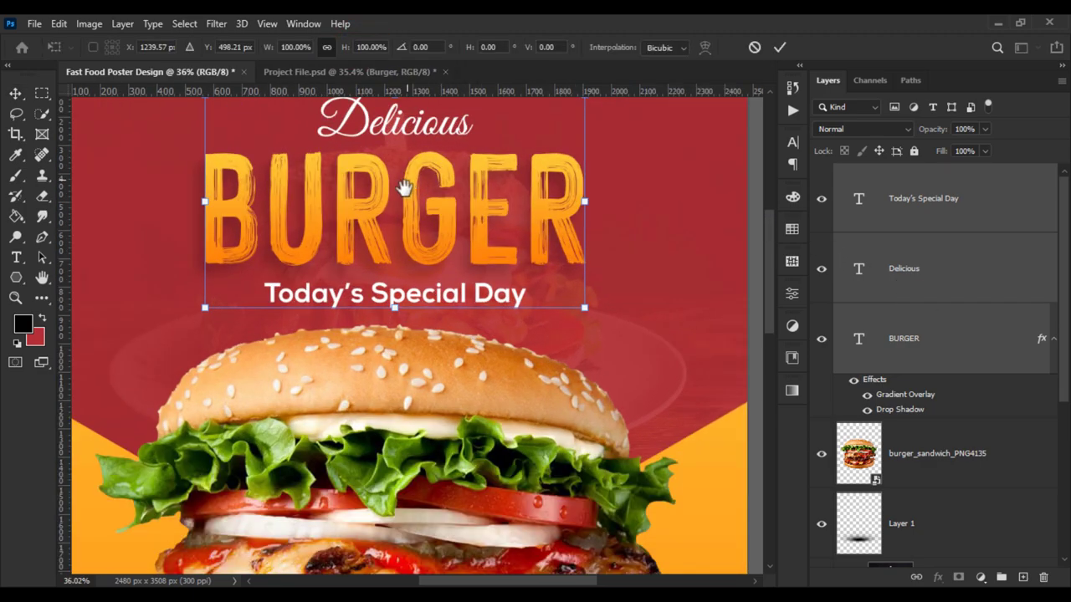
pyautogui.moveTo(407, 186)
pyautogui.mouseDown()
pyautogui.moveTo(418, 299)
pyautogui.moveTo(435, 299)
pyautogui.mouseUp()
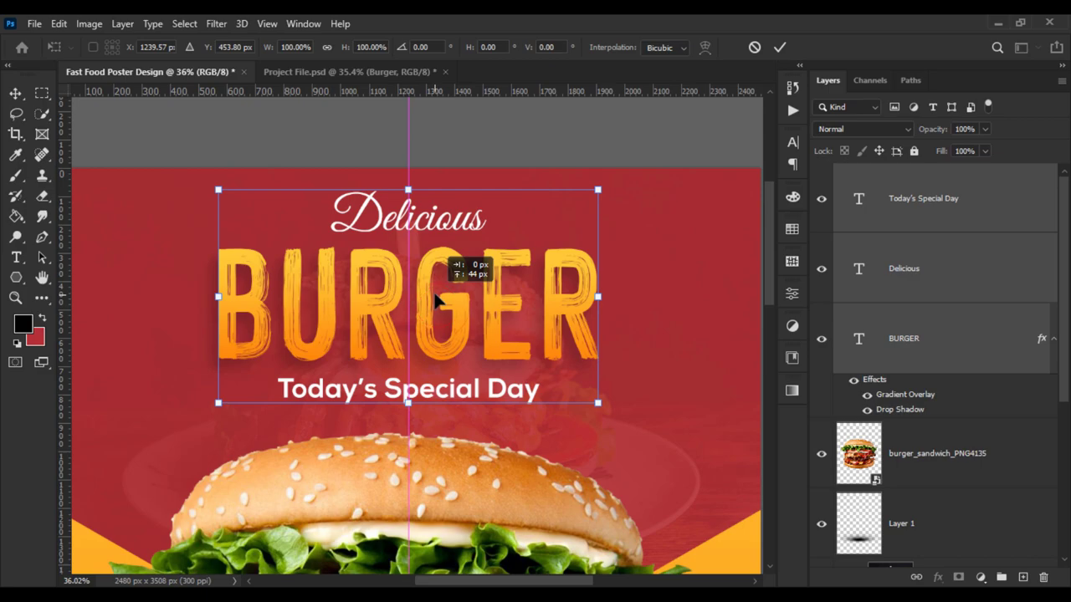
pyautogui.press('Return')
pyautogui.scroll(-3, 442, 310)
pyautogui.scroll(-2, 452, 321)
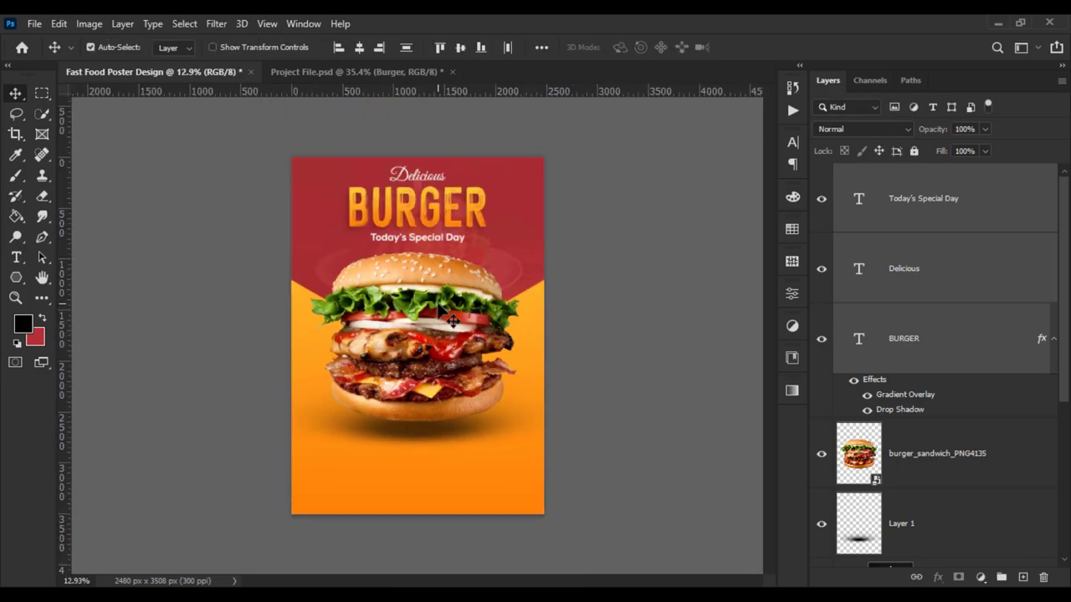
pyautogui.scroll(1, 452, 322)
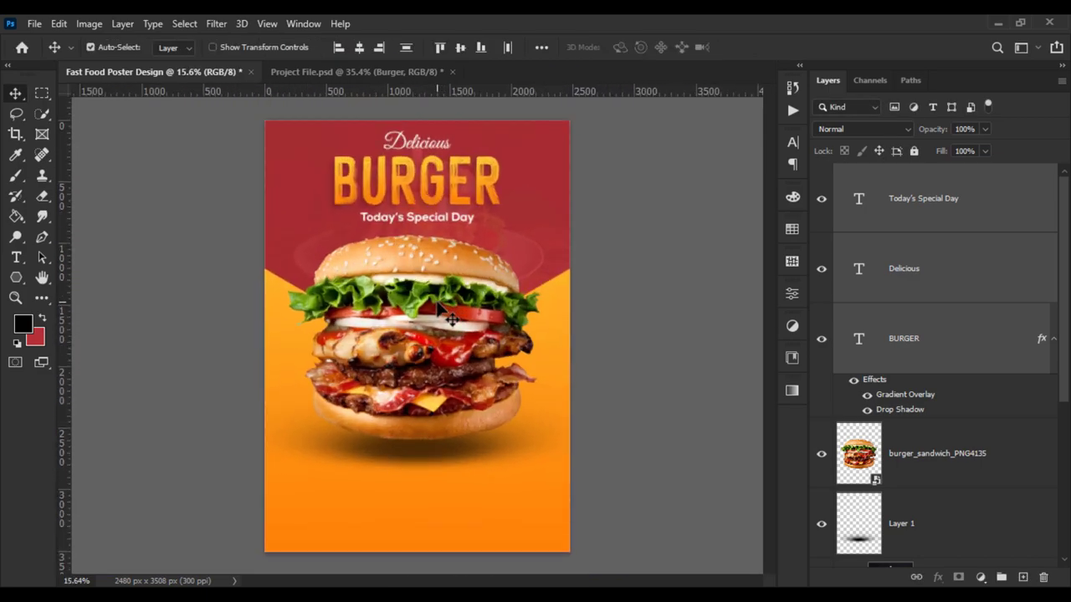
pyautogui.scroll(1, 518, 339)
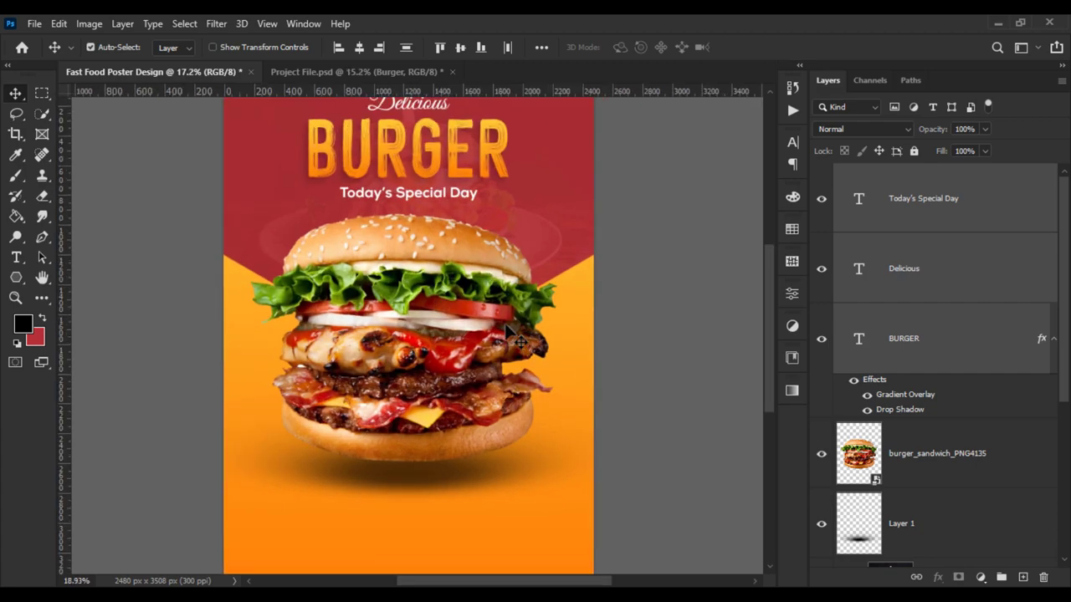
pyautogui.click(917, 454)
pyautogui.scroll(-1, 917, 419)
# Scale the burger photo and its shadow layer to 93.14%, nudging them slightly lower.
pyautogui.scroll(-1, 912, 402)
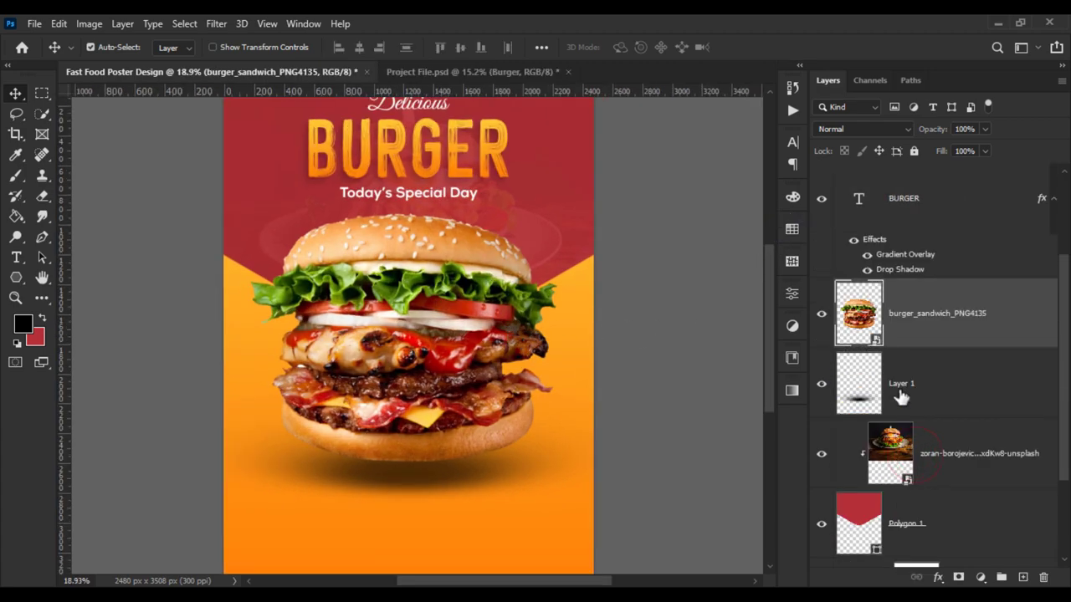
pyautogui.keyDown('shift'); pyautogui.click(899, 389); pyautogui.keyUp('shift')
pyautogui.press('ctrl')
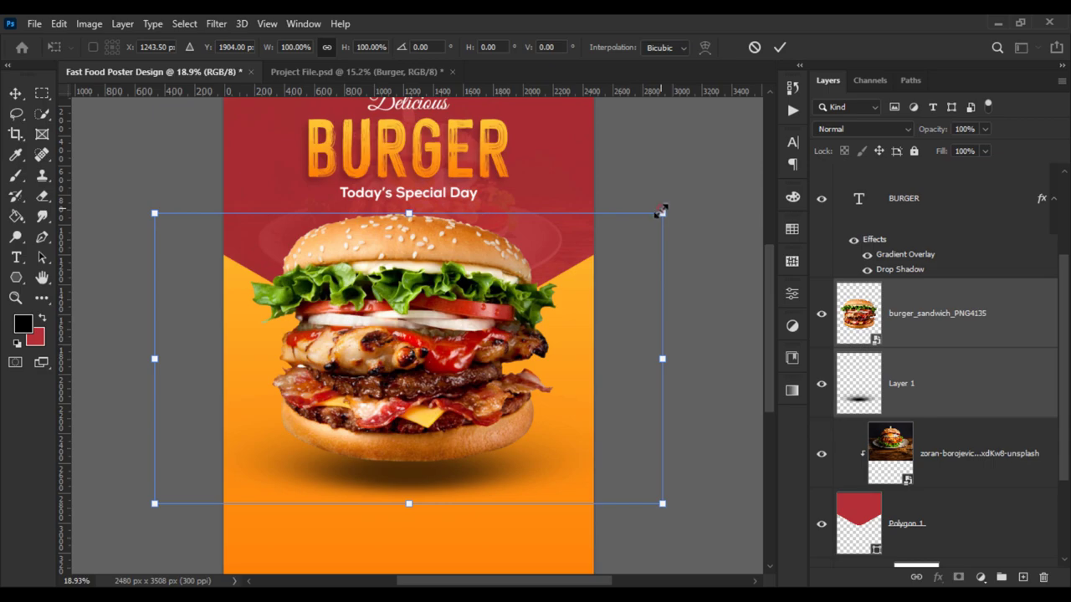
pyautogui.moveTo(660, 212); pyautogui.dragTo(645, 225)
pyautogui.moveTo(462, 301); pyautogui.dragTo(469, 309)
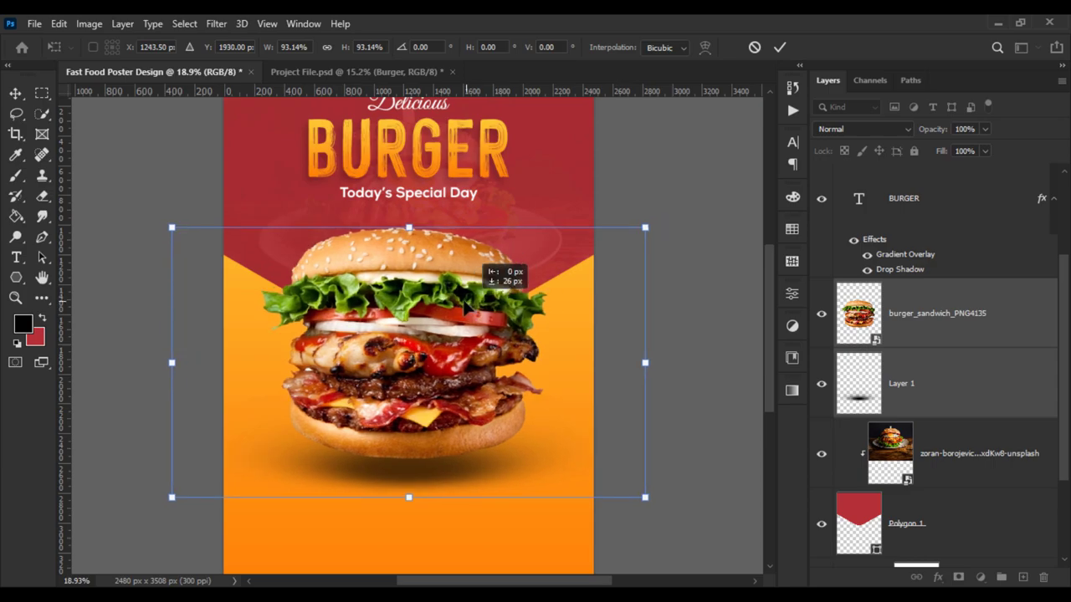
pyautogui.press('Return')
# Move the Delicious, BURGER and Today's Special Day text block down 32 px.
pyautogui.scroll(-1, 429, 194)
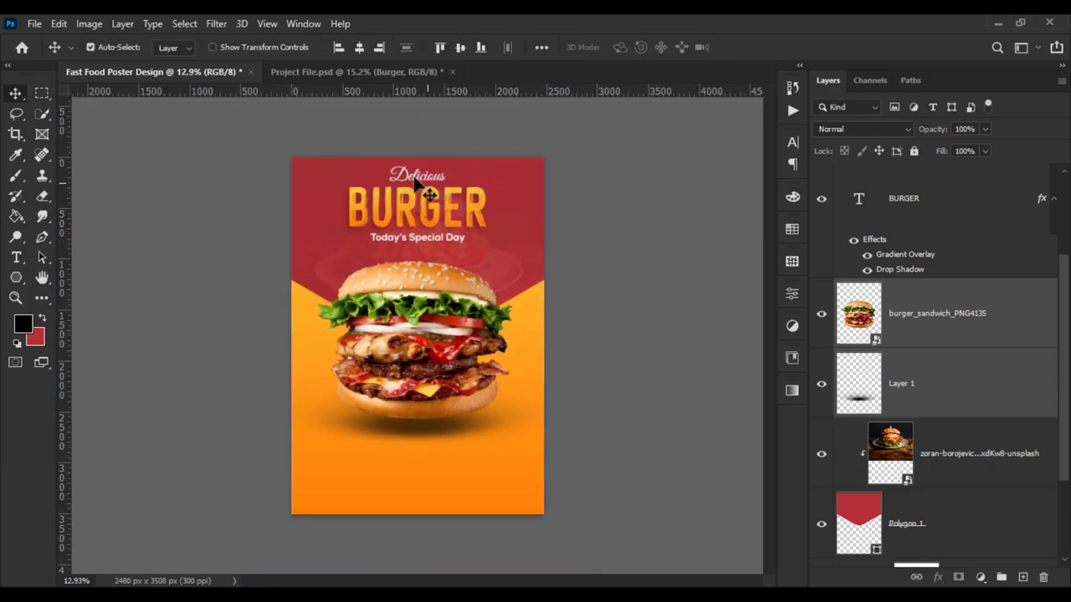
pyautogui.scroll(1, 414, 181)
pyautogui.scroll(1, 410, 172)
pyautogui.scroll(1, 401, 276)
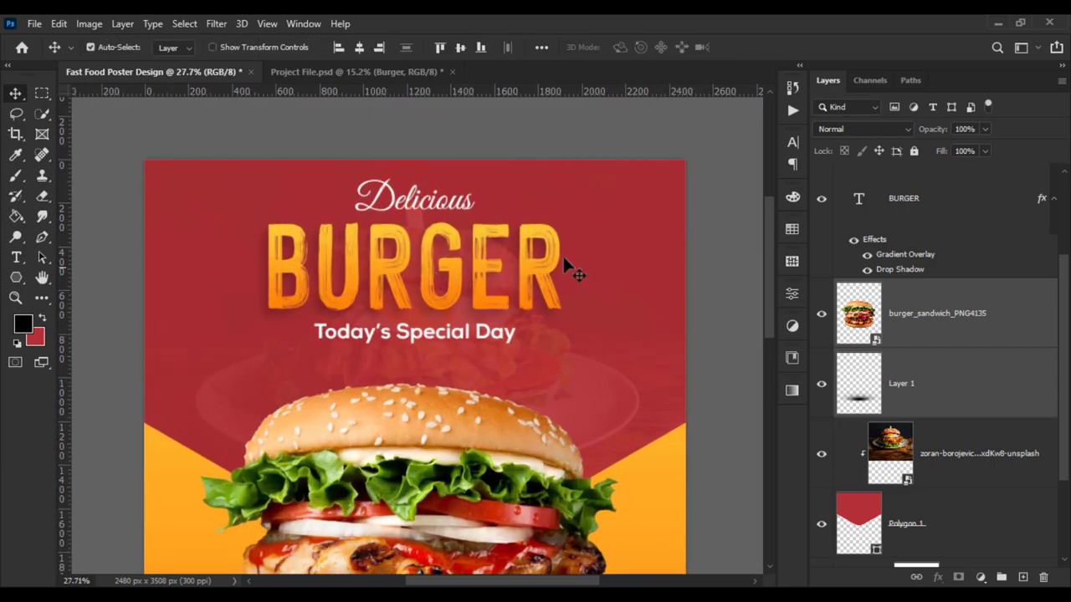
pyautogui.scroll(2, 920, 226)
pyautogui.click(927, 227)
pyautogui.keyDown('shift'); pyautogui.click(925, 340); pyautogui.keyUp('shift')
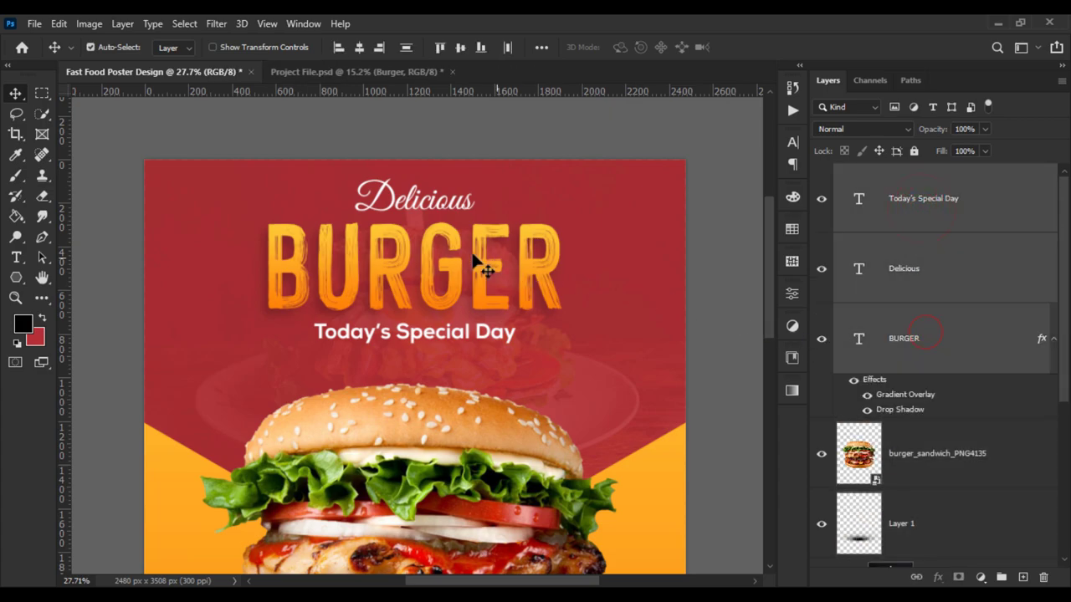
pyautogui.hotkey('ctrl', 't')
pyautogui.moveTo(446, 246); pyautogui.dragTo(447, 249)
pyautogui.press('Return')
pyautogui.scroll(-1, 447, 249)
pyautogui.scroll(-2, 447, 255)
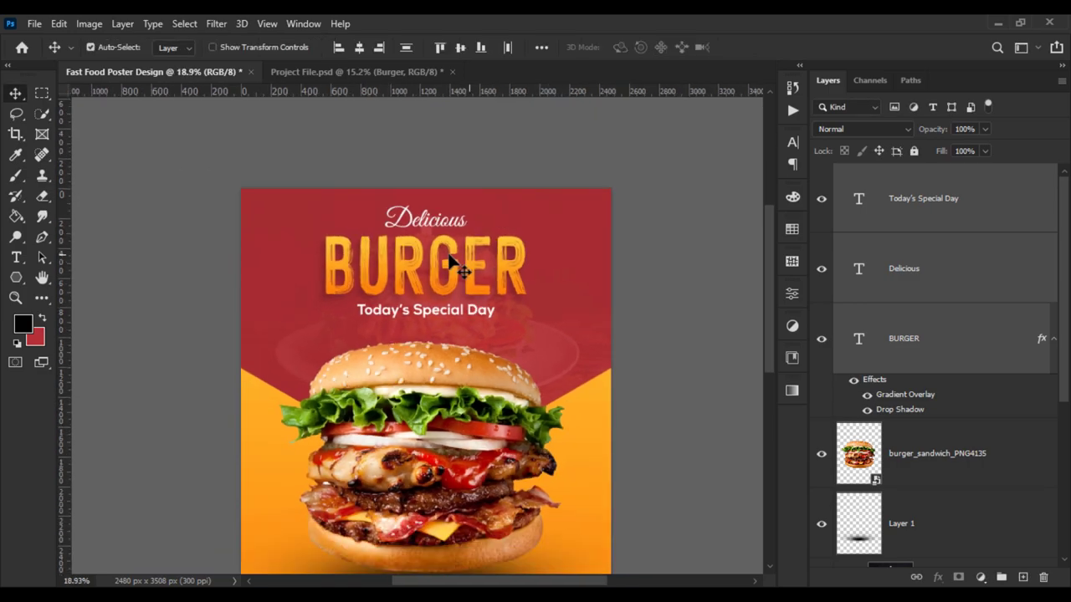
pyautogui.scroll(-1, 449, 266)
pyautogui.hotkey('ctrl', '0')
pyautogui.scroll(1, 453, 471)
pyautogui.scroll(-3, 450, 418)
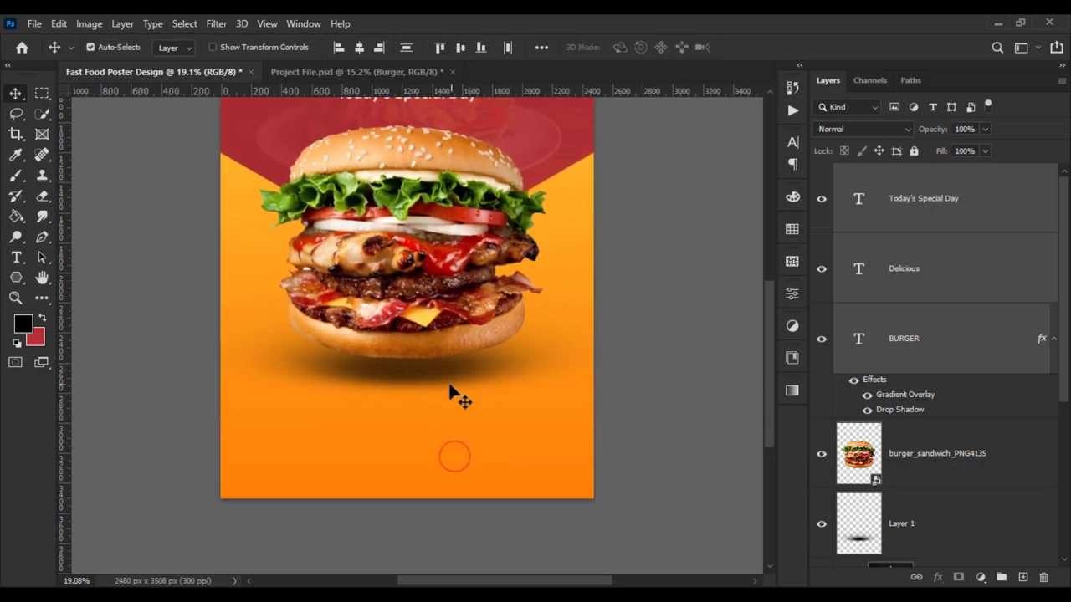
# Select the Gradient Fill 1 layer so the new shape lands above it.
pyautogui.click(950, 458)
pyautogui.scroll(-3, 917, 456)
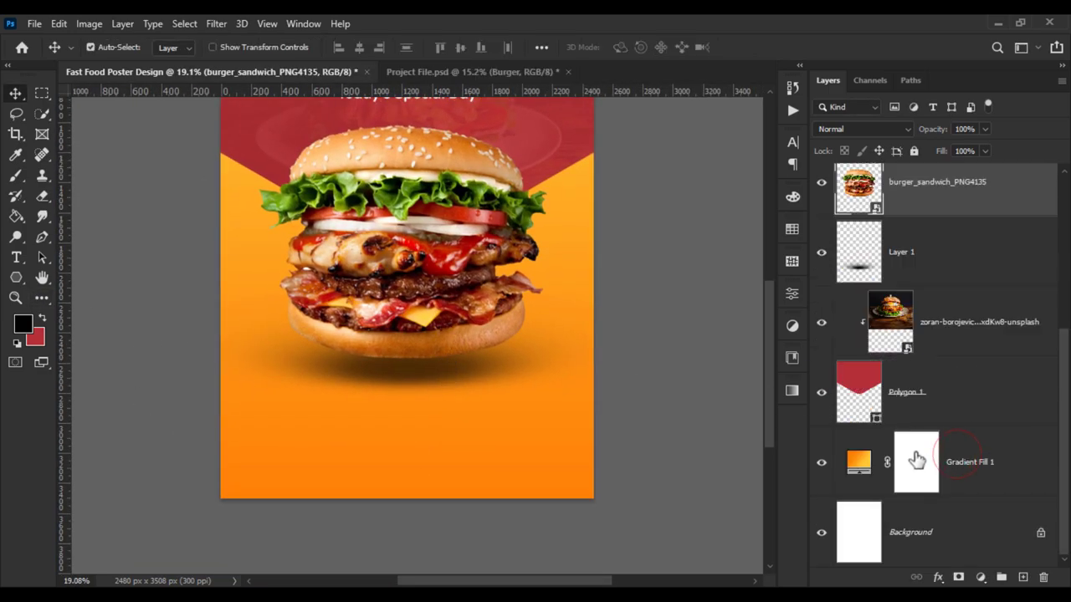
pyautogui.click(943, 391)
pyautogui.click(975, 456)
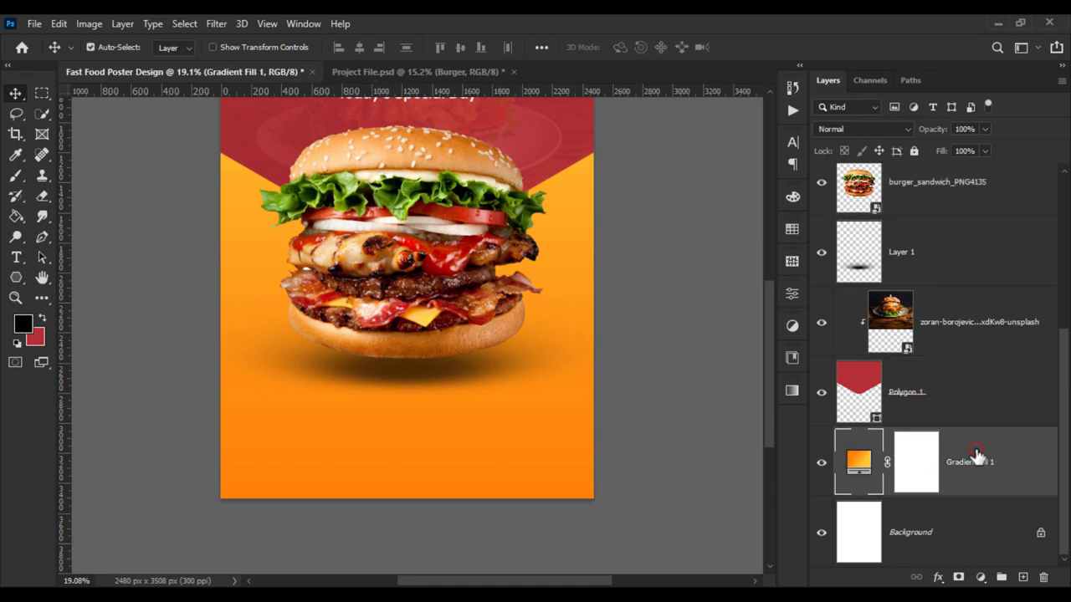
# Draw a red rectangle, about 2520 × 567 px, across the poster's bottom.
pyautogui.click(16, 278)
pyautogui.rightClick(16, 278)
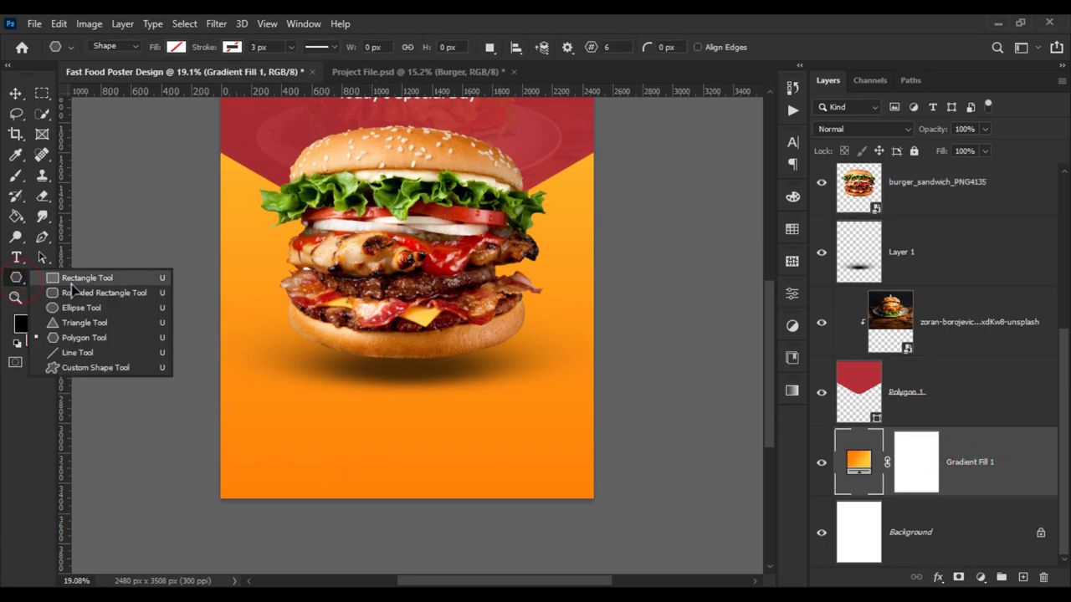
pyautogui.click(73, 285)
pyautogui.click(40, 317)
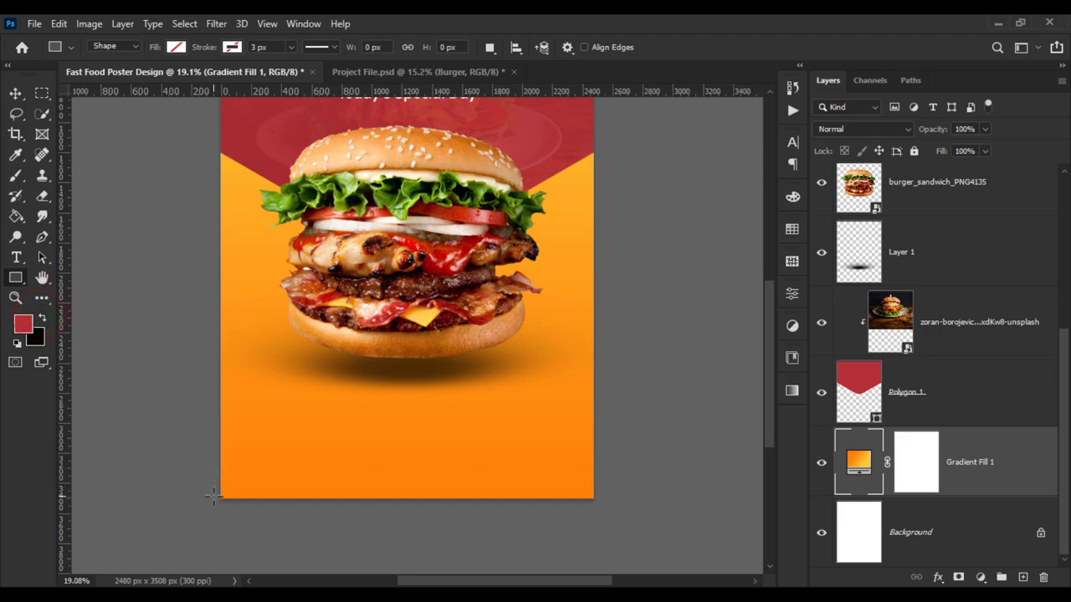
pyautogui.moveTo(216, 500)
pyautogui.mouseDown()
pyautogui.moveTo(587, 431)
pyautogui.moveTo(595, 414)
pyautogui.mouseUp()
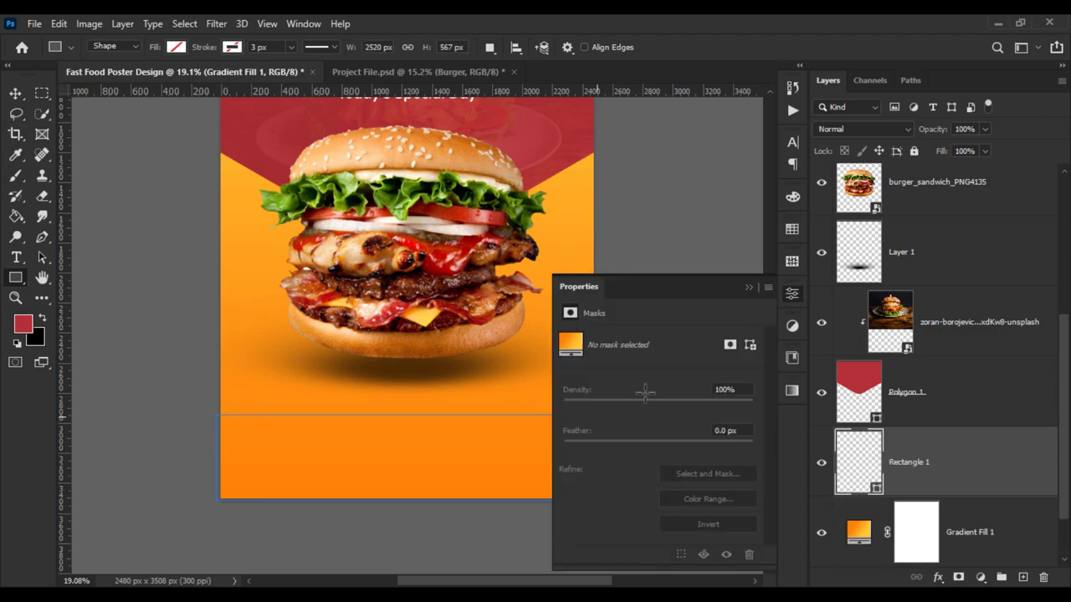
pyautogui.click(611, 452)
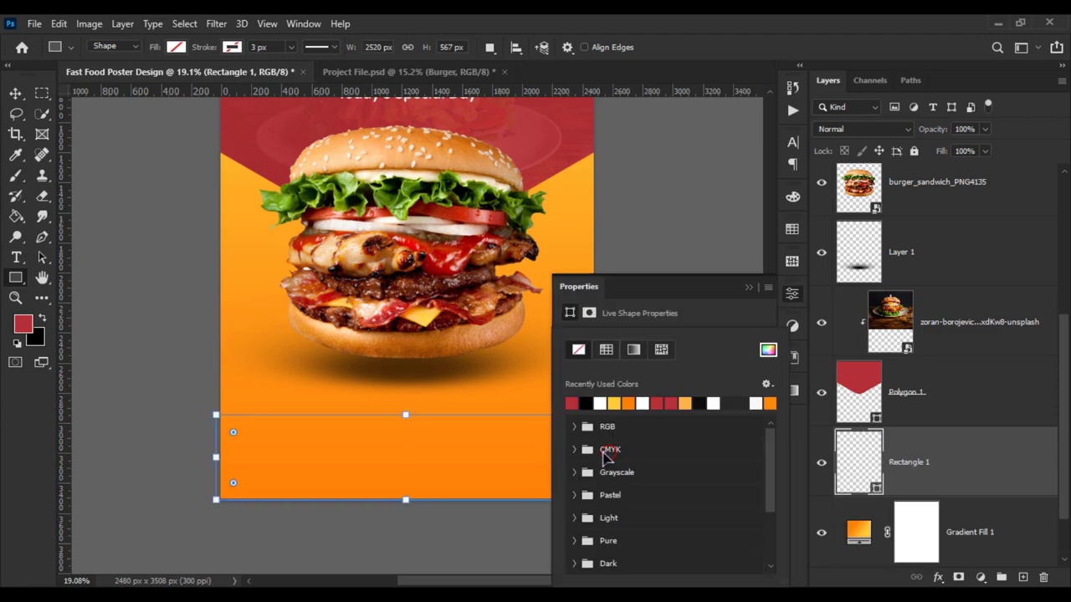
pyautogui.click(574, 404)
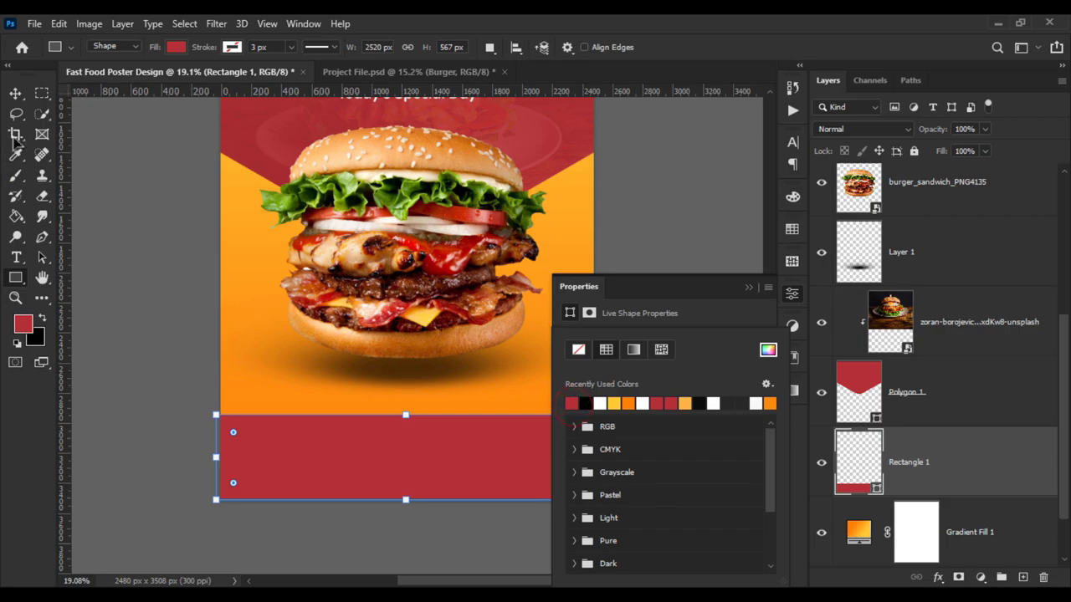
pyautogui.click(16, 93)
# Place the dark burger photo from Downloads as an embedded image over the bottom band.
pyautogui.click(748, 288)
pyautogui.scroll(-2, 646, 302)
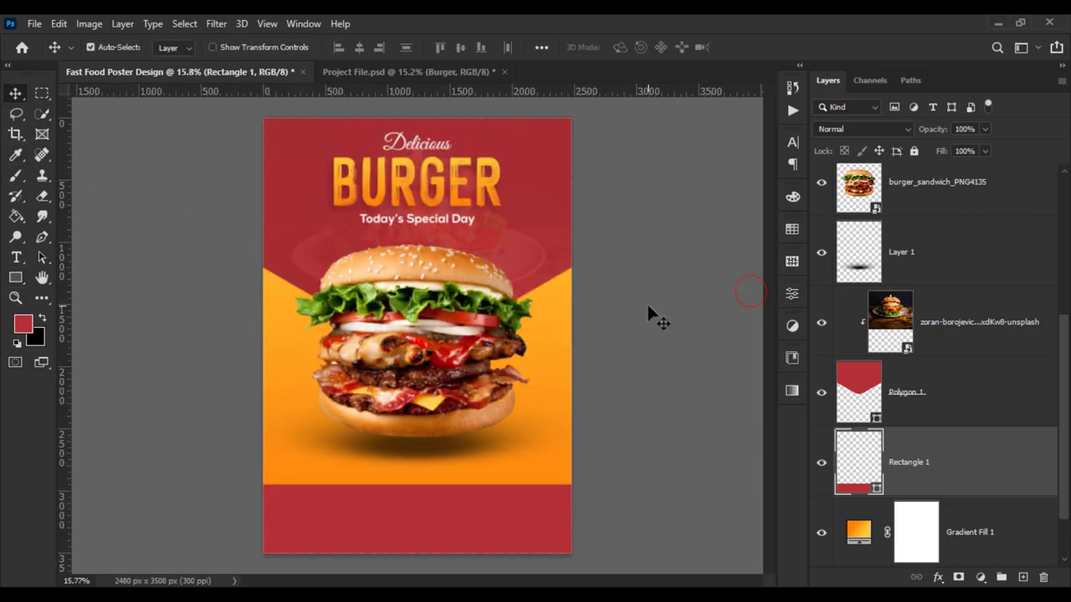
pyautogui.scroll(-1, 646, 302)
pyautogui.click(35, 25)
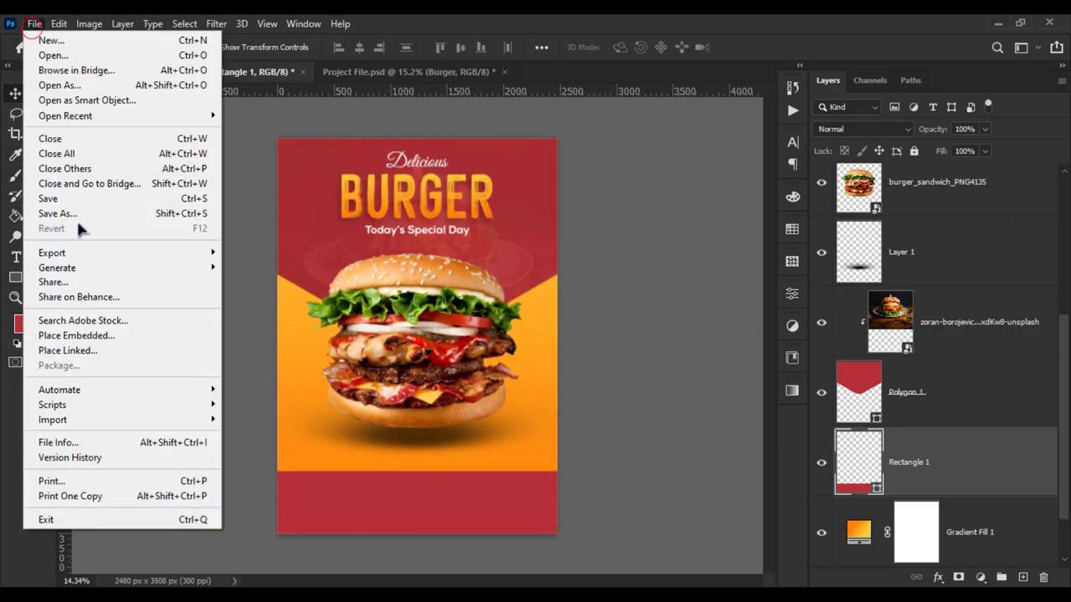
pyautogui.click(109, 335)
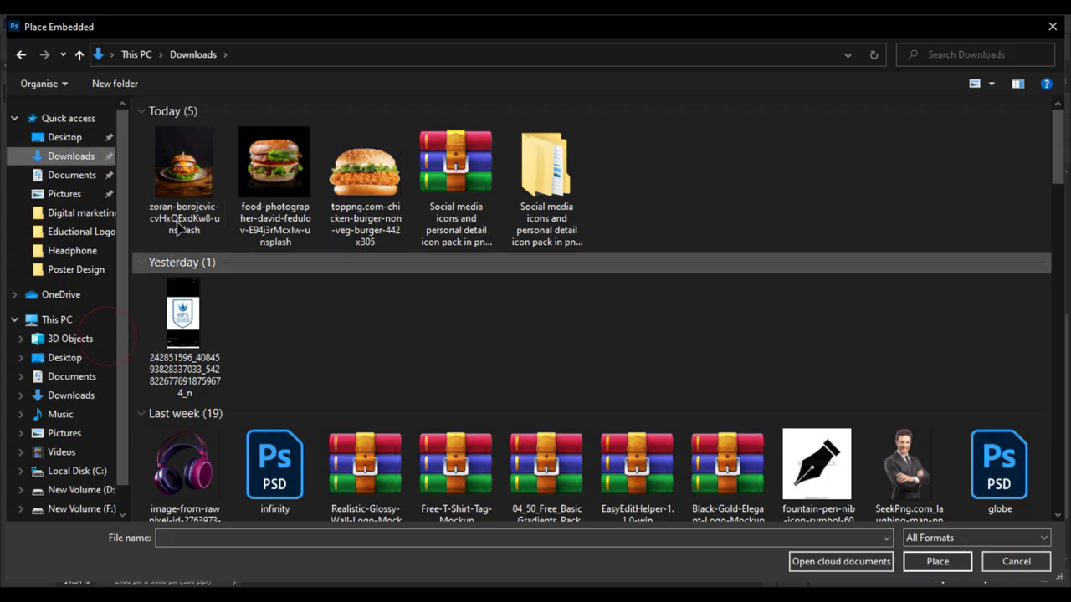
pyautogui.doubleClick(194, 173)
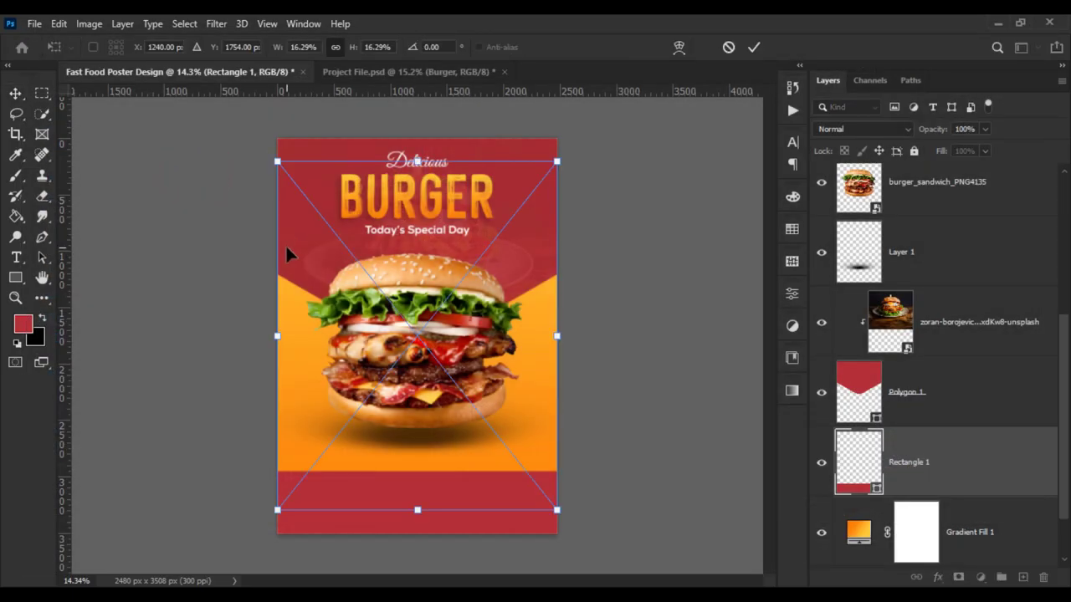
pyautogui.moveTo(535, 385); pyautogui.dragTo(534, 538)
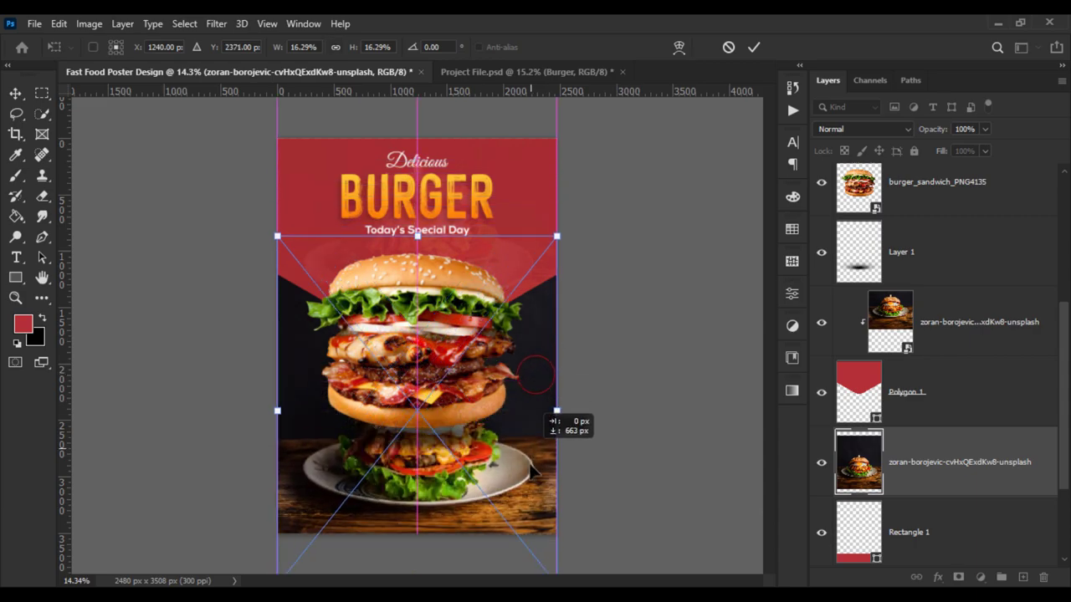
pyautogui.press('Return')
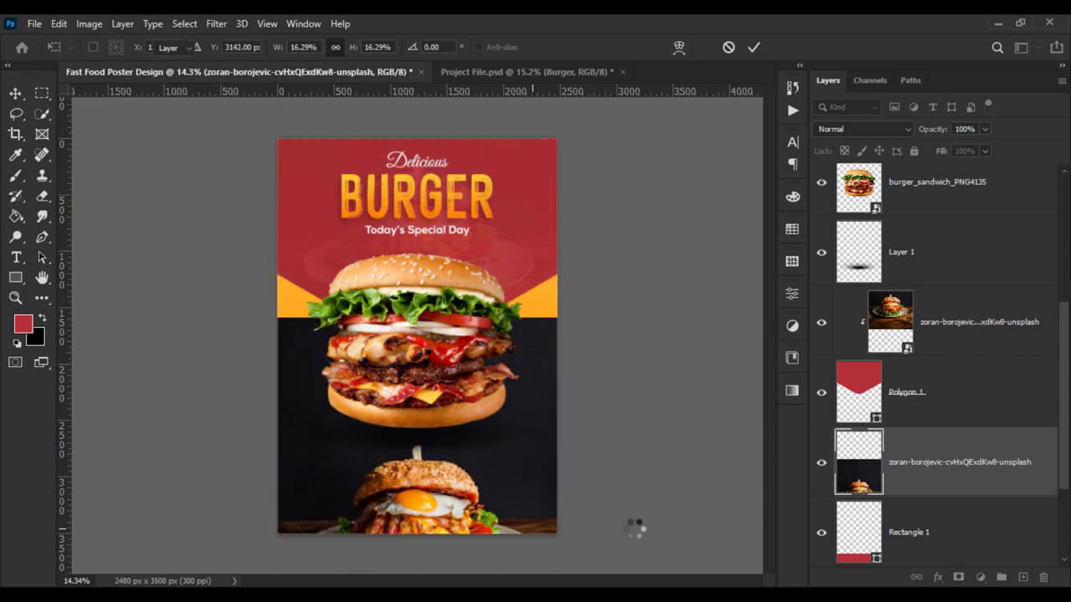
# Clip the photo to the red band at 10% opacity and add a vertical centre guide.
pyautogui.rightClick(976, 492)
pyautogui.click(845, 383)
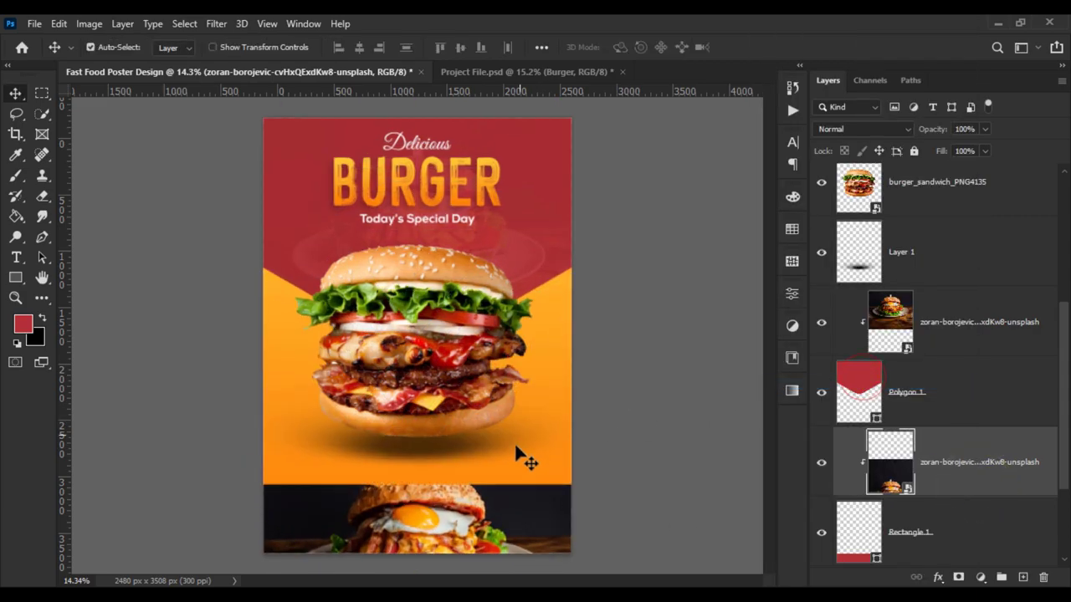
pyautogui.scroll(4, 513, 442)
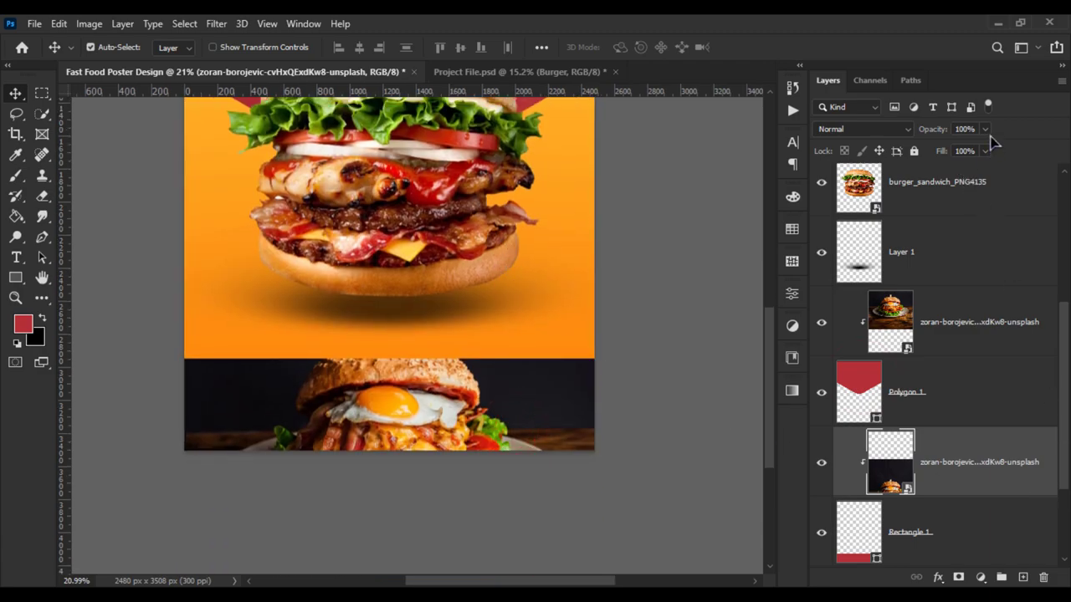
pyautogui.click(984, 129)
pyautogui.moveTo(987, 148); pyautogui.dragTo(973, 148)
pyautogui.click(673, 333)
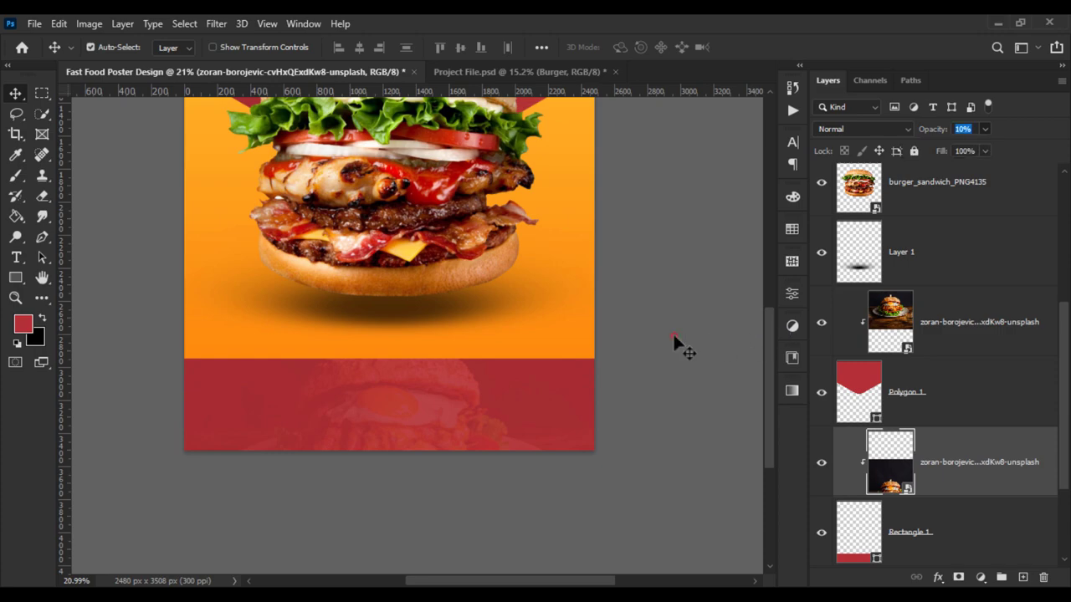
pyautogui.scroll(-4, 621, 344)
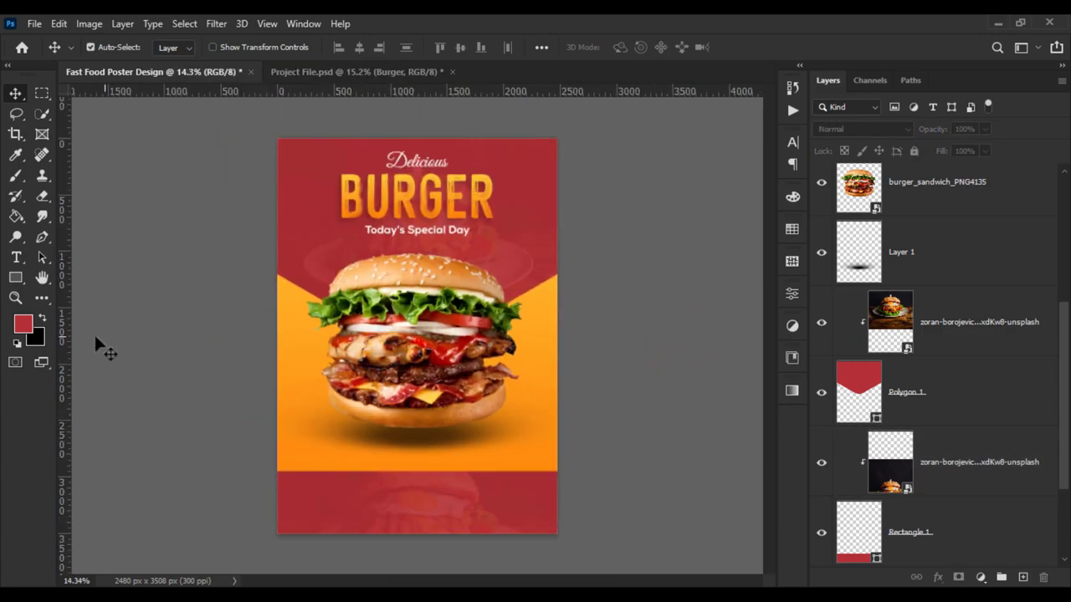
pyautogui.moveTo(64, 343); pyautogui.dragTo(416, 350)
# Add a black 'Drinks' text label below the burger.
pyautogui.scroll(2, 500, 208)
pyautogui.scroll(1, 360, 287)
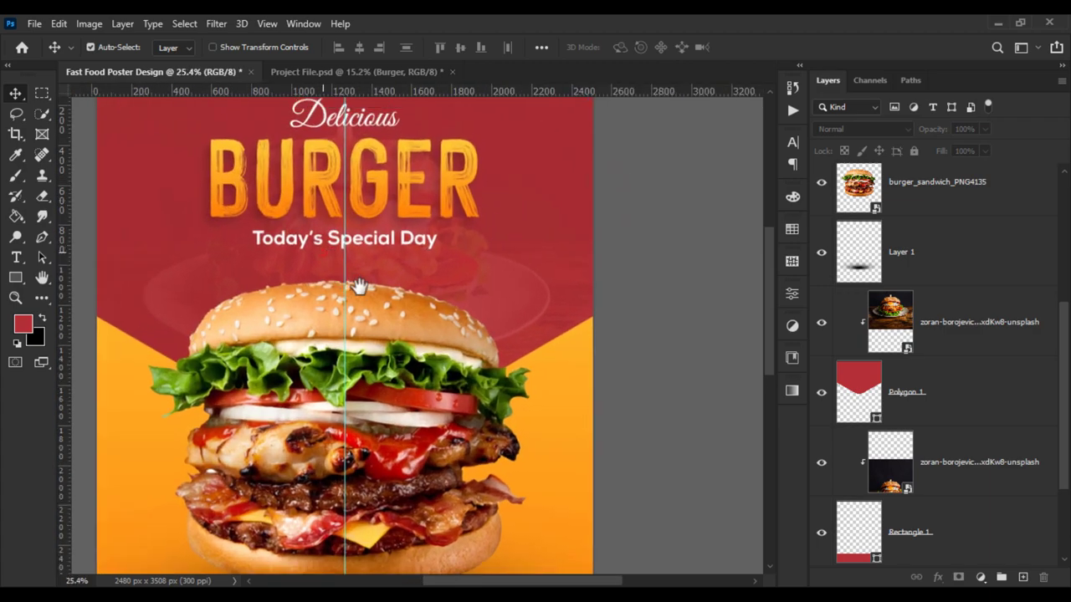
pyautogui.scroll(1, 370, 296)
pyautogui.moveTo(373, 302)
pyautogui.mouseDown()
pyautogui.moveTo(382, 362)
pyautogui.moveTo(396, 230)
pyautogui.mouseUp()
pyautogui.scroll(-1, 394, 335)
pyautogui.scroll(-1, 394, 335)
pyautogui.scroll(1, 394, 368)
pyautogui.scroll(1, 394, 370)
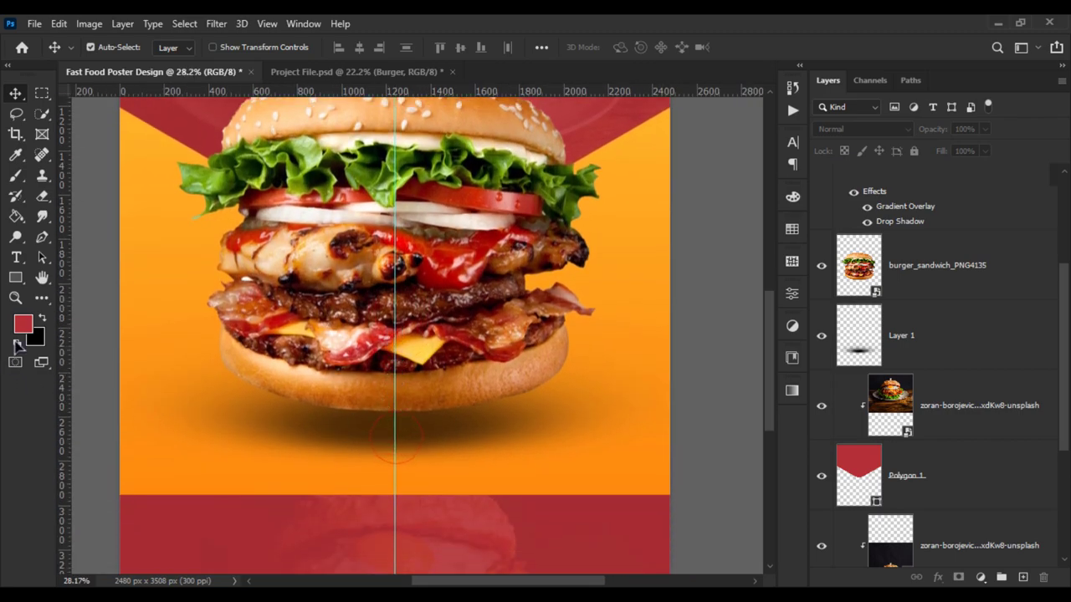
pyautogui.click(15, 257)
pyautogui.doubleClick(215, 470)
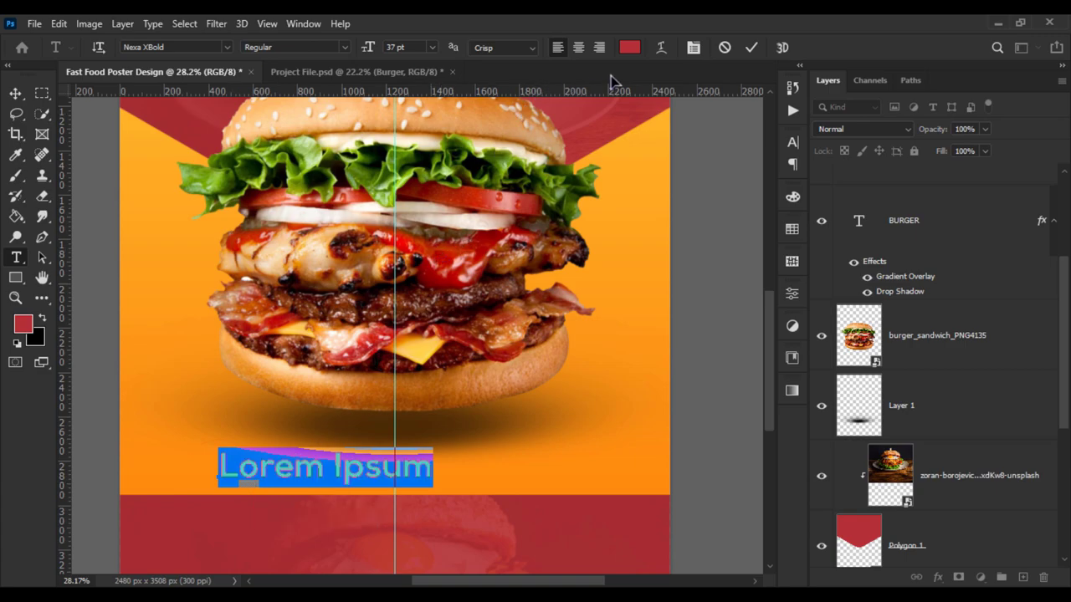
pyautogui.click(630, 47)
pyautogui.click(601, 376)
pyautogui.click(950, 171)
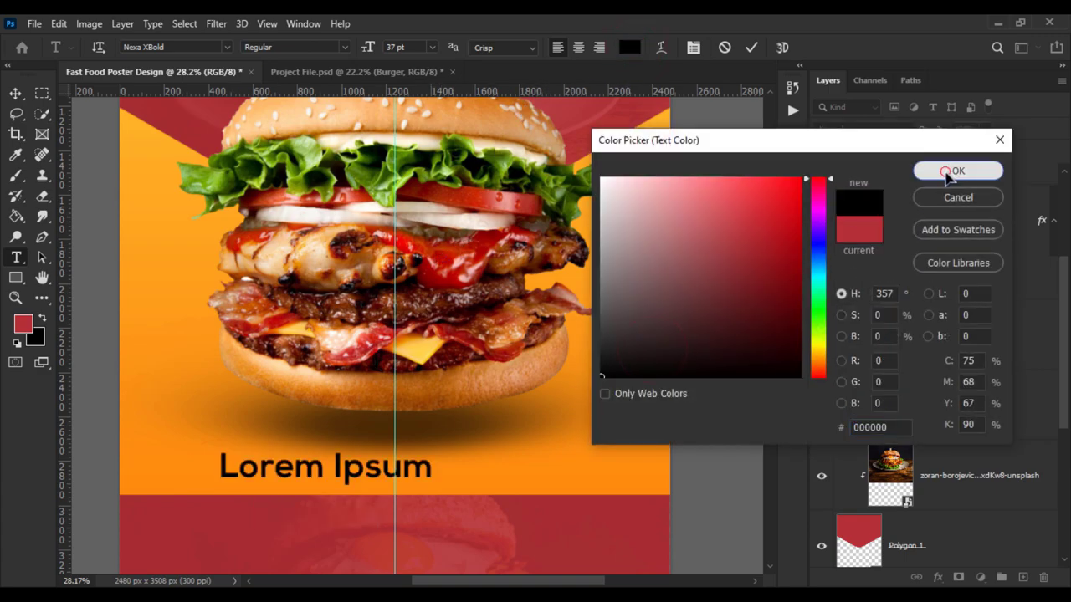
pyautogui.write('D')
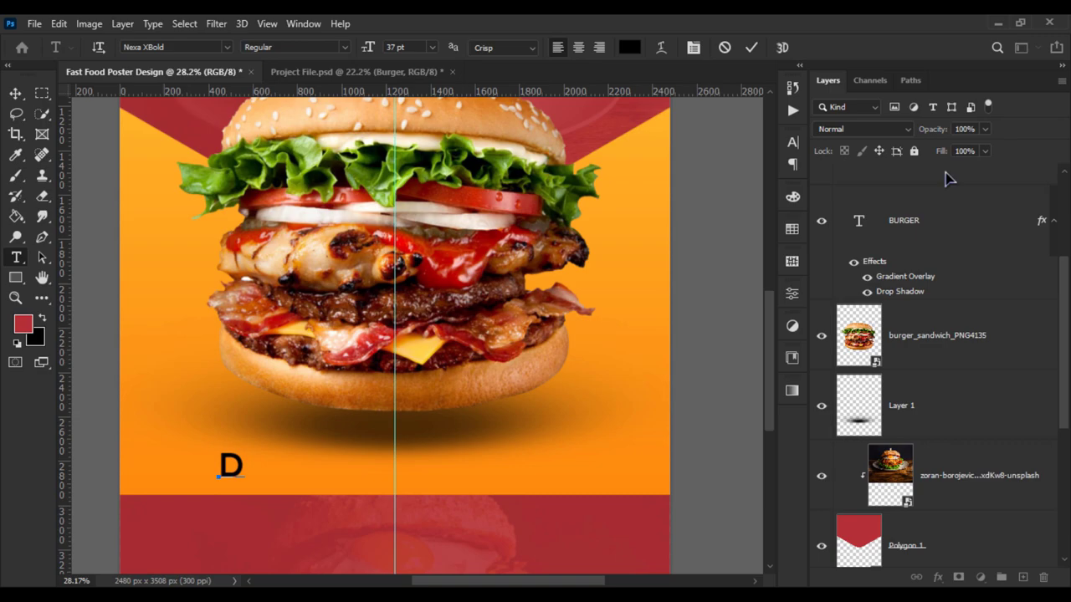
pyautogui.write('re')
pyautogui.press('BackSpace')
pyautogui.press('BackSpace')
pyautogui.press('BackSpace')
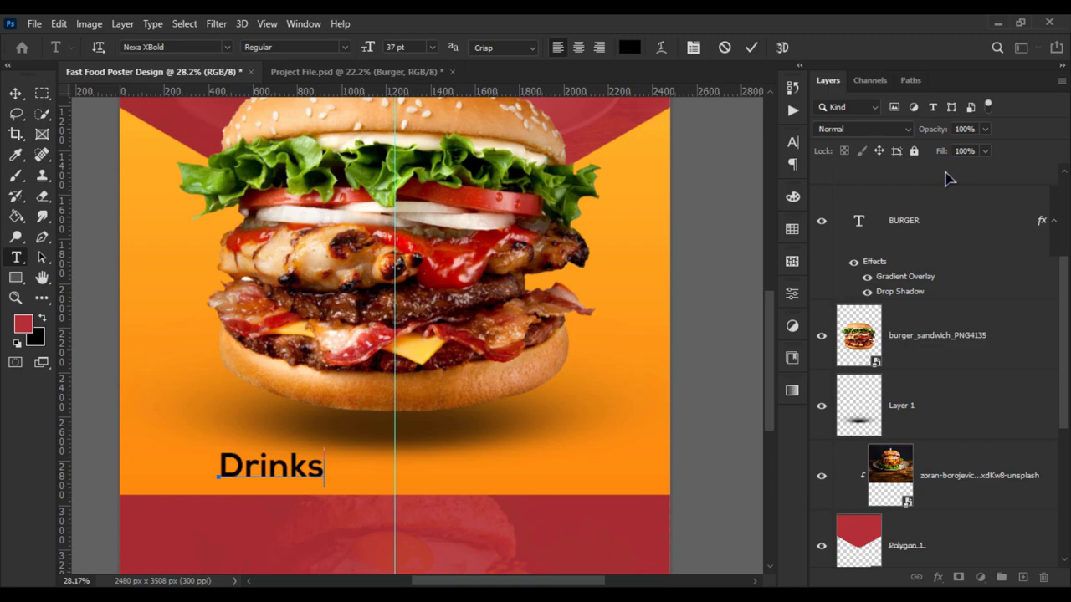
pyautogui.click(15, 93)
# Duplicate the Drinks label to the right and retype it as 'Burger'.
pyautogui.moveTo(304, 484)
pyautogui.mouseDown()
pyautogui.moveTo(452, 479)
pyautogui.moveTo(437, 479)
pyautogui.mouseUp()
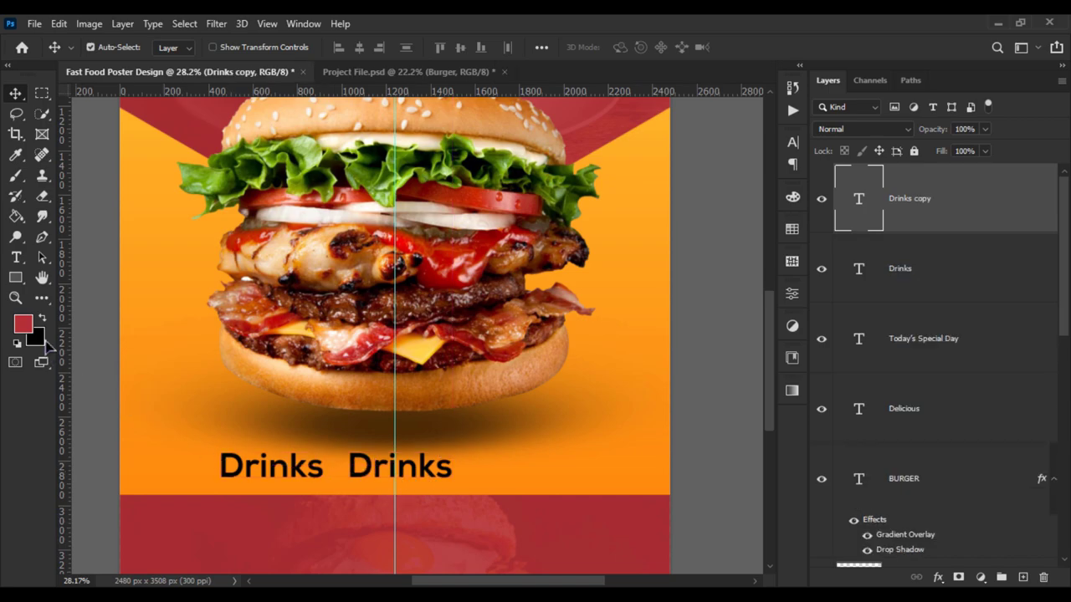
pyautogui.click(15, 257)
pyautogui.doubleClick(368, 464)
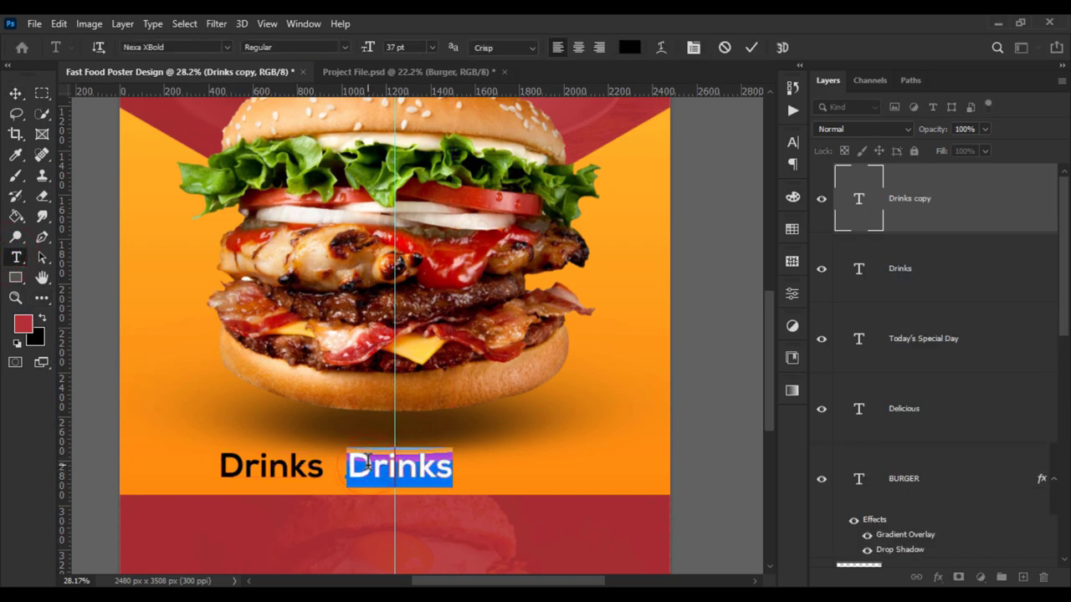
pyautogui.write('BU')
pyautogui.press('BackSpace')
pyautogui.write('ur')
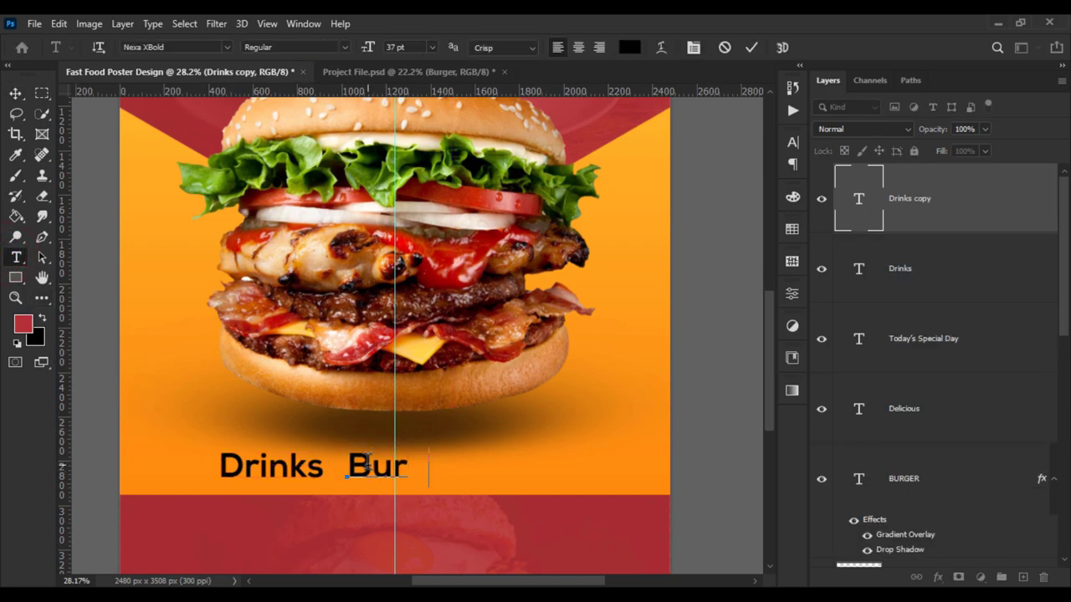
pyautogui.write('ger')
pyautogui.click(15, 93)
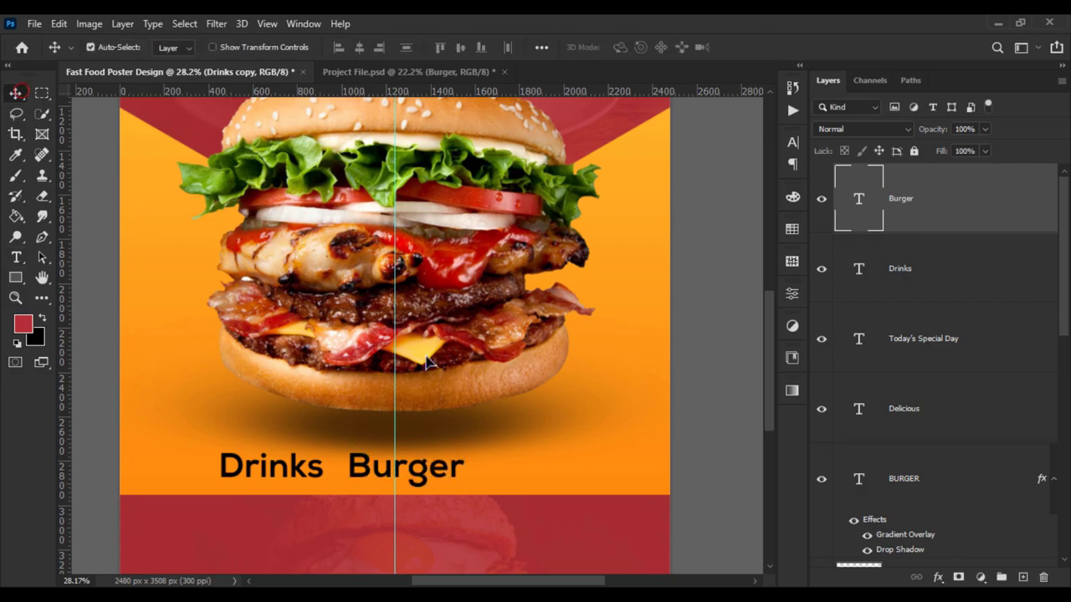
# Duplicate the Burger label further right and retype it as 'Fries'.
pyautogui.moveTo(456, 476); pyautogui.dragTo(596, 482)
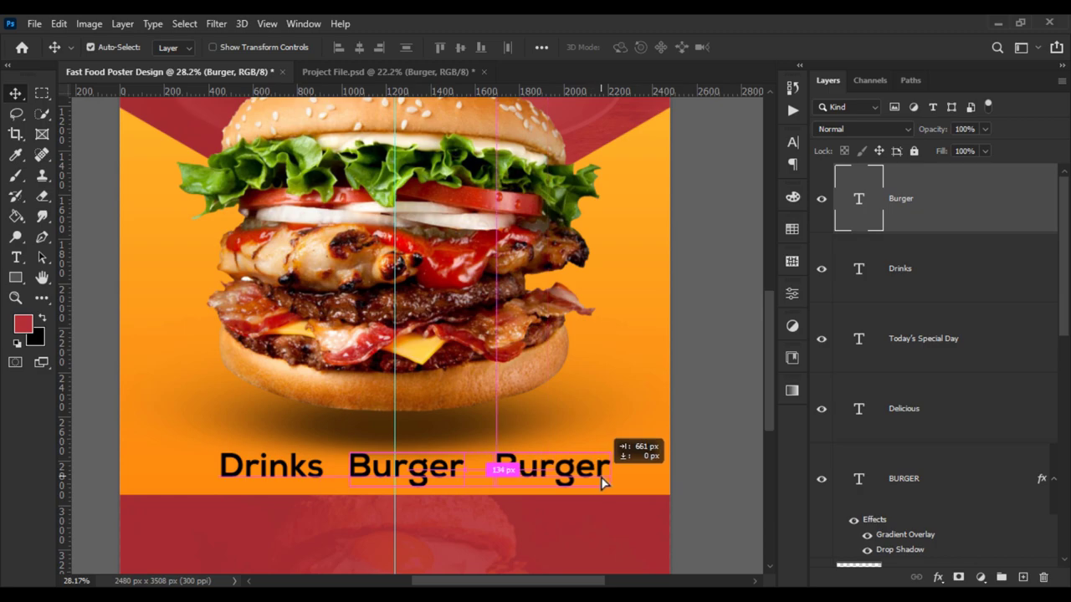
pyautogui.moveTo(596, 483); pyautogui.dragTo(601, 483)
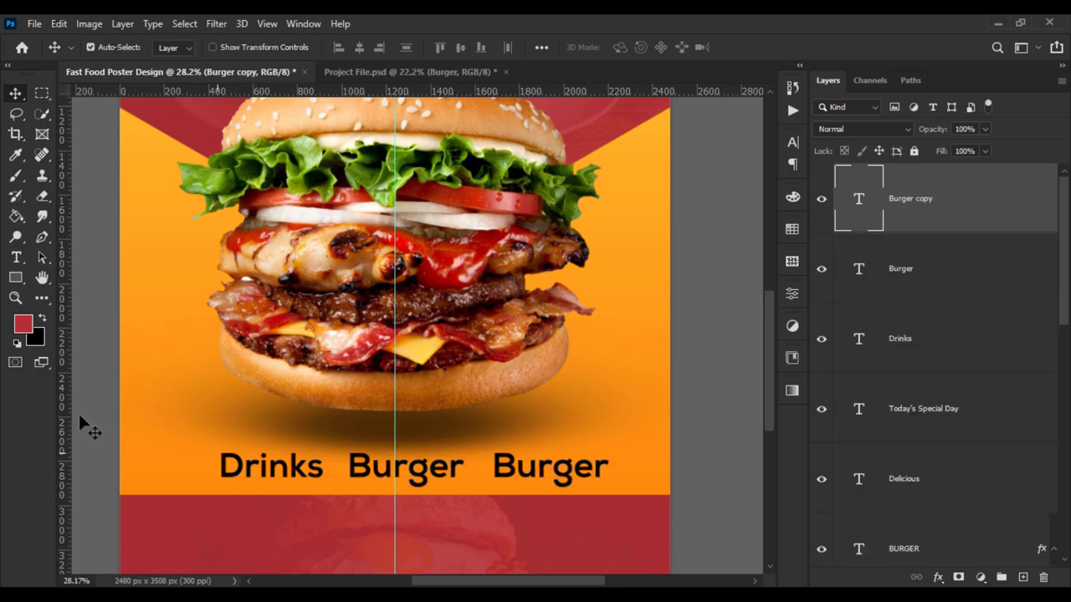
pyautogui.click(15, 258)
pyautogui.doubleClick(529, 465)
pyautogui.write('E')
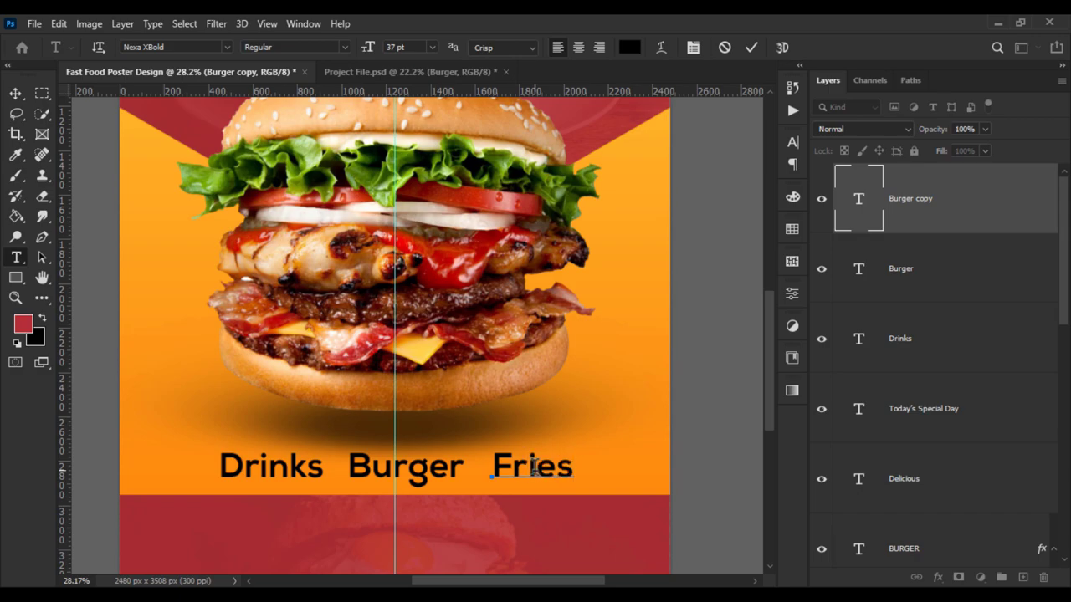
pyautogui.hotkey('ctrl', 'Return')
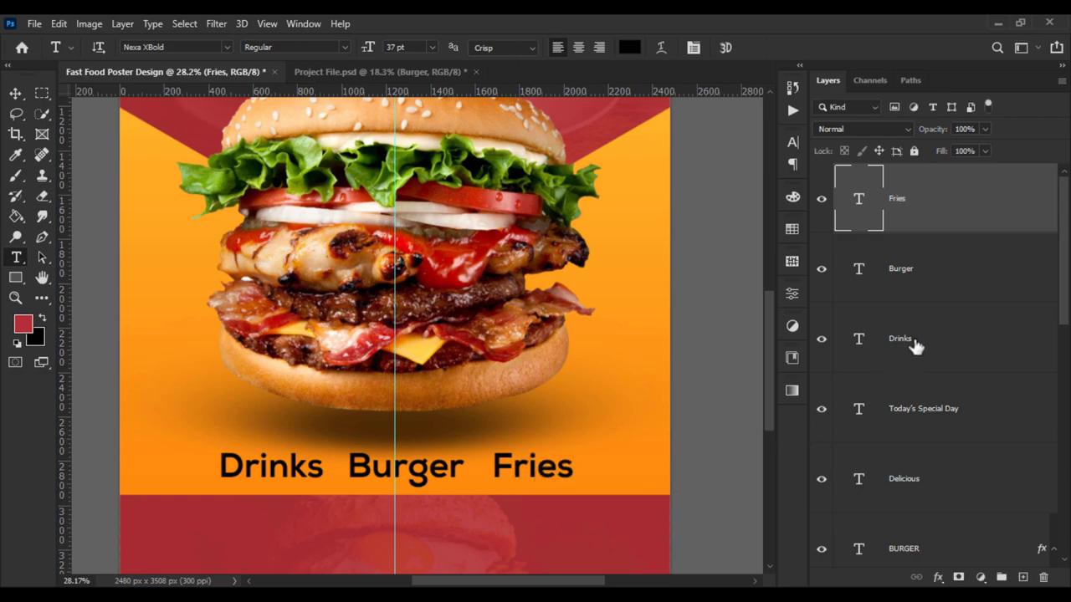
# Set the Drinks, Burger and Fries labels in the Hackney font.
pyautogui.keyDown('shift'); pyautogui.click(864, 340); pyautogui.keyUp('shift')
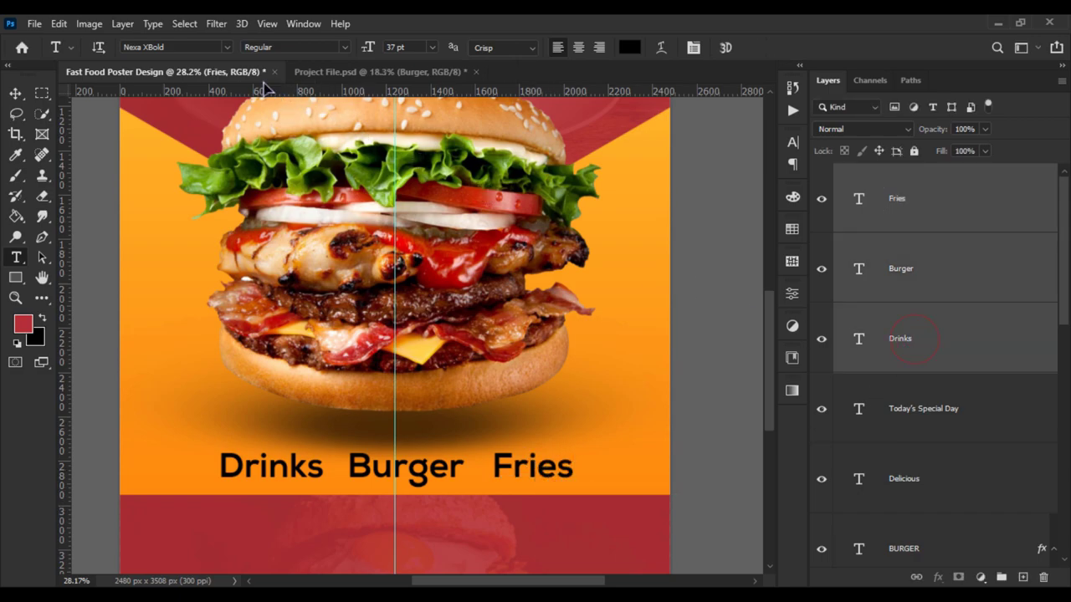
pyautogui.click(227, 47)
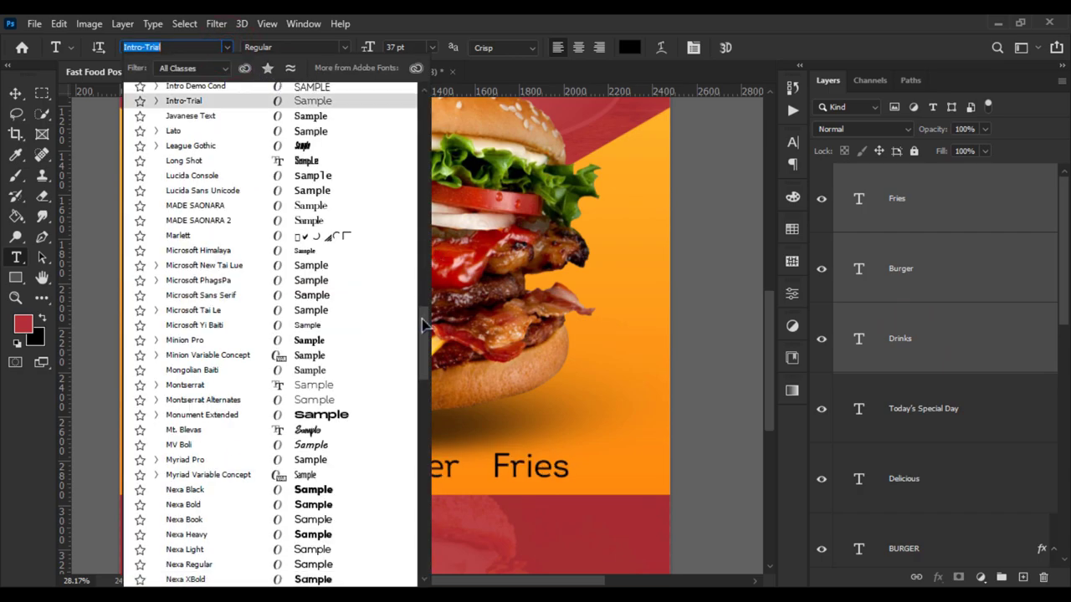
pyautogui.moveTo(425, 327); pyautogui.dragTo(429, 104)
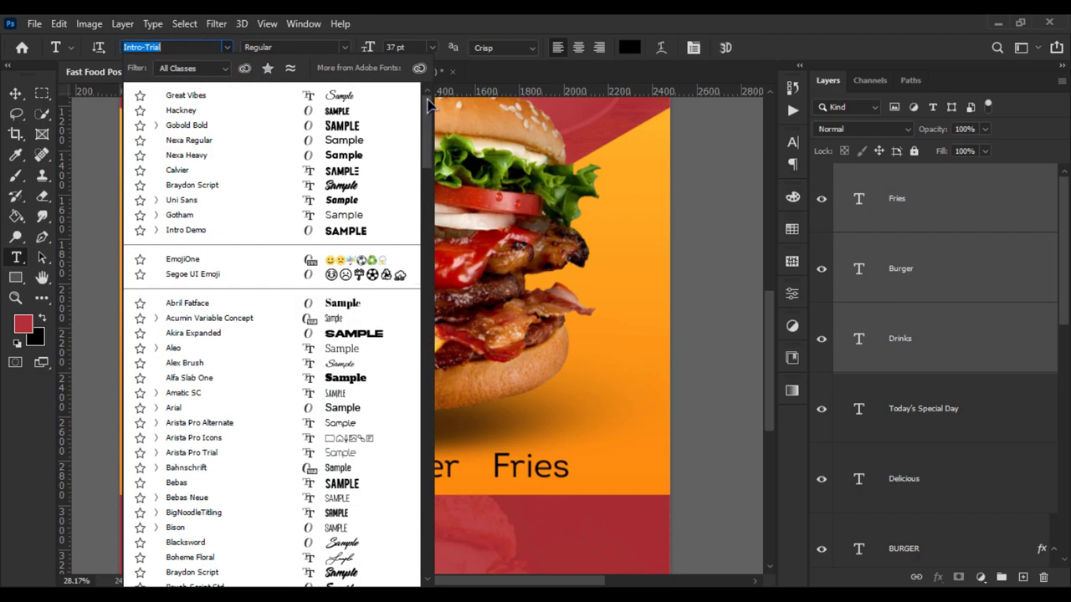
pyautogui.click(306, 109)
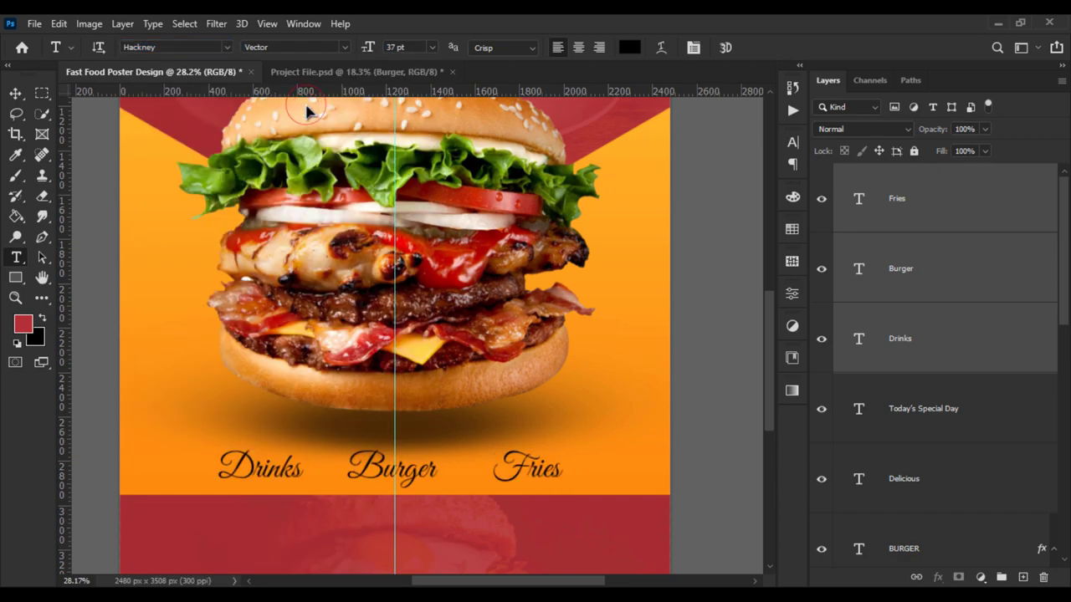
pyautogui.click(226, 48)
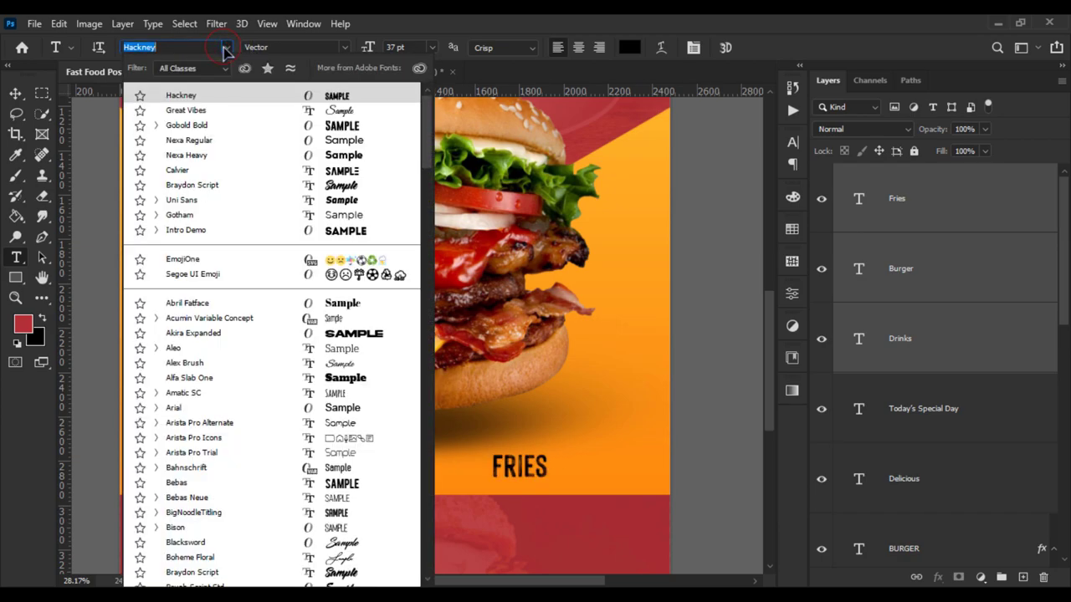
pyautogui.click(241, 97)
pyautogui.click(15, 93)
# Centre the BURGER label horizontally on the poster.
pyautogui.scroll(-1, 385, 427)
pyautogui.scroll(2, 469, 481)
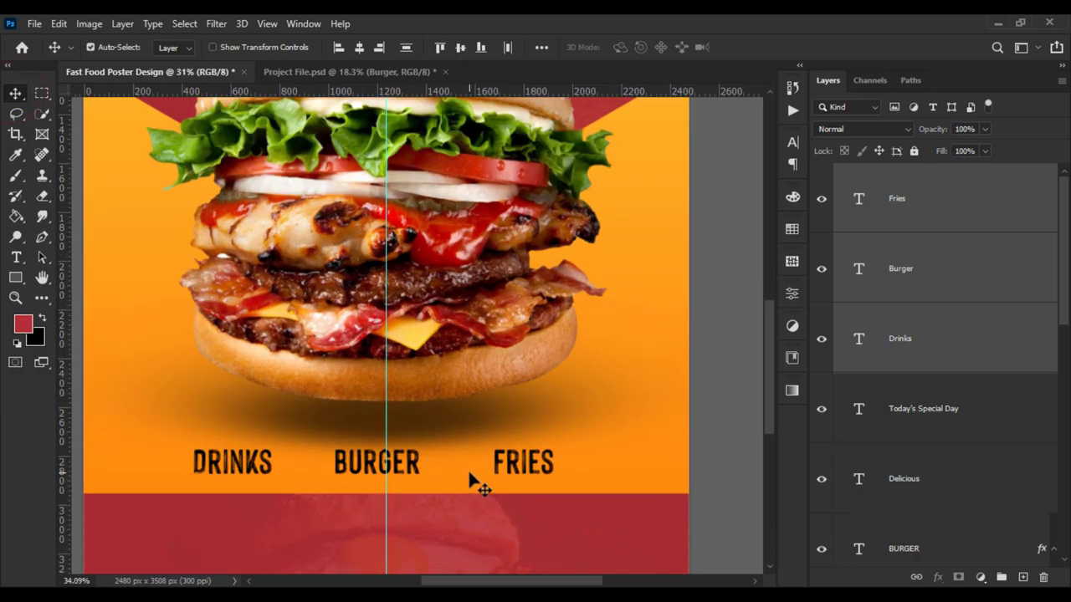
pyautogui.scroll(1, 469, 481)
pyautogui.scroll(-2, 478, 483)
pyautogui.scroll(-1, 485, 485)
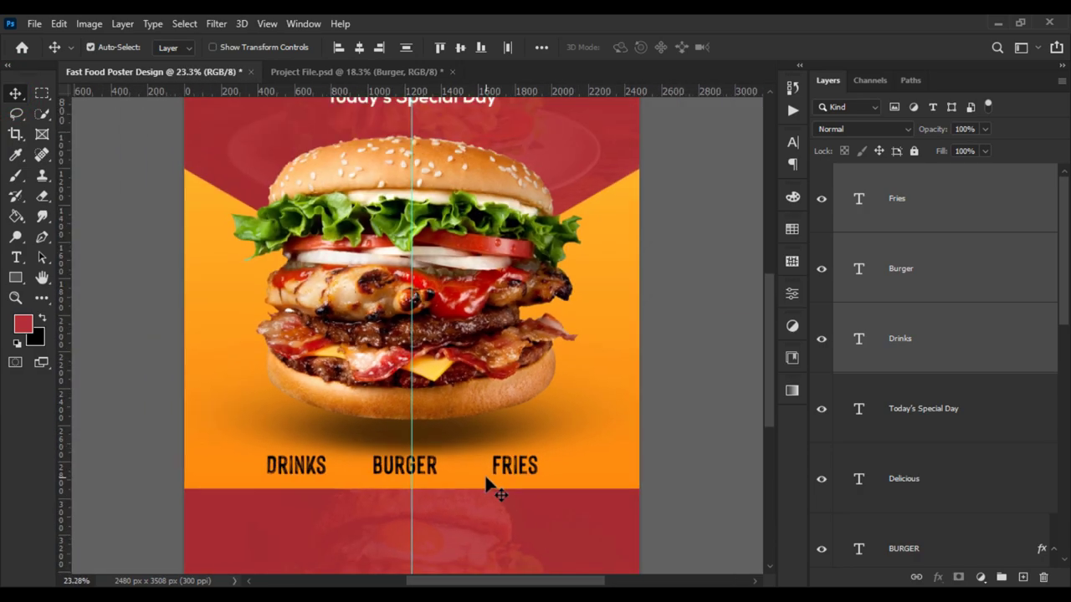
pyautogui.scroll(2, 485, 485)
pyautogui.click(937, 339)
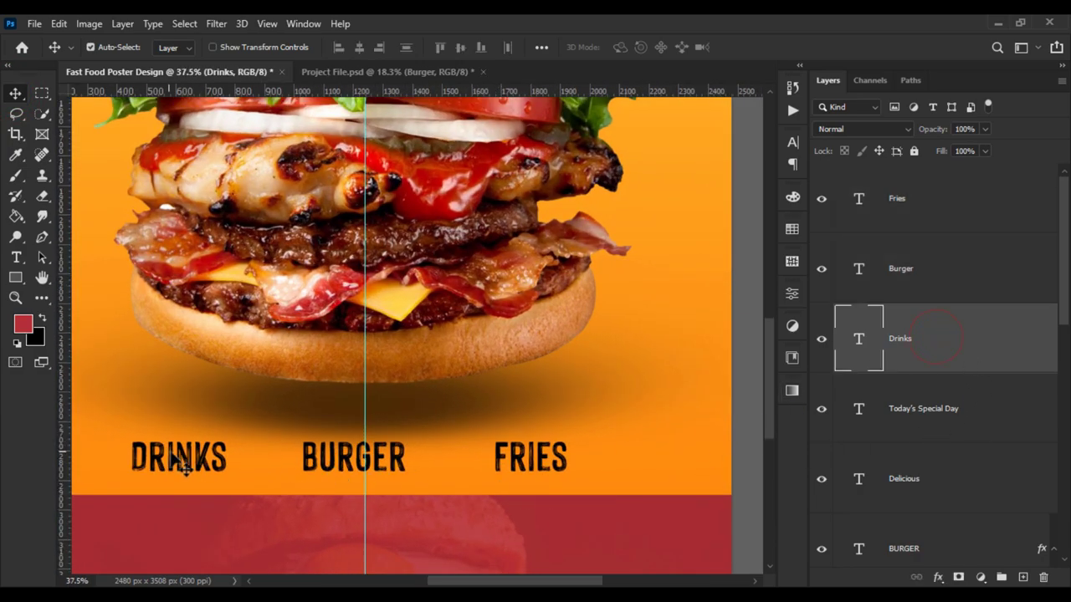
pyautogui.click(920, 270)
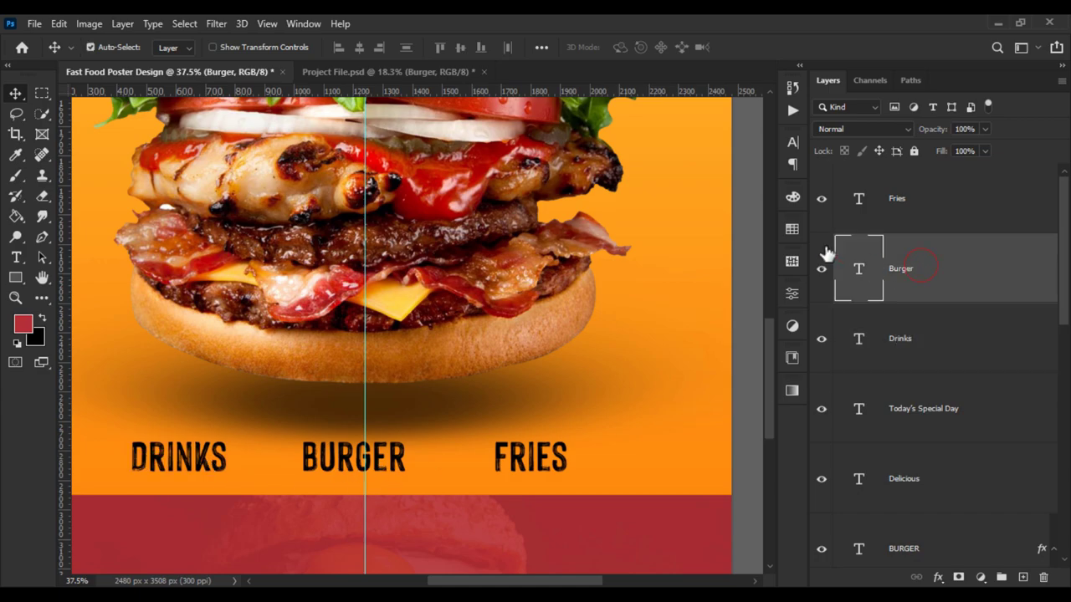
pyautogui.click(359, 48)
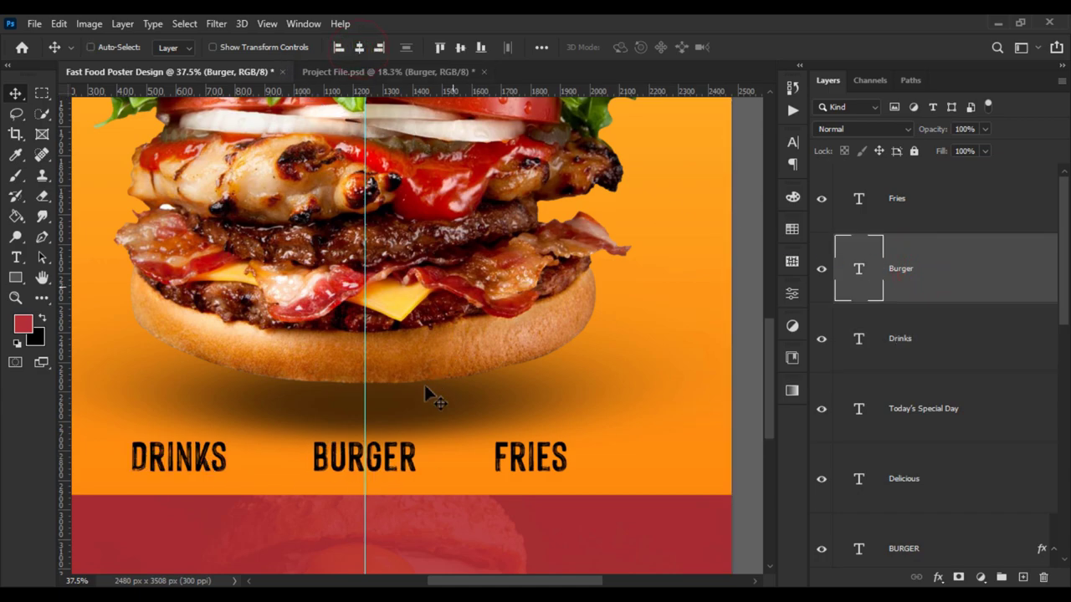
# Move FRIES left and DRINKS right so the three words sit 189 px apart.
pyautogui.scroll(1, 536, 460)
pyautogui.click(874, 222)
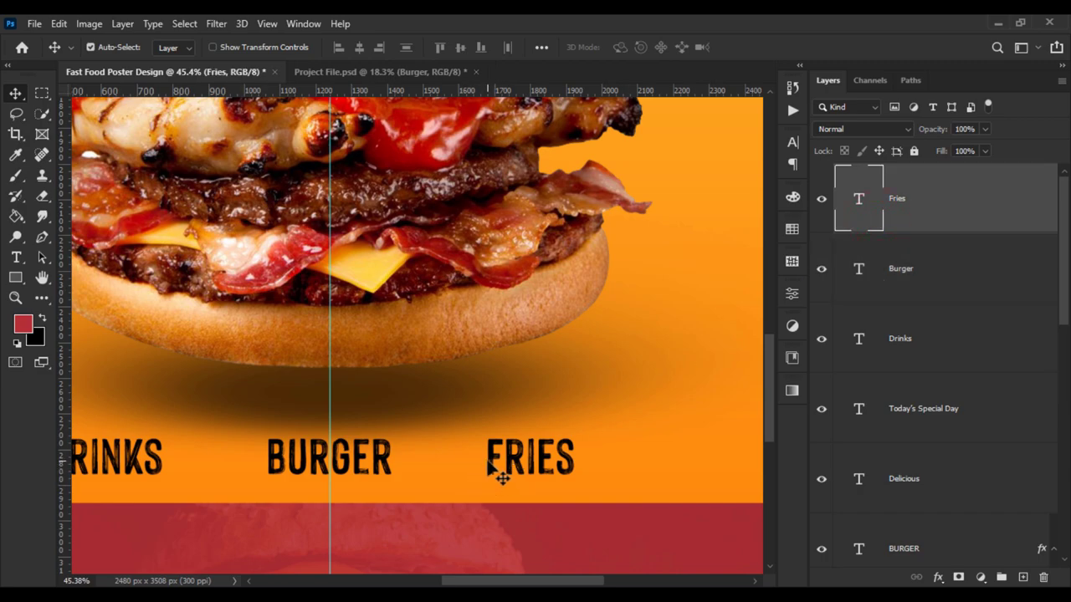
pyautogui.moveTo(502, 477); pyautogui.dragTo(474, 477)
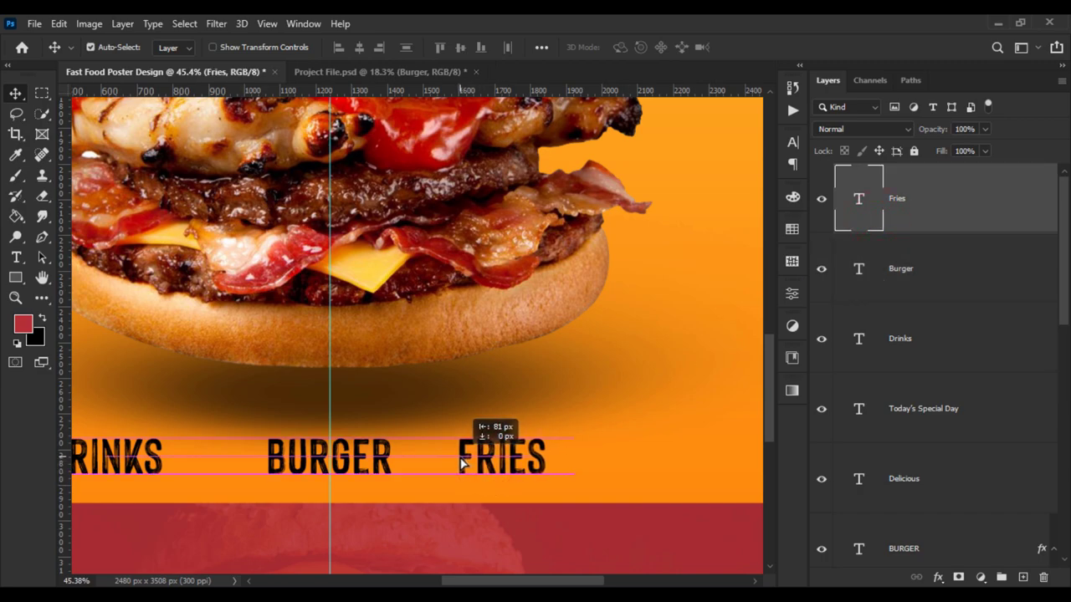
pyautogui.click(898, 335)
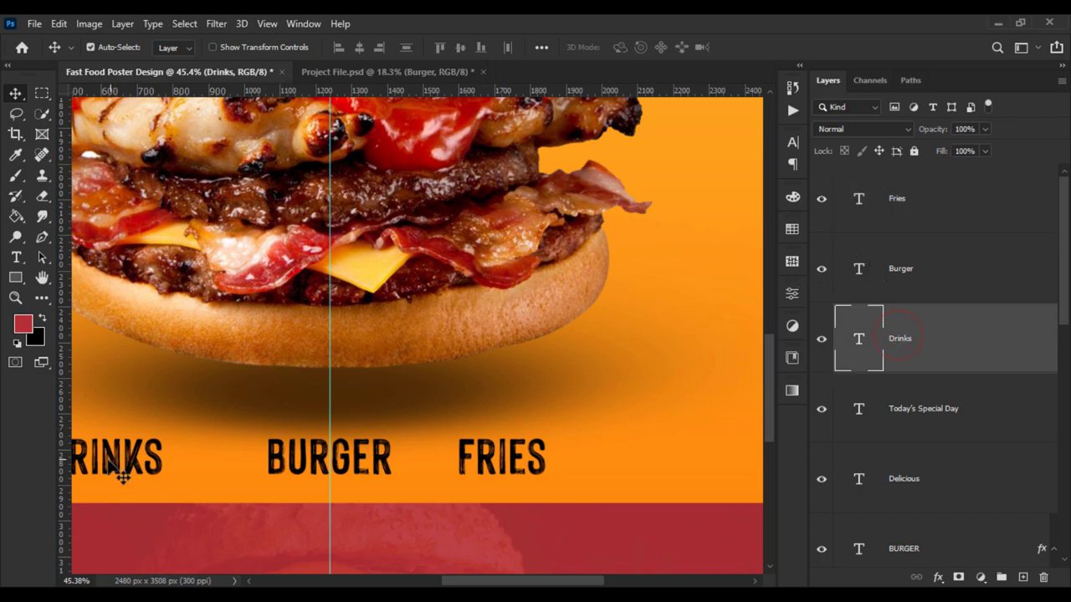
pyautogui.moveTo(154, 471); pyautogui.dragTo(194, 471)
# Draw a small circle between DRINKS and BURGER and fill it black.
pyautogui.moveTo(16, 278); pyautogui.dragTo(83, 307)
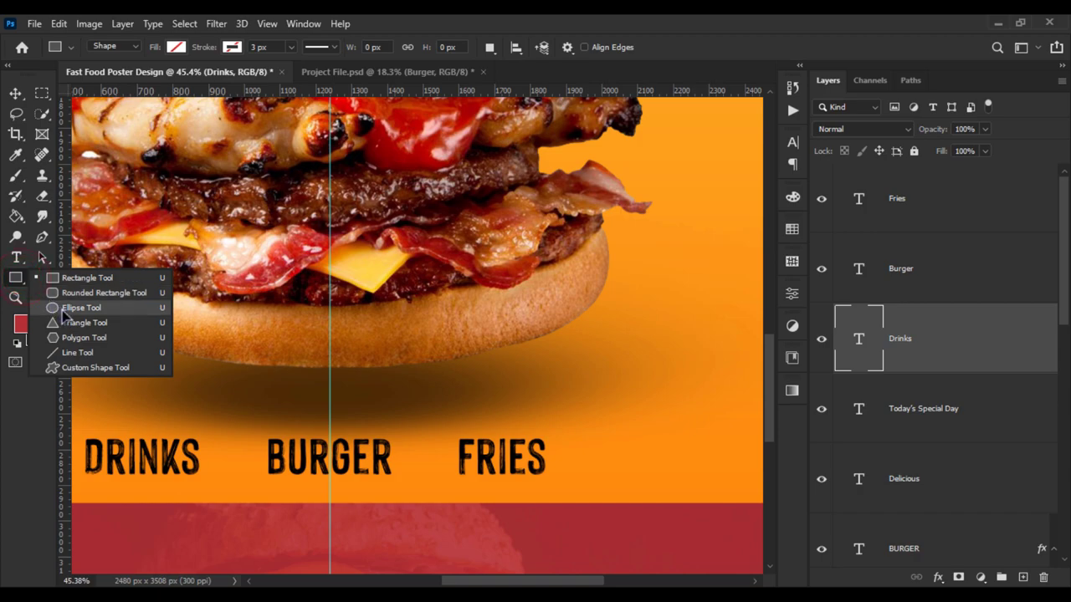
pyautogui.scroll(3, 222, 468)
pyautogui.click(248, 463)
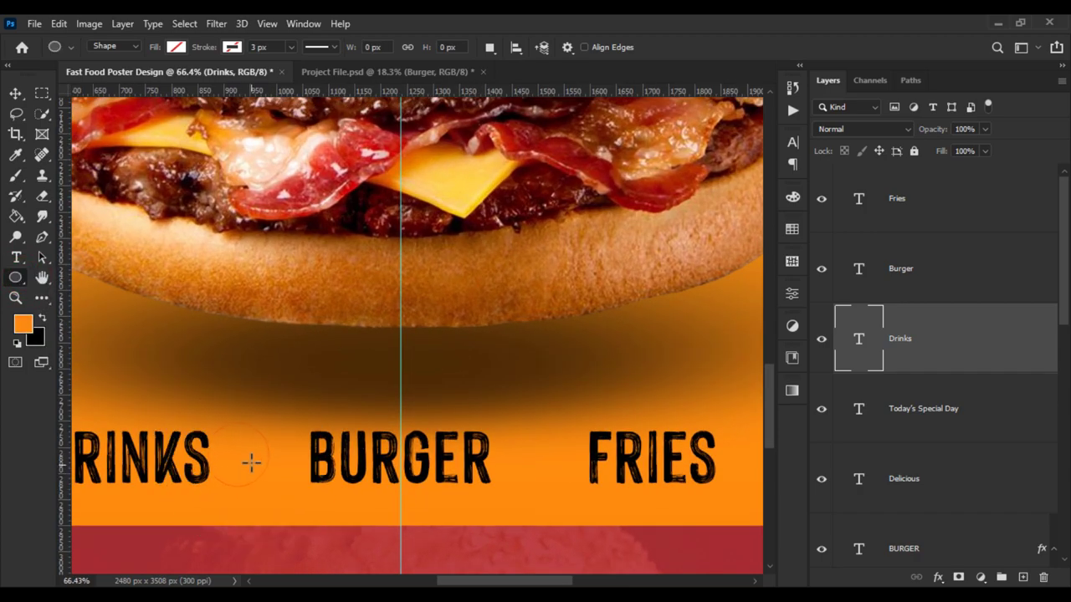
pyautogui.moveTo(250, 457); pyautogui.dragTo(258, 470)
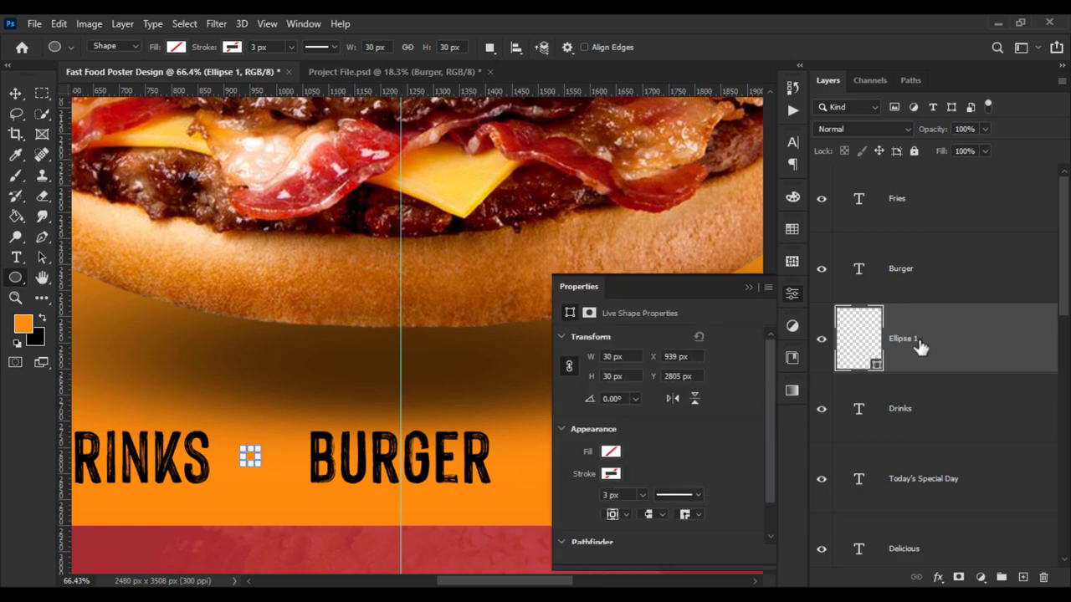
pyautogui.doubleClick(885, 329)
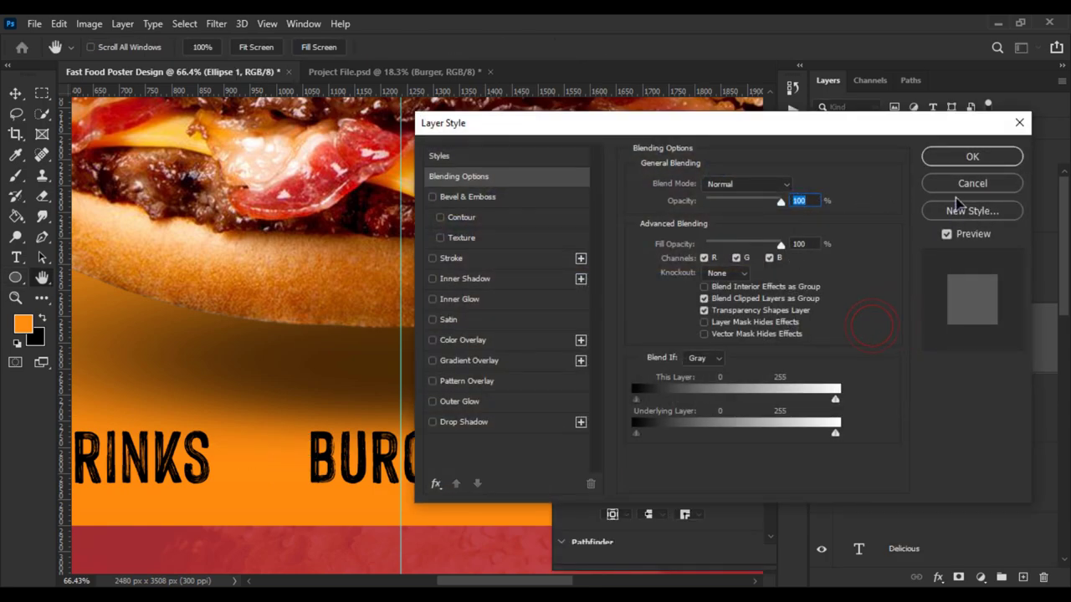
pyautogui.click(962, 186)
pyautogui.doubleClick(854, 338)
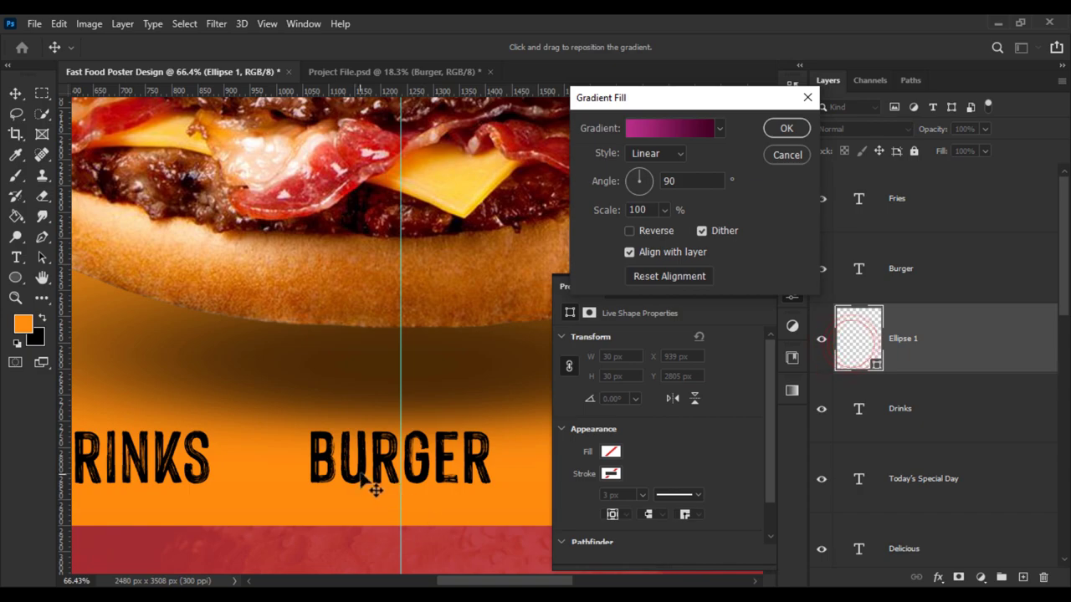
pyautogui.click(784, 155)
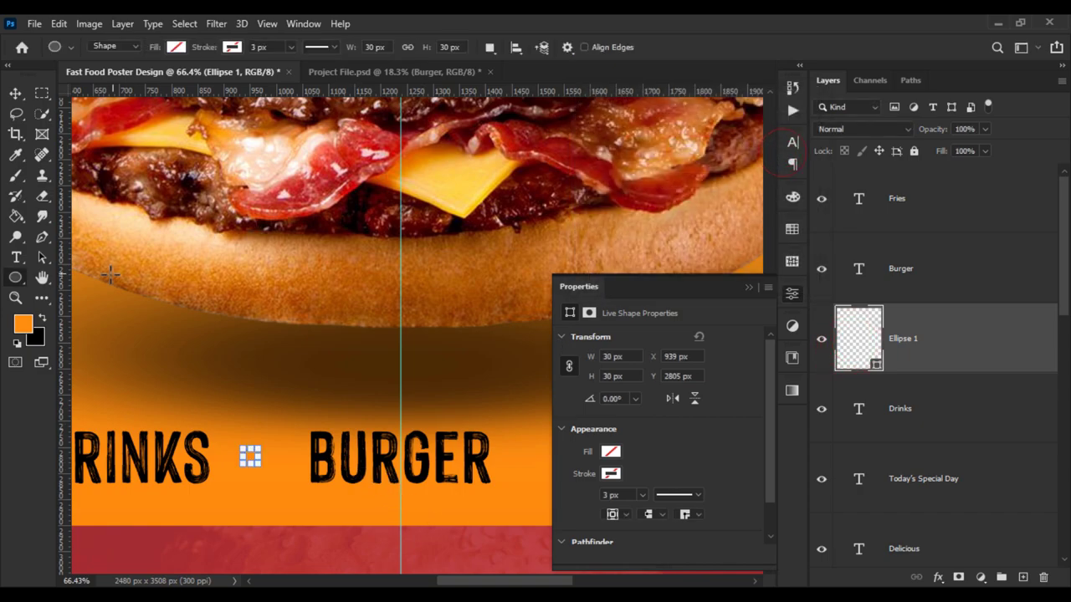
pyautogui.click(176, 47)
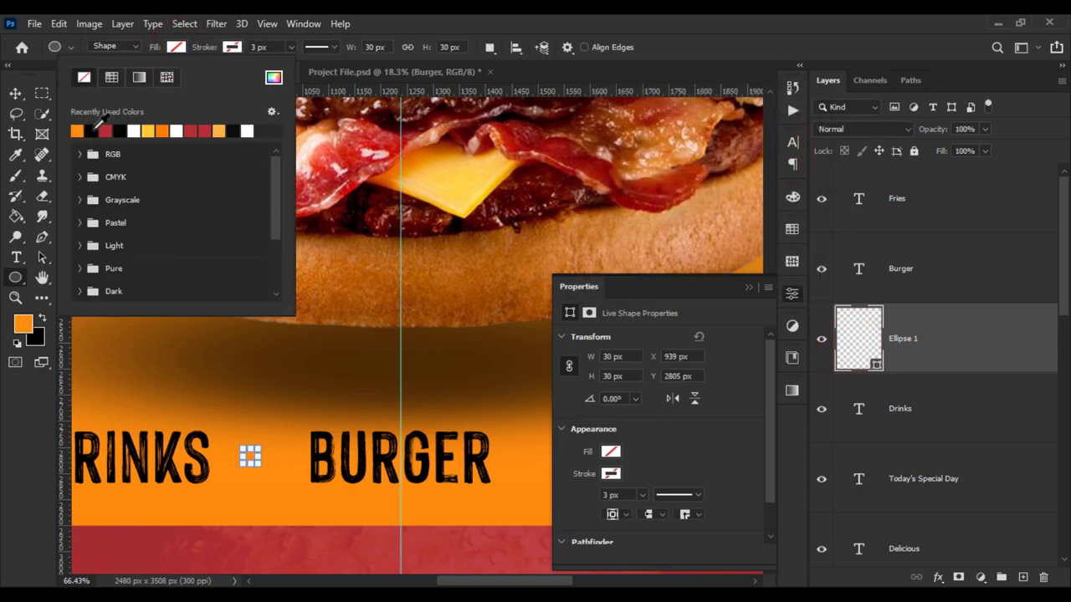
pyautogui.click(91, 131)
# Align the dot between DRINKS and BURGER and copy it between BURGER and FRIES.
pyautogui.press('Escape')
pyautogui.press('v')
pyautogui.scroll(2, 263, 477)
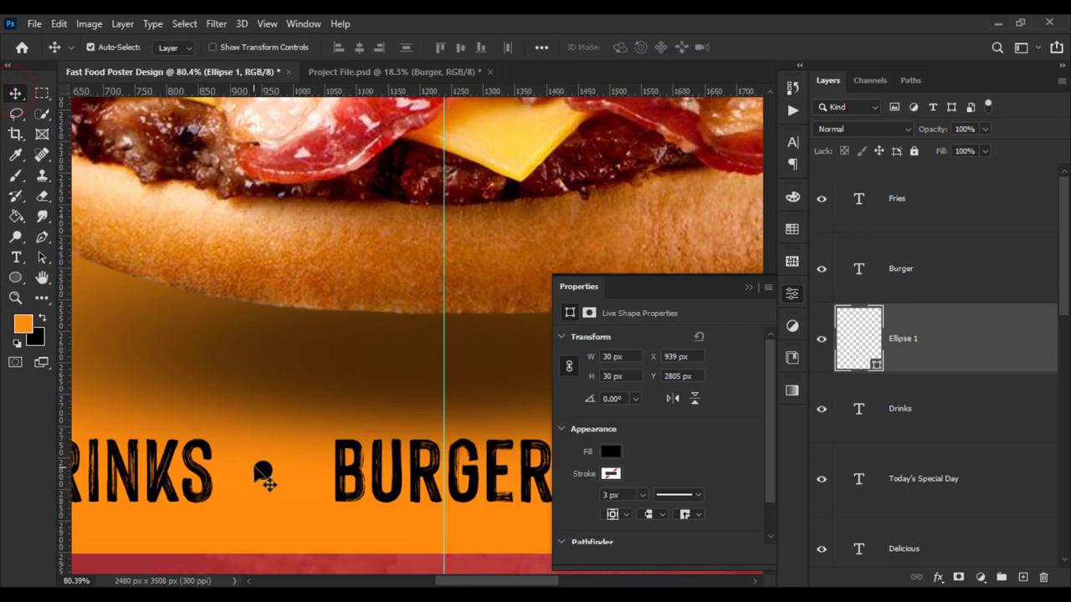
pyautogui.moveTo(263, 477); pyautogui.dragTo(269, 481)
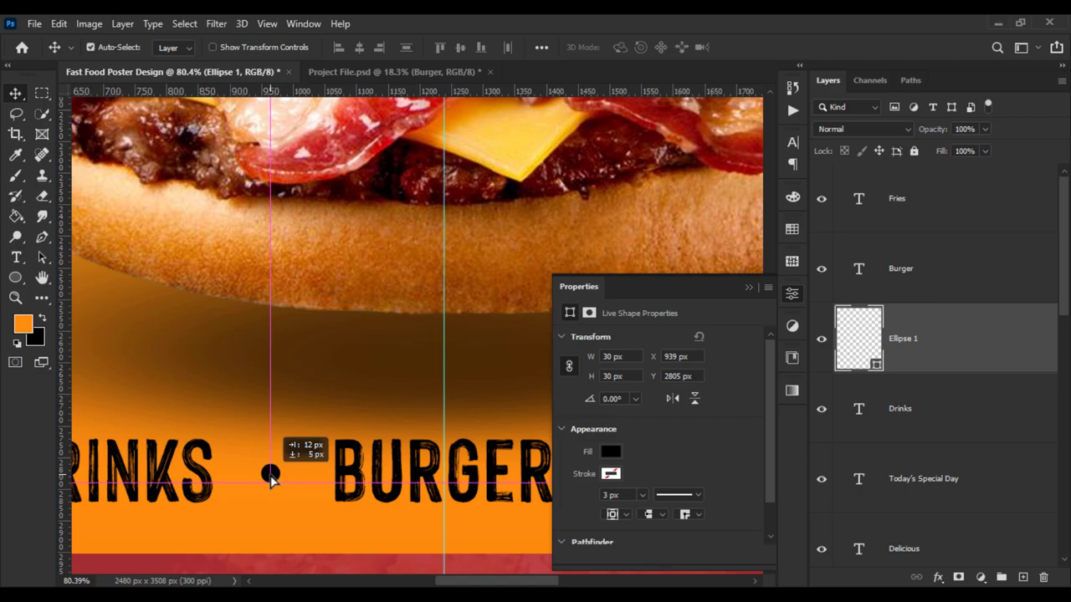
pyautogui.moveTo(270, 481); pyautogui.dragTo(271, 478)
pyautogui.scroll(1, 169, 511)
pyautogui.scroll(-3, 169, 511)
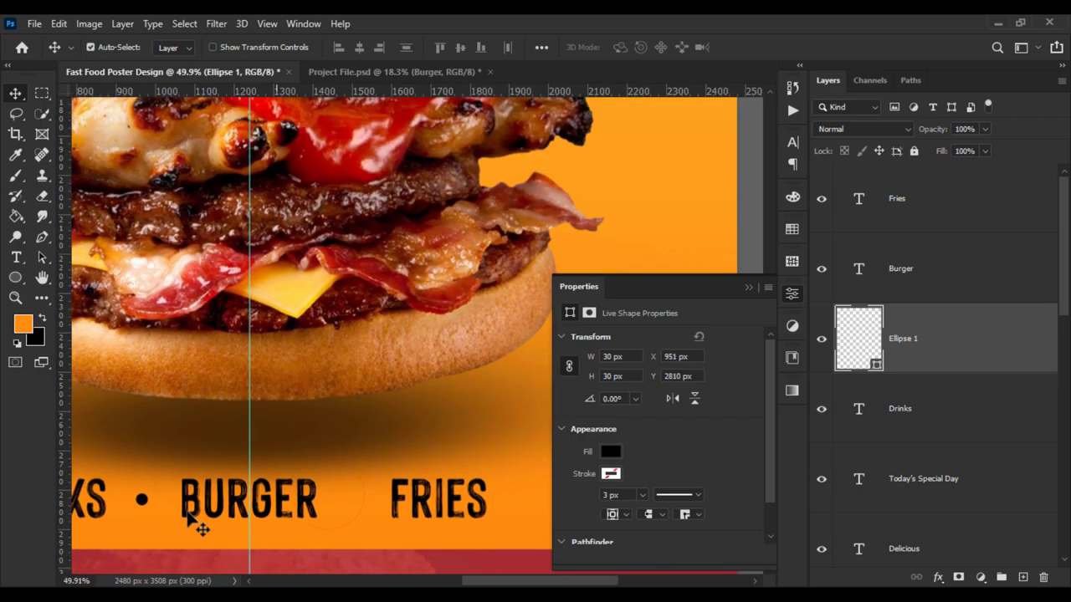
pyautogui.moveTo(144, 500); pyautogui.dragTo(359, 514)
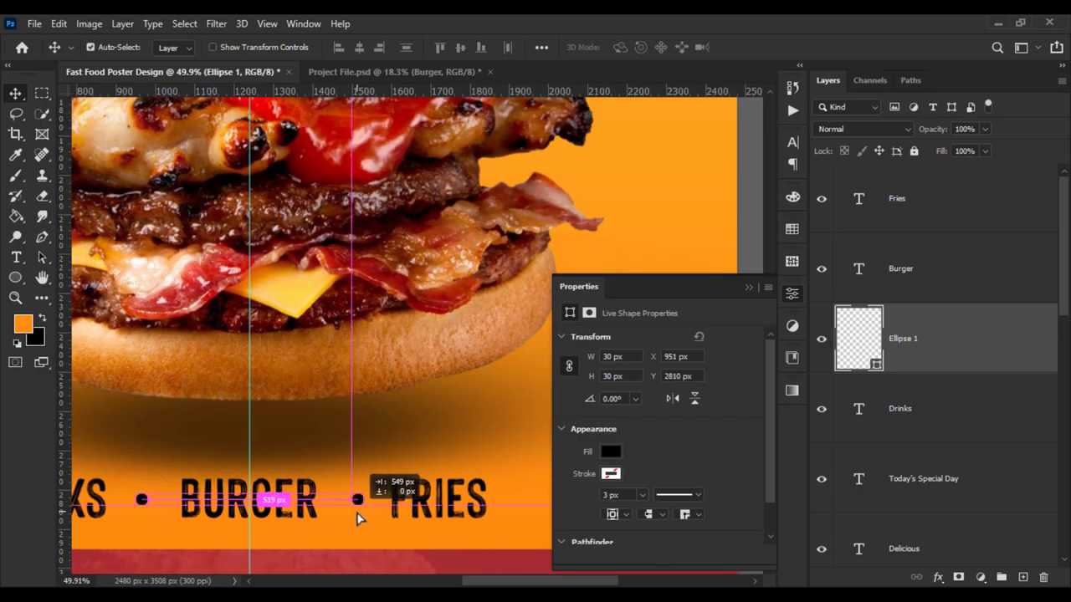
pyautogui.scroll(-3, 390, 521)
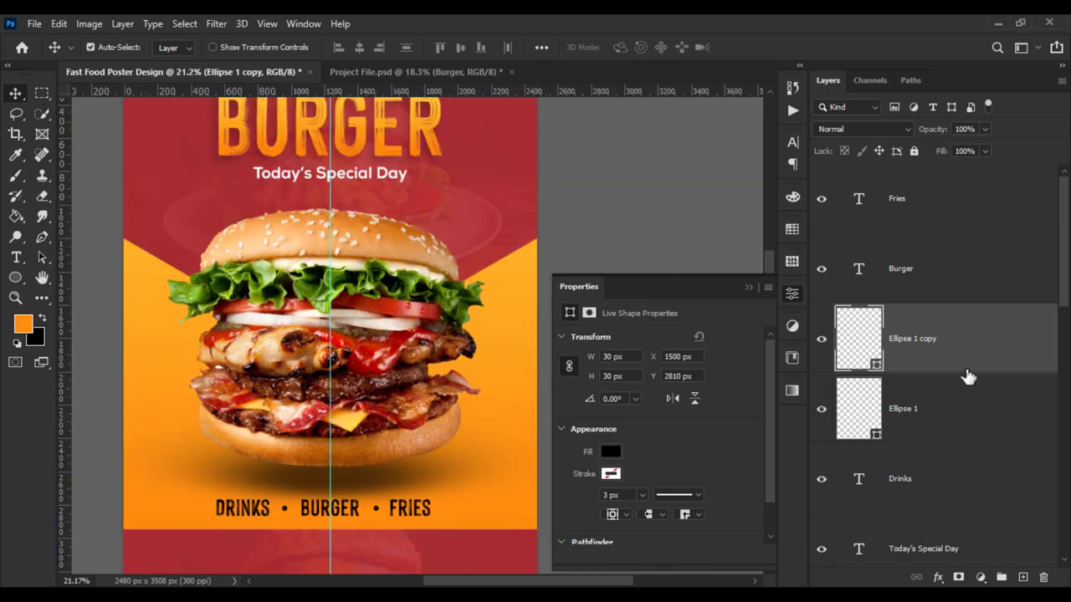
# Group the Fries, Burger, Drinks text and both Ellipse dot layers as 'Special Text'.
pyautogui.keyDown('shift'); pyautogui.click(965, 412); pyautogui.keyUp('shift')
pyautogui.keyDown('shift'); pyautogui.click(958, 217); pyautogui.keyUp('shift')
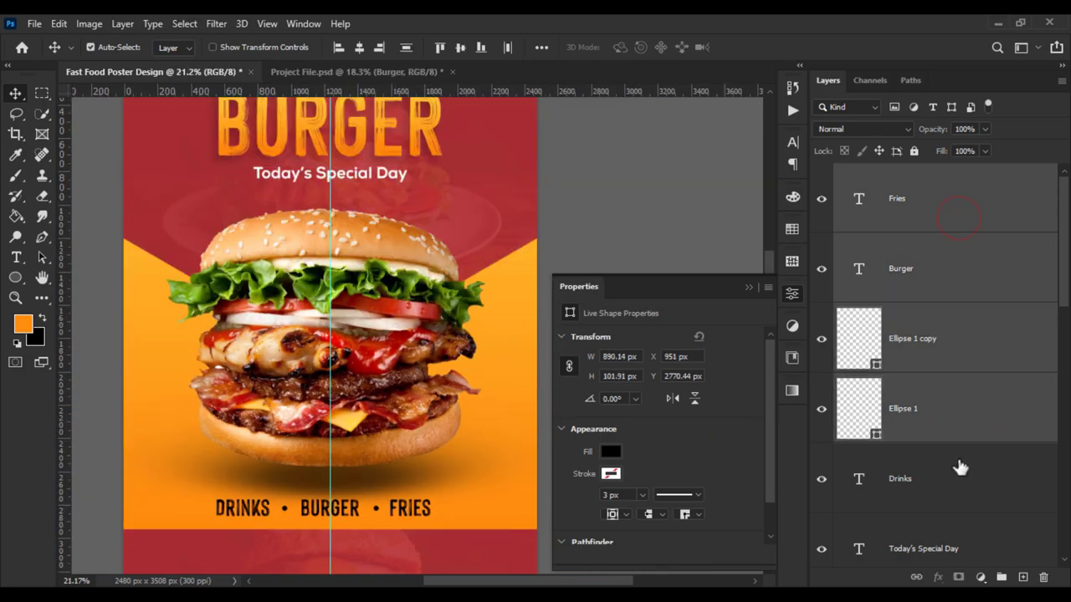
pyautogui.keyDown('shift'); pyautogui.click(954, 477); pyautogui.keyUp('shift')
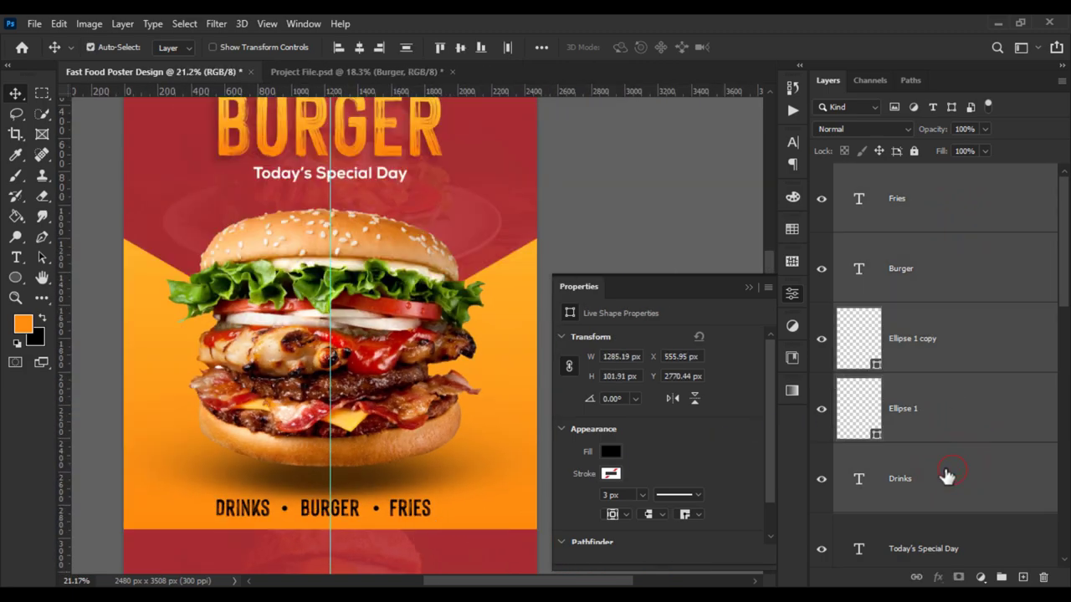
pyautogui.moveTo(946, 476); pyautogui.dragTo(939, 297)
pyautogui.click(931, 202)
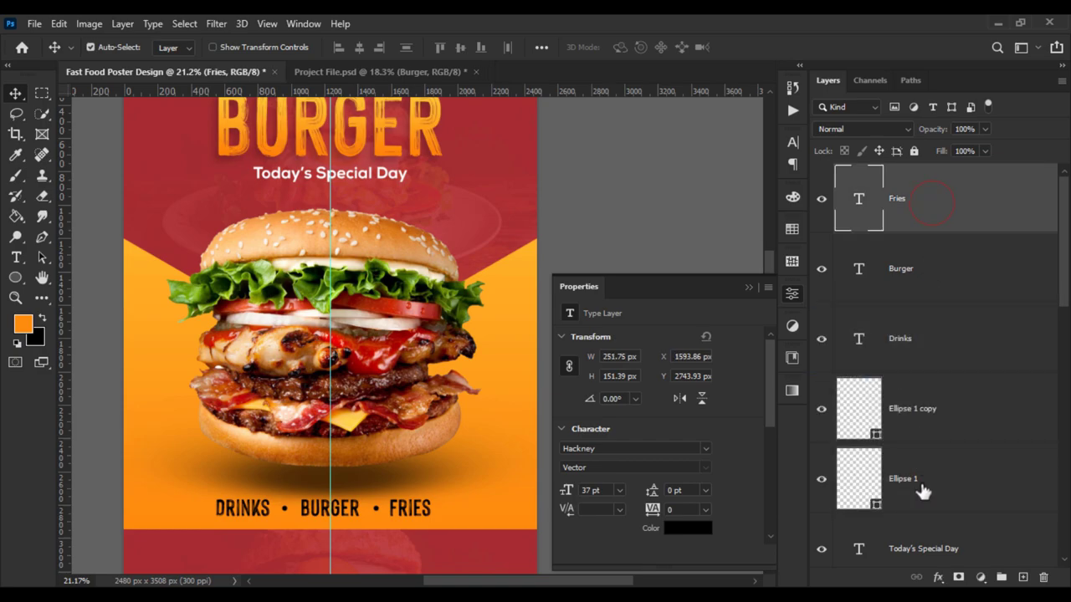
pyautogui.keyDown('shift'); pyautogui.click(924, 494); pyautogui.keyUp('shift')
pyautogui.click(1000, 577)
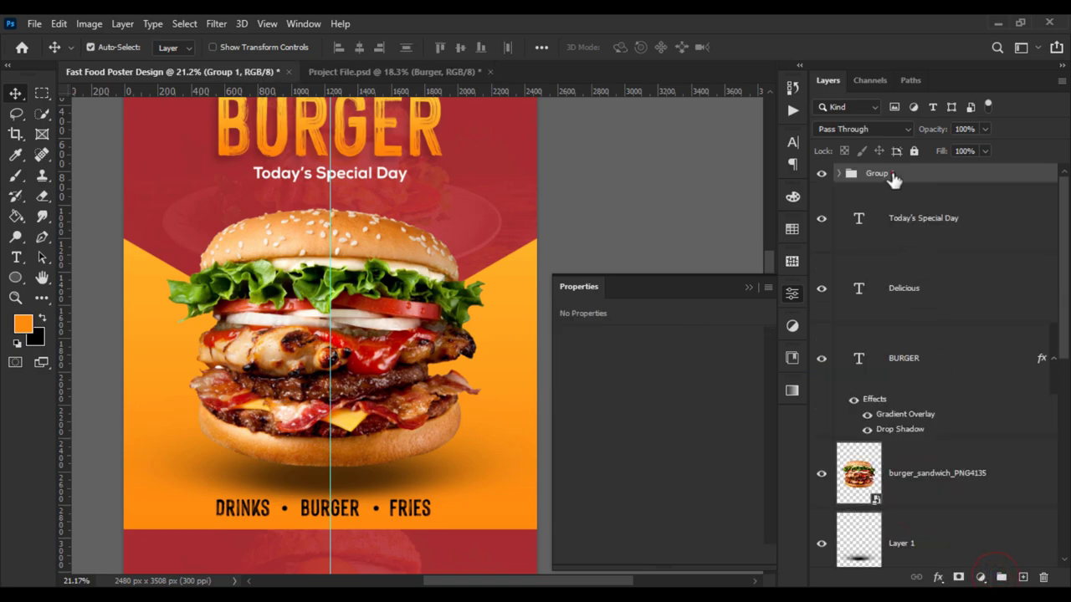
pyautogui.doubleClick(892, 174)
pyautogui.press('Return')
# Centre the menu row horizontally on the canvas and collapse the Properties panel.
pyautogui.hotkey('ctrl', 'a')
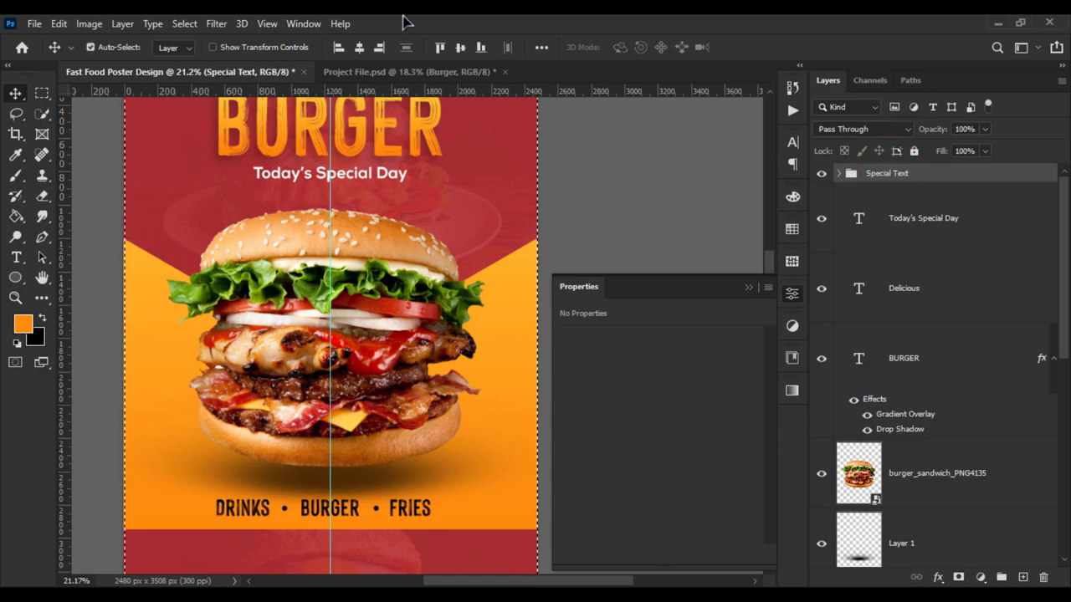
pyautogui.click(359, 47)
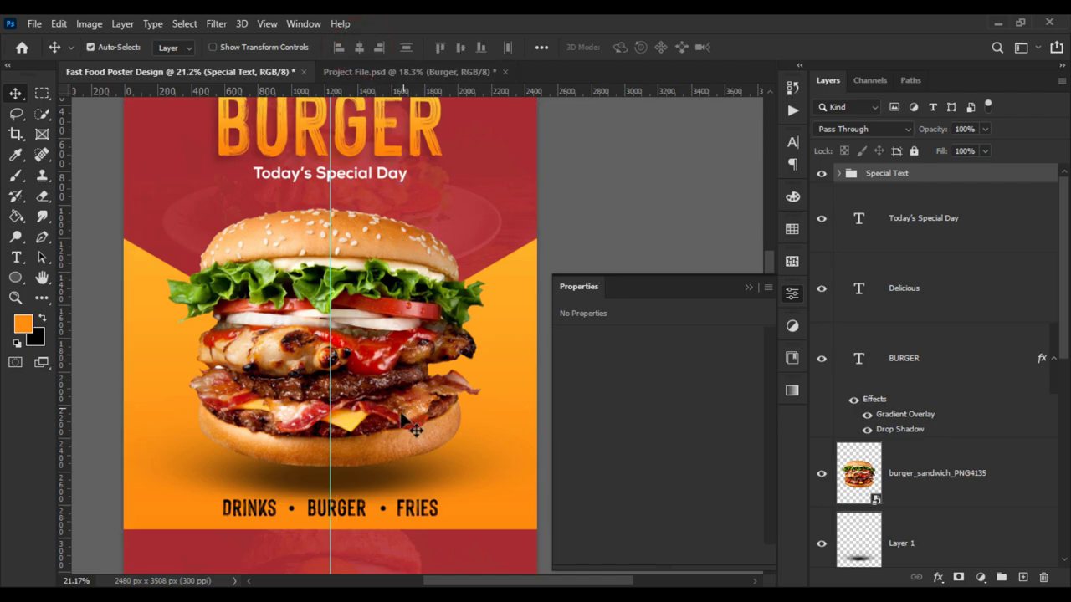
pyautogui.hotkey('ctrl', 'd')
pyautogui.hotkey('ctrl', '0')
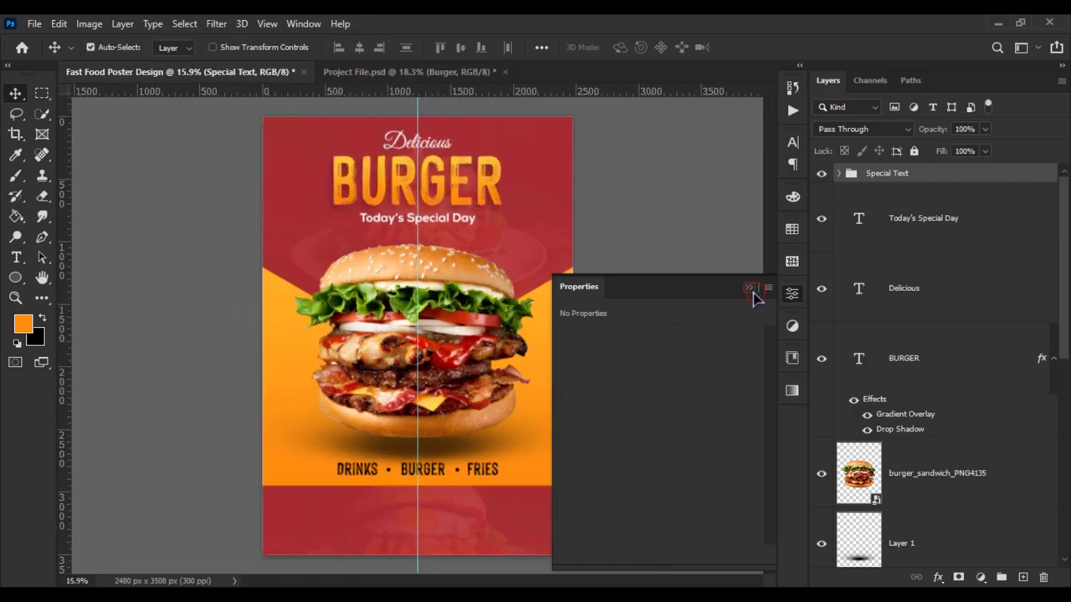
pyautogui.click(751, 289)
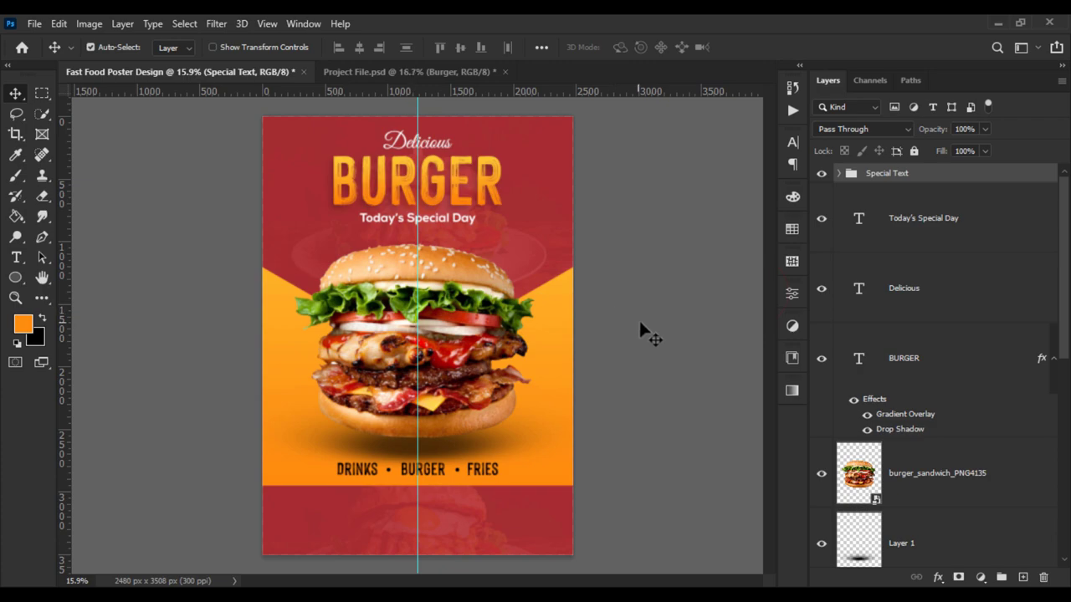
pyautogui.click(913, 472)
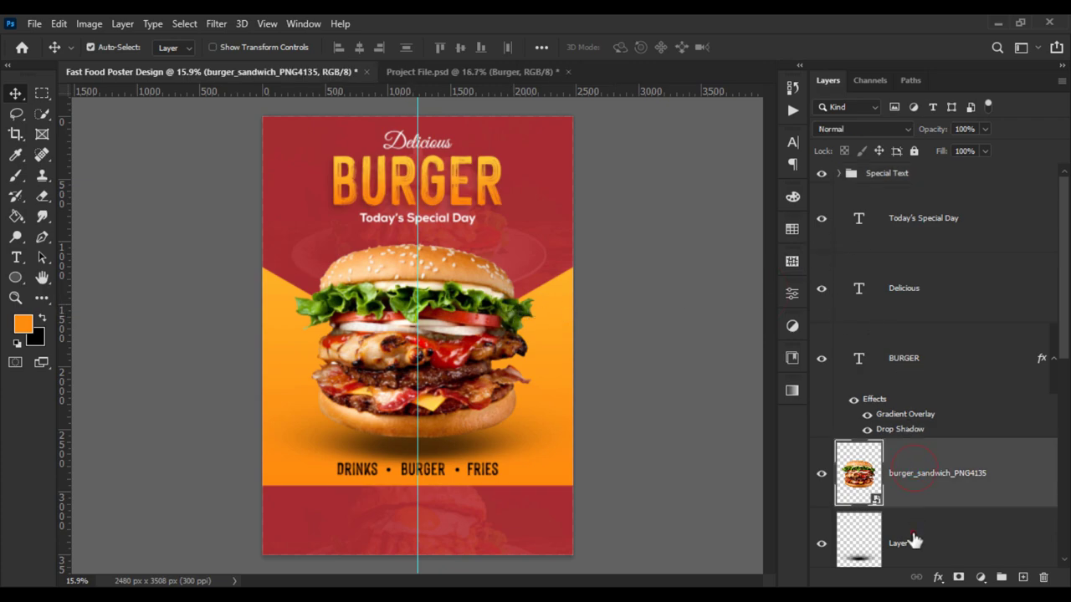
# Scale the burger photo proportionally to about 96% and move it up slightly.
pyautogui.hotkey('ctrl', 't')
pyautogui.scroll(1, 411, 473)
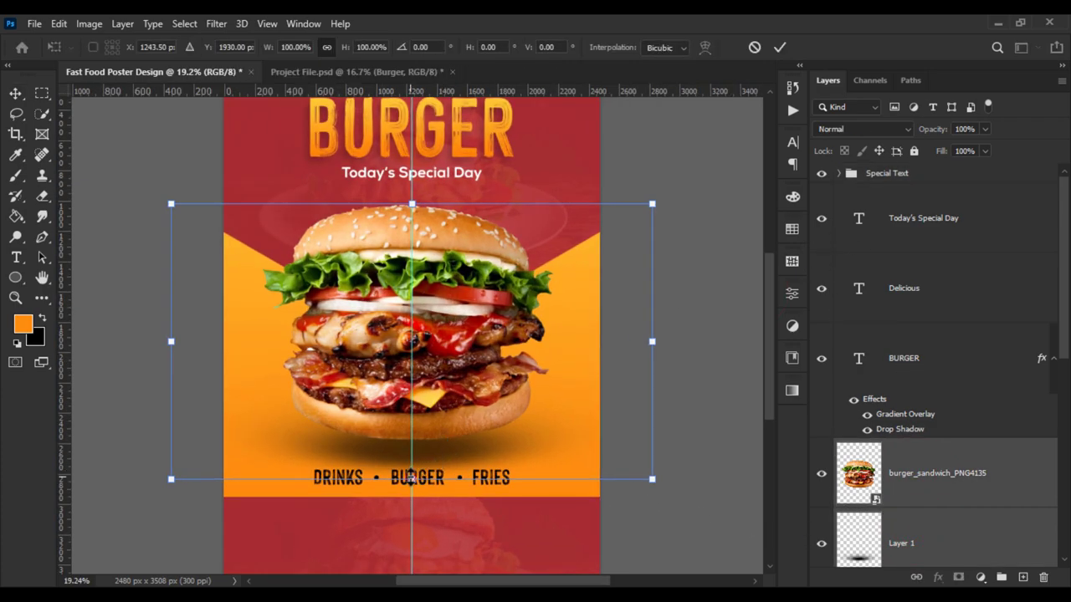
pyautogui.moveTo(411, 479); pyautogui.dragTo(409, 462)
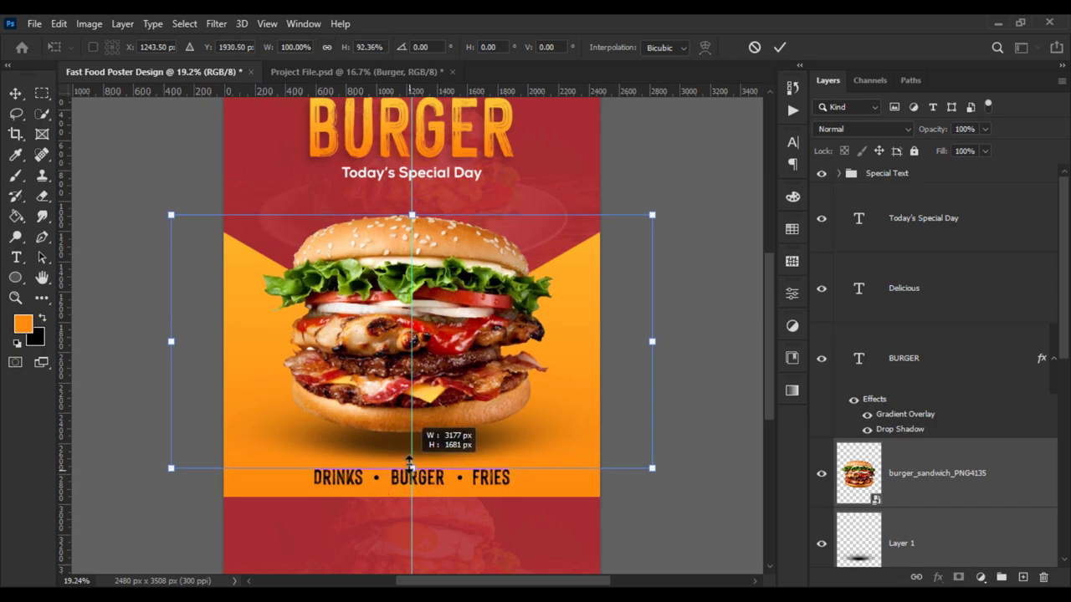
pyautogui.hotkey('ctrl', 'z')
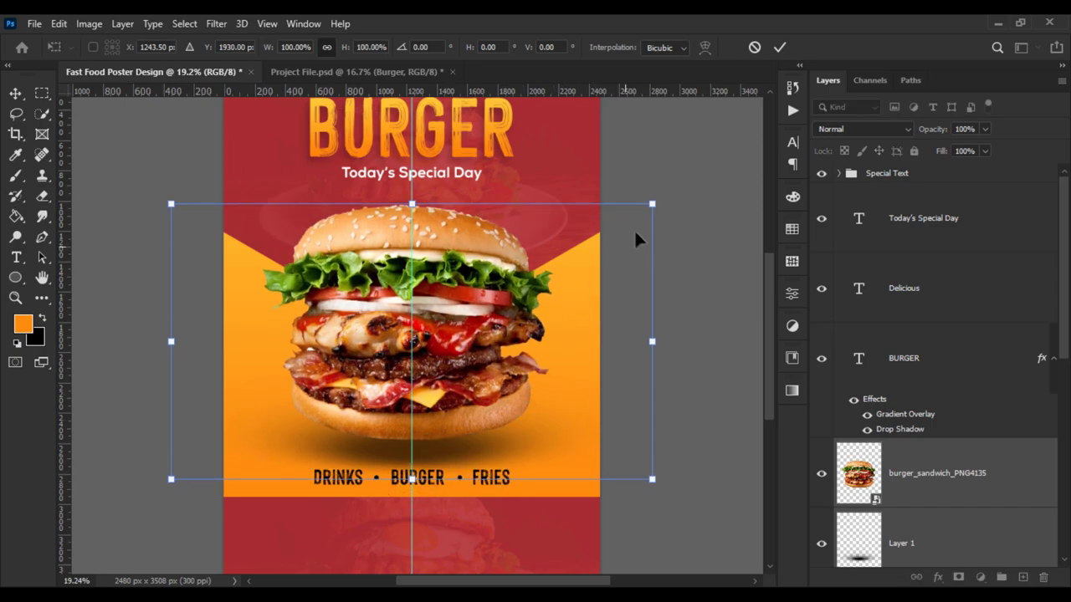
pyautogui.moveTo(652, 202); pyautogui.dragTo(642, 210)
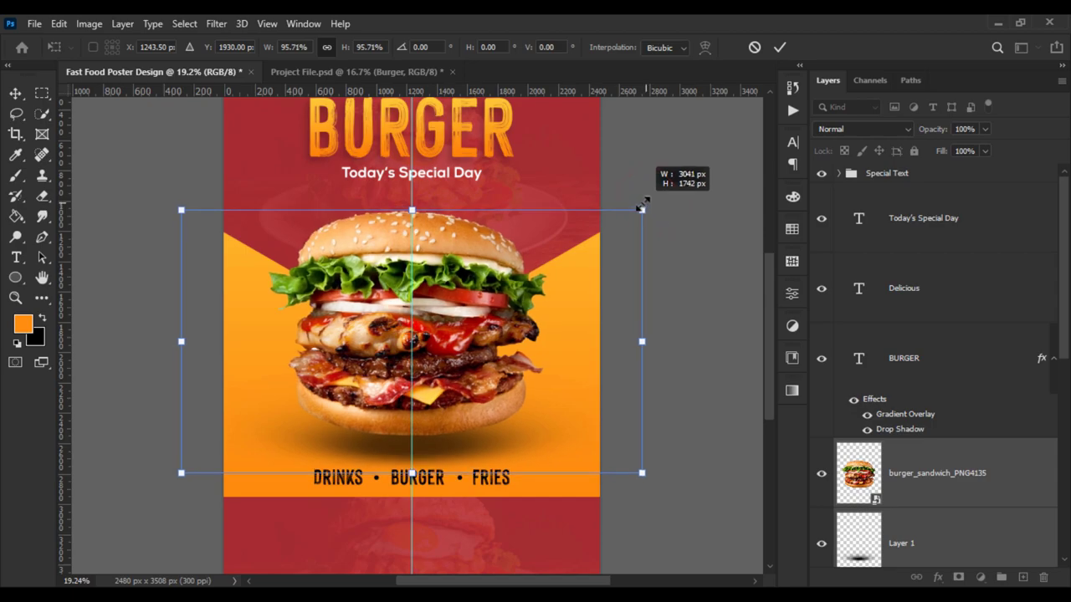
pyautogui.moveTo(453, 312); pyautogui.dragTo(457, 306)
pyautogui.moveTo(459, 305); pyautogui.dragTo(455, 297)
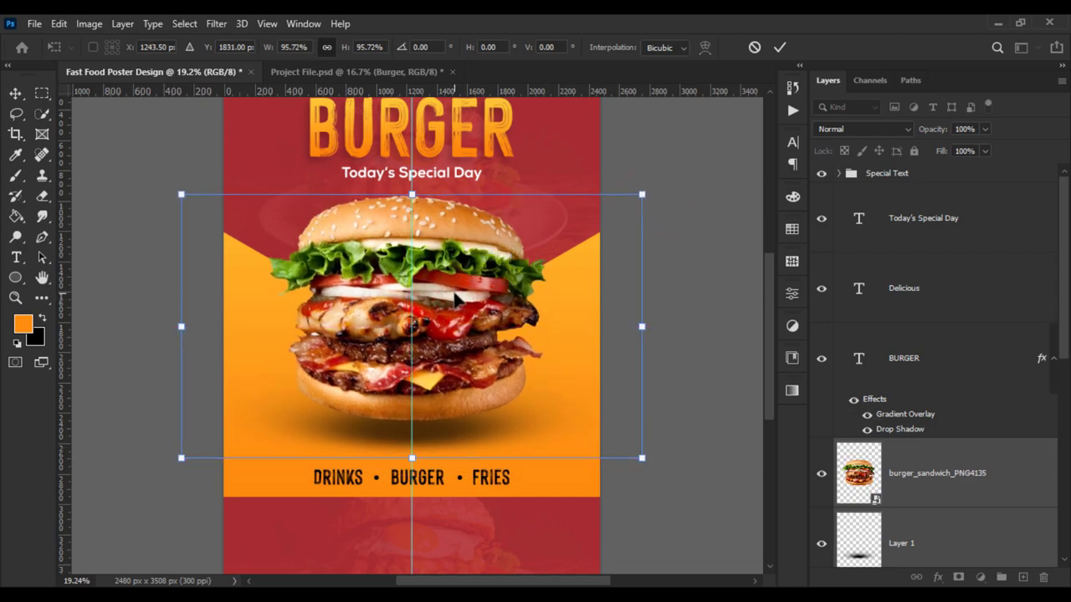
pyautogui.press('Return')
# Enlarge the Special Text menu row to roughly 115%, raising it slightly.
pyautogui.click(904, 333)
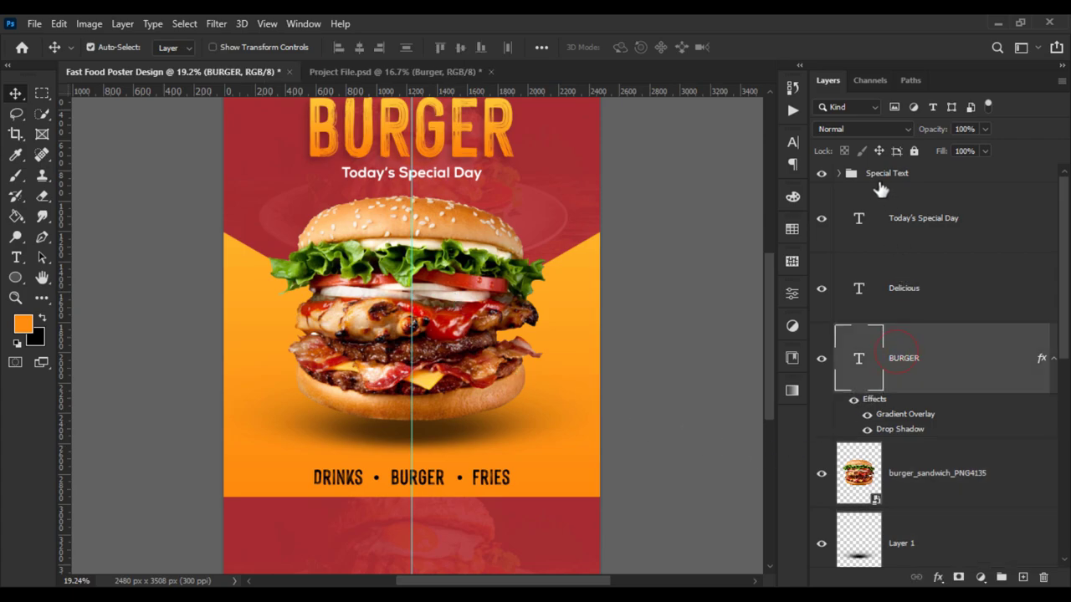
pyautogui.click(882, 176)
pyautogui.hotkey('ctrl', 't')
pyautogui.scroll(1, 522, 458)
pyautogui.moveTo(511, 467)
pyautogui.mouseDown()
pyautogui.moveTo(524, 465)
pyautogui.moveTo(493, 481)
pyautogui.mouseUp()
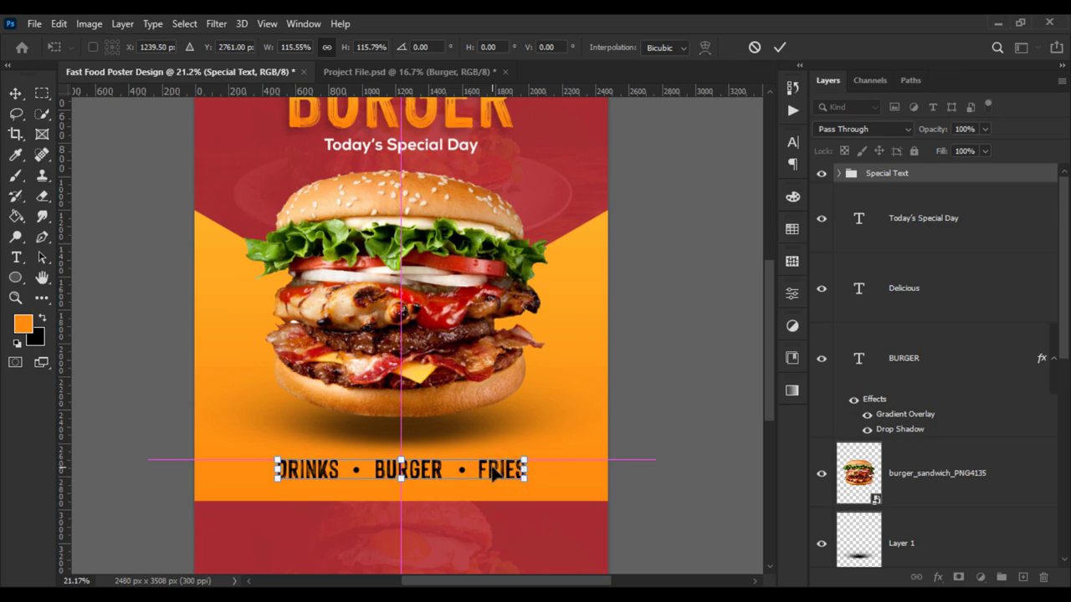
pyautogui.press('Return')
pyautogui.hotkey('ctrl', '0')
pyautogui.hotkey('ctrl', '+')
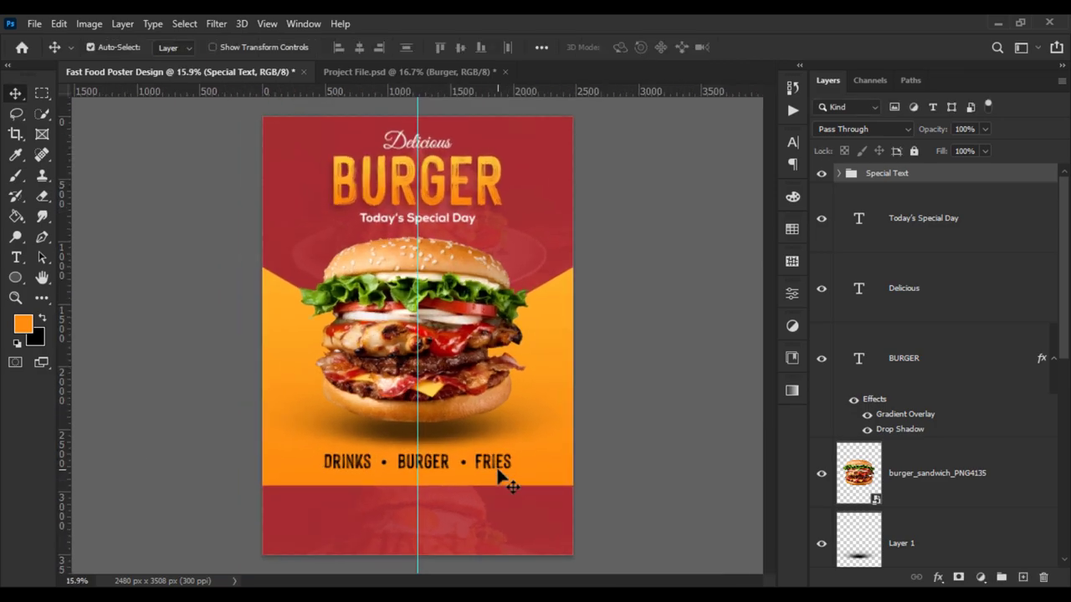
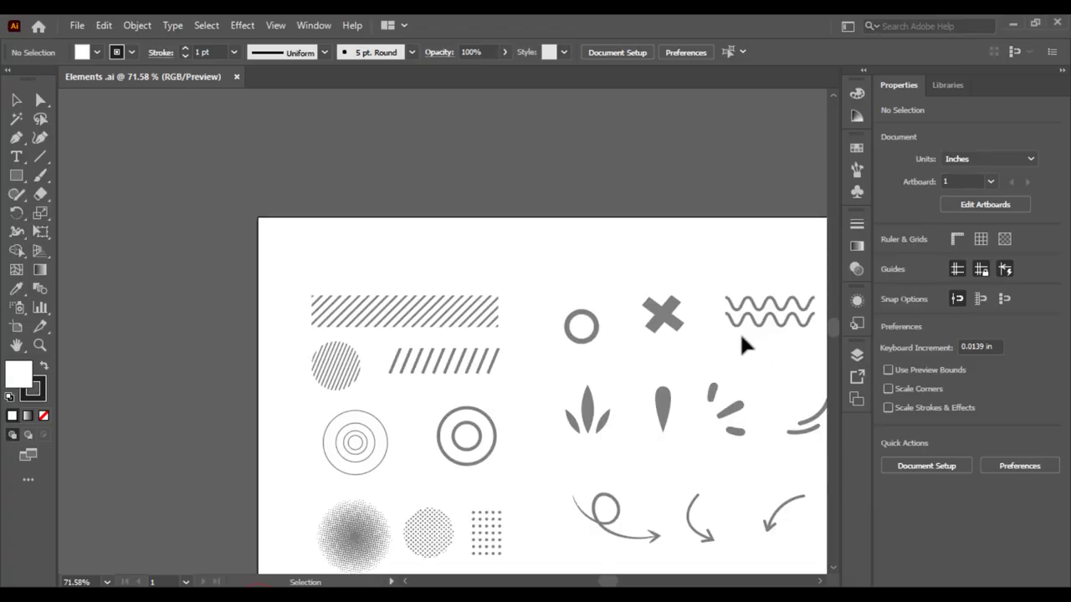
# Copy the grey teardrop accent from the Illustrator elements sheet.
pyautogui.scroll(-3, 712, 351)
pyautogui.hscroll(3, 711, 352)
pyautogui.click(594, 339)
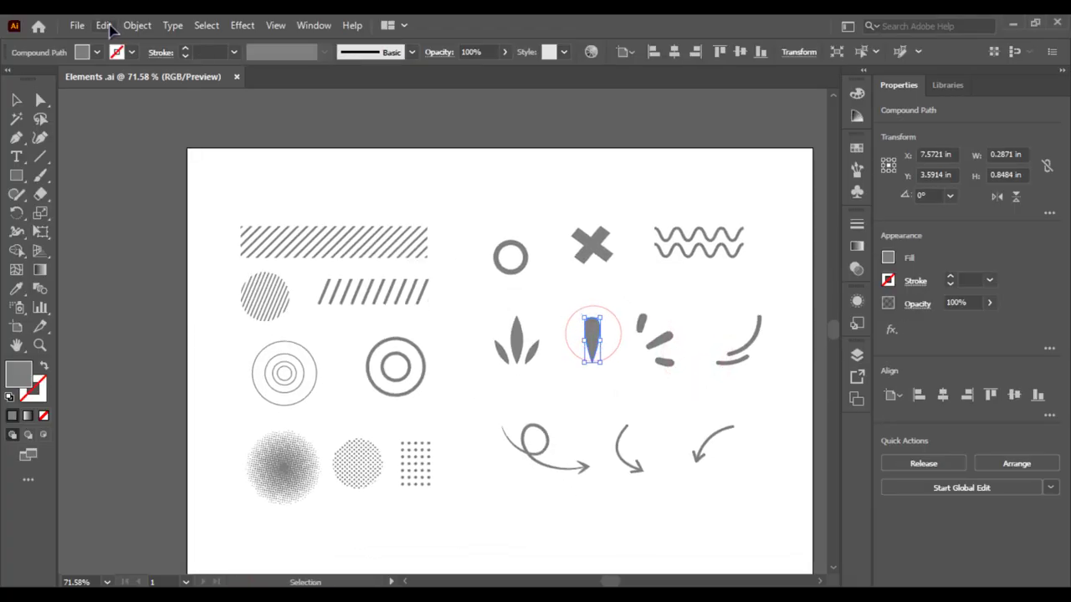
pyautogui.click(109, 26)
pyautogui.click(132, 100)
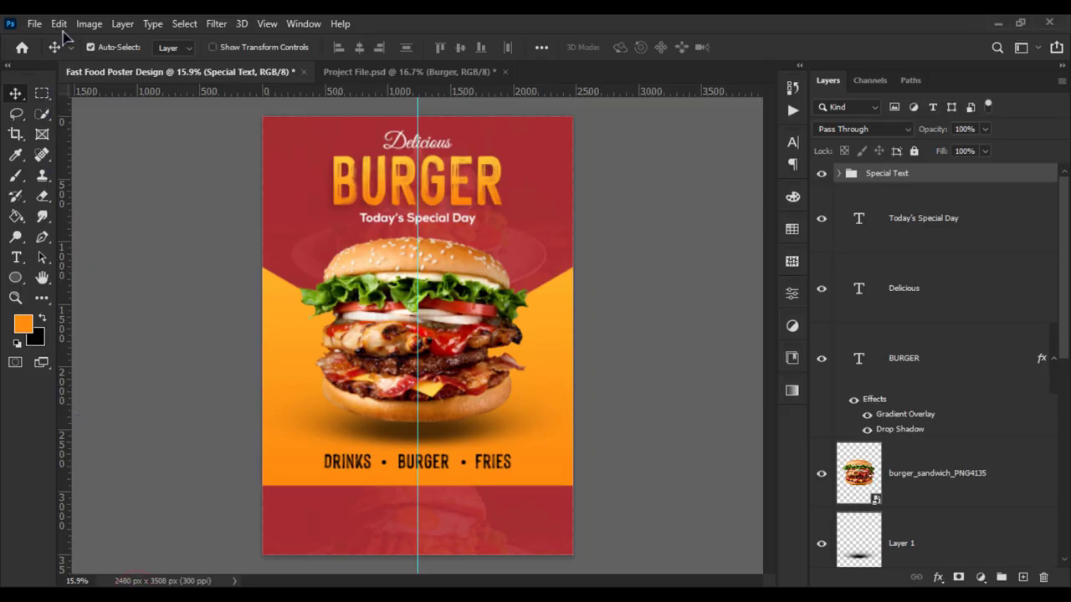
pyautogui.click(60, 25)
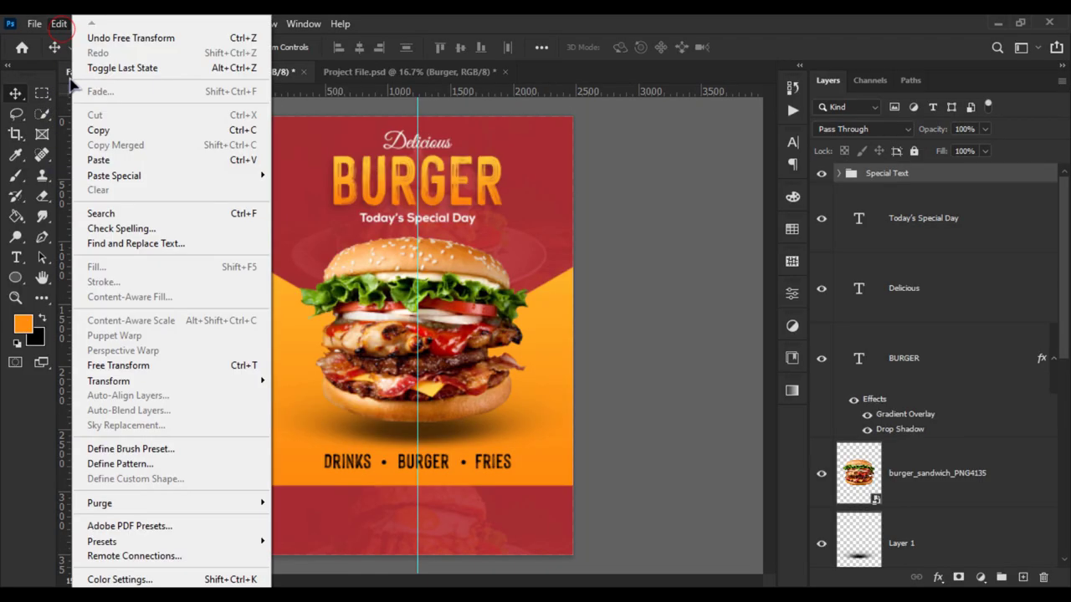
# Paste the teardrop as a shape layer, rotated 90° and placed right of Today's Special Day.
pyautogui.click(97, 160)
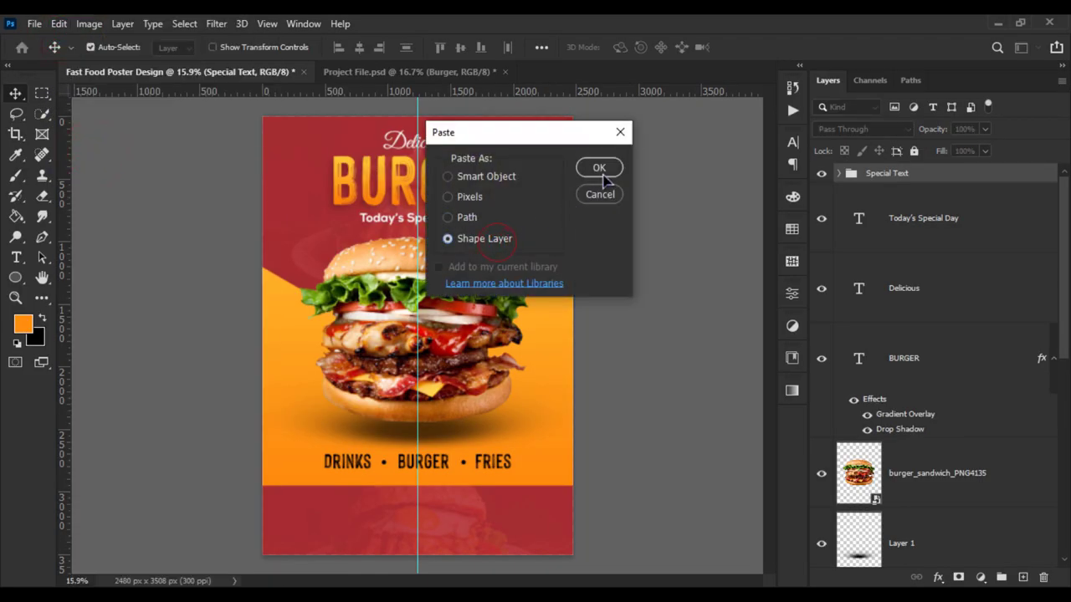
pyautogui.click(602, 171)
pyautogui.scroll(2, 494, 237)
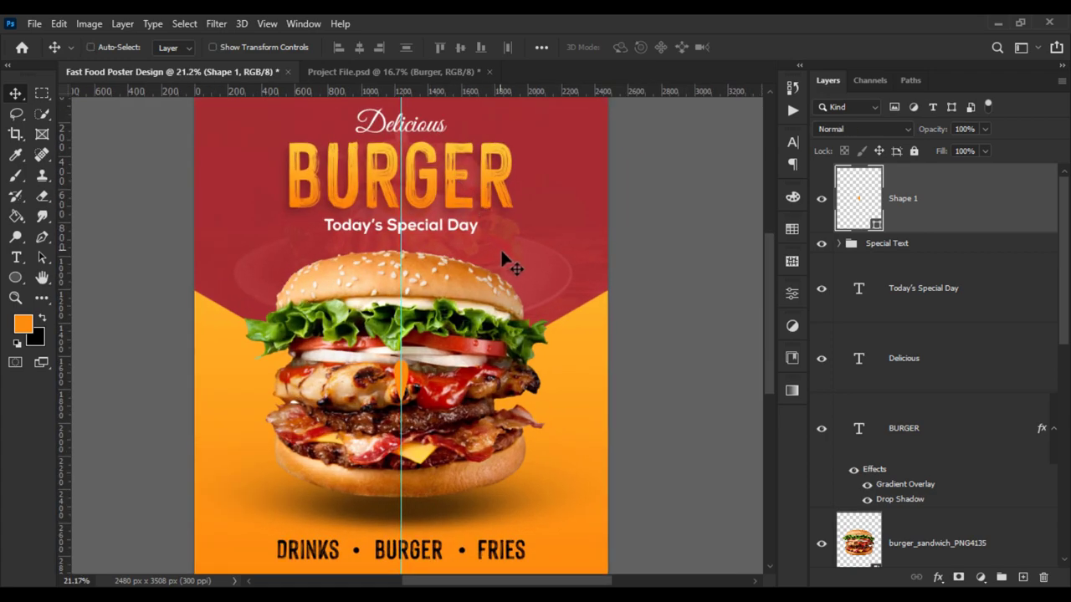
pyautogui.hotkey('ctrl', 't')
pyautogui.scroll(1, 501, 248)
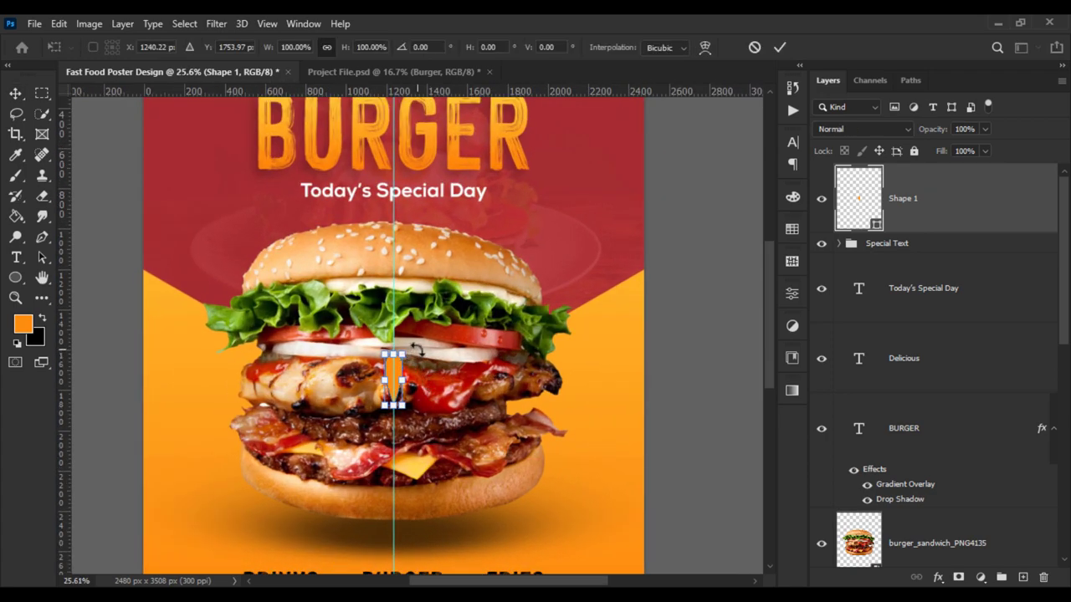
pyautogui.moveTo(416, 350)
pyautogui.mouseDown()
pyautogui.moveTo(443, 398)
pyautogui.moveTo(547, 187)
pyautogui.moveTo(484, 198)
pyautogui.mouseUp()
pyautogui.scroll(3, 547, 187)
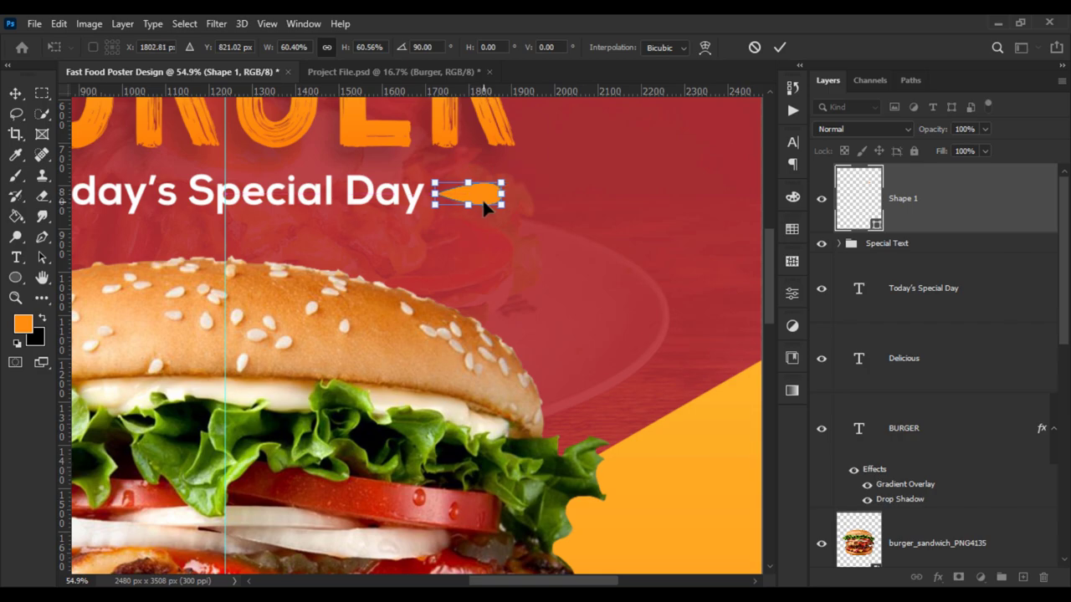
pyautogui.press('Return')
pyautogui.scroll(-2, 481, 199)
pyautogui.moveTo(435, 249); pyautogui.dragTo(501, 330)
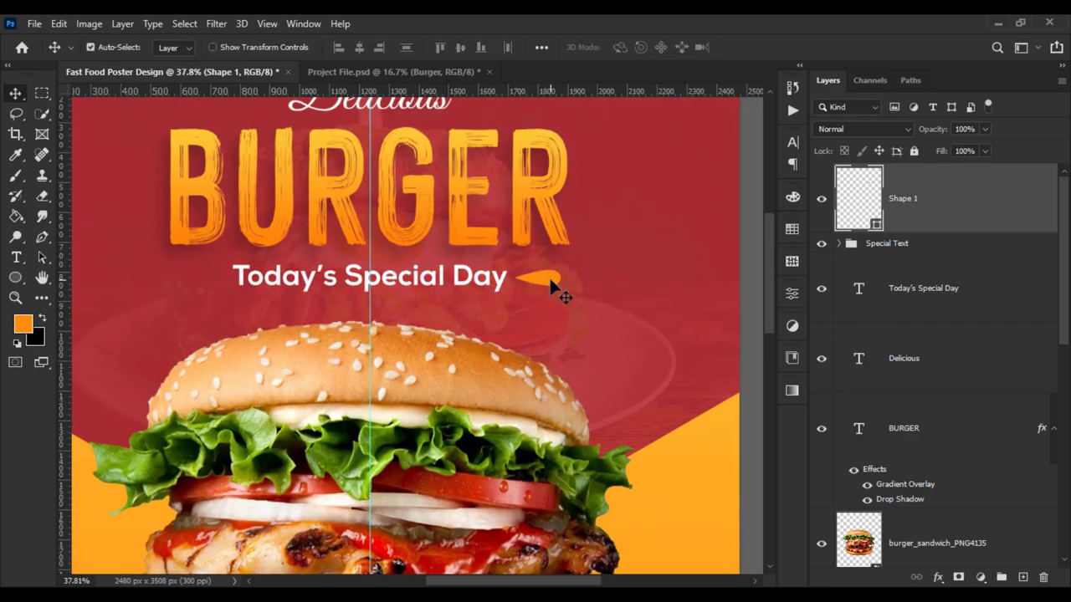
# Duplicate the teardrop, flip it horizontally and align it left of Today's.
pyautogui.moveTo(552, 287); pyautogui.dragTo(293, 284)
pyautogui.hotkey('ctrl', 't')
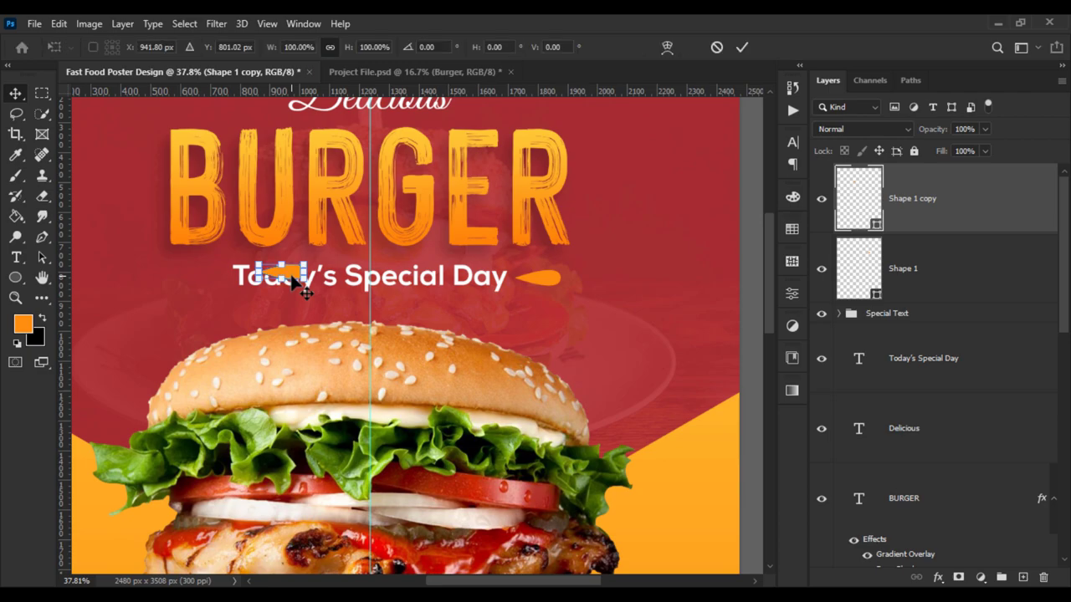
pyautogui.rightClick(293, 283)
pyautogui.click(352, 542)
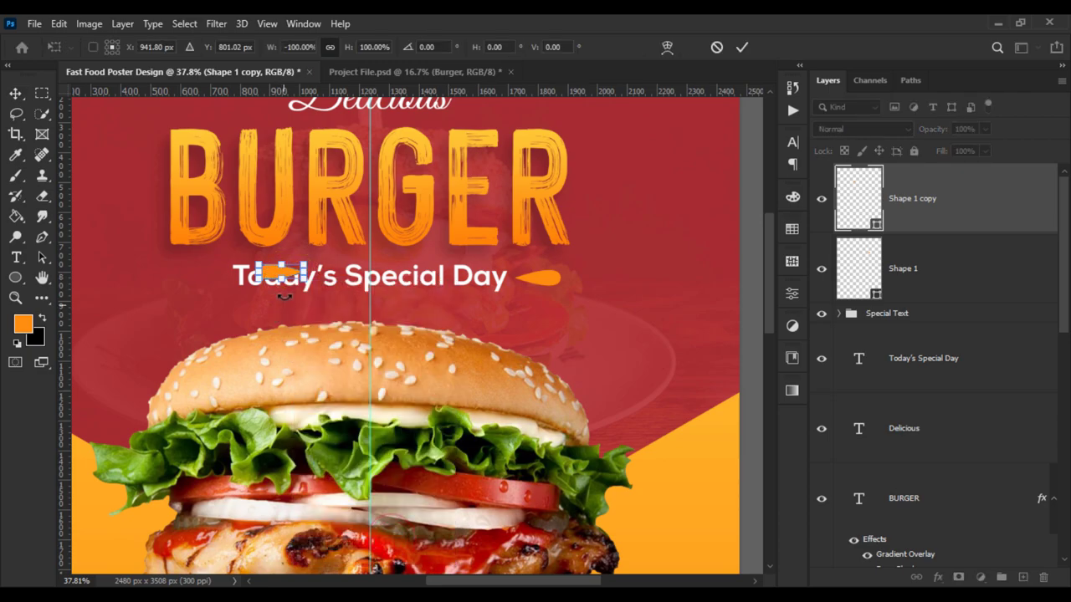
pyautogui.moveTo(279, 279); pyautogui.dragTo(199, 284)
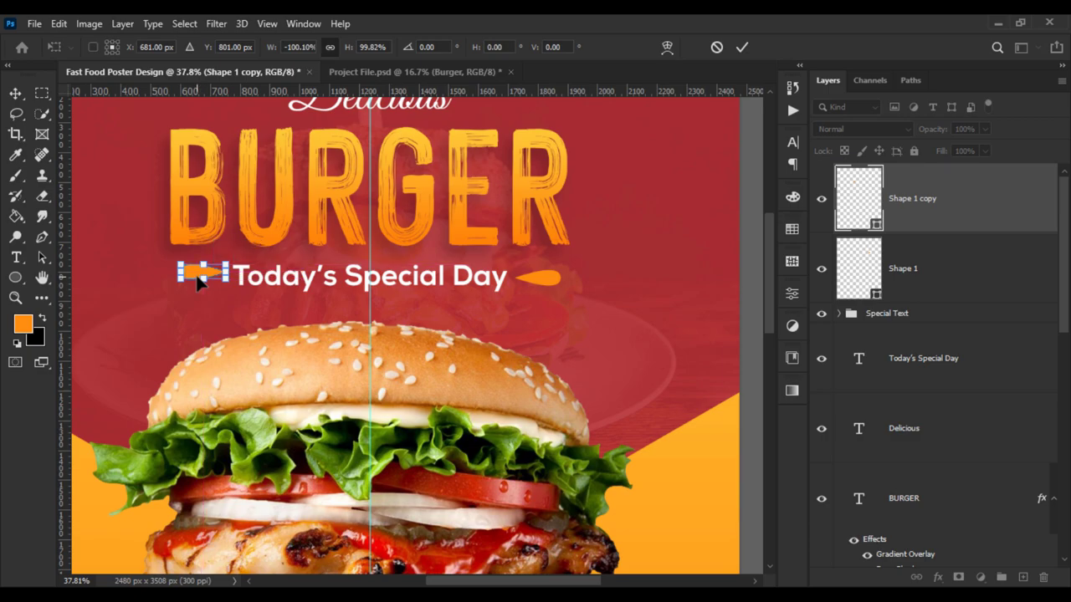
pyautogui.press('Return')
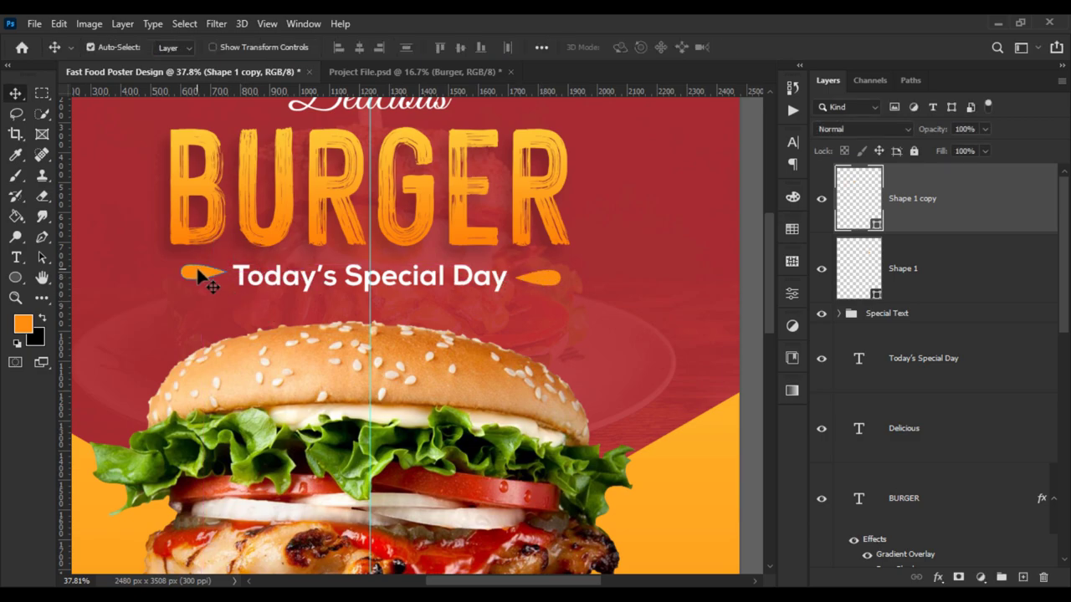
pyautogui.moveTo(199, 278); pyautogui.dragTo(200, 281)
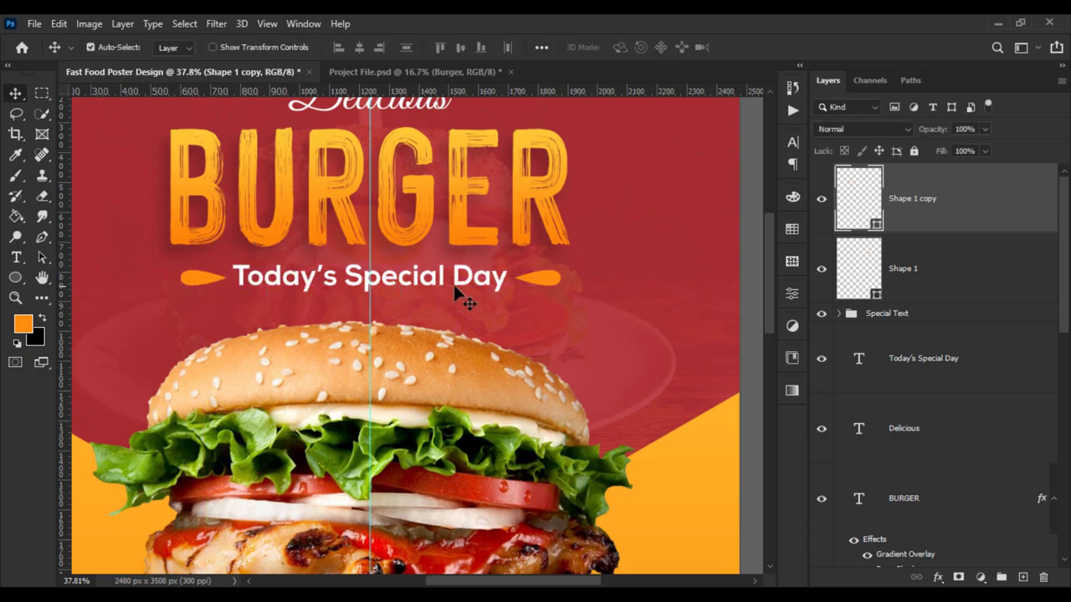
# Center the Delicious text layer horizontally on the poster.
pyautogui.scroll(-2, 459, 293)
pyautogui.scroll(-2, 466, 292)
pyautogui.scroll(-1, 502, 292)
pyautogui.scroll(2, 454, 193)
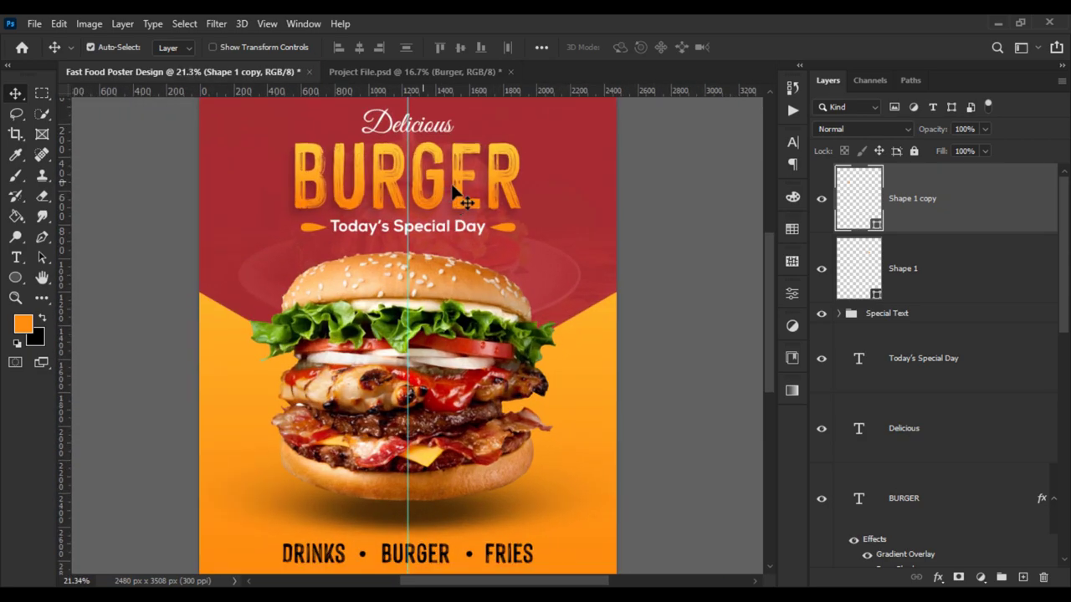
pyautogui.scroll(1, 473, 195)
pyautogui.scroll(-2, 477, 194)
pyautogui.scroll(-1, 478, 192)
pyautogui.scroll(1, 481, 196)
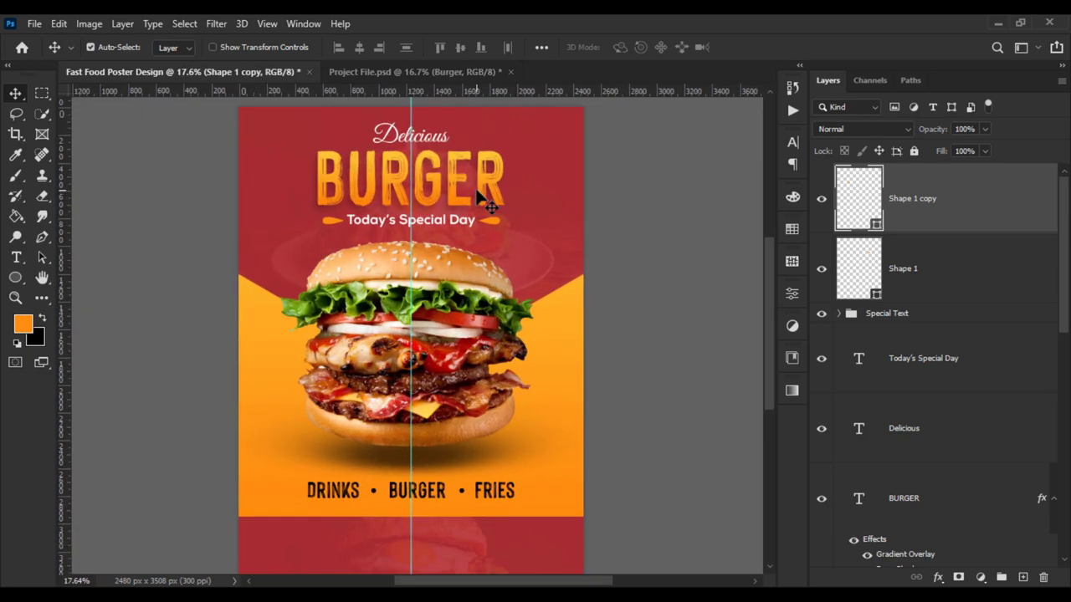
pyautogui.click(921, 441)
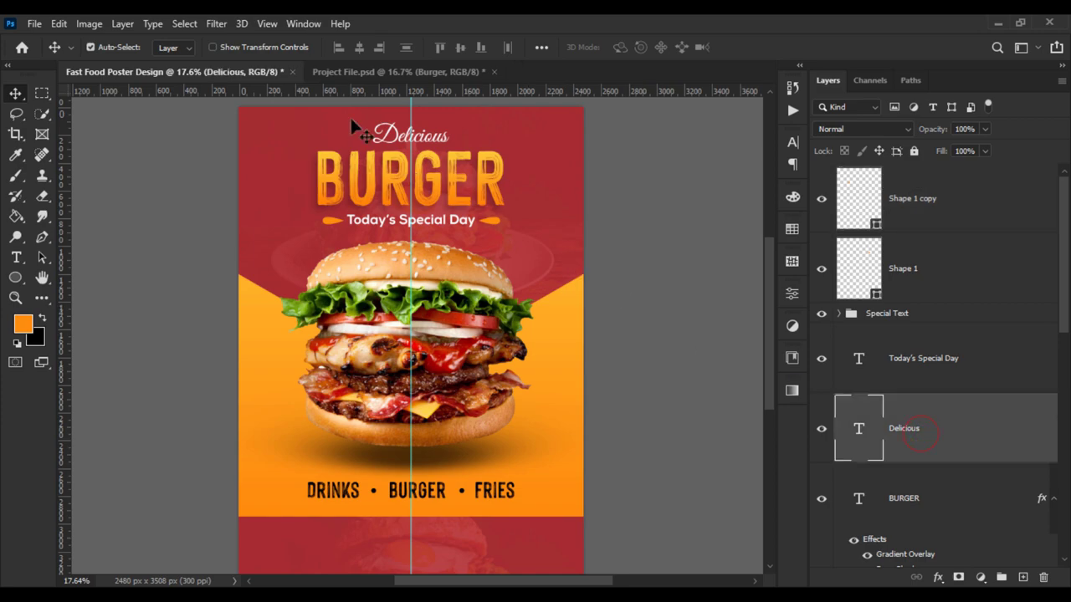
pyautogui.hotkey('ctrl', 'a')
pyautogui.click(358, 47)
pyautogui.hotkey('ctrl', 'd')
pyautogui.scroll(-1, 498, 121)
pyautogui.scroll(2, 499, 121)
pyautogui.moveTo(502, 171); pyautogui.dragTo(511, 211)
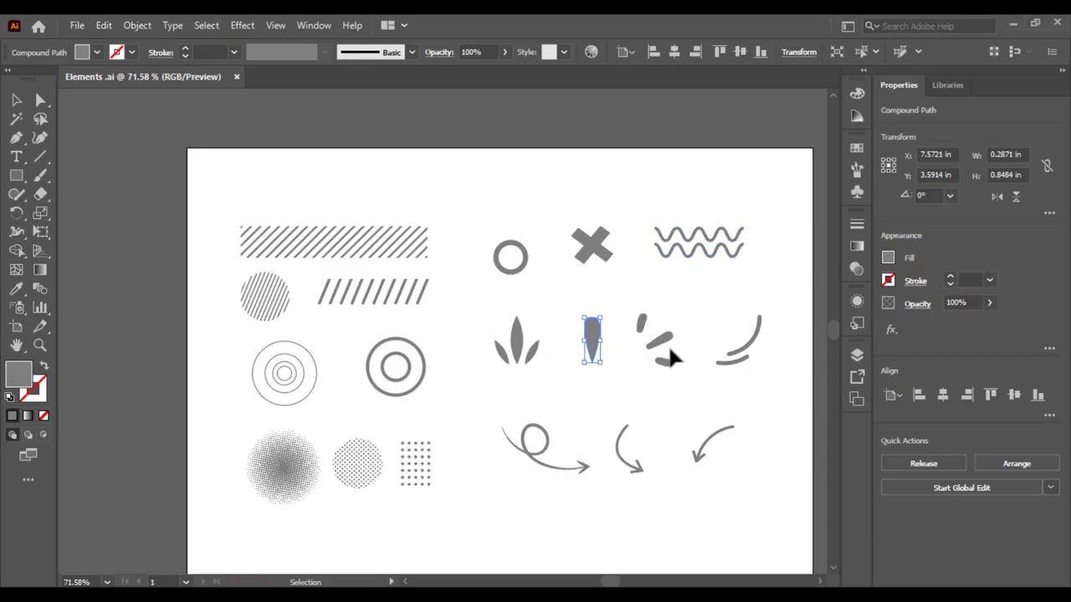
# Copy the three-dash burst shape from the Illustrator elements sheet.
pyautogui.click(645, 361)
pyautogui.click(104, 25)
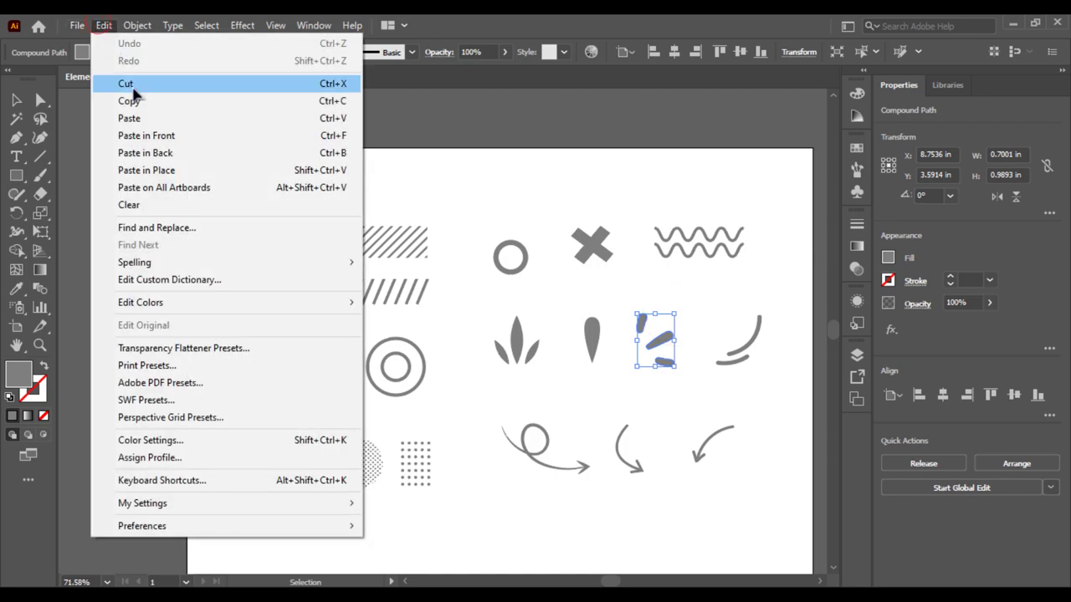
pyautogui.click(129, 100)
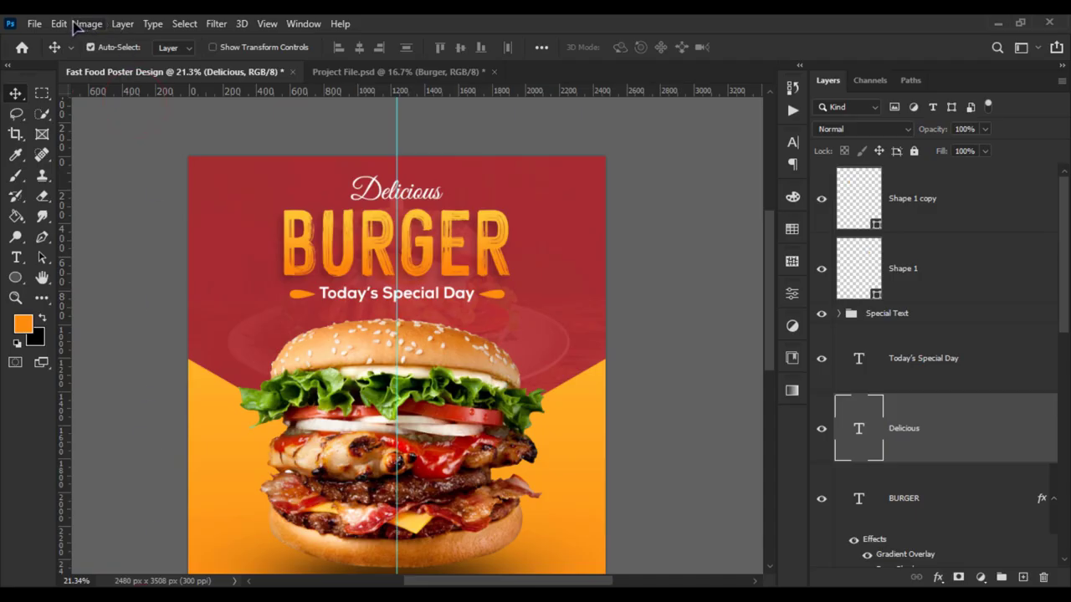
# Paste the burst as a top-of-stack shape layer filled white #ffffff.
pyautogui.click(58, 23)
pyautogui.click(100, 161)
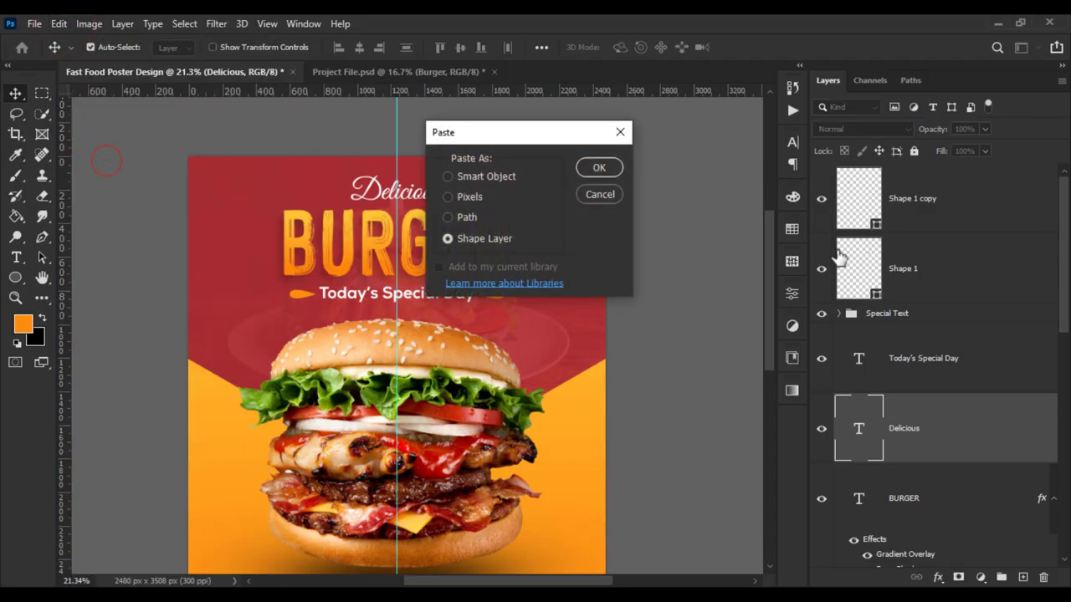
pyautogui.click(599, 168)
pyautogui.moveTo(924, 412); pyautogui.dragTo(902, 177)
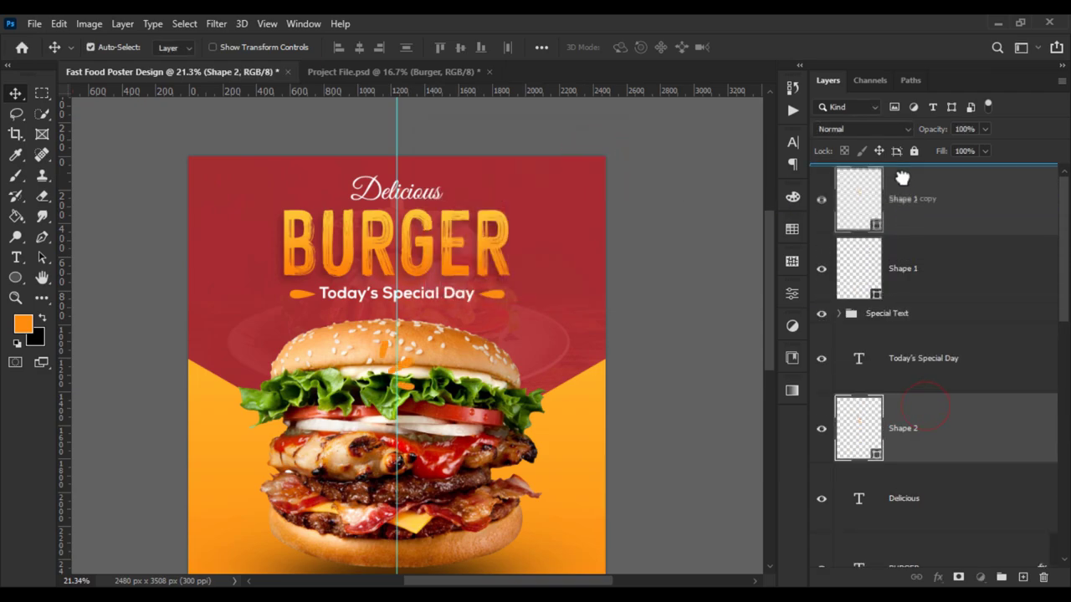
pyautogui.doubleClick(860, 205)
pyautogui.moveTo(680, 242); pyautogui.dragTo(600, 177)
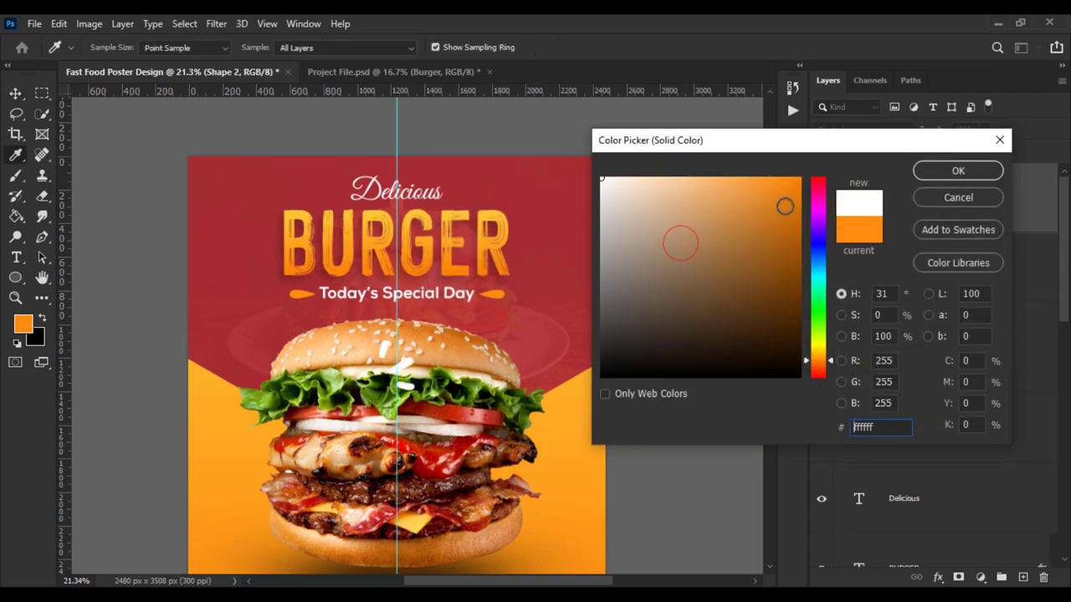
pyautogui.click(958, 171)
# Rotate the burst to -120° and place it at the bun's upper left.
pyautogui.hotkey('ctrl', 't')
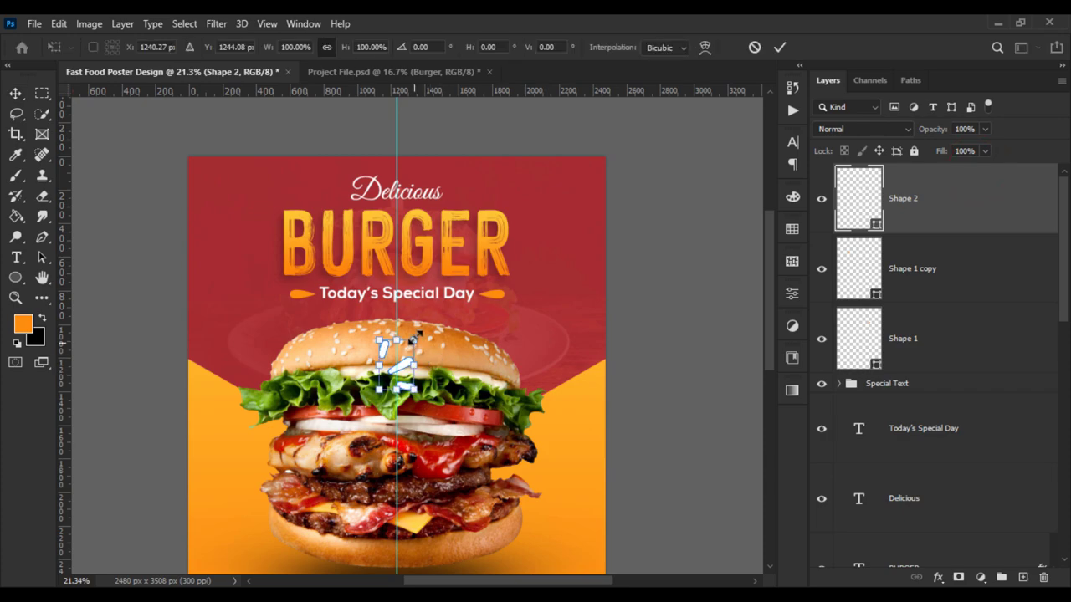
pyautogui.moveTo(422, 328); pyautogui.dragTo(316, 321)
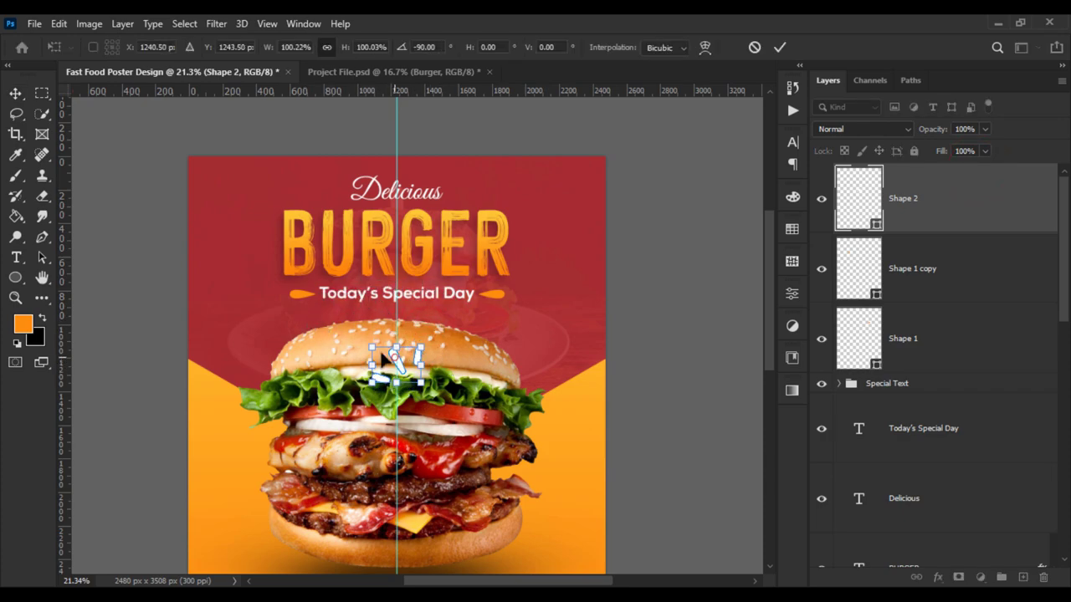
pyautogui.moveTo(383, 358)
pyautogui.mouseDown()
pyautogui.moveTo(251, 329)
pyautogui.moveTo(291, 307)
pyautogui.mouseUp()
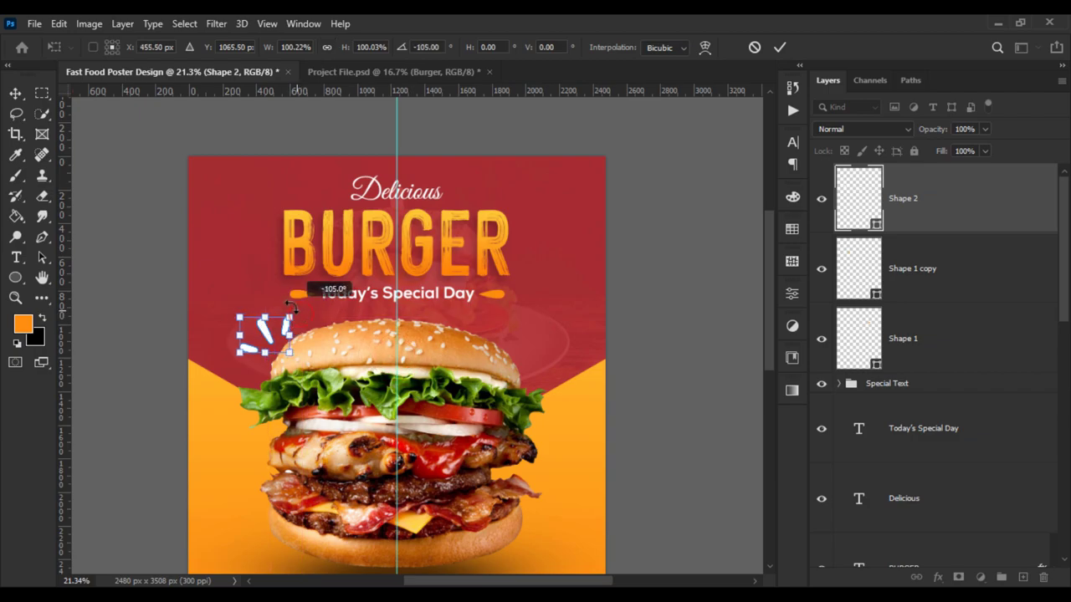
pyautogui.scroll(1, 238, 366)
pyautogui.scroll(1, 237, 367)
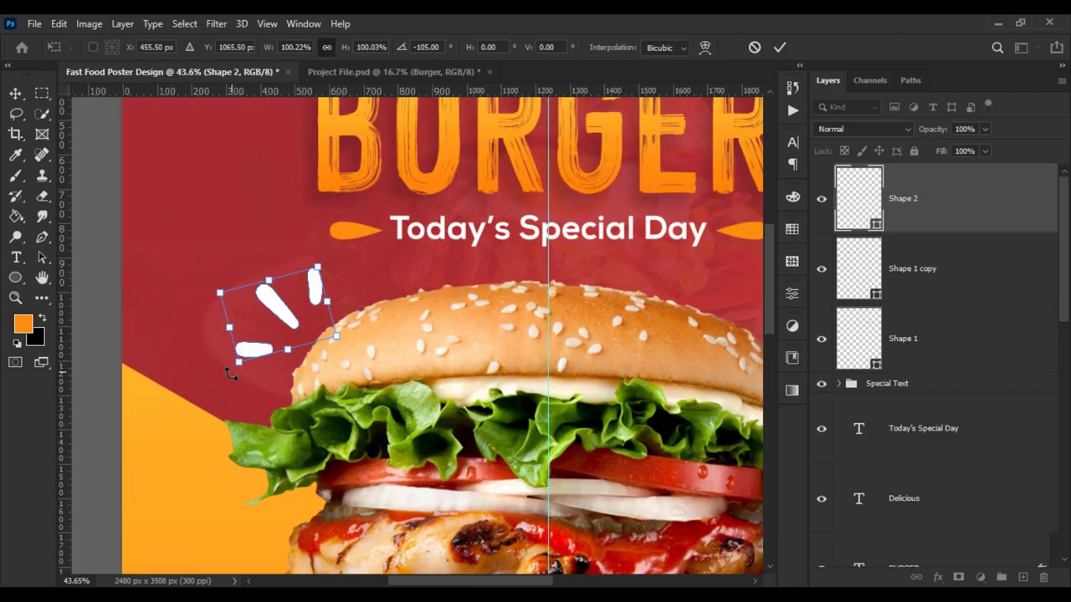
pyautogui.moveTo(233, 384); pyautogui.dragTo(251, 390)
pyautogui.moveTo(289, 307); pyautogui.dragTo(293, 332)
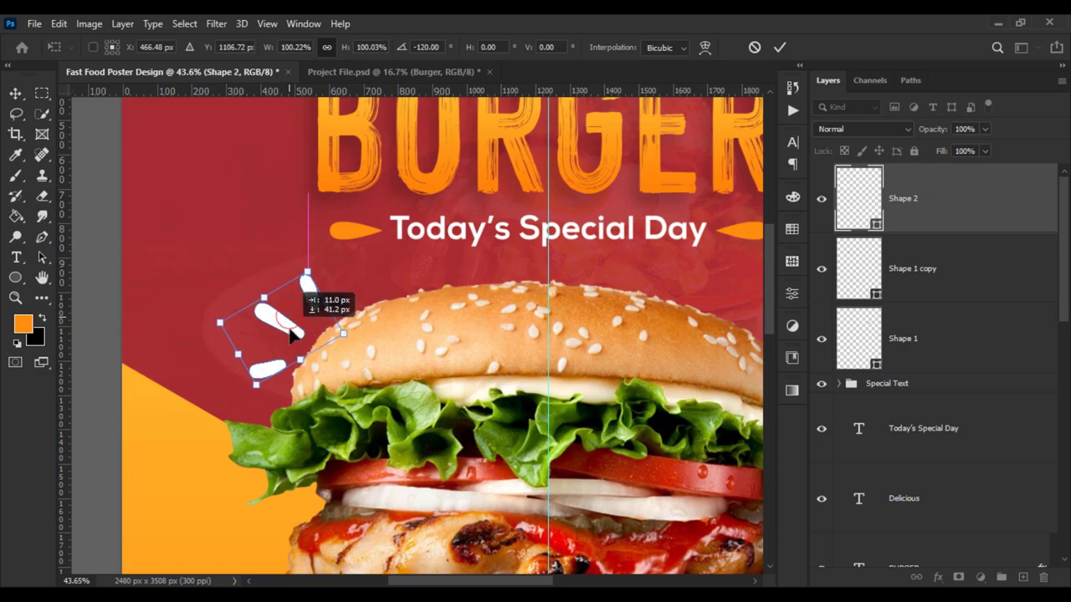
pyautogui.press('Return')
pyautogui.scroll(-2, 320, 354)
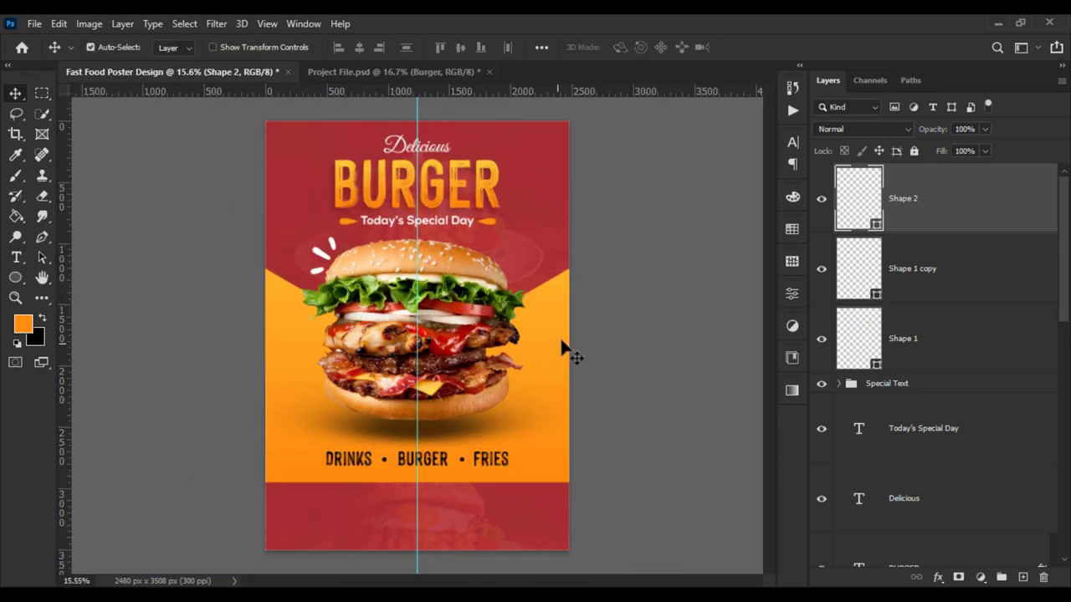
pyautogui.scroll(1, 561, 331)
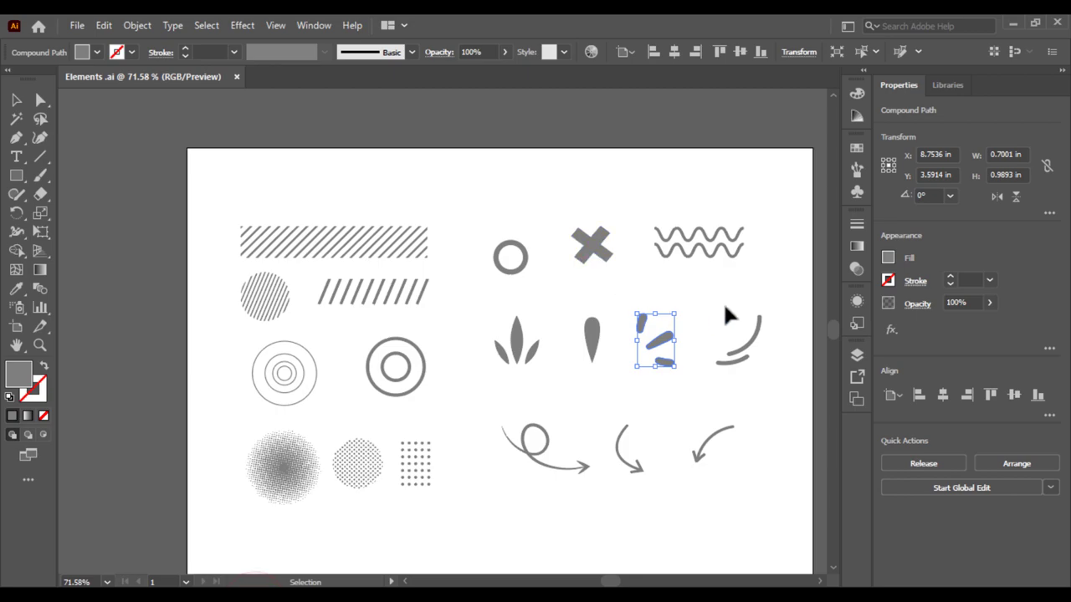
# Copy the looped arrow shape from the Illustrator elements sheet.
pyautogui.click(725, 308)
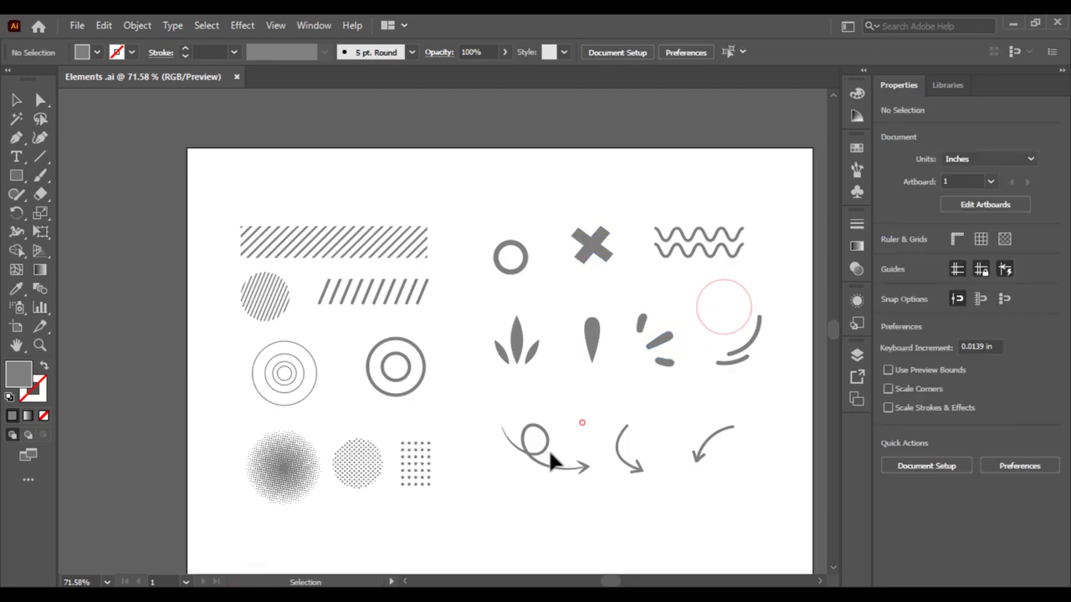
pyautogui.moveTo(582, 423); pyautogui.dragTo(550, 460)
pyautogui.click(102, 25)
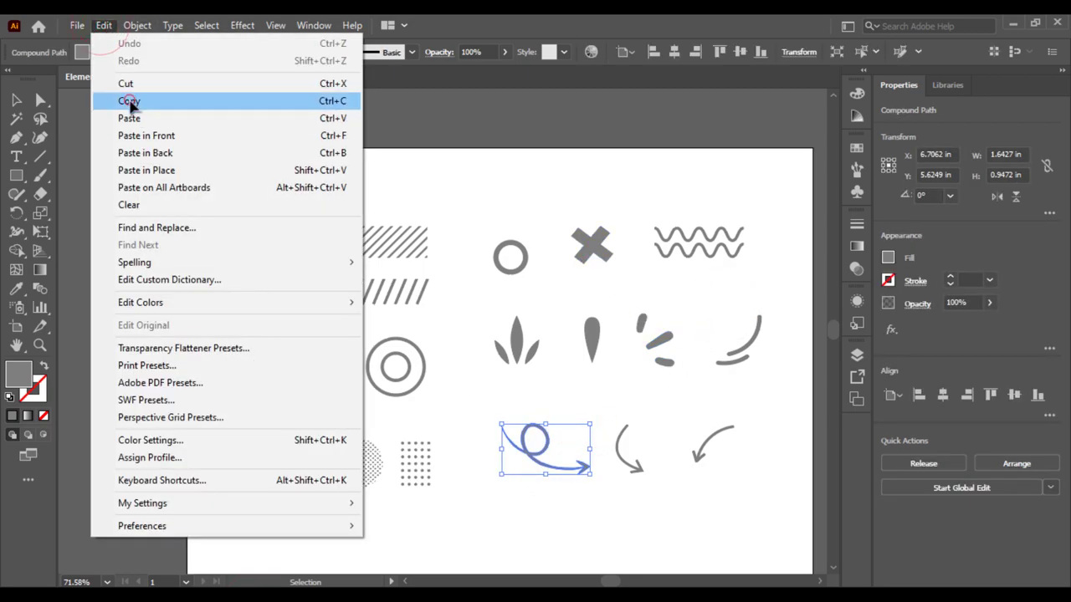
pyautogui.click(131, 100)
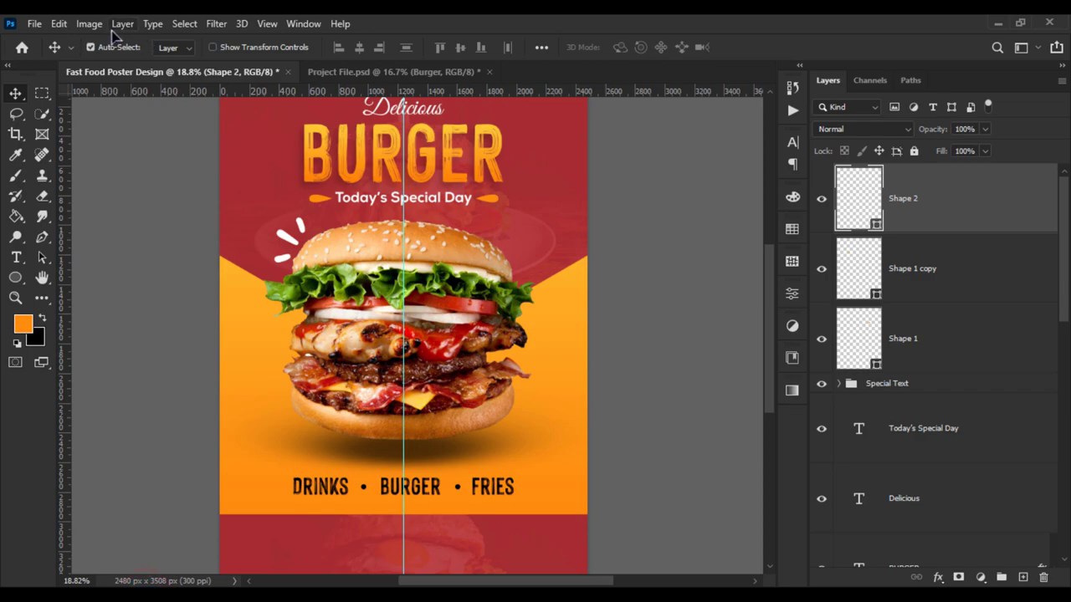
# Paste the looped arrow as a shape layer, rotated about 150° and flipped vertically.
pyautogui.click(59, 23)
pyautogui.click(102, 156)
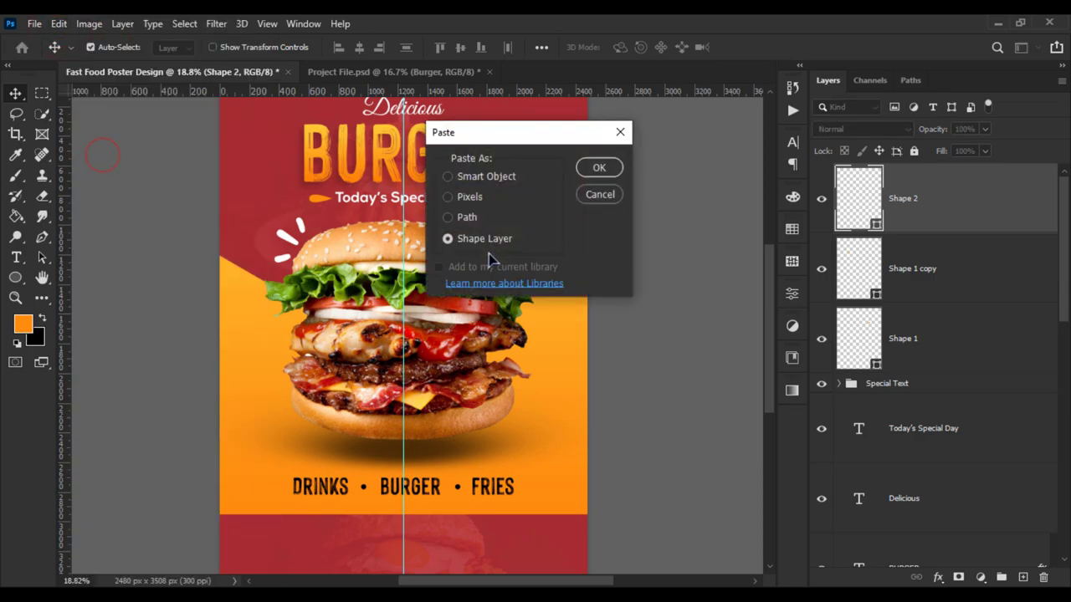
pyautogui.click(598, 168)
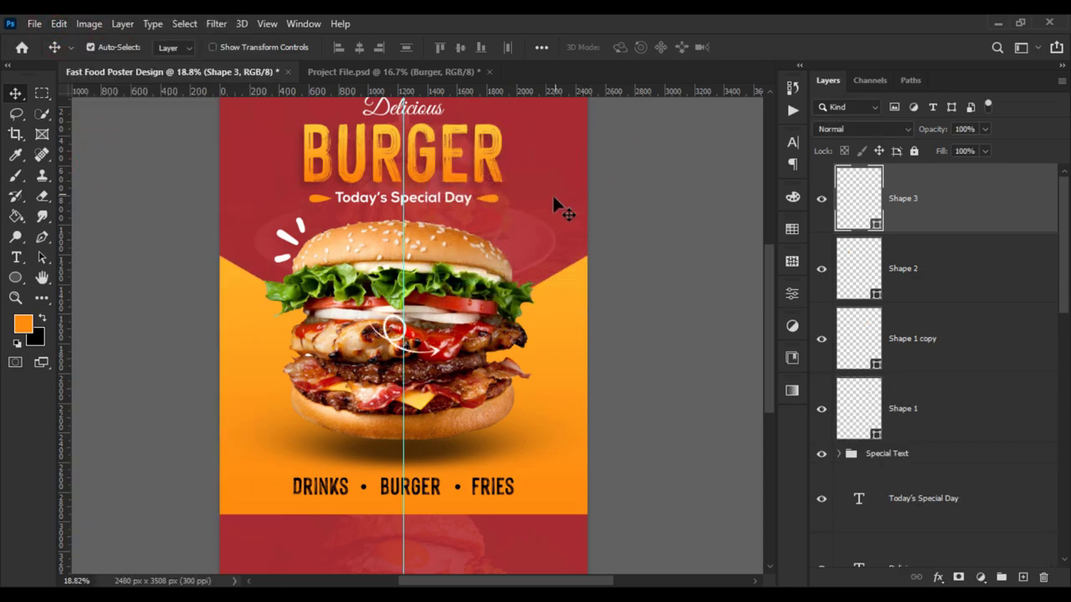
pyautogui.scroll(1, 510, 254)
pyautogui.hotkey('ctrl', 't')
pyautogui.moveTo(452, 310)
pyautogui.mouseDown()
pyautogui.moveTo(358, 406)
pyautogui.moveTo(421, 368)
pyautogui.mouseUp()
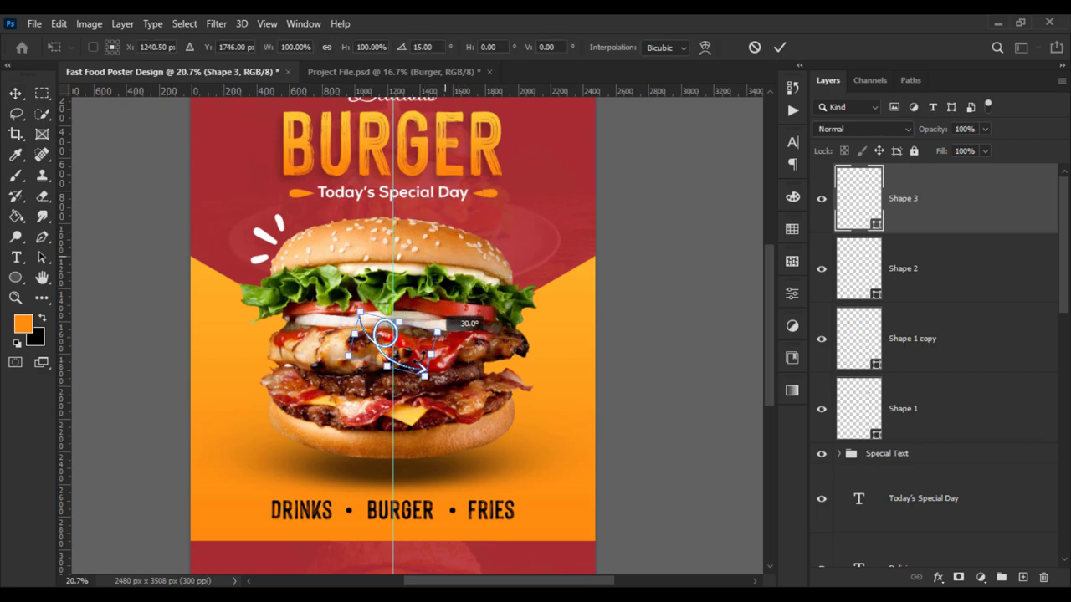
pyautogui.moveTo(422, 369); pyautogui.dragTo(404, 336)
pyautogui.rightClick(403, 336)
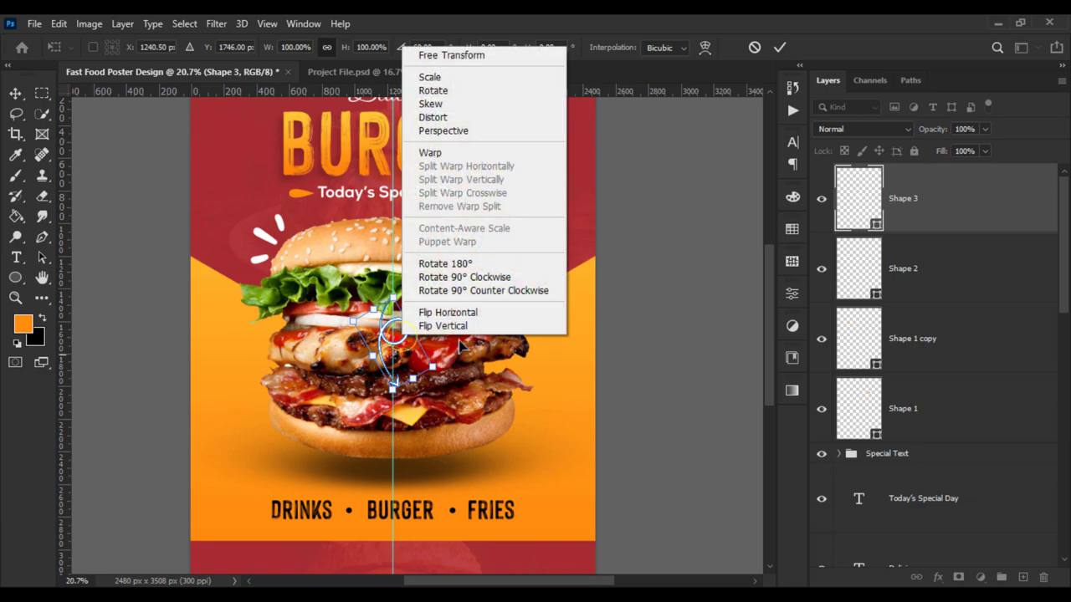
pyautogui.click(447, 325)
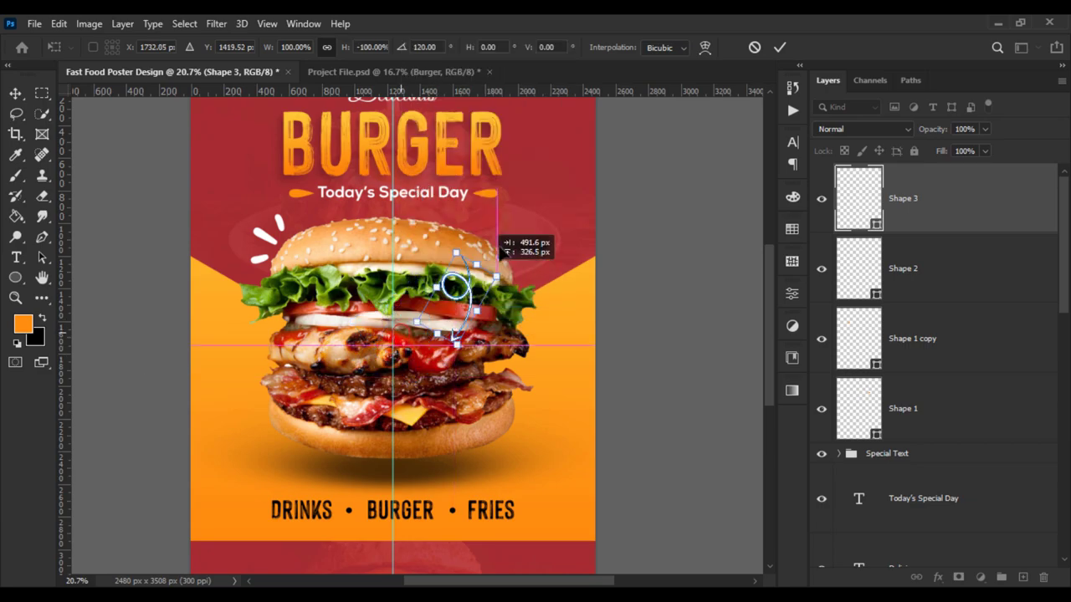
# Shrink the arrow and position it beside Day in Today's Special Day.
pyautogui.moveTo(391, 332)
pyautogui.mouseDown()
pyautogui.moveTo(527, 194)
pyautogui.moveTo(579, 177)
pyautogui.moveTo(577, 198)
pyautogui.mouseUp()
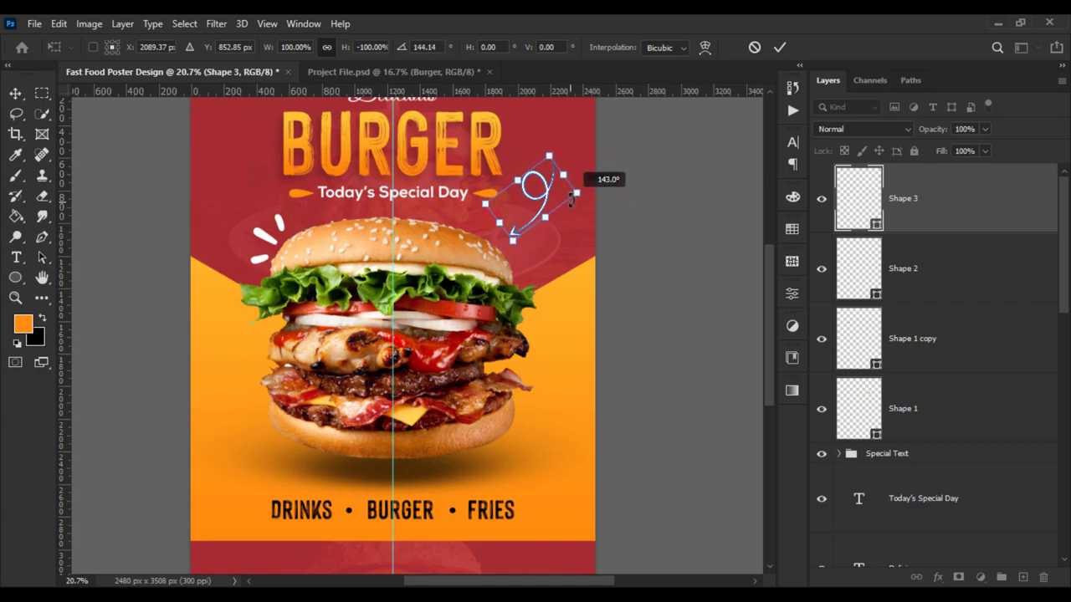
pyautogui.scroll(2, 548, 215)
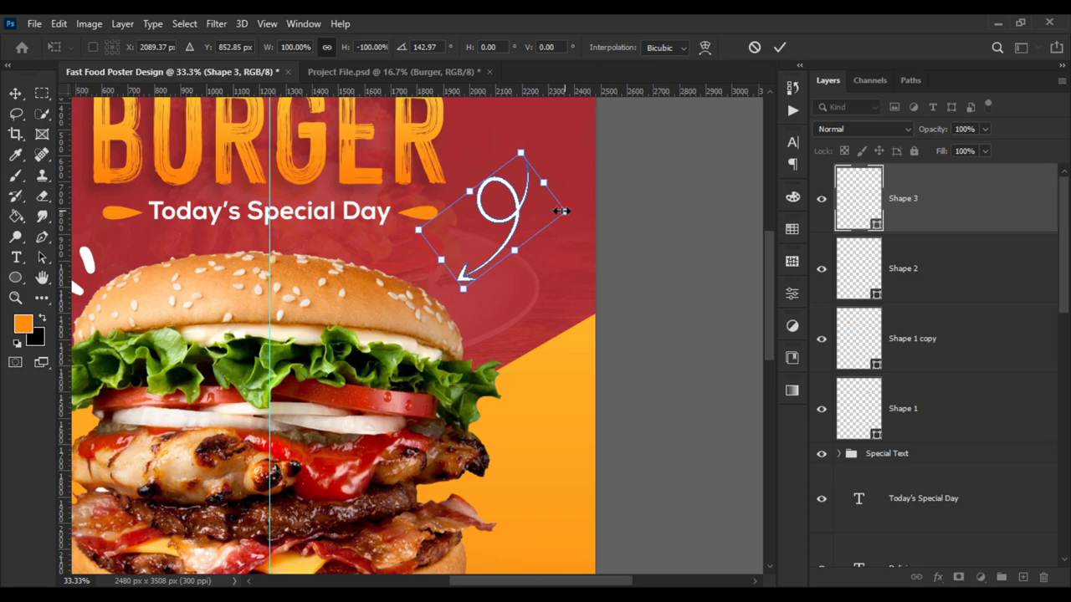
pyautogui.moveTo(563, 210)
pyautogui.mouseDown()
pyautogui.moveTo(550, 210)
pyautogui.moveTo(560, 175)
pyautogui.mouseUp()
pyautogui.moveTo(459, 232)
pyautogui.mouseDown()
pyautogui.moveTo(481, 240)
pyautogui.moveTo(472, 235)
pyautogui.mouseUp()
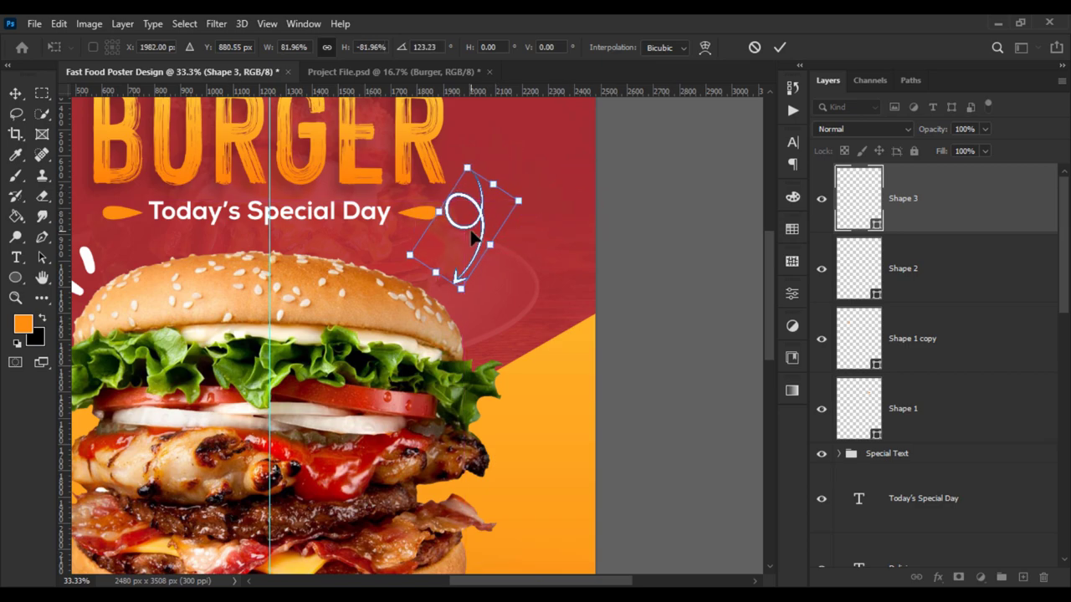
pyautogui.press('Return')
pyautogui.scroll(-1, 494, 230)
pyautogui.scroll(-1, 494, 230)
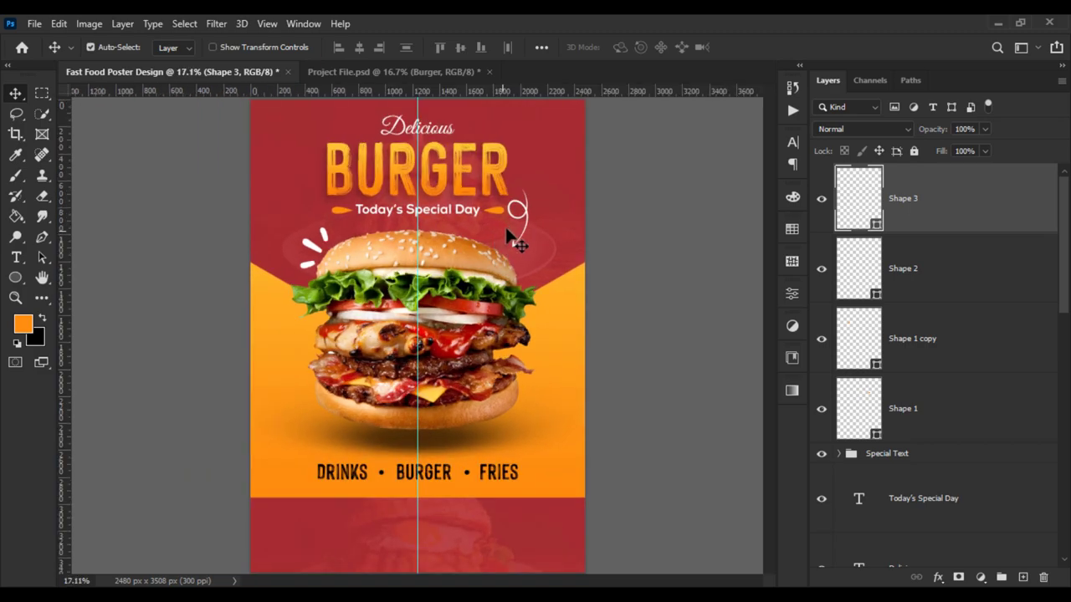
pyautogui.scroll(2, 525, 224)
pyautogui.scroll(1, 531, 232)
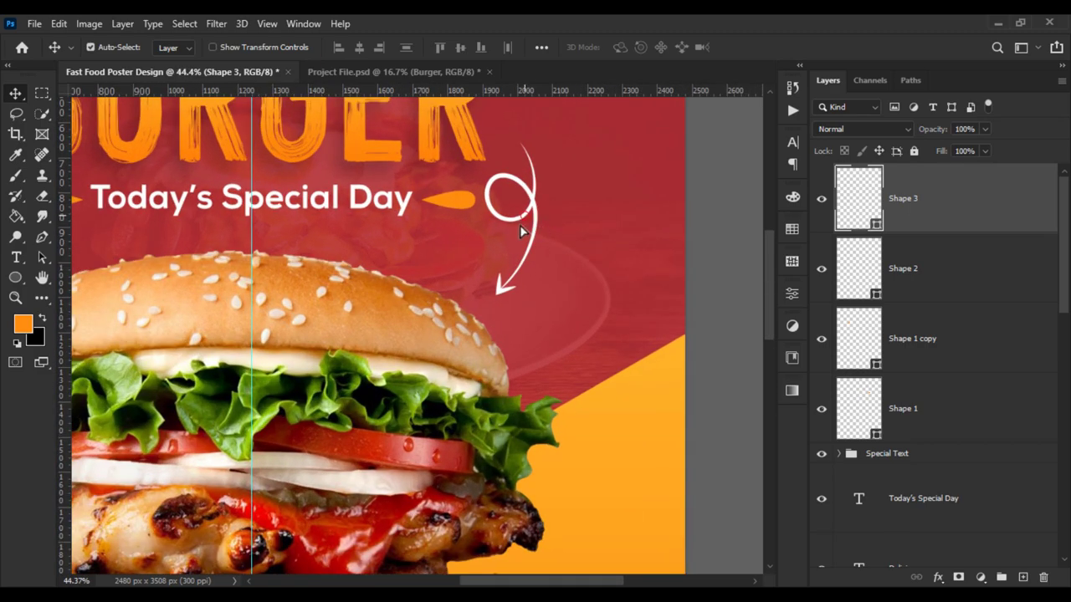
pyautogui.moveTo(519, 225); pyautogui.dragTo(520, 236)
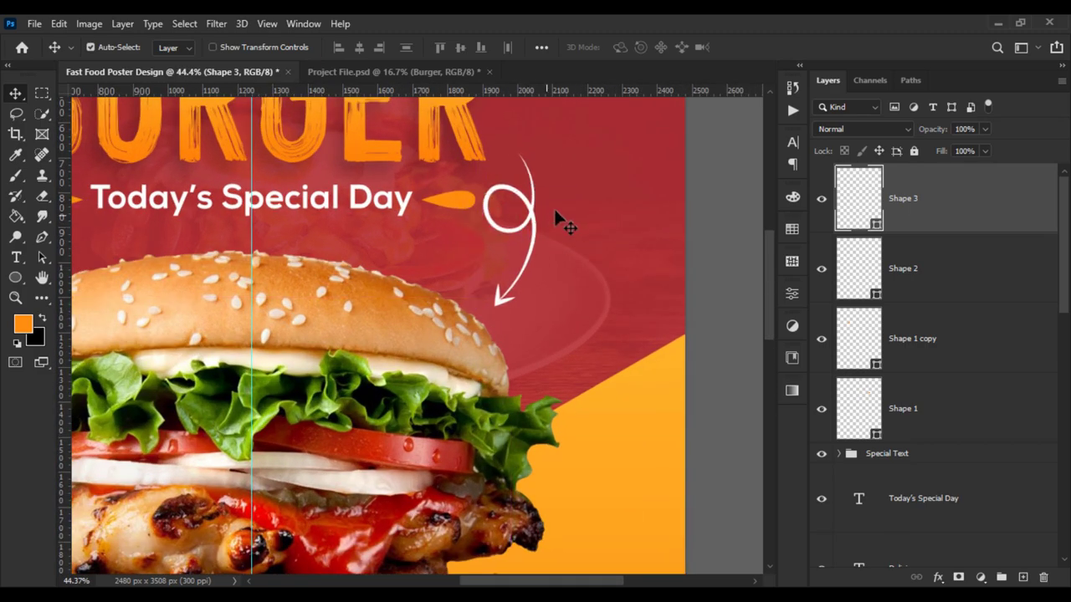
# Rotate the arrow slightly clockwise and fit the whole poster in view.
pyautogui.hotkey('ctrl', 't')
pyautogui.moveTo(552, 144); pyautogui.dragTo(551, 187)
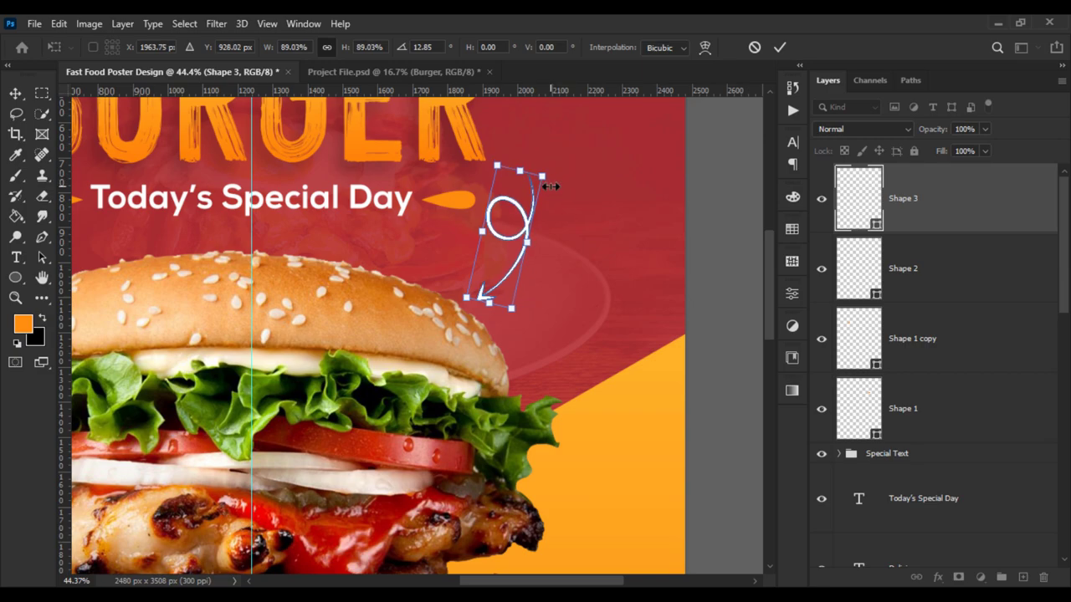
pyautogui.press('Return')
pyautogui.hotkey('ctrl', '0')
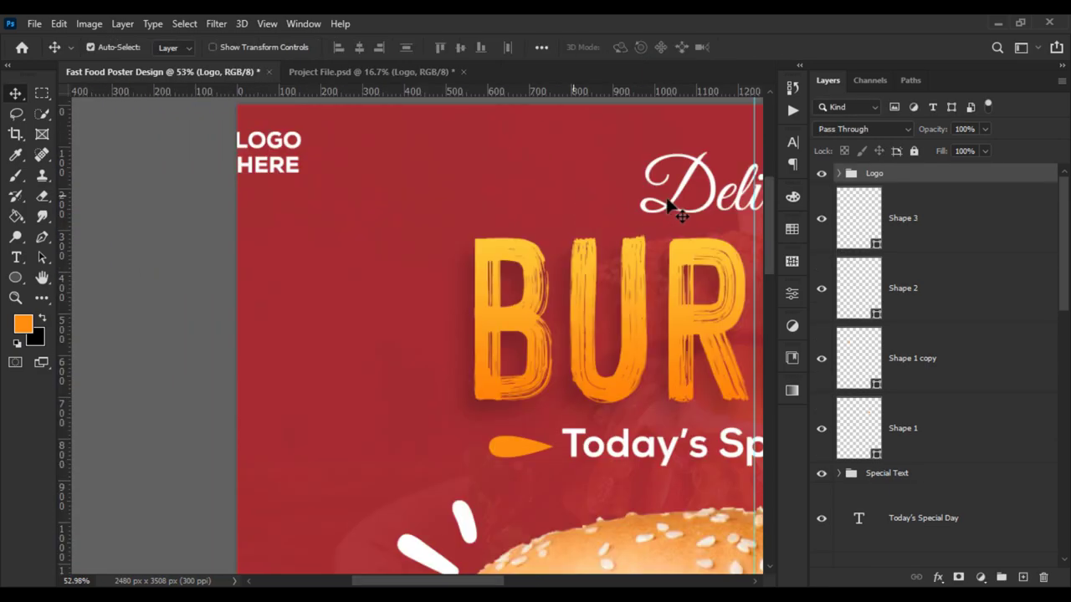
# Move the LOGO HERE mark down and right from the top-left corner.
pyautogui.hotkey('ctrl', 't')
pyautogui.moveTo(288, 162)
pyautogui.mouseDown()
pyautogui.moveTo(358, 179)
pyautogui.moveTo(351, 185)
pyautogui.mouseUp()
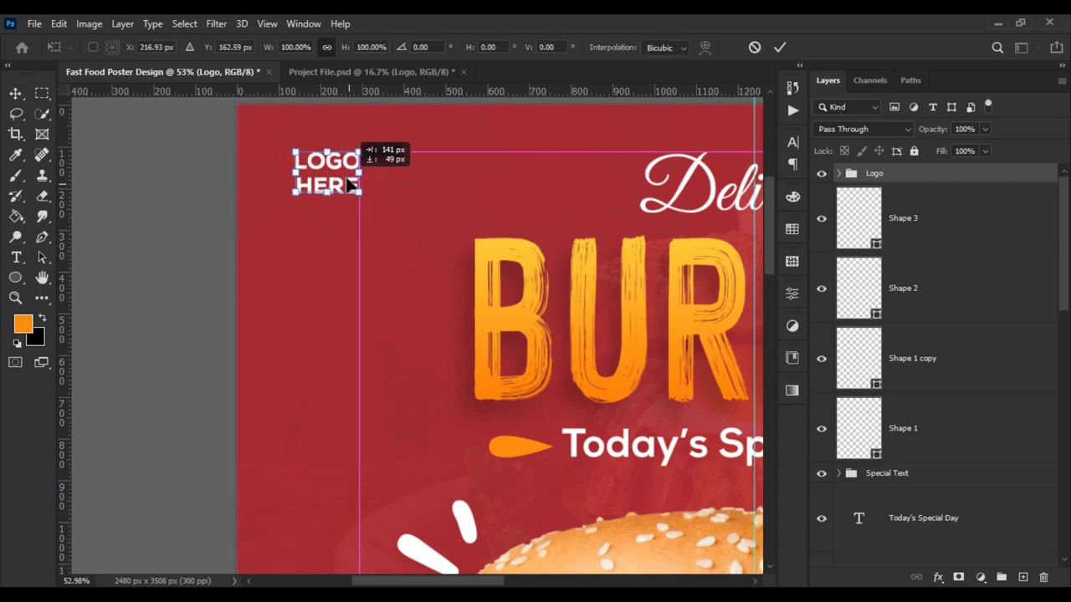
pyautogui.press('Return')
pyautogui.scroll(-5, 411, 248)
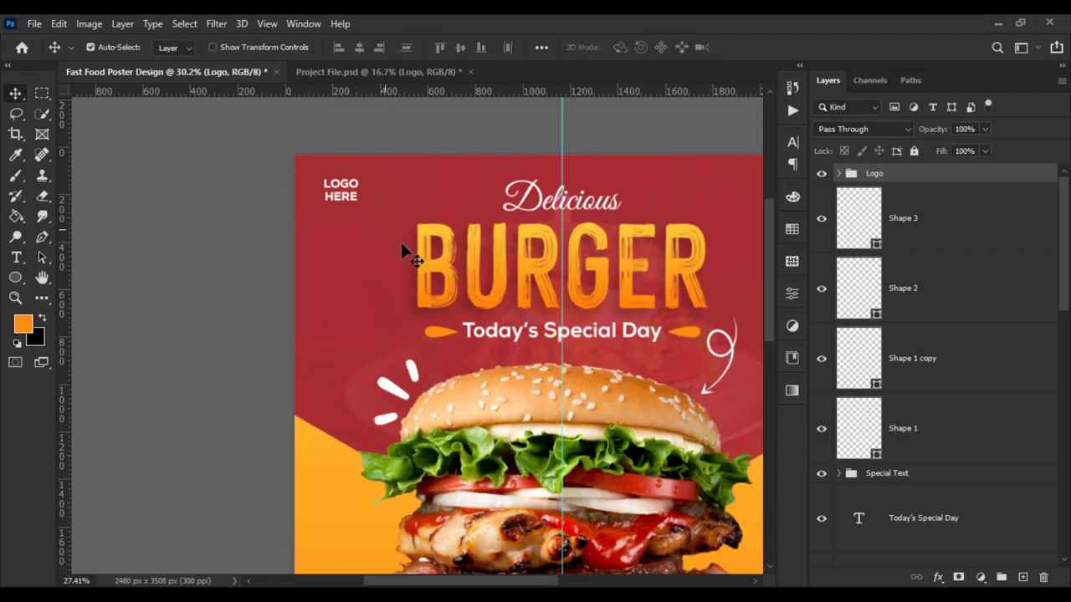
pyautogui.scroll(-2, 423, 248)
pyautogui.scroll(2, 424, 249)
pyautogui.scroll(-1, 449, 247)
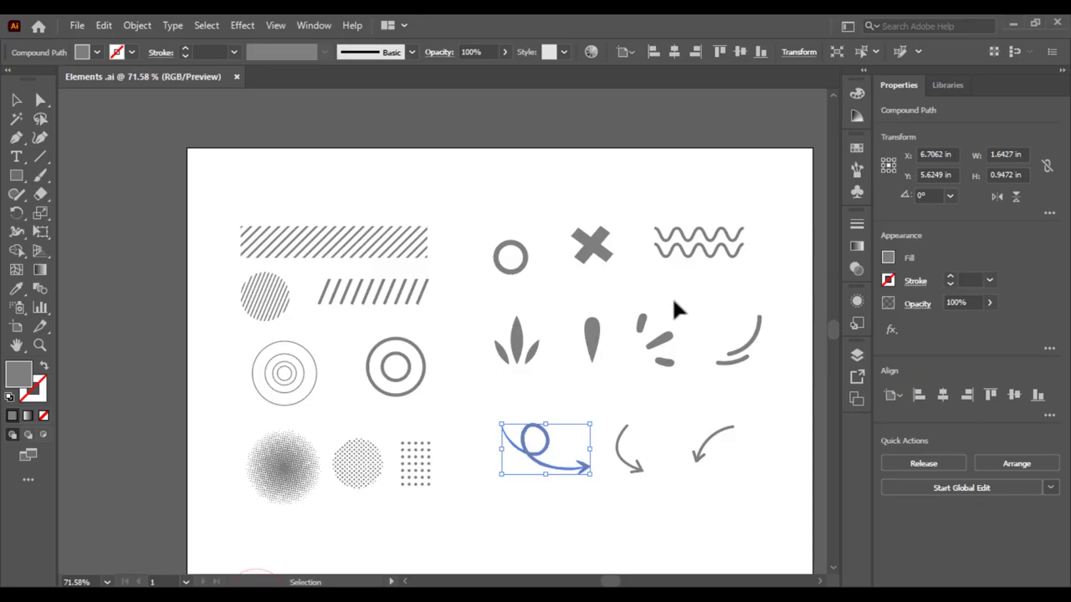
# Copy the dot grid pattern from the Illustrator elements sheet.
pyautogui.moveTo(522, 354); pyautogui.dragTo(479, 299)
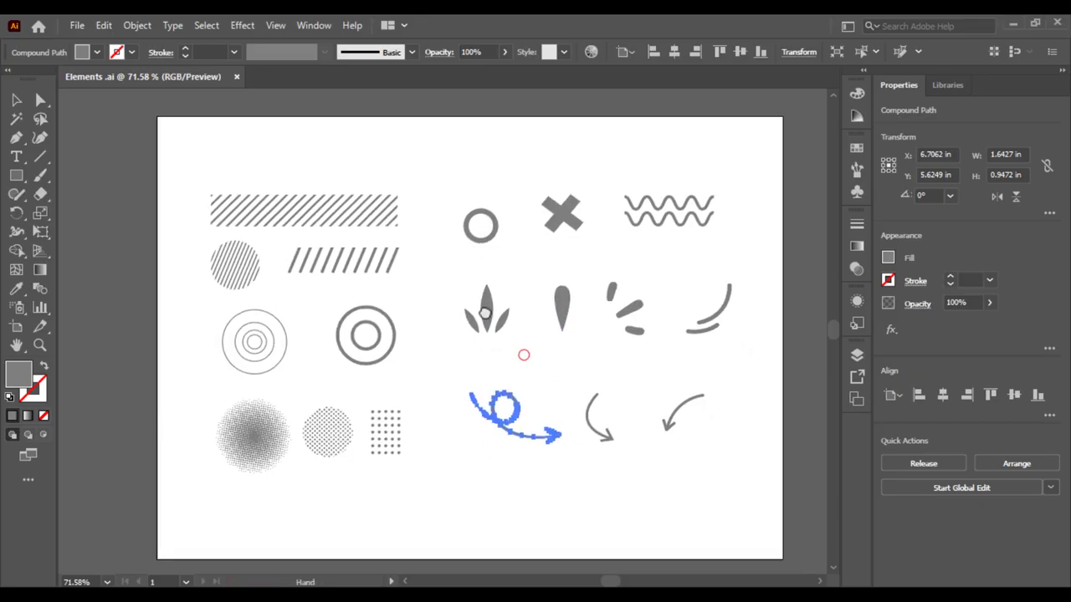
pyautogui.moveTo(430, 375); pyautogui.dragTo(366, 469)
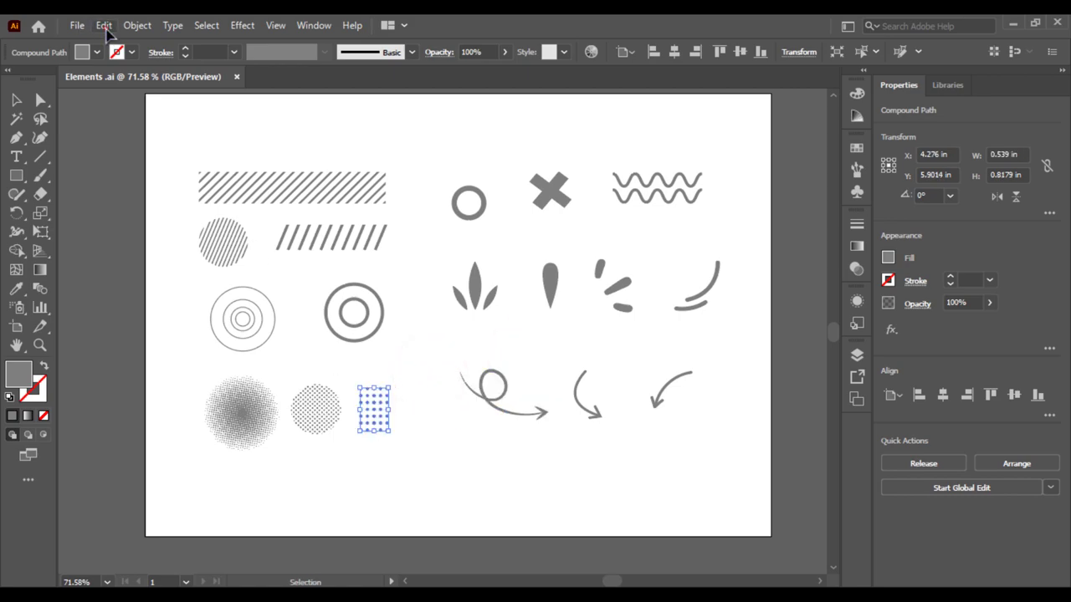
pyautogui.click(102, 25)
pyautogui.click(126, 103)
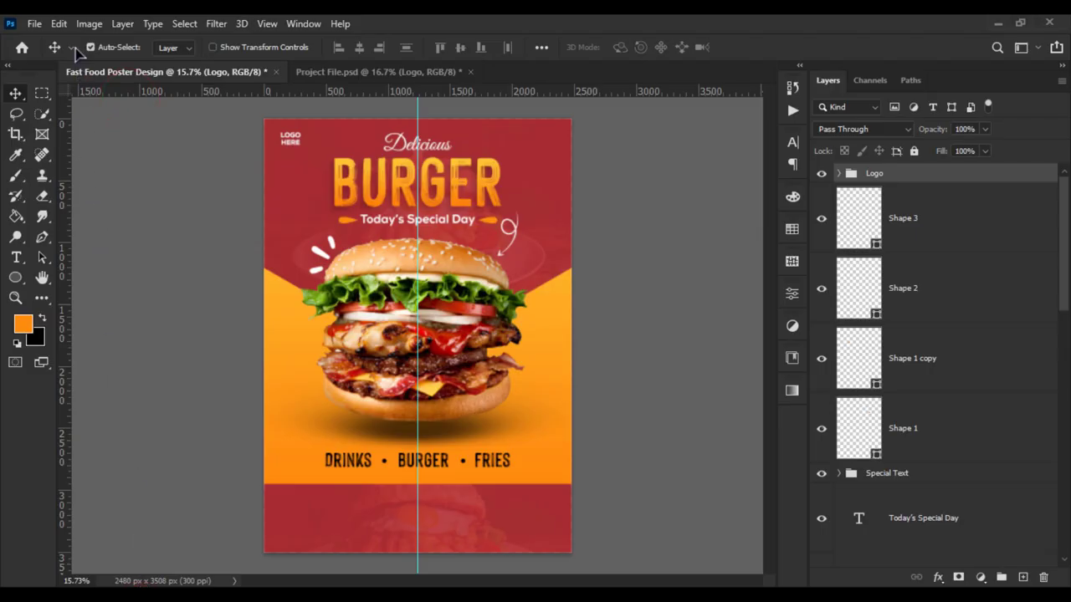
# Paste the dot grid as a shape layer filled white ffffff.
pyautogui.click(60, 23)
pyautogui.click(98, 160)
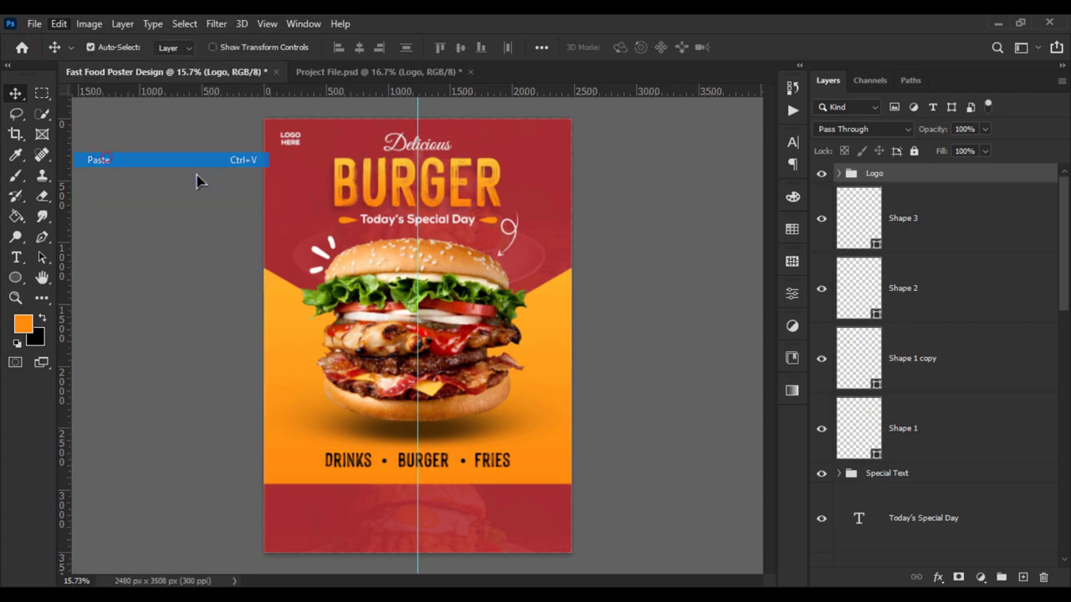
pyautogui.click(596, 168)
pyautogui.scroll(1, 596, 168)
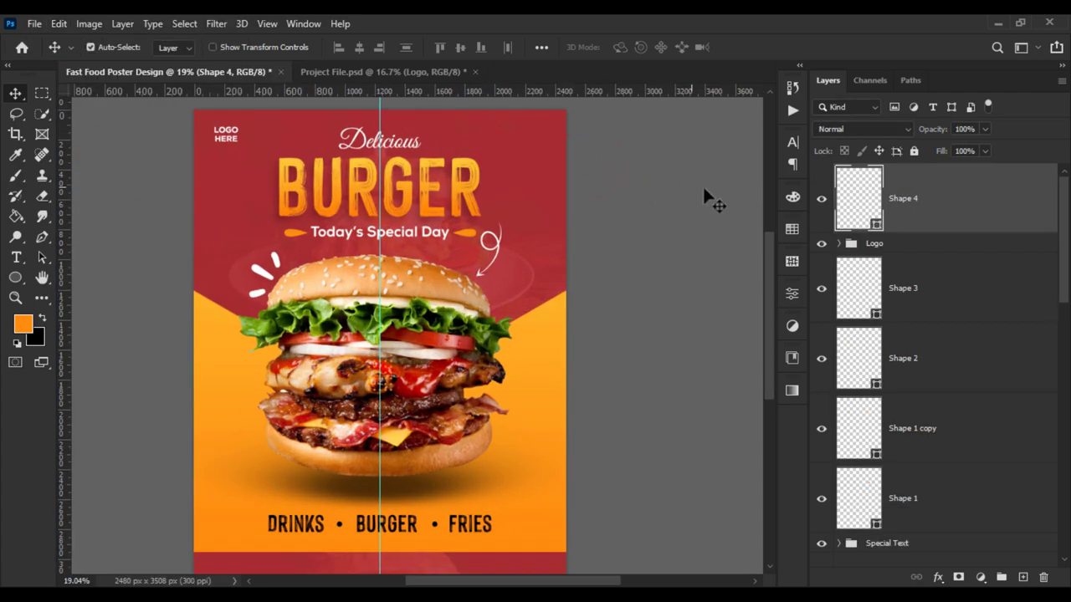
pyautogui.doubleClick(854, 192)
pyautogui.write('ffffff')
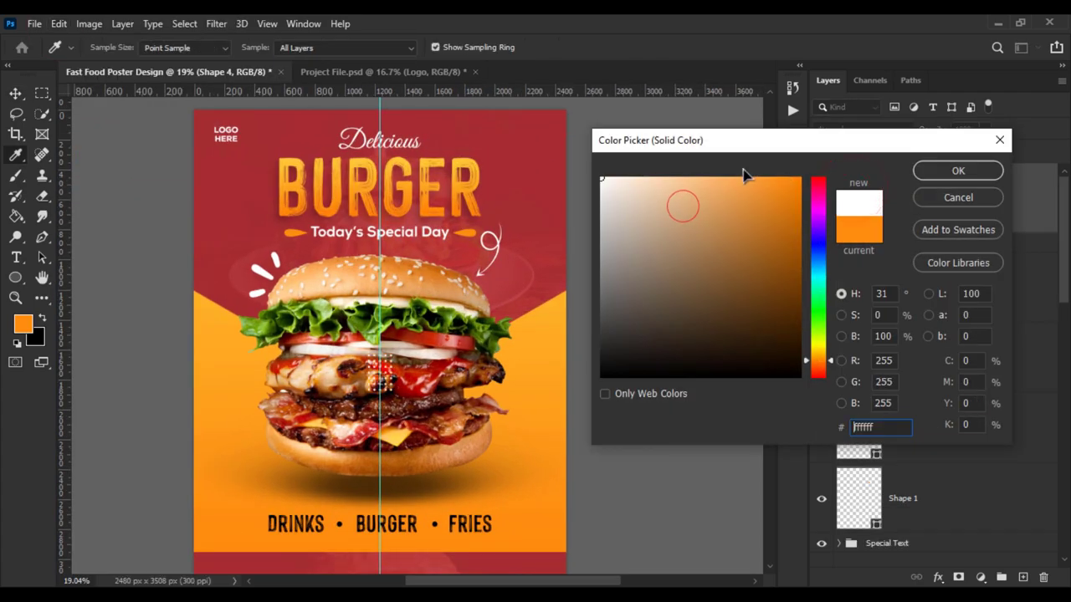
pyautogui.click(937, 176)
# Scale down the dot grid and place it in the poster's top-right corner.
pyautogui.press('v')
pyautogui.hotkey('ctrl', 't')
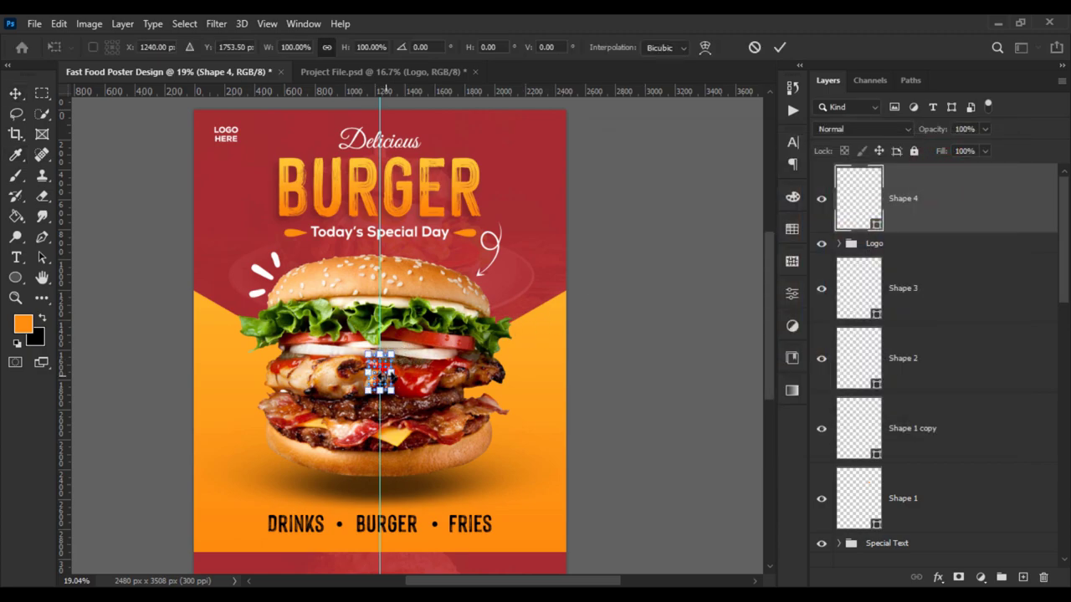
pyautogui.scroll(4, 393, 376)
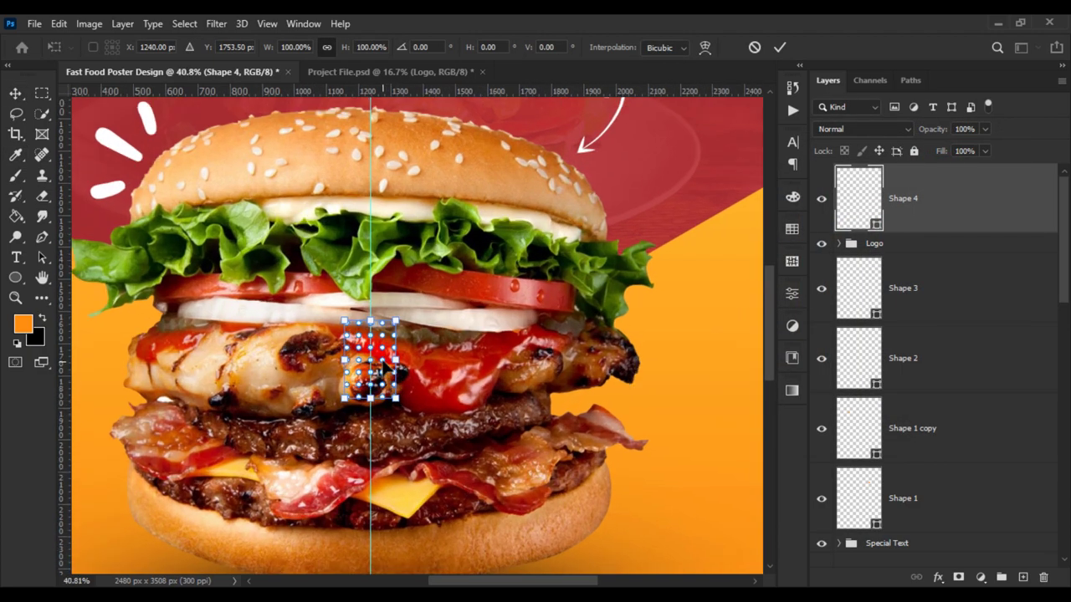
pyautogui.moveTo(385, 368); pyautogui.dragTo(567, 468)
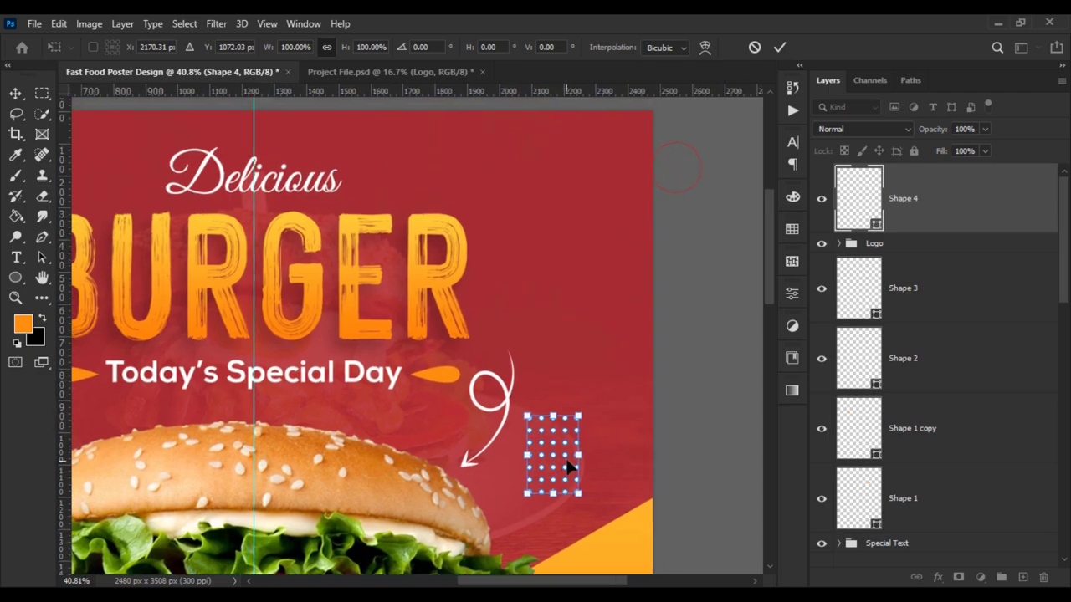
pyautogui.moveTo(573, 451); pyautogui.dragTo(592, 195)
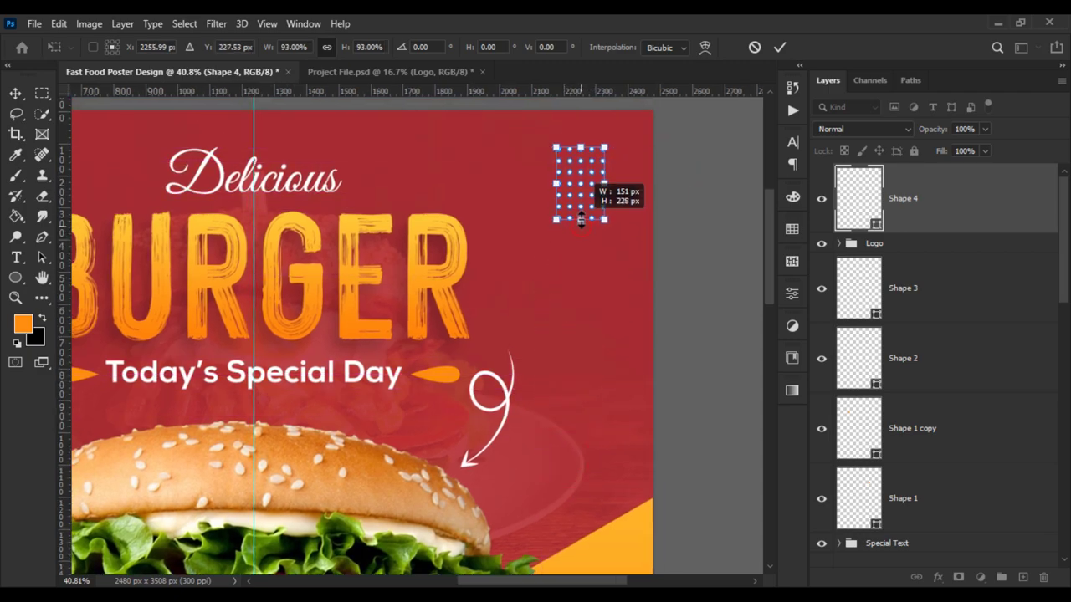
pyautogui.press('Return')
pyautogui.scroll(-4, 590, 236)
pyautogui.scroll(-1, 590, 235)
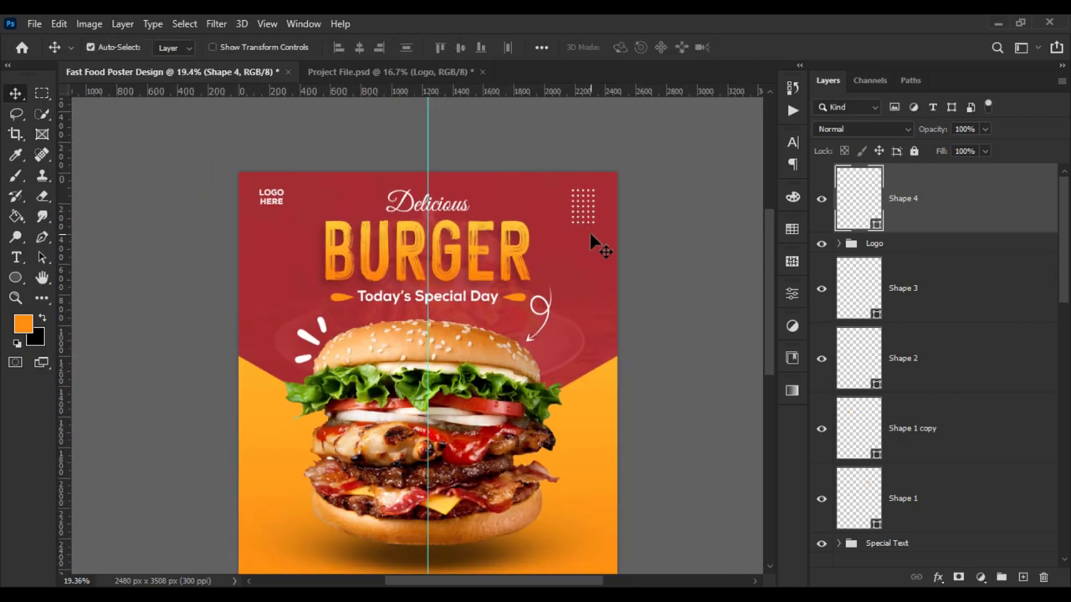
pyautogui.scroll(-1, 589, 235)
pyautogui.scroll(1, 610, 196)
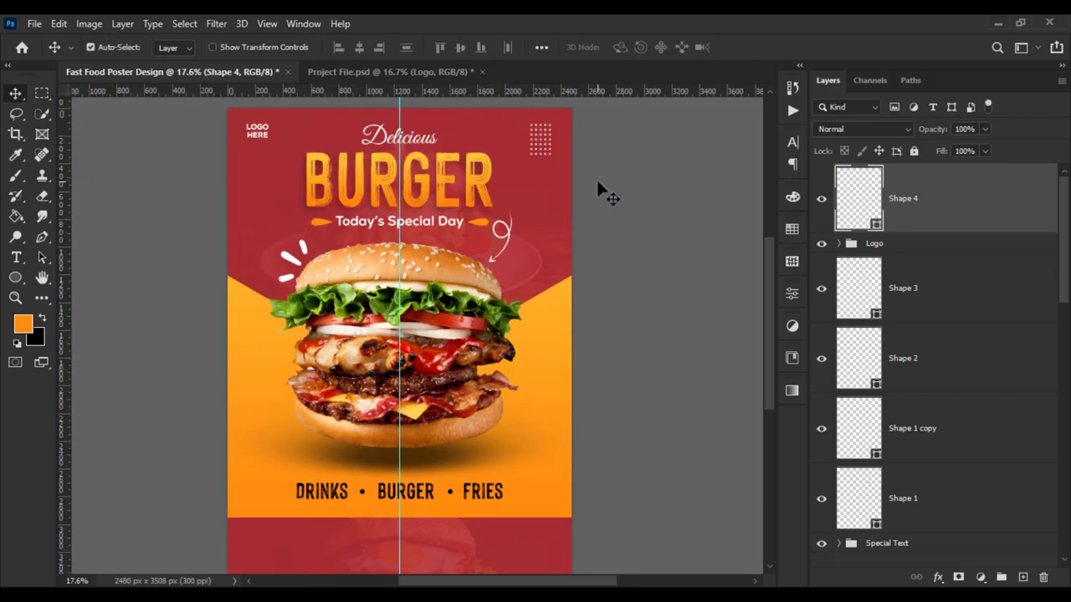
pyautogui.scroll(-1, 610, 196)
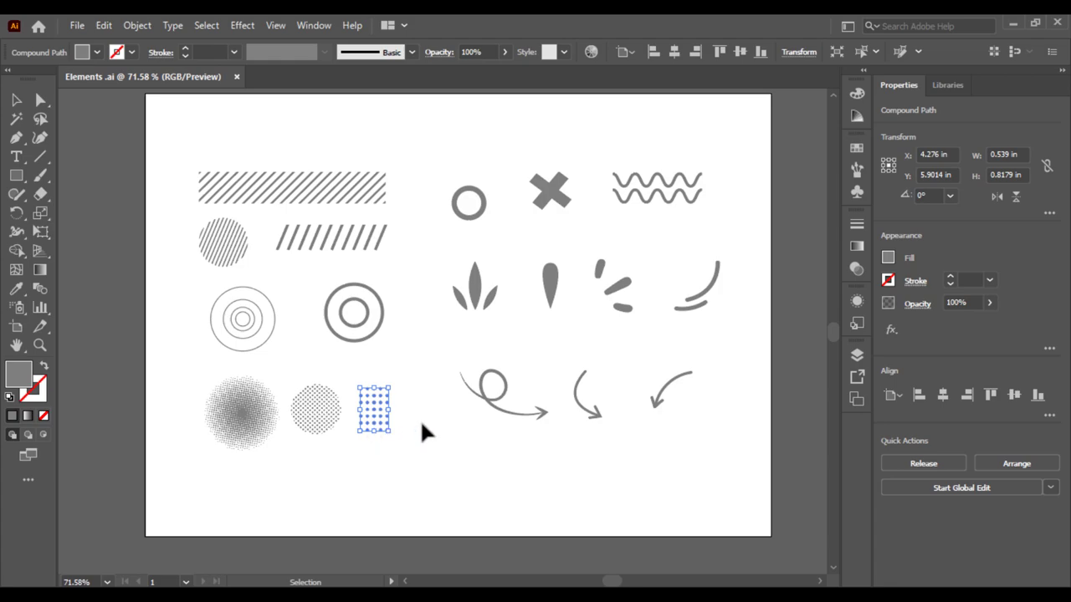
# Copy the wavy-line pattern in Illustrator and paste it into the Photoshop poster.
pyautogui.click(421, 433)
pyautogui.moveTo(610, 159); pyautogui.dragTo(697, 210)
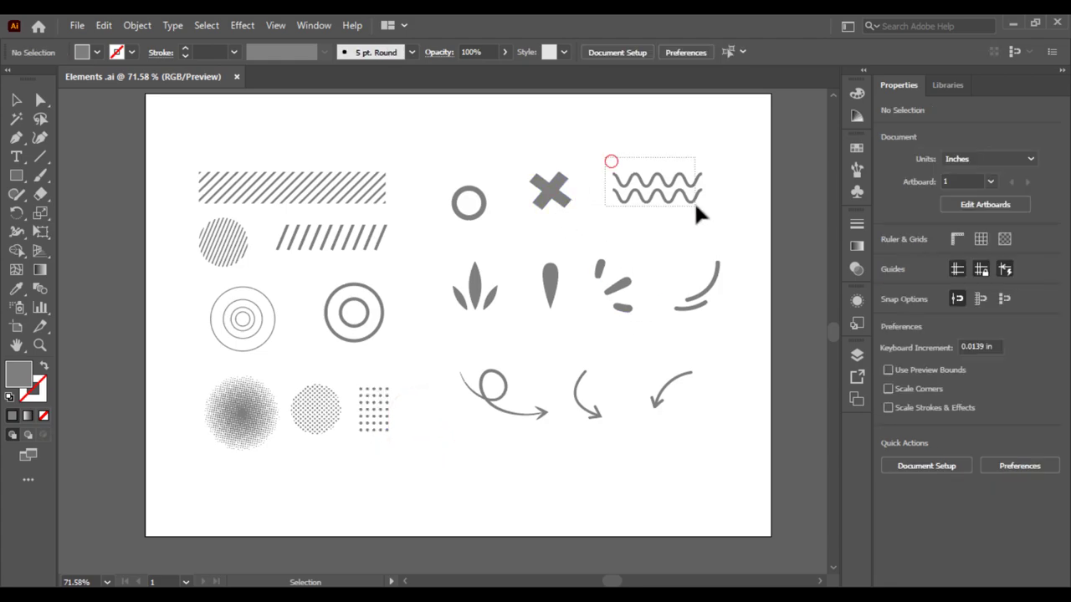
pyautogui.click(100, 30)
pyautogui.click(119, 98)
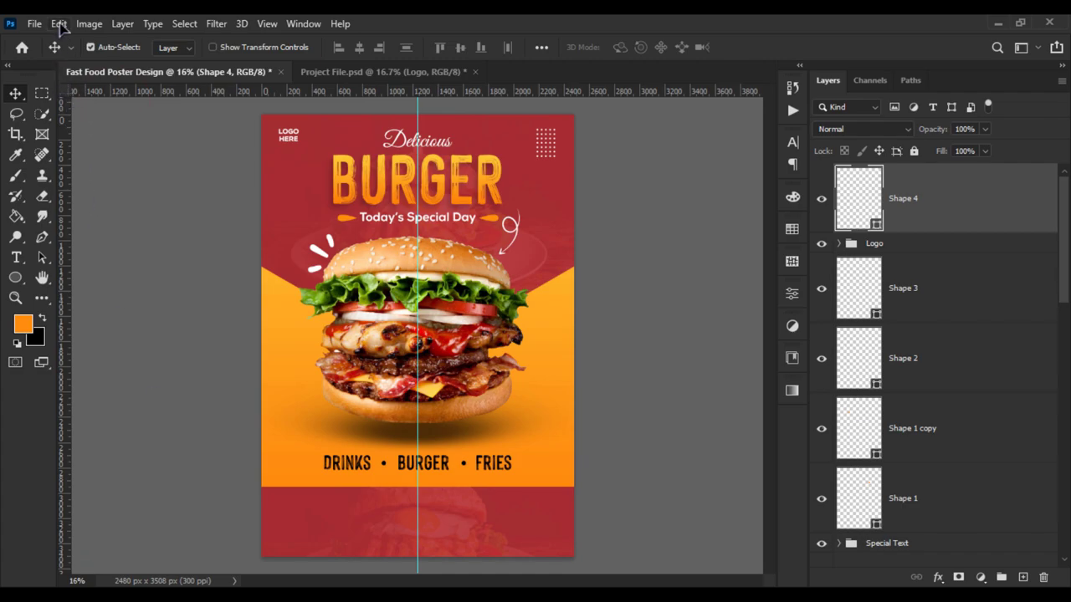
pyautogui.click(59, 24)
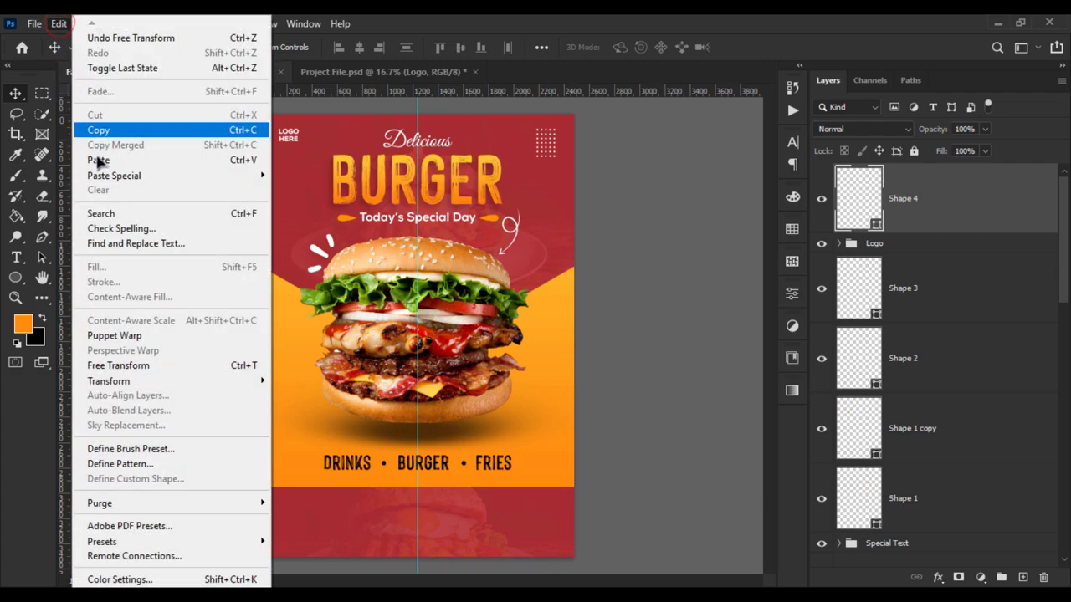
pyautogui.click(92, 159)
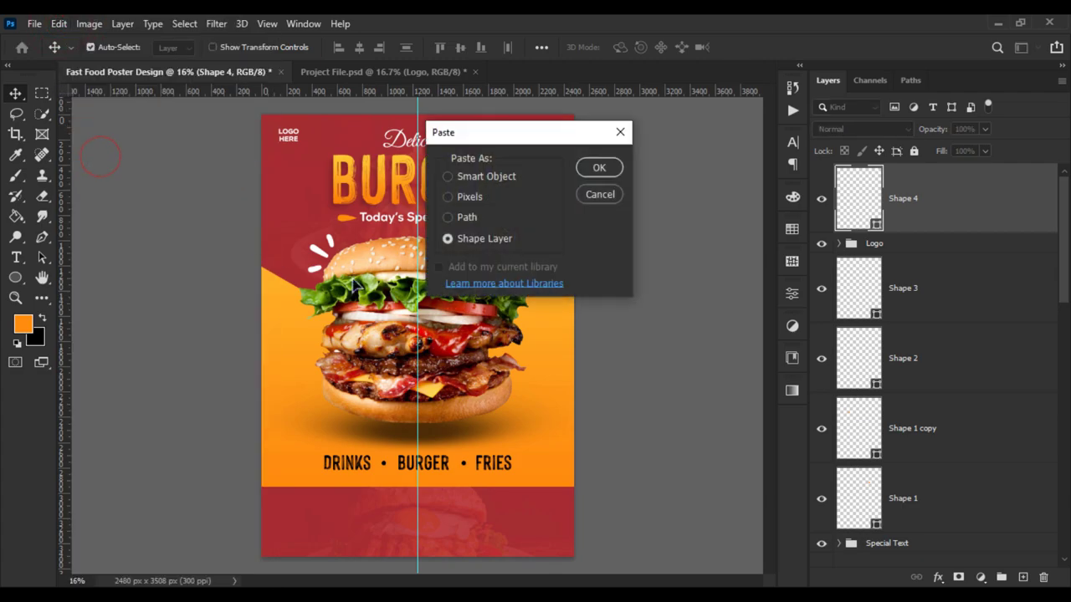
# Add the wavy line upright at about 69% beside the arrow; paste the delivery, QR and info groups.
pyautogui.click(599, 167)
pyautogui.scroll(2, 593, 220)
pyautogui.hotkey('ctrl', 't')
pyautogui.moveTo(412, 368); pyautogui.dragTo(376, 433)
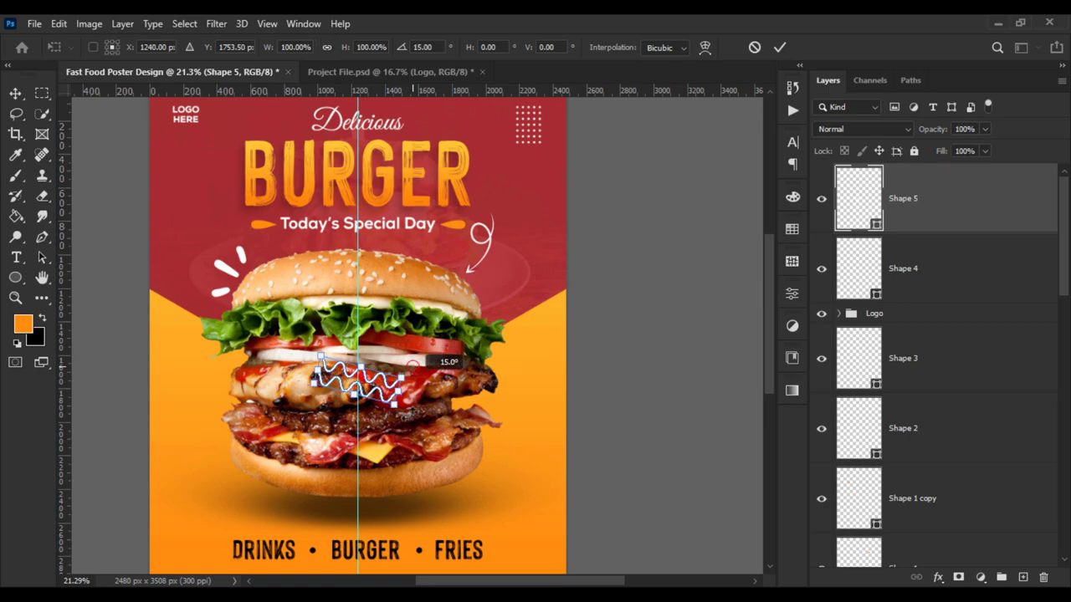
pyautogui.moveTo(373, 339)
pyautogui.mouseDown()
pyautogui.moveTo(365, 364)
pyautogui.moveTo(539, 249)
pyautogui.mouseUp()
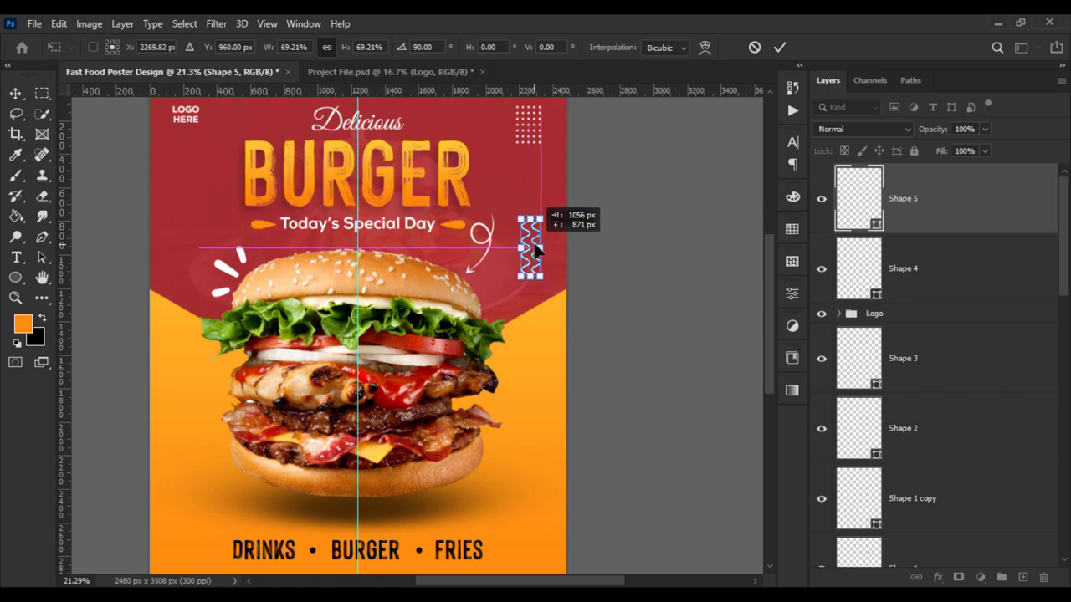
pyautogui.moveTo(540, 248); pyautogui.dragTo(529, 272)
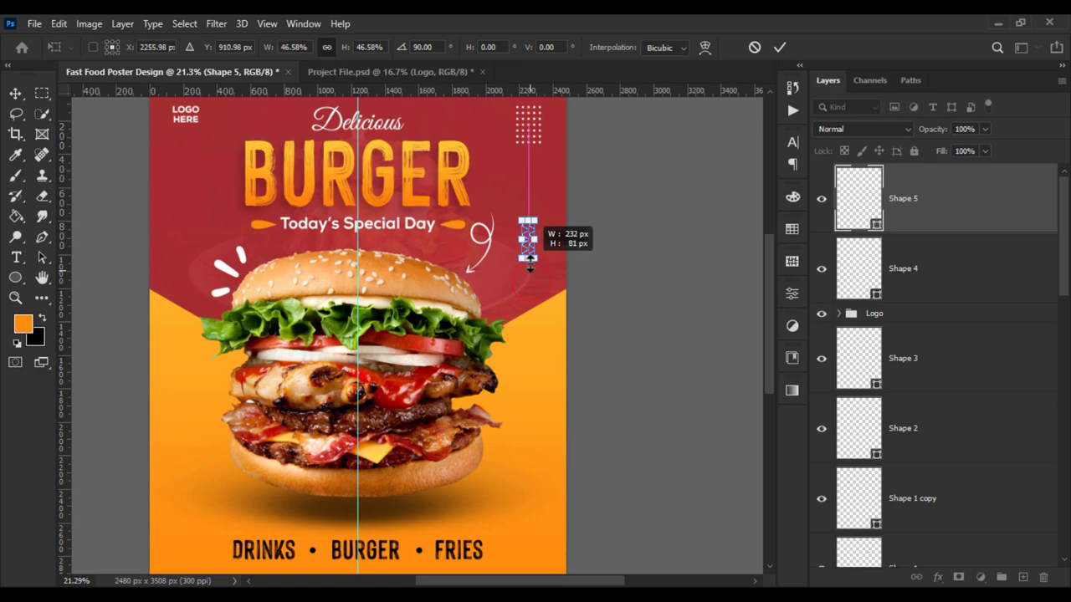
pyautogui.press('Return')
pyautogui.keyDown('alt'); pyautogui.scroll(-1, 584, 279); pyautogui.keyUp('alt')
pyautogui.keyDown('alt'); pyautogui.scroll(-1, 584, 279); pyautogui.keyUp('alt')
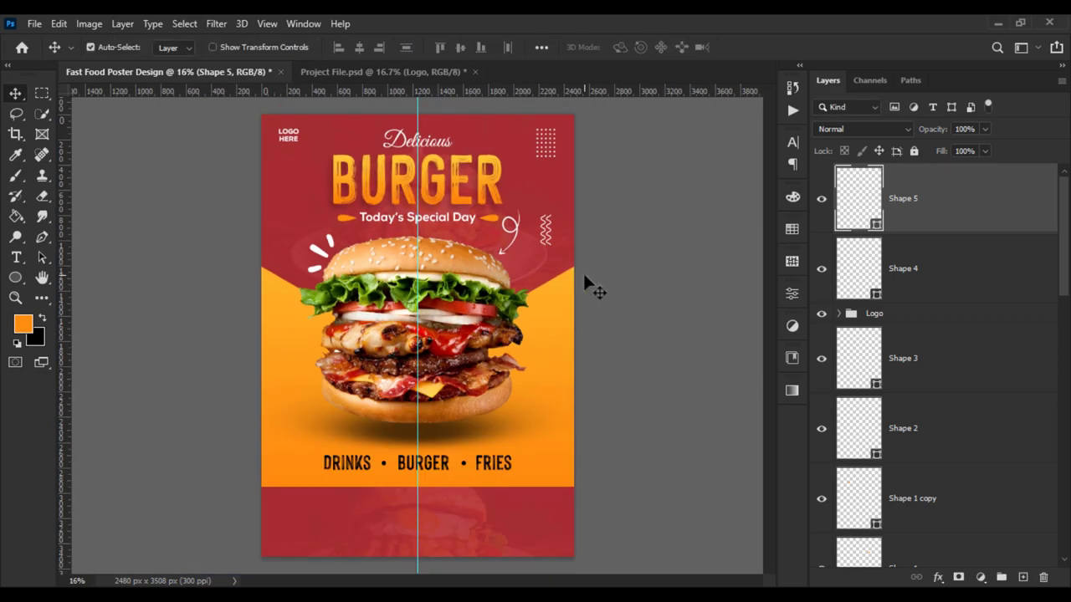
pyautogui.hotkey('ctrl', 'v')
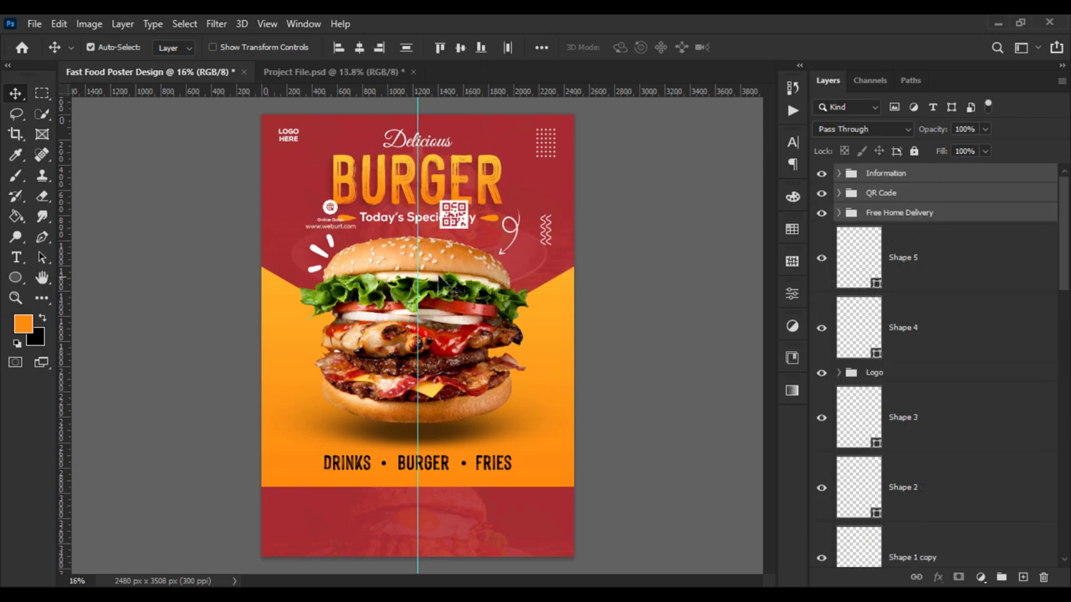
# Transform-move the delivery, online-order and QR code groups into the bottom red band, centred.
pyautogui.hotkey('ctrl', 't')
pyautogui.moveTo(458, 225); pyautogui.dragTo(548, 529)
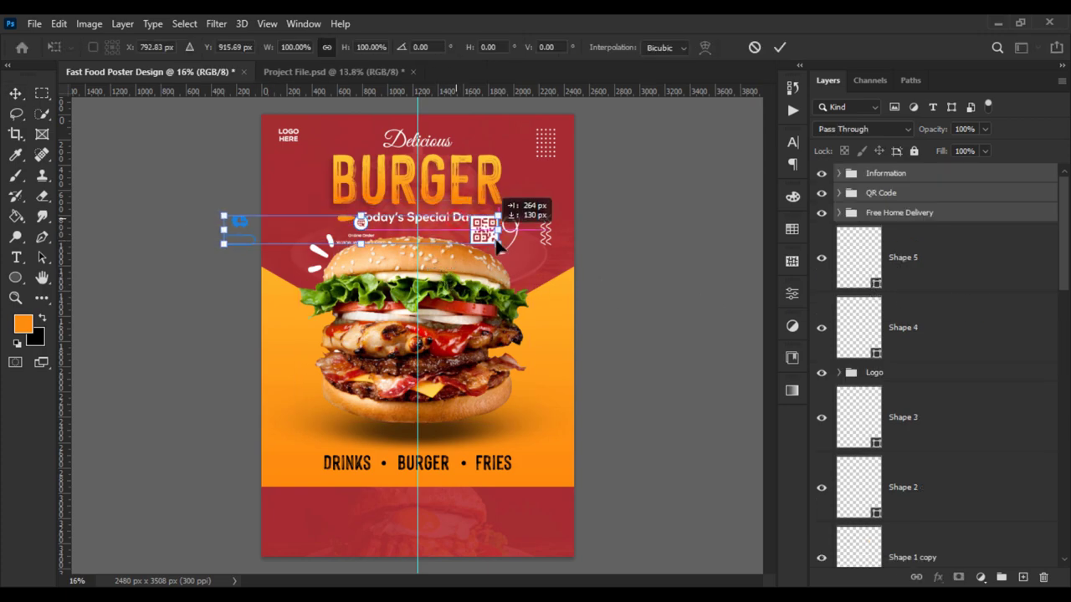
pyautogui.moveTo(543, 529); pyautogui.dragTo(545, 531)
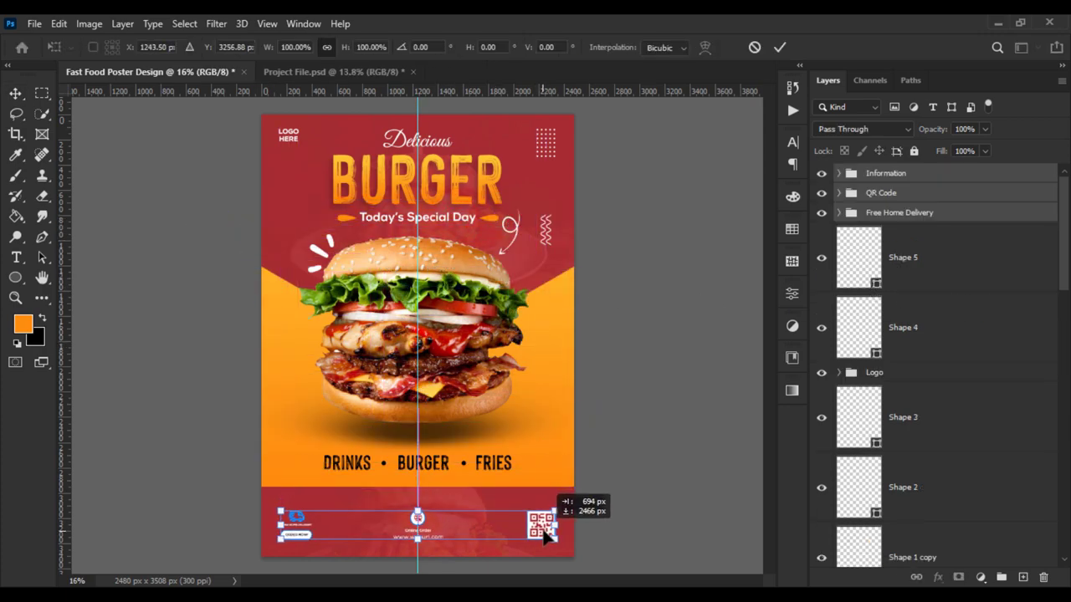
pyautogui.press('Return')
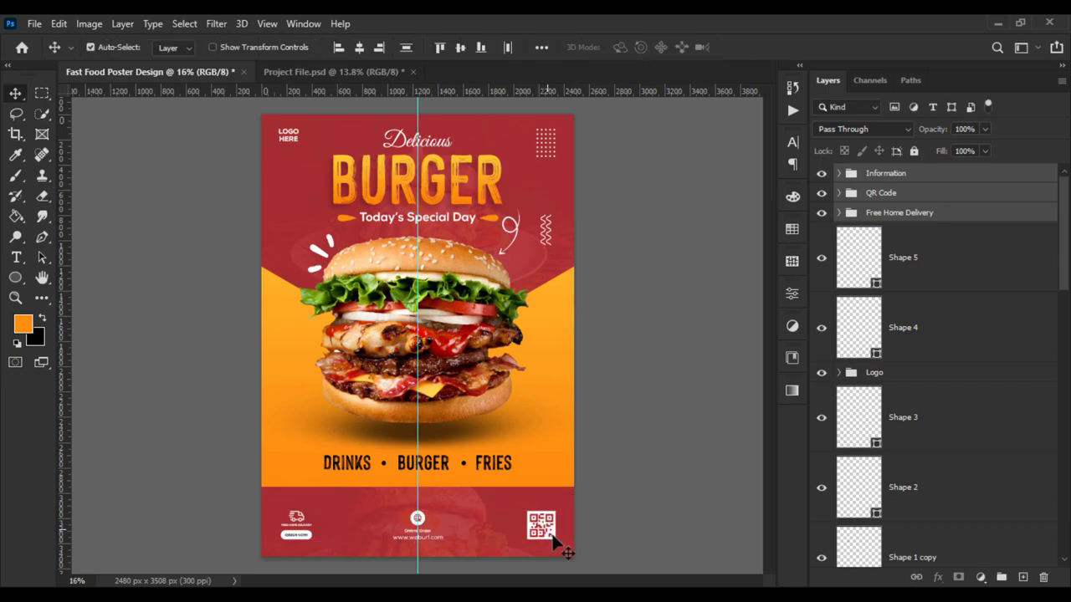
# Check the footer placement across the poster and deselect the footer groups.
pyautogui.scroll(2, 547, 536)
pyautogui.scroll(2, 536, 510)
pyautogui.moveTo(521, 478); pyautogui.dragTo(548, 445)
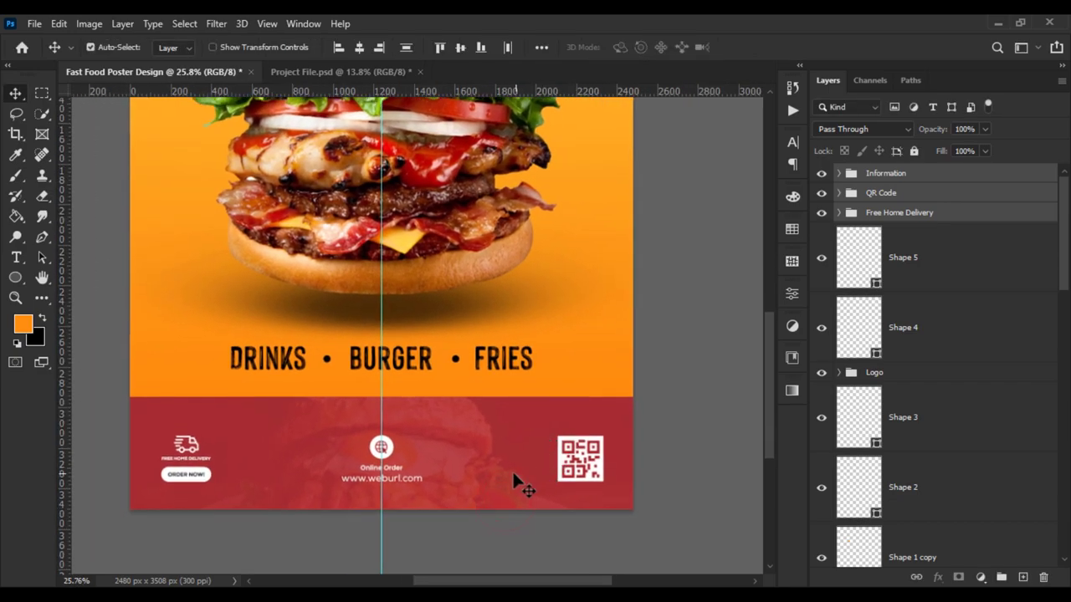
pyautogui.scroll(-1, 515, 481)
pyautogui.scroll(-1, 515, 481)
pyautogui.scroll(-2, 515, 481)
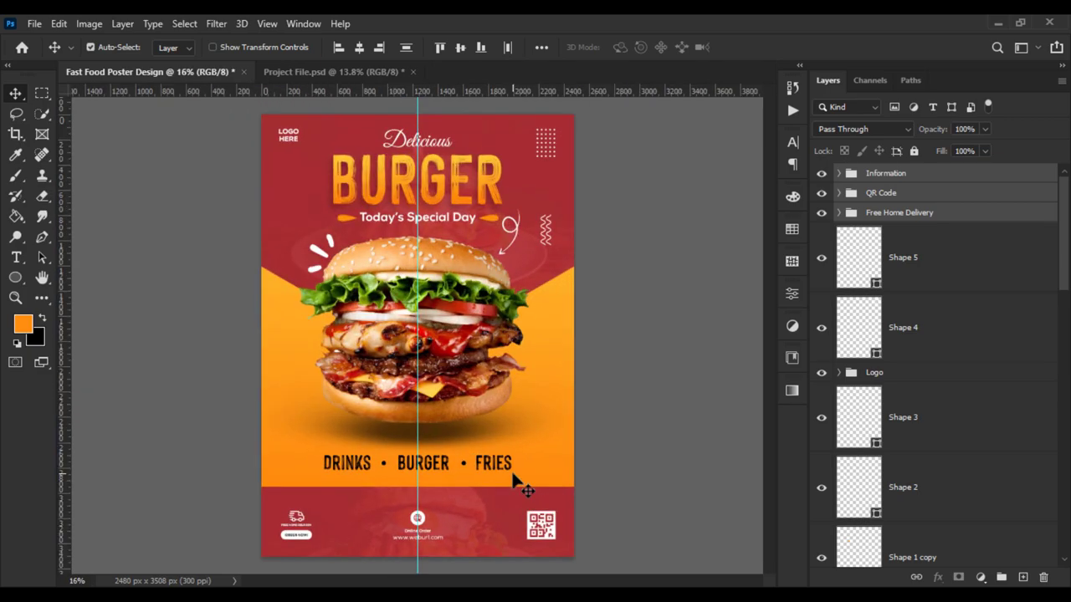
pyautogui.scroll(-1, 514, 481)
pyautogui.click(646, 368)
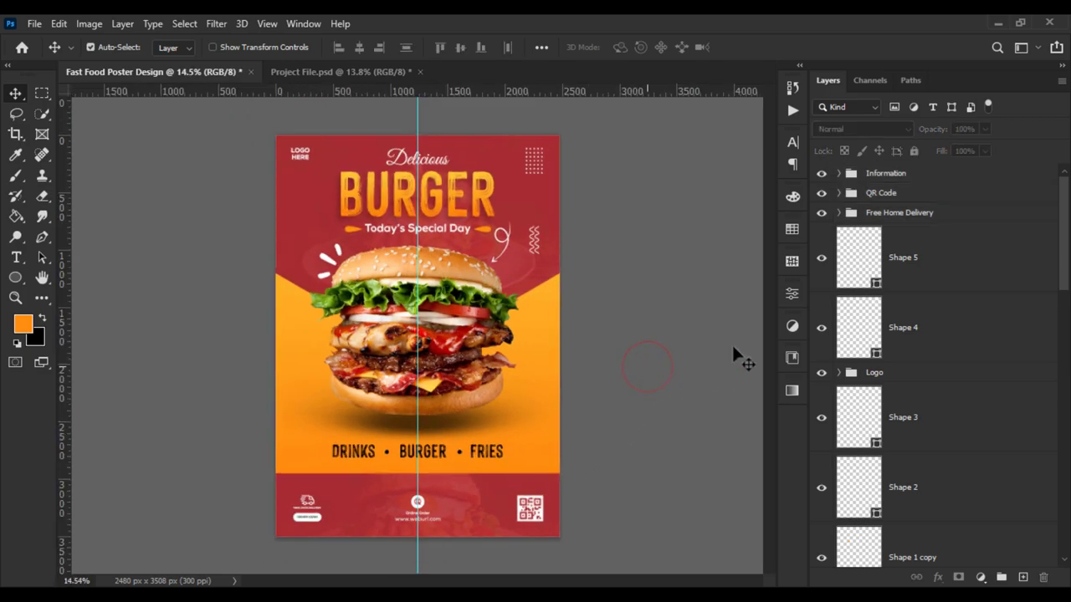
# Enlarge the online-order Information group around its centre.
pyautogui.scroll(1, 441, 522)
pyautogui.scroll(1, 440, 525)
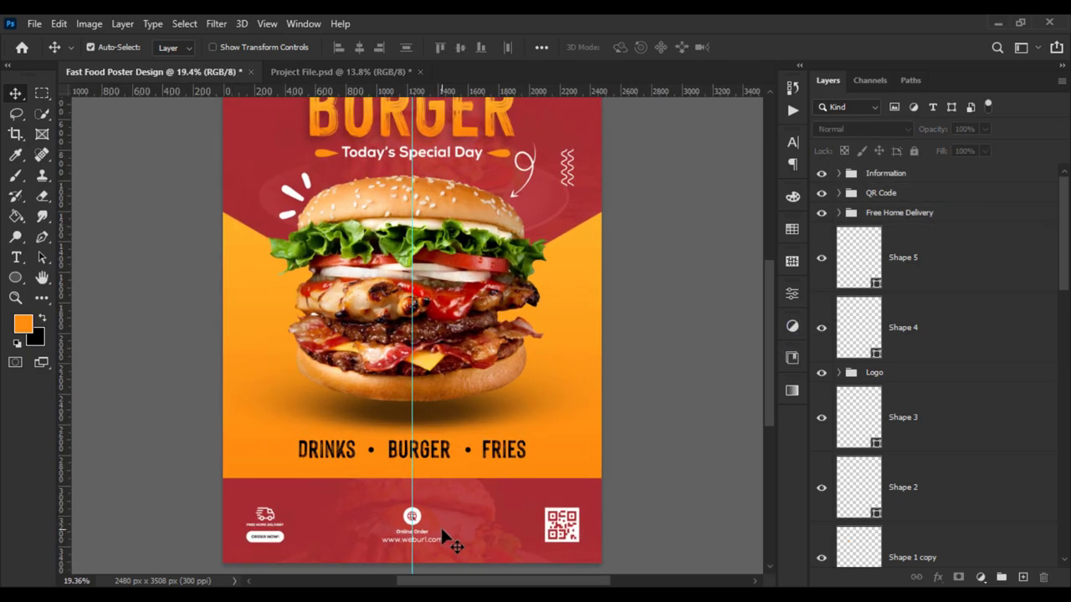
pyautogui.scroll(1, 440, 526)
pyautogui.scroll(-1, 441, 527)
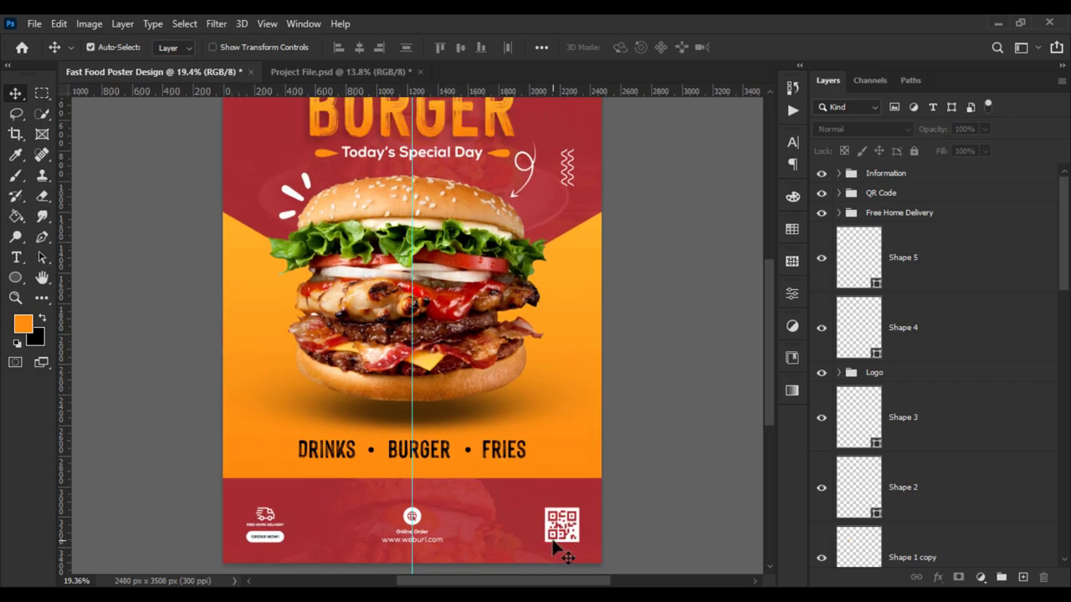
pyautogui.scroll(1, 562, 552)
pyautogui.scroll(1, 597, 538)
pyautogui.click(893, 214)
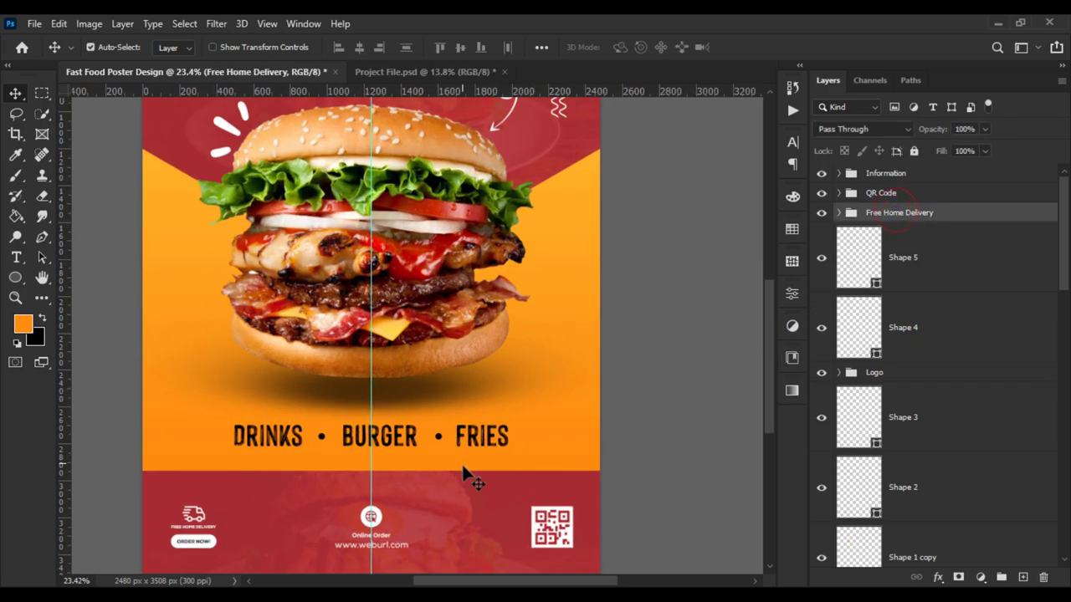
pyautogui.click(908, 194)
pyautogui.click(899, 173)
pyautogui.hotkey('ctrl', 't')
pyautogui.scroll(1, 387, 497)
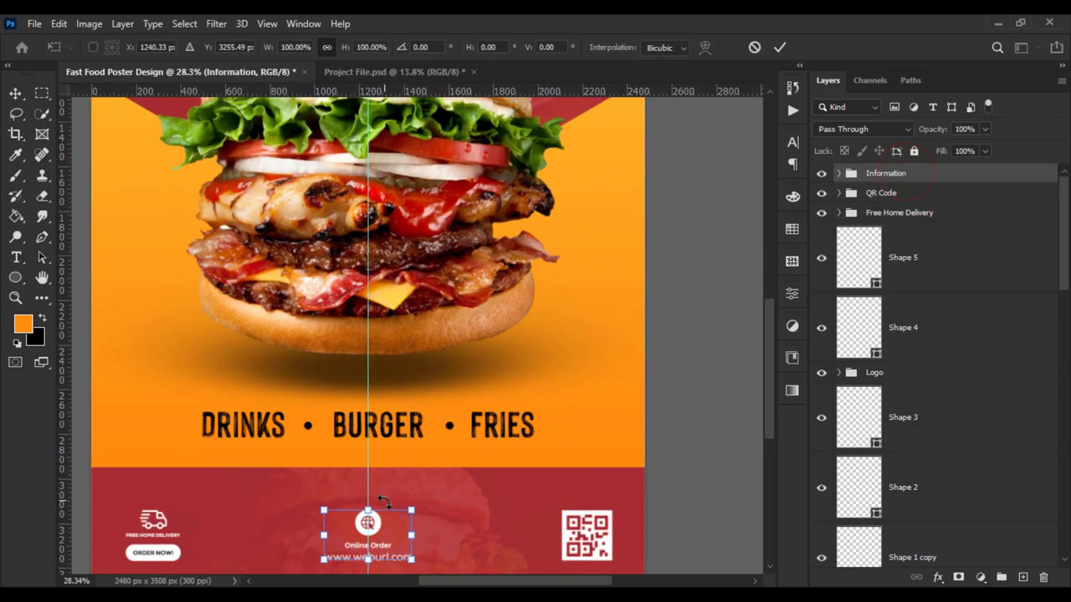
pyautogui.moveTo(413, 512); pyautogui.dragTo(425, 503)
pyautogui.press('Return')
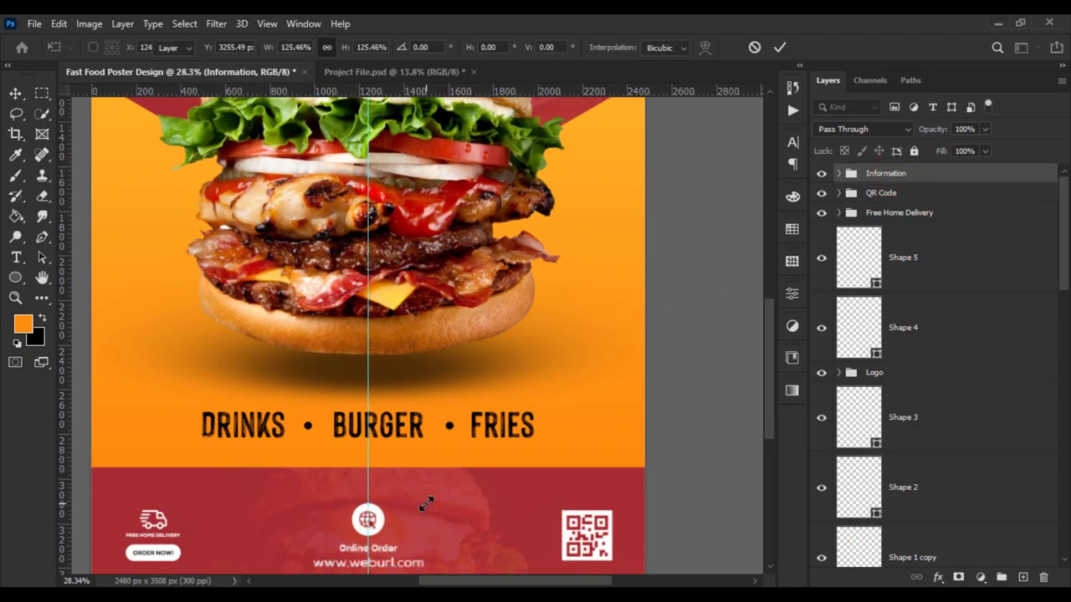
# Scale the Free Home Delivery graphic up to about 125%.
pyautogui.scroll(-1, 611, 498)
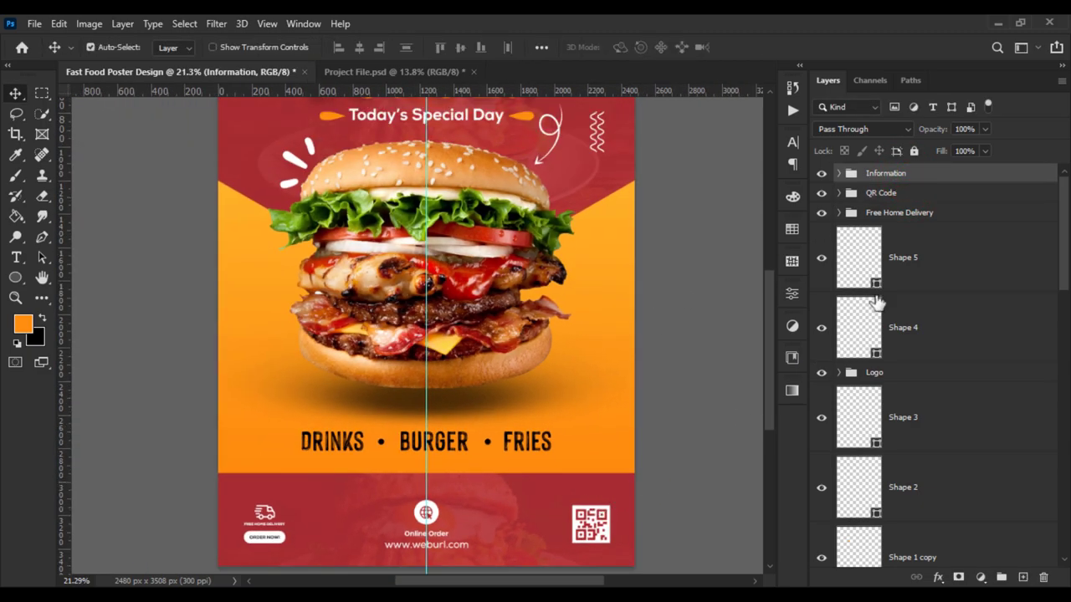
pyautogui.click(887, 219)
pyautogui.hotkey('ctrl', 't')
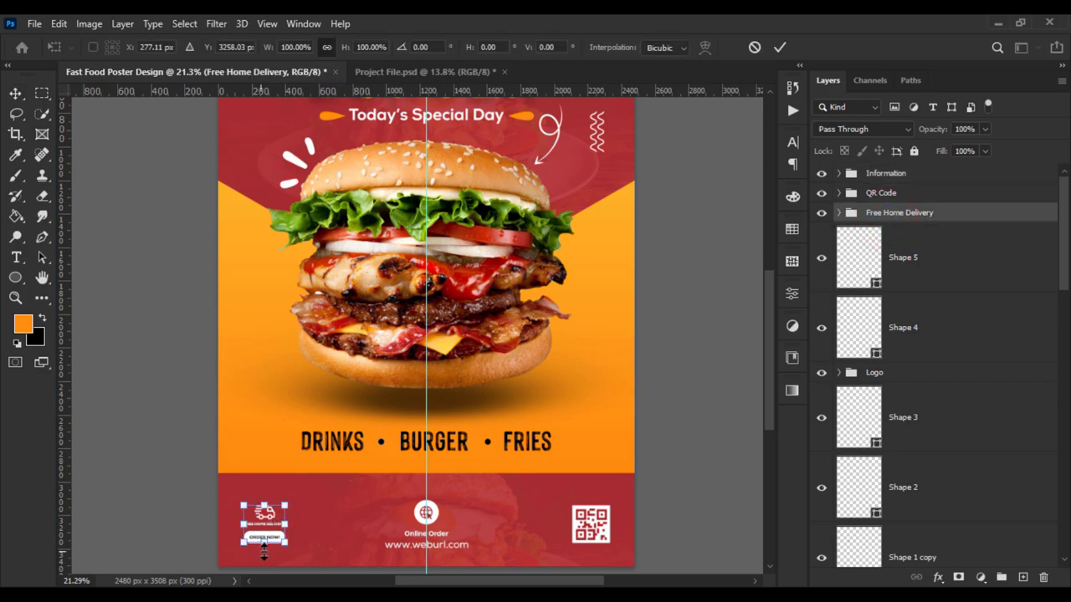
pyautogui.moveTo(268, 543); pyautogui.dragTo(268, 550)
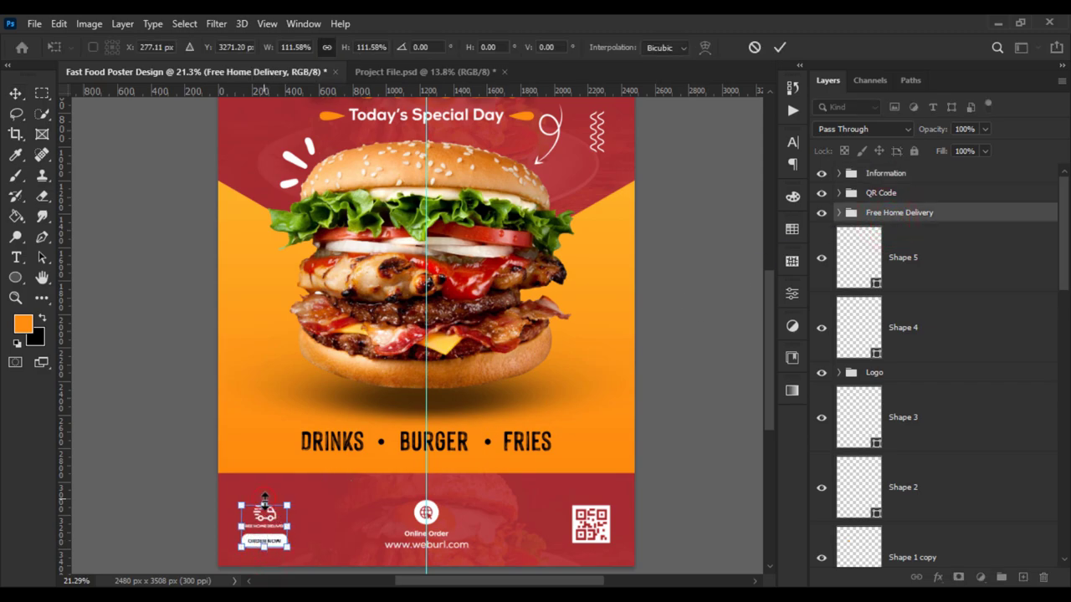
pyautogui.moveTo(266, 503); pyautogui.dragTo(266, 499)
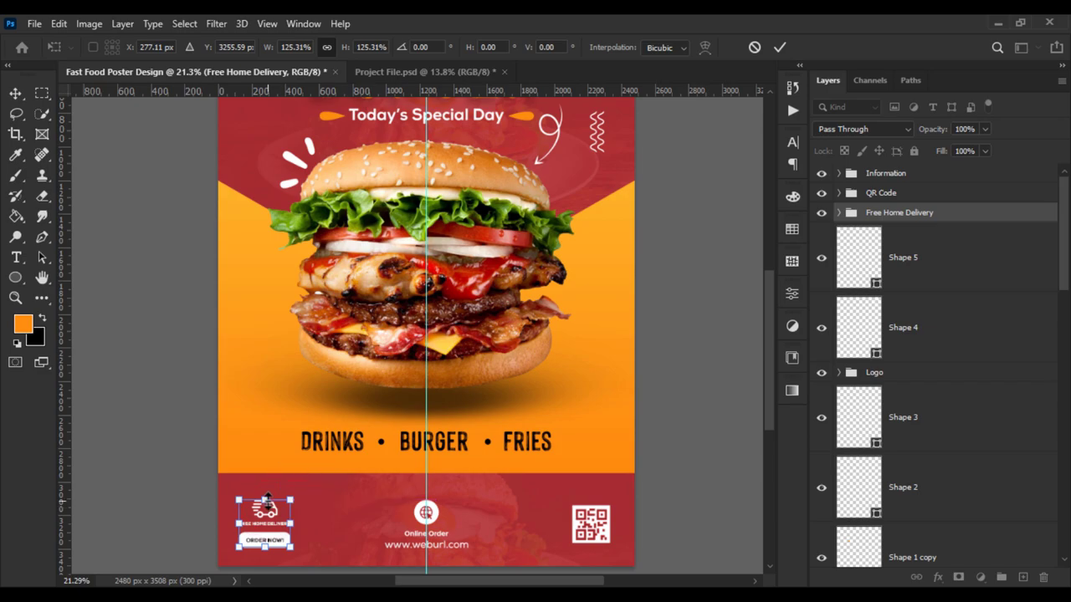
pyautogui.click(261, 541)
pyautogui.press('Return')
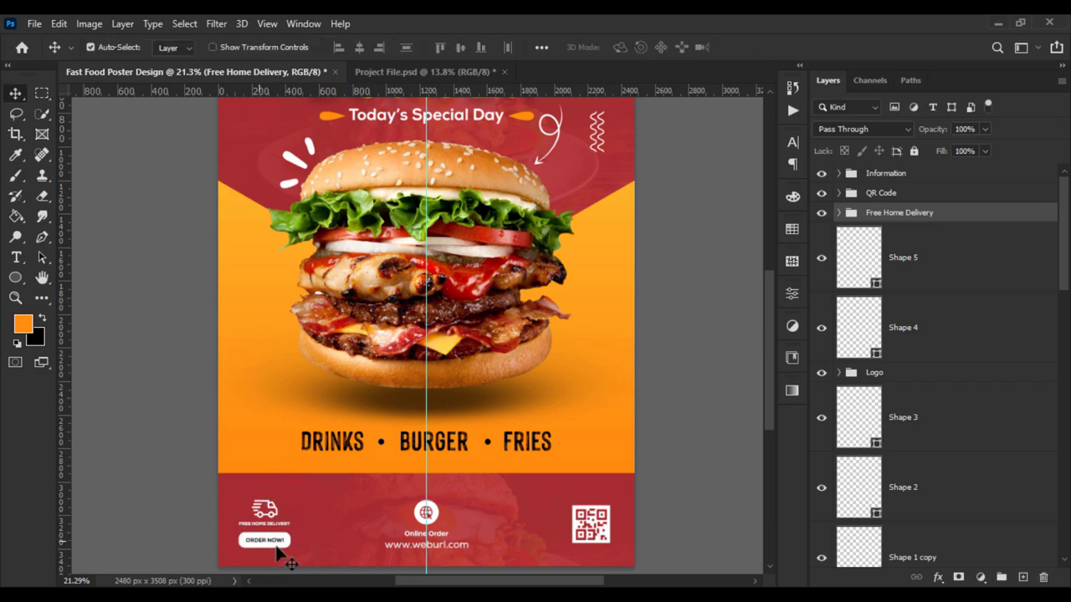
# Enlarge the QR Code group to about 113%.
pyautogui.click(881, 193)
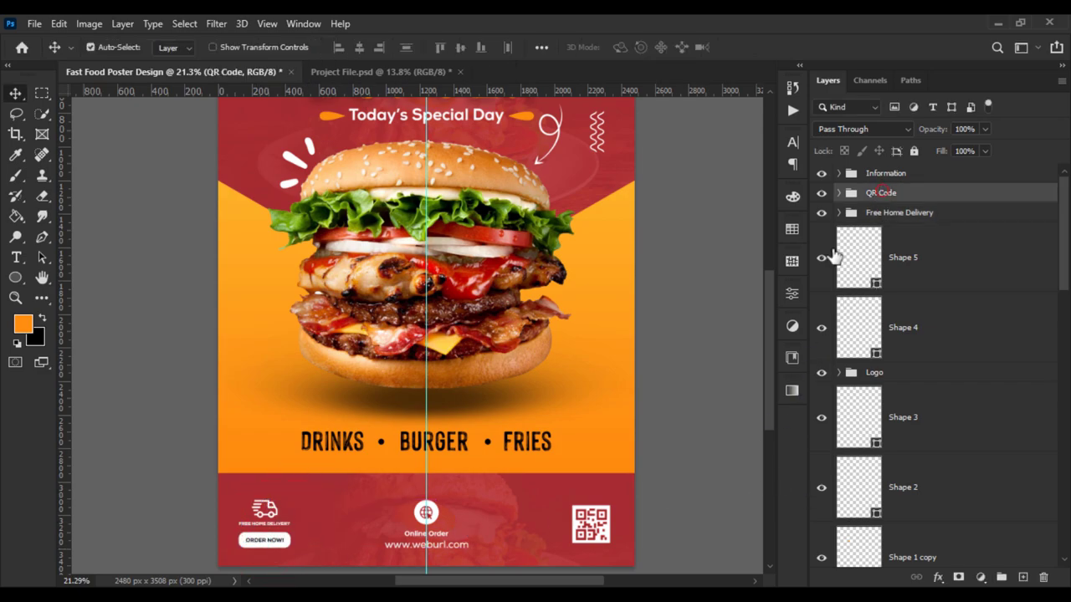
pyautogui.hotkey('ctrl', 't')
pyautogui.moveTo(613, 546); pyautogui.dragTo(614, 550)
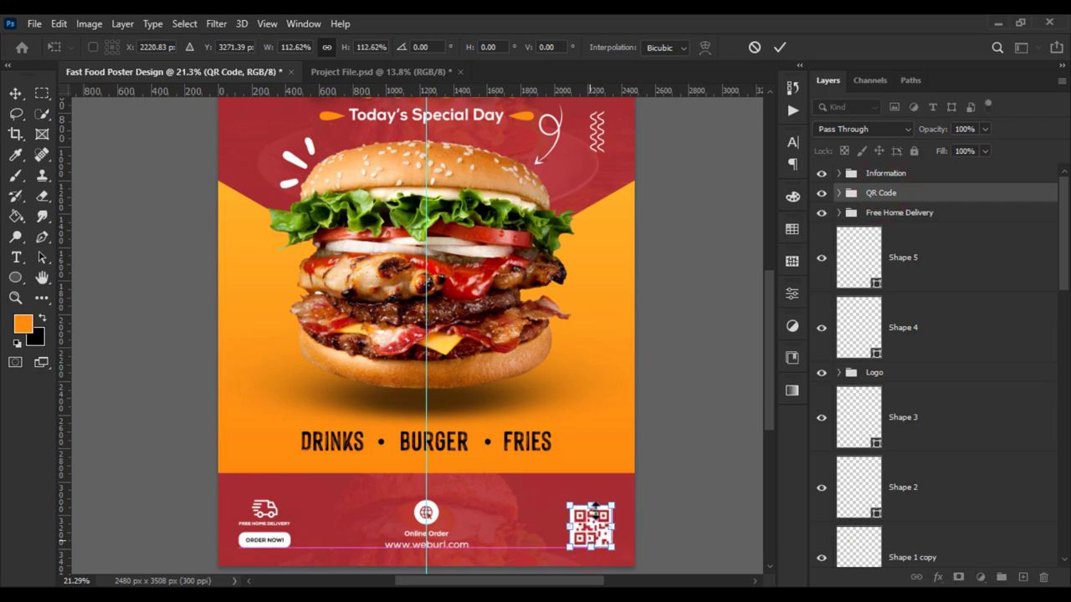
pyautogui.press('Return')
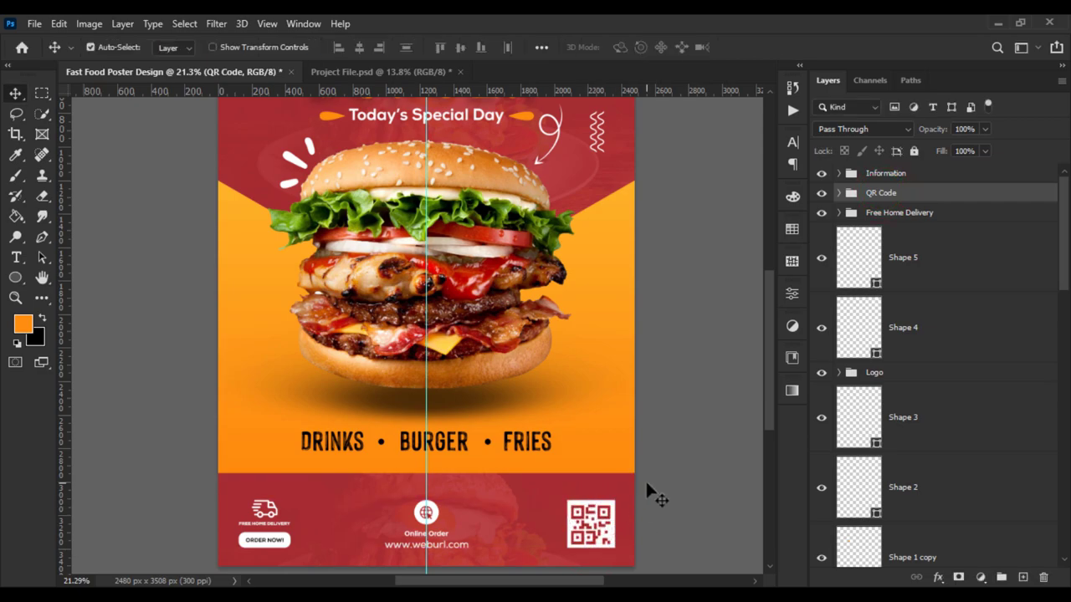
# Shift the QR code slightly left, away from the poster edge.
pyautogui.scroll(-1, 645, 489)
pyautogui.scroll(1, 645, 489)
pyautogui.scroll(1, 645, 489)
pyautogui.hotkey('ctrl', 't')
pyautogui.moveTo(601, 535); pyautogui.dragTo(594, 535)
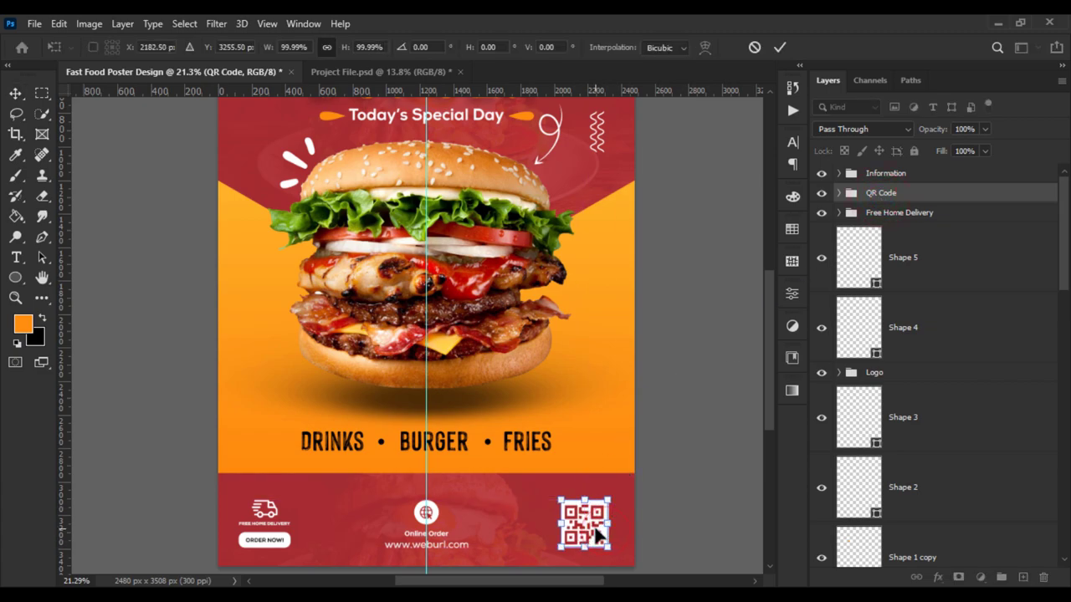
pyautogui.press('Return')
# Nudge the Free Home Delivery graphic slightly right, inward from the edge.
pyautogui.click(885, 174)
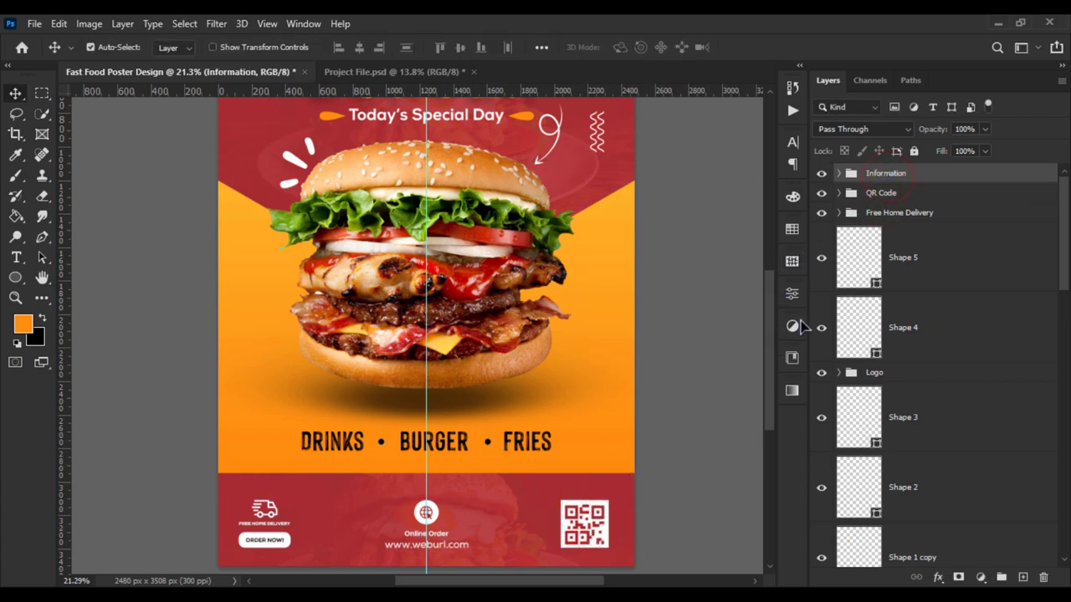
pyautogui.click(920, 214)
pyautogui.hotkey('ctrl', 't')
pyautogui.moveTo(265, 540); pyautogui.dragTo(285, 544)
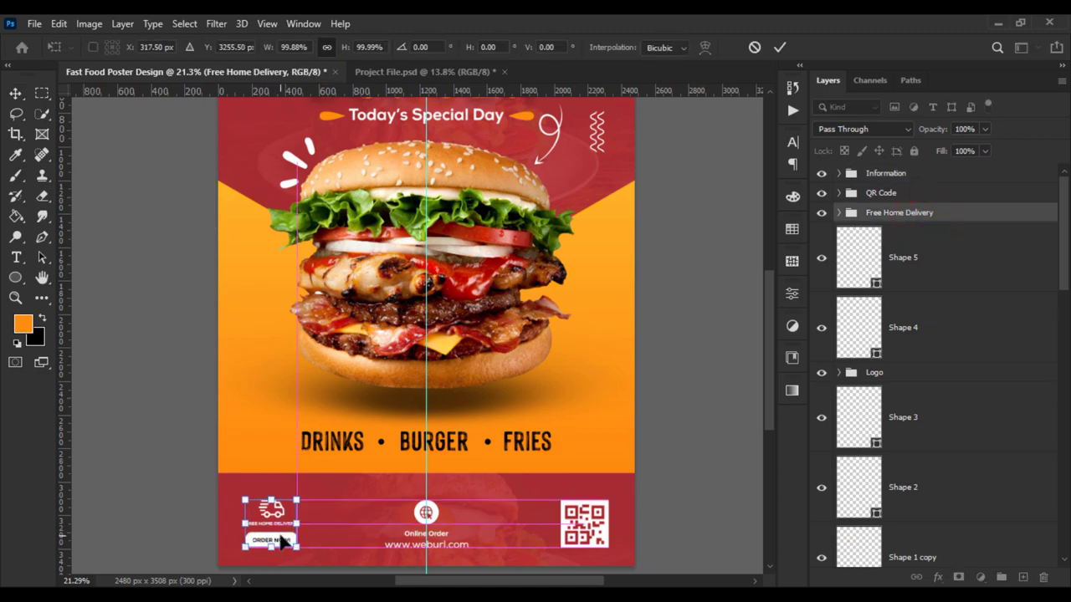
pyautogui.press('Return')
pyautogui.scroll(-2, 282, 542)
pyautogui.scroll(1, 282, 542)
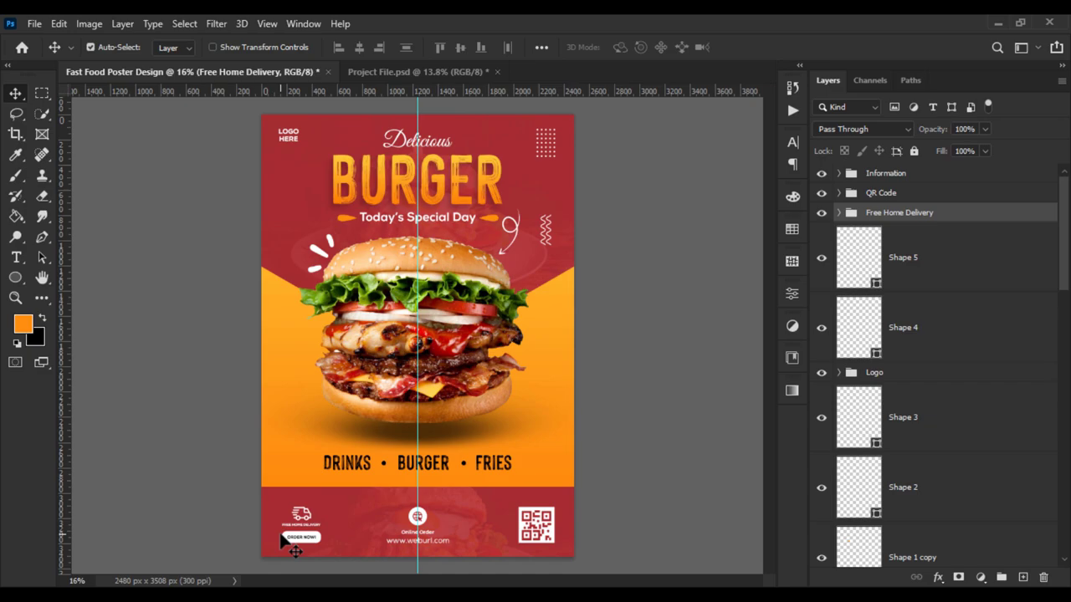
# Remove the vertical centre guide with View > Clear Guides.
pyautogui.scroll(-1, 284, 542)
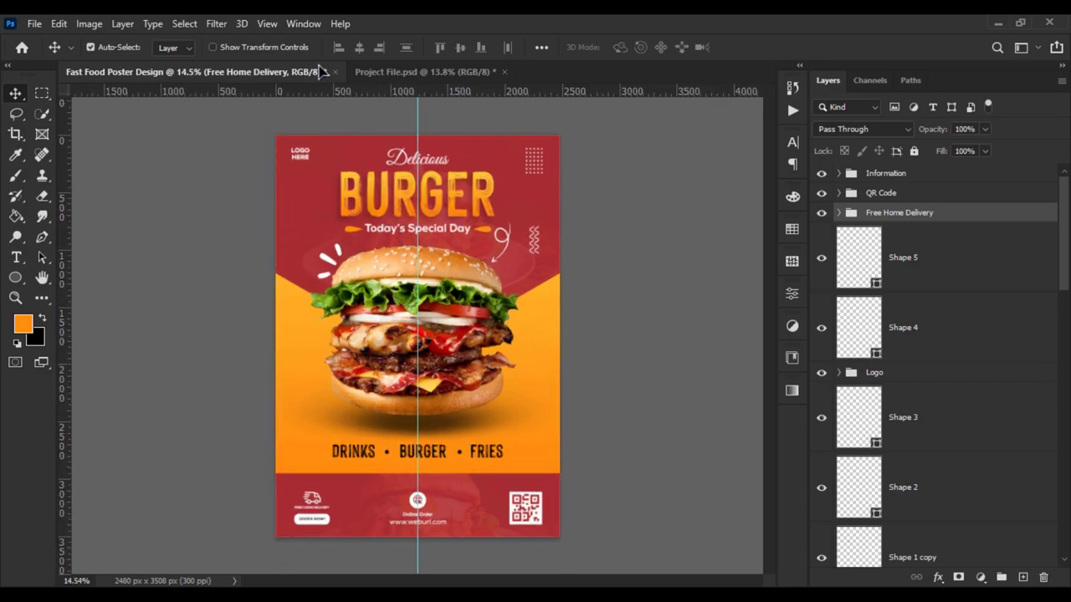
pyautogui.click(266, 23)
pyautogui.click(293, 448)
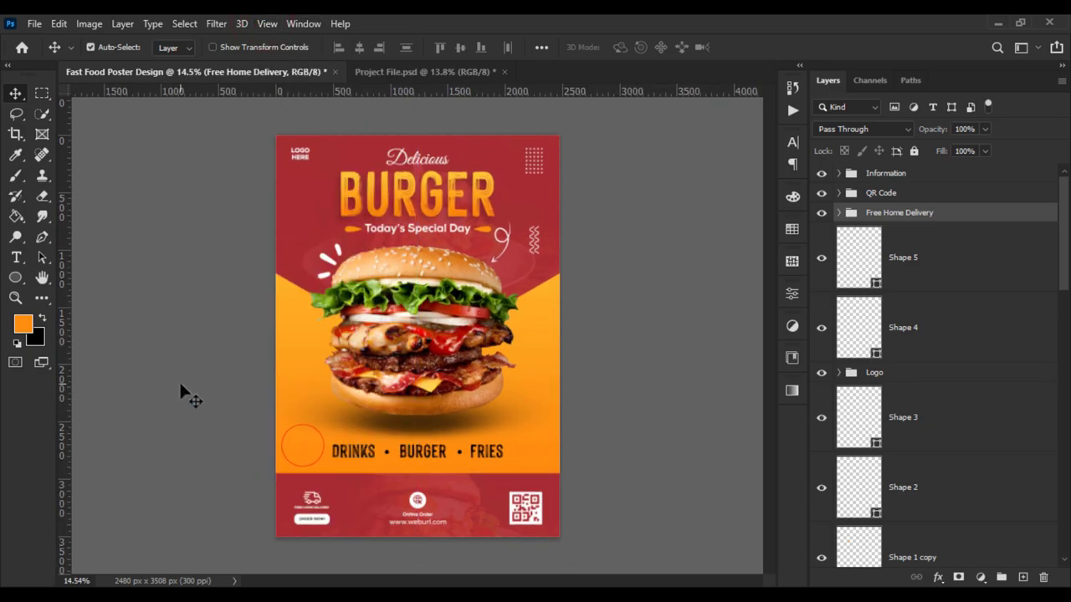